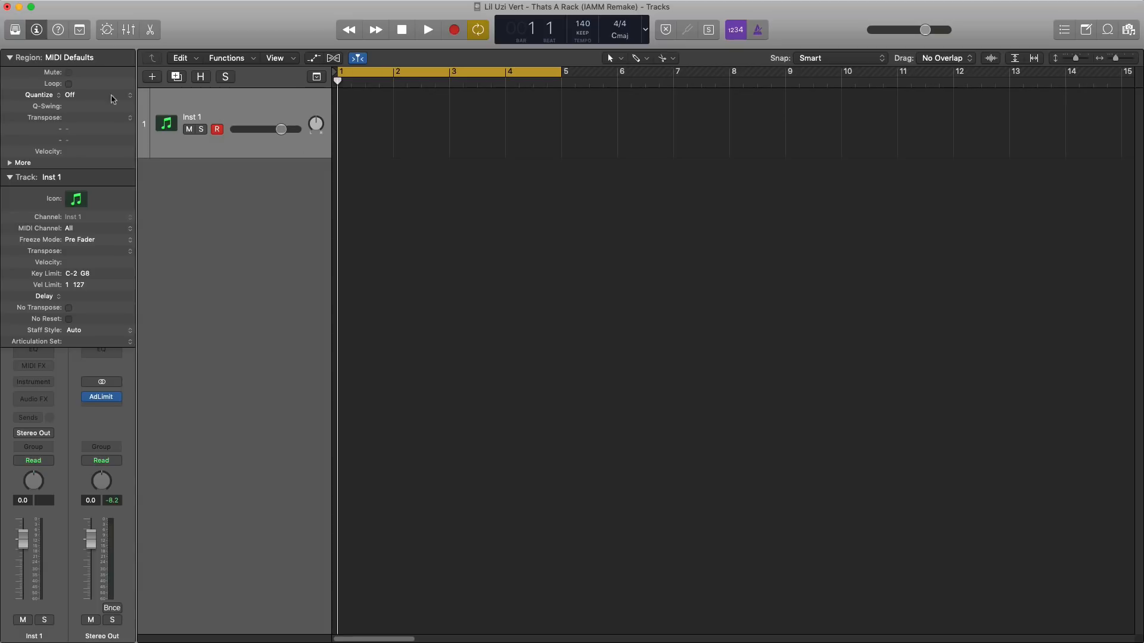
Load the Steinway Grand Piano sound from the Piano category onto the Inst 1 track.
click(22, 34)
click(61, 342)
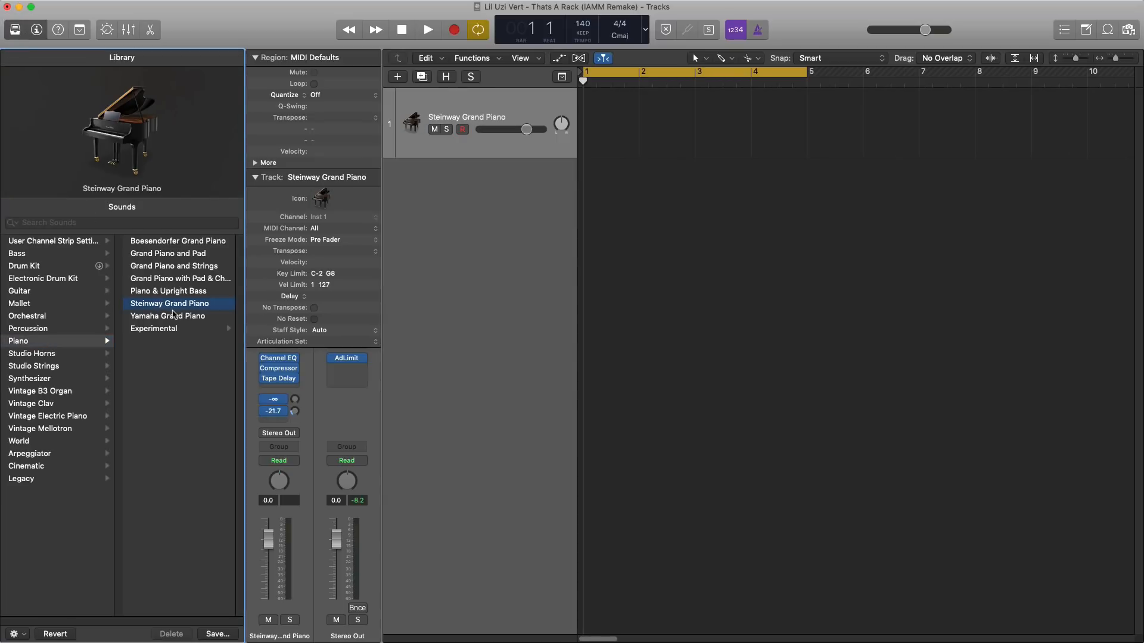
click(15, 30)
Create a four-bar MIDI region from bar 1 on the piano track and open it for note editing.
super+click(359, 131)
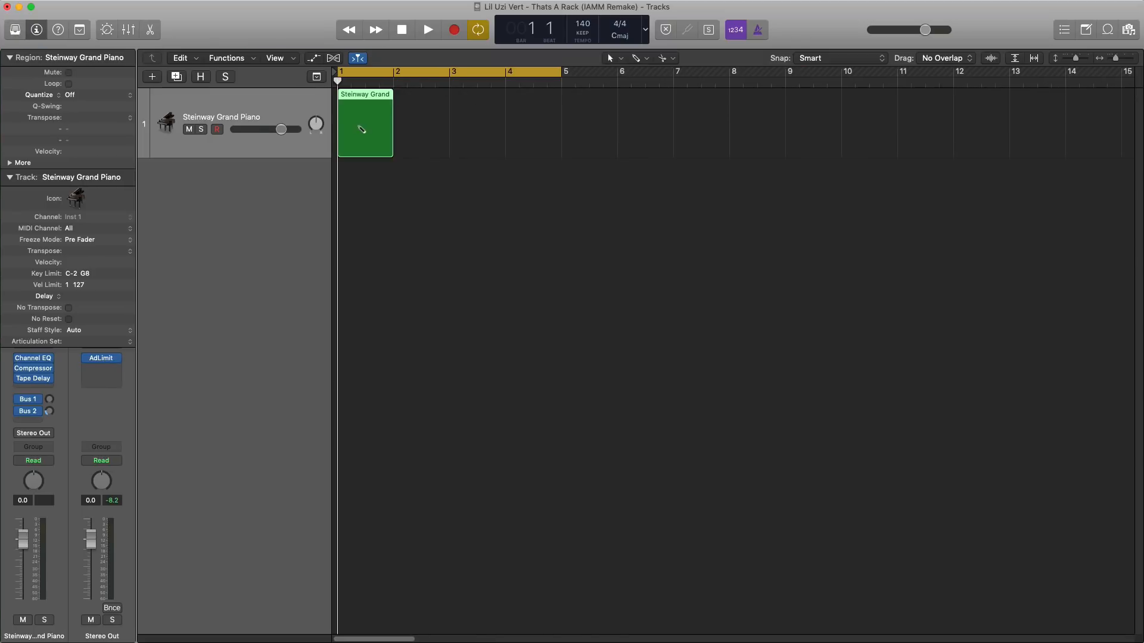
drag(386, 139, 561, 137)
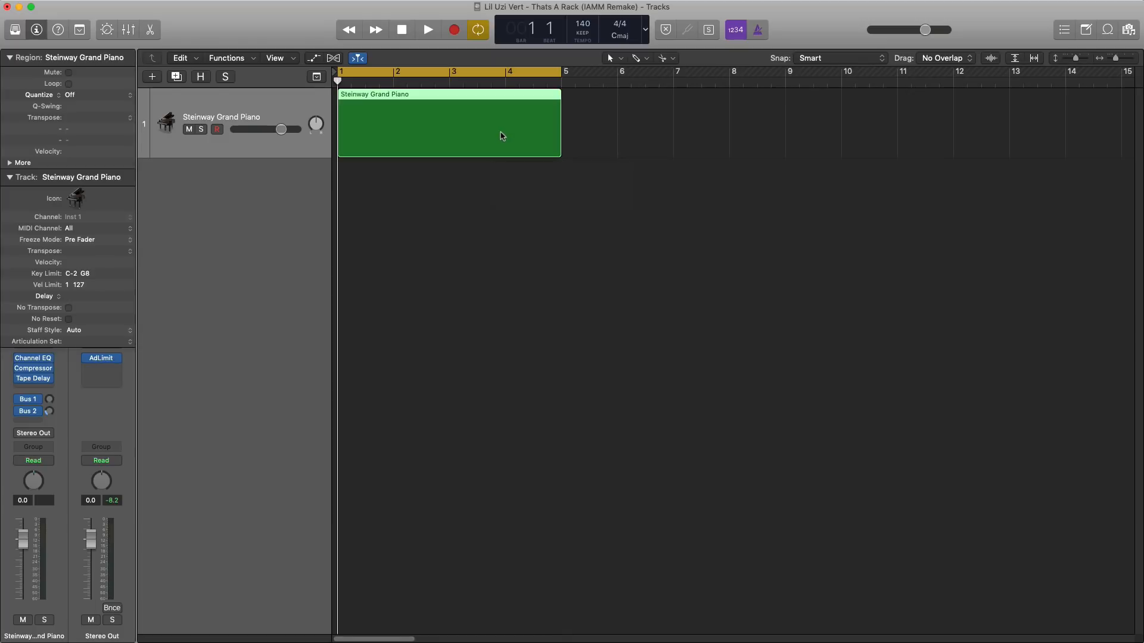
double_click(501, 134)
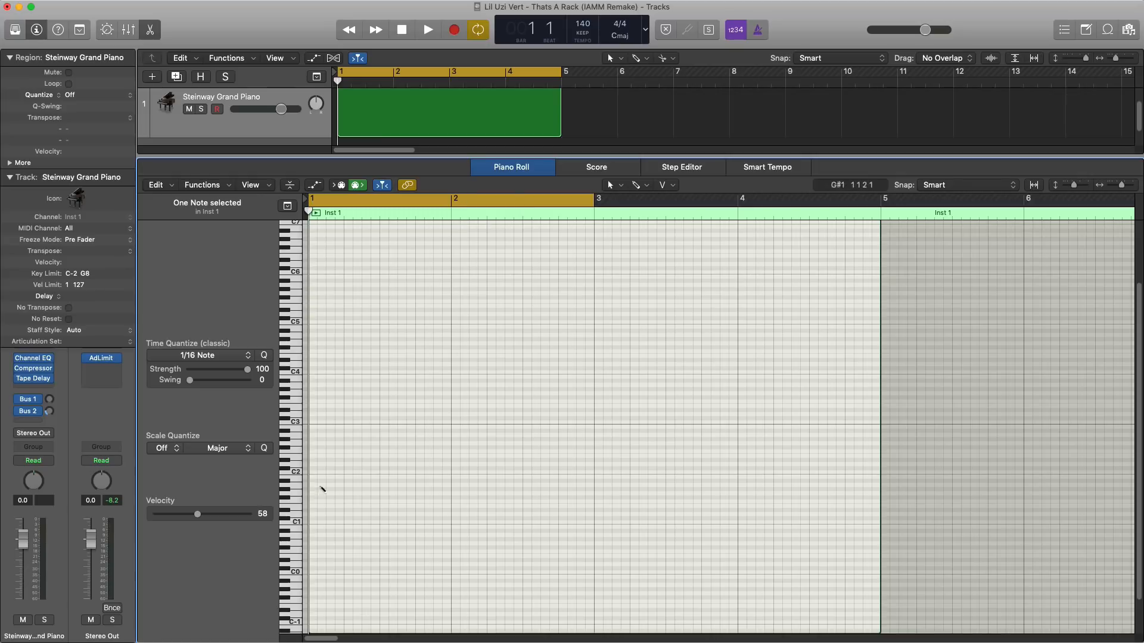
Draw a C#2 note at the start of bar 1, lengthen it to almost a full bar, and play it back.
click(314, 469)
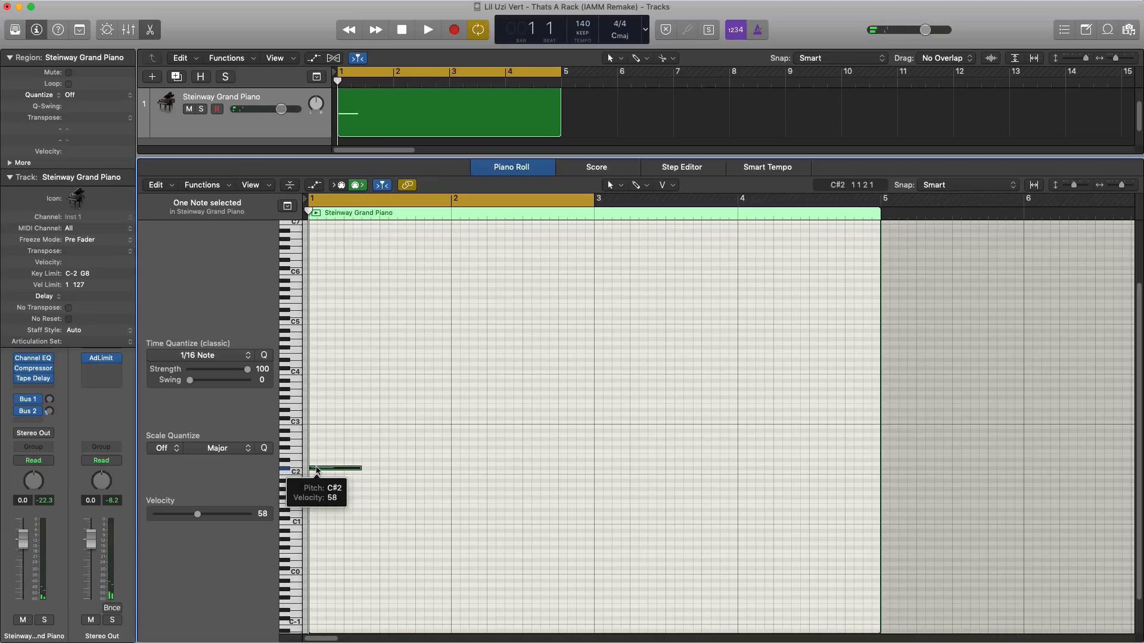
key(space)
drag(357, 468, 442, 480)
key(space)
key(space)
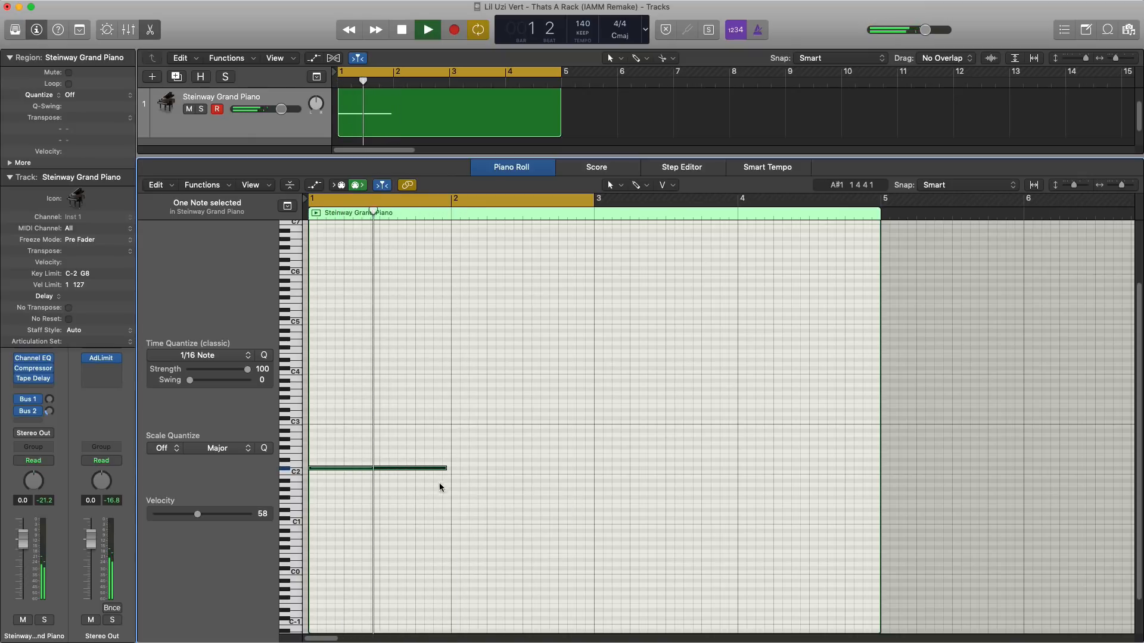
key(space)
key(space)
key(space)
key(space)
key(space)
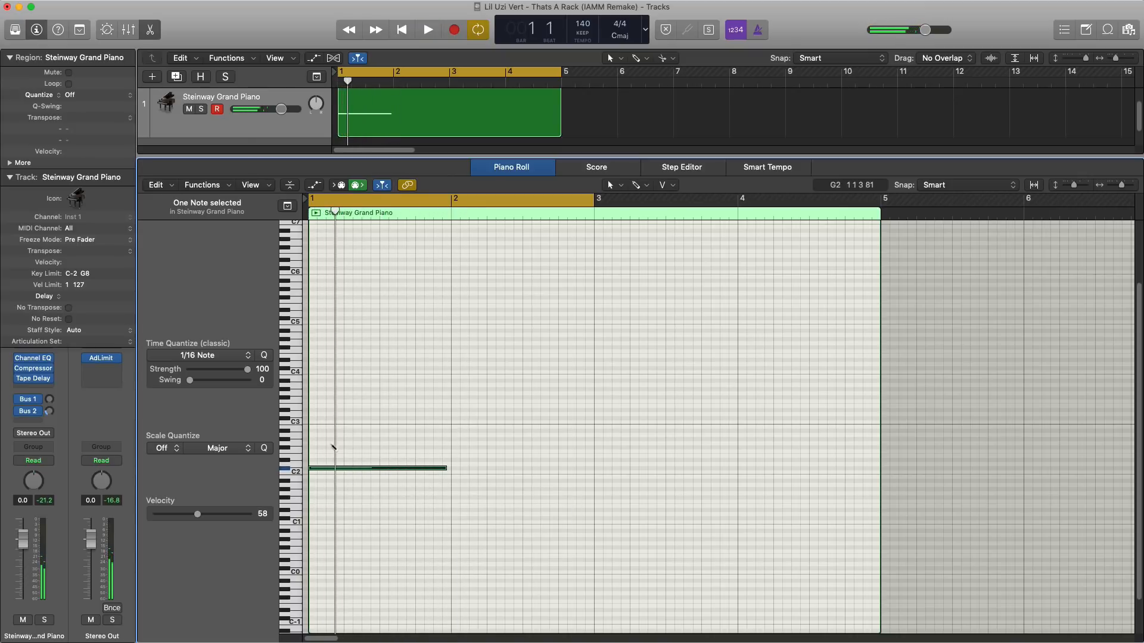
Add a G#2 note from half a beat into bar 1 to the start of bar 2, and audition it.
key(space)
key(space)
drag(463, 439, 451, 447)
key(space)
key(space)
key(space)
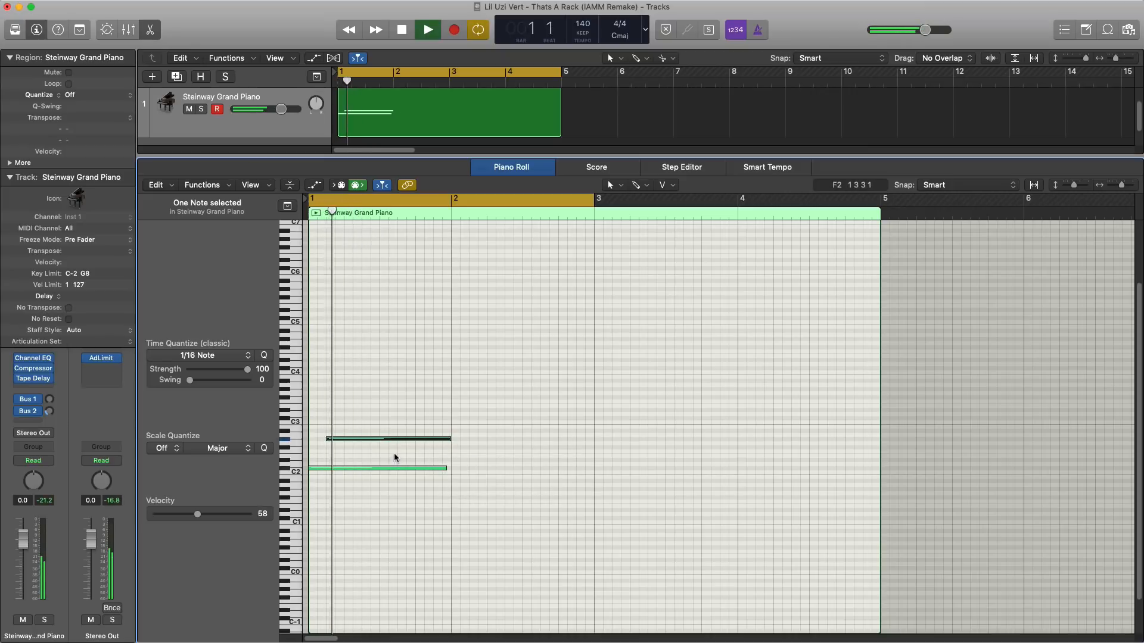
key(space)
key(space)
key(space)
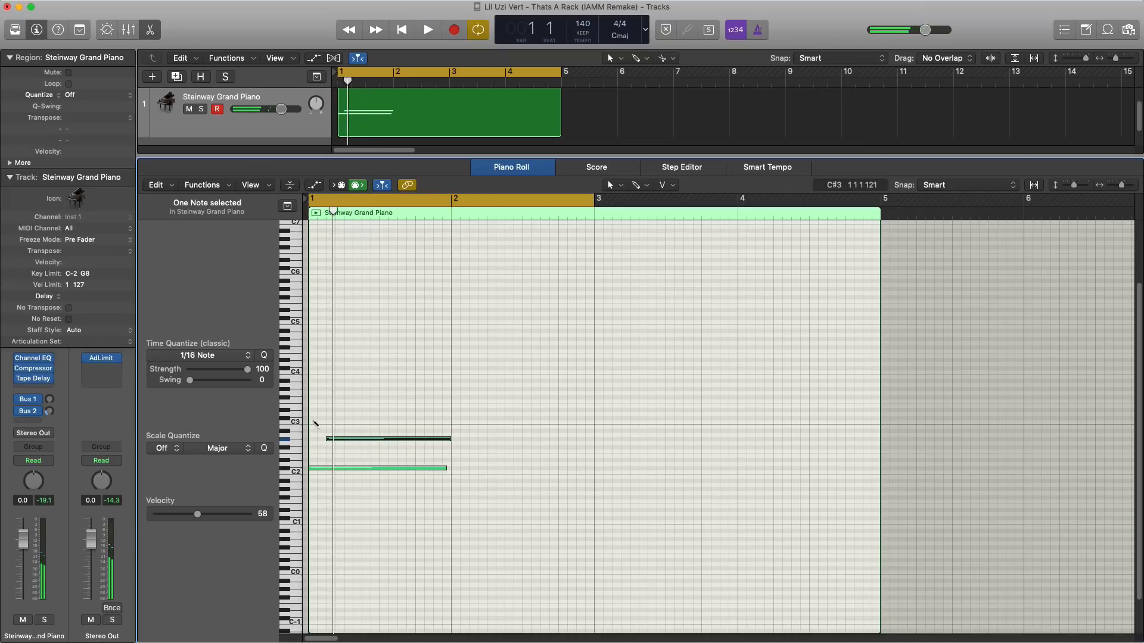
Add a C#3 note at the start of bar 1, about three and a half beats long, and audition it.
super+click(316, 424)
key(space)
key(space)
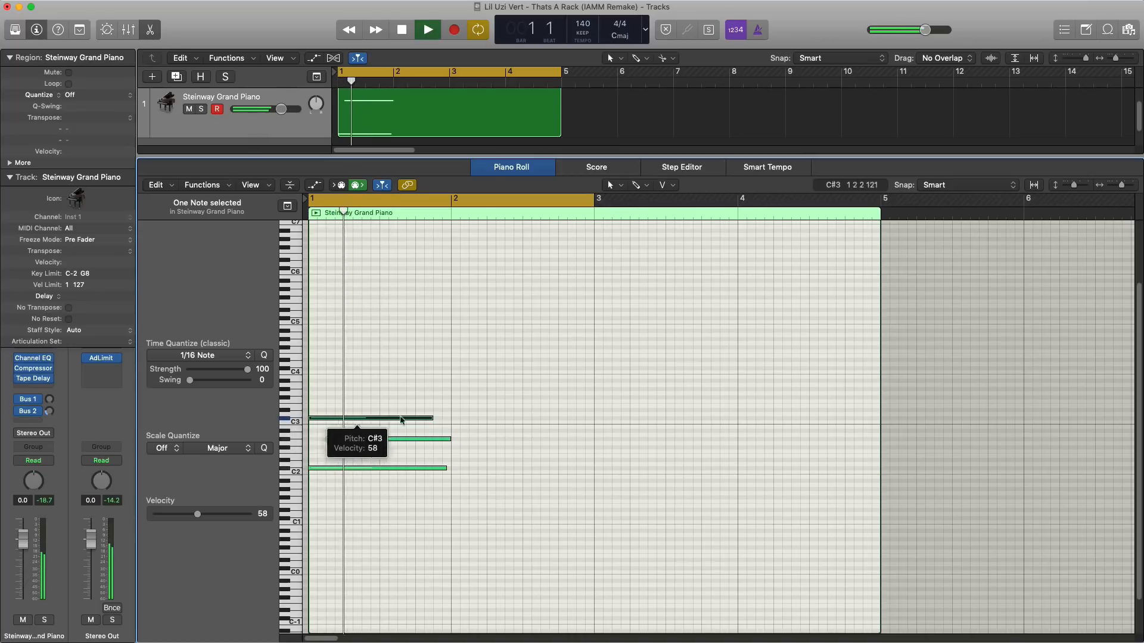
key(space)
key(space)
key(space)
key(space)
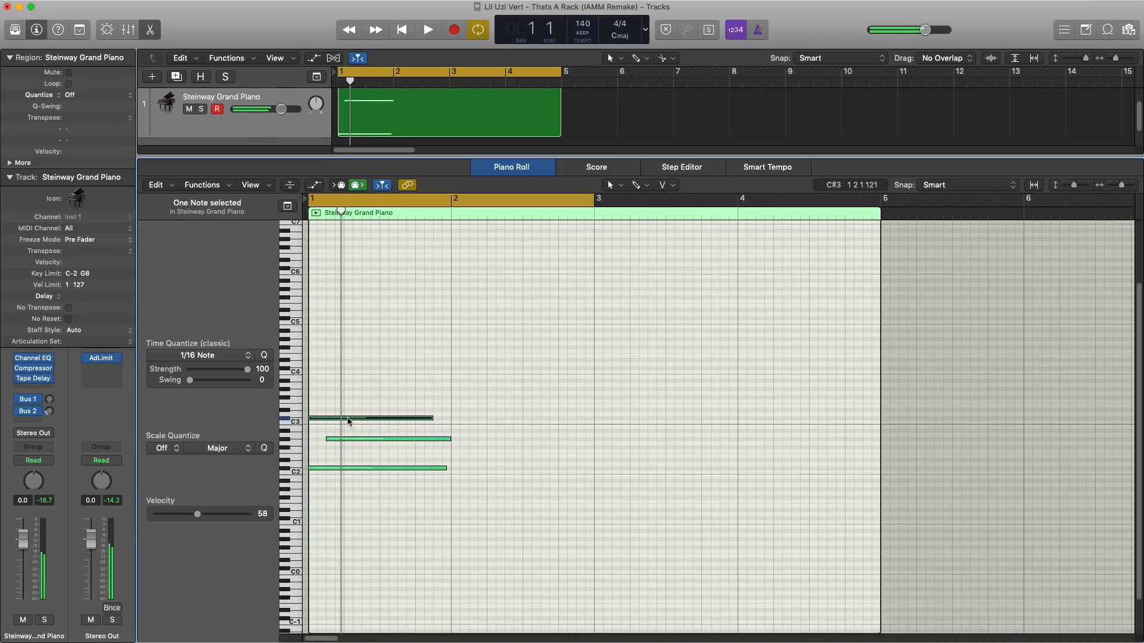
Add a D#3 note on beat 2 of bar 1, shorten it to one beat, and audition it.
key(space)
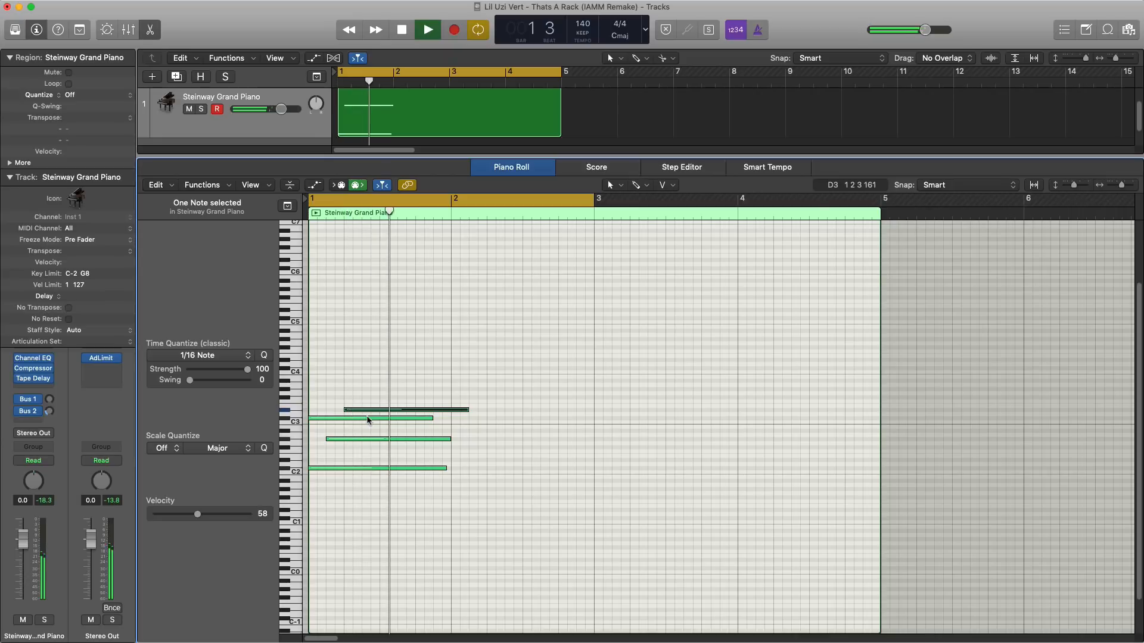
key(space)
drag(466, 411, 379, 412)
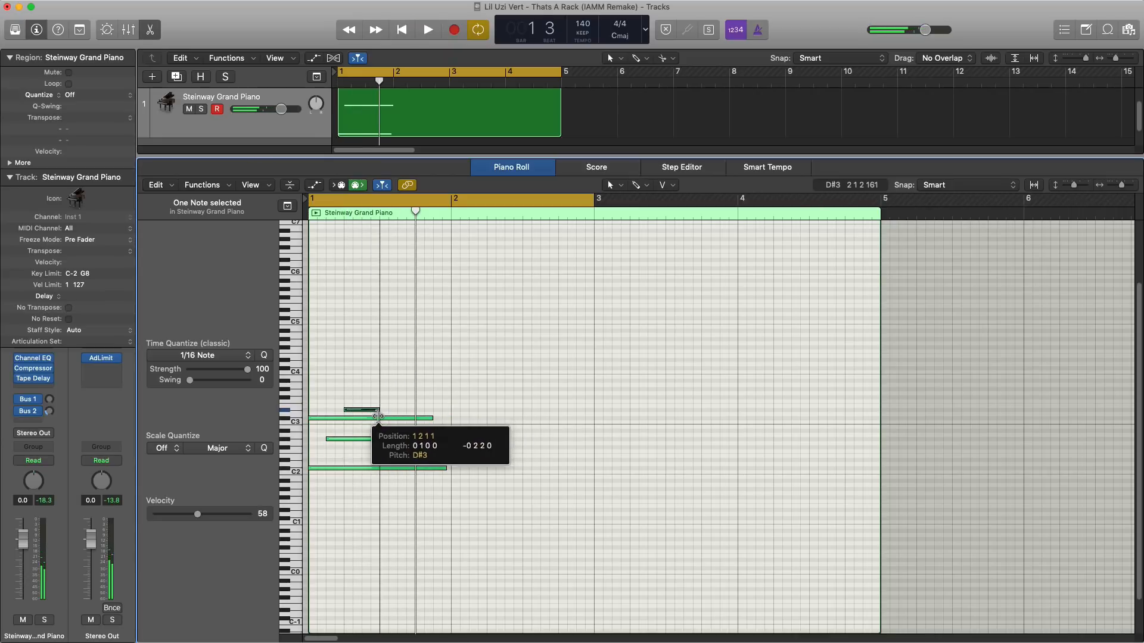
key(space)
key(space)
key(space)
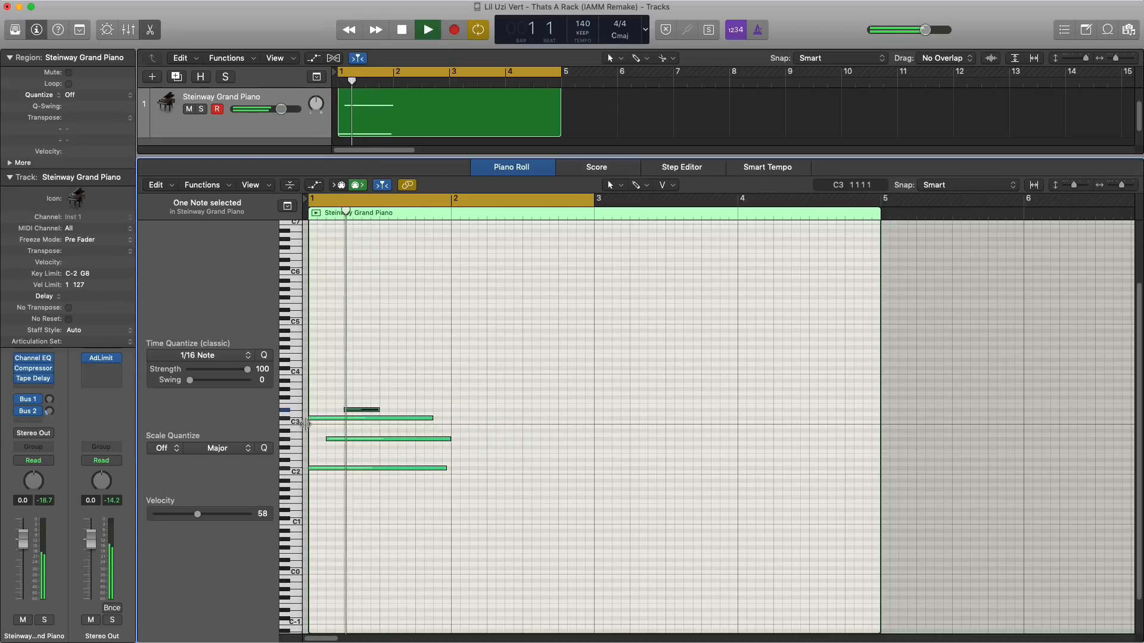
Add a G#3 note half a beat into bar 1 and lengthen it to the start of bar 2.
key(space)
key(space)
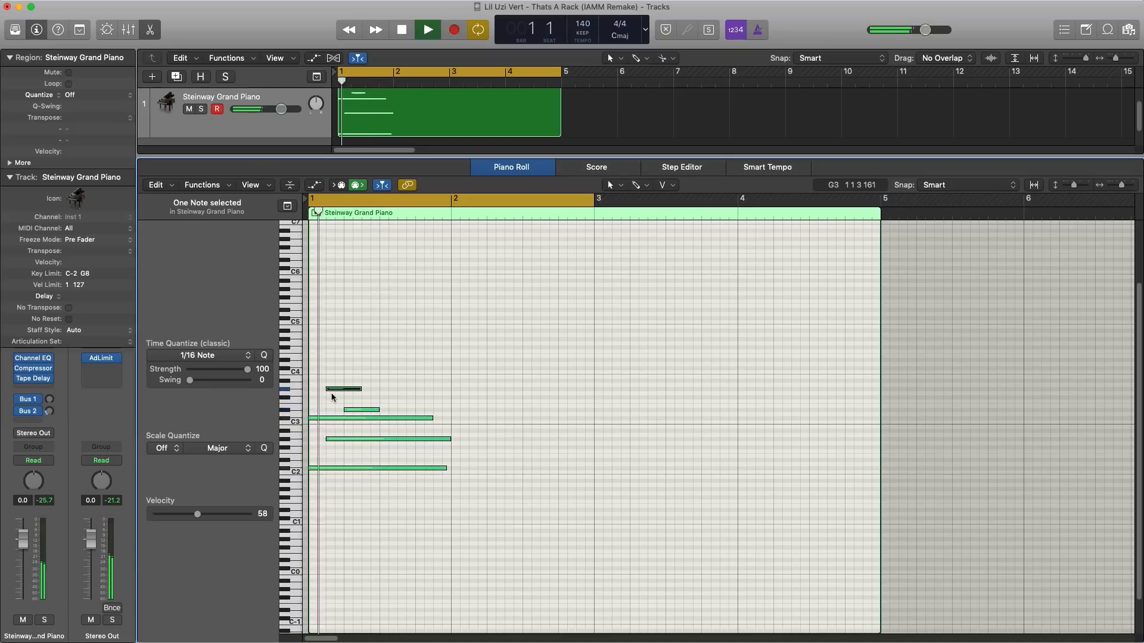
key(space)
click(336, 390)
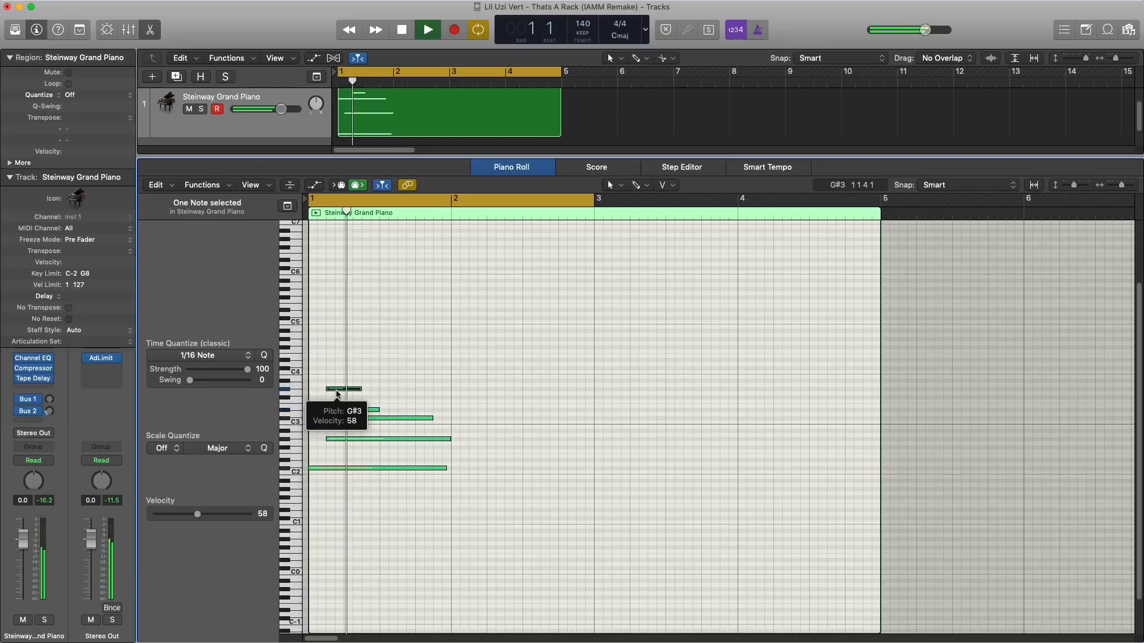
drag(358, 391, 450, 396)
key(space)
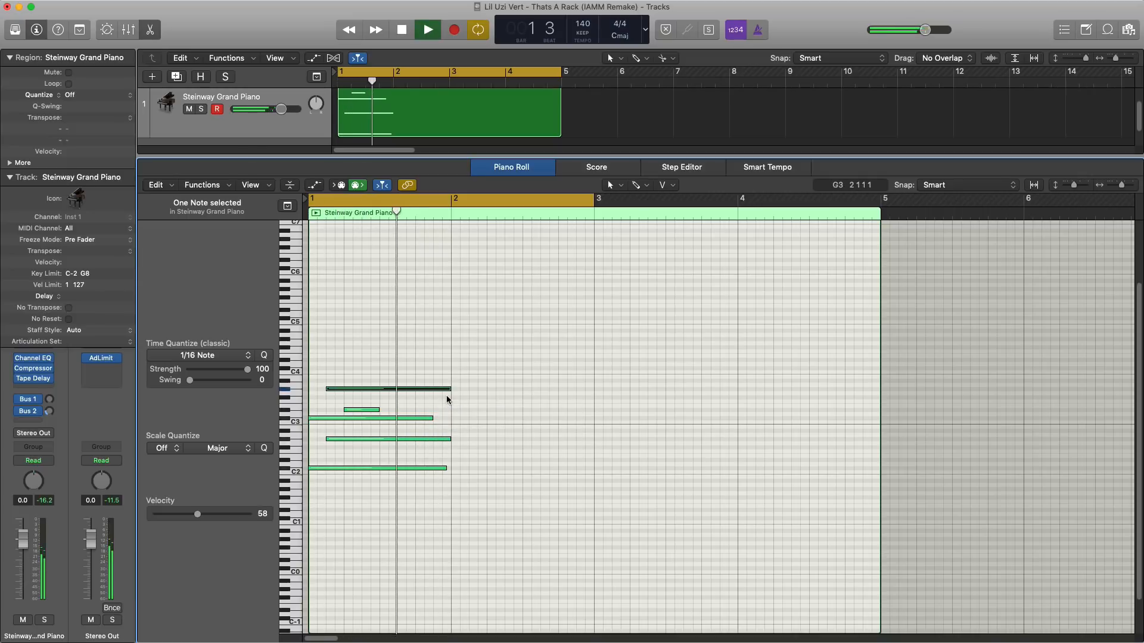
key(Return)
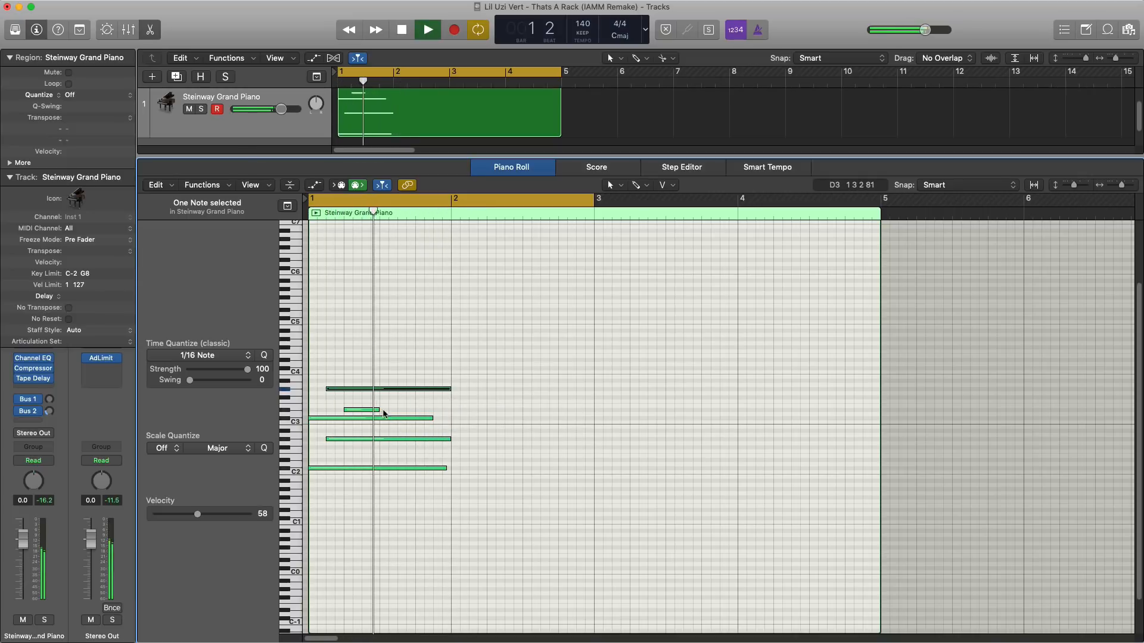
Add an E4 note at the start of bar 1 and shorten it to two beats.
key(space)
key(space)
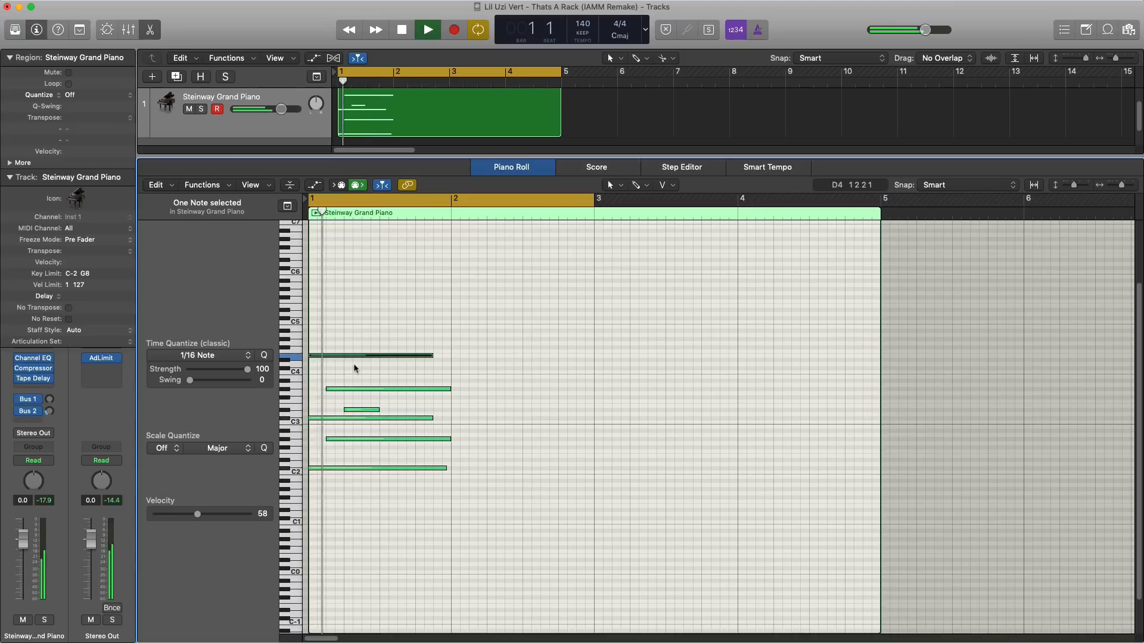
key(Return)
key(space)
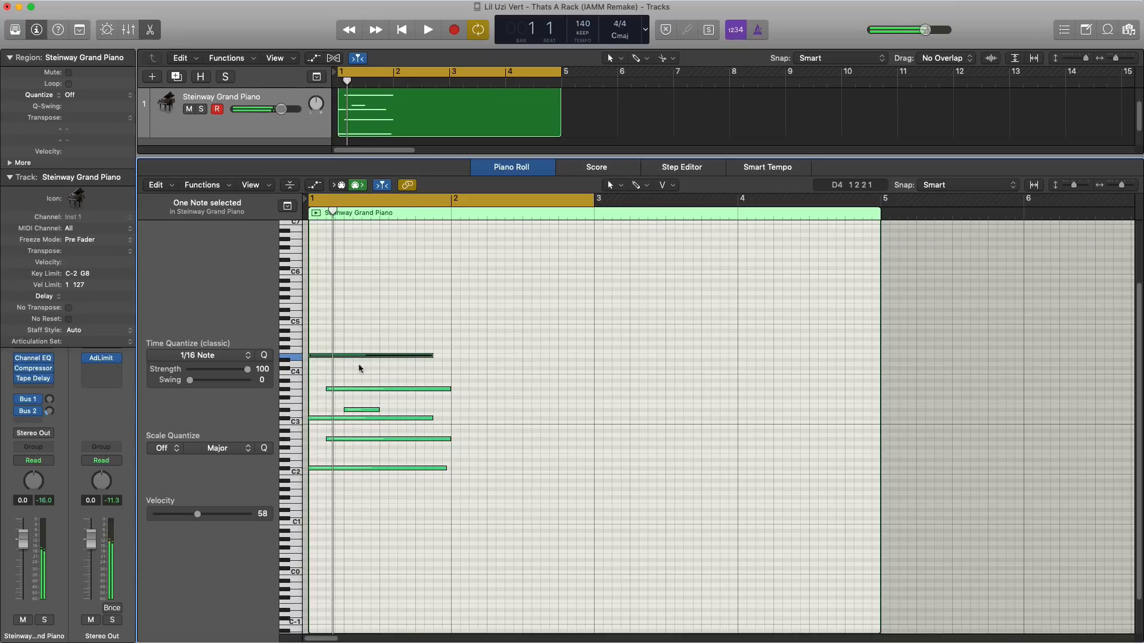
drag(428, 356, 378, 359)
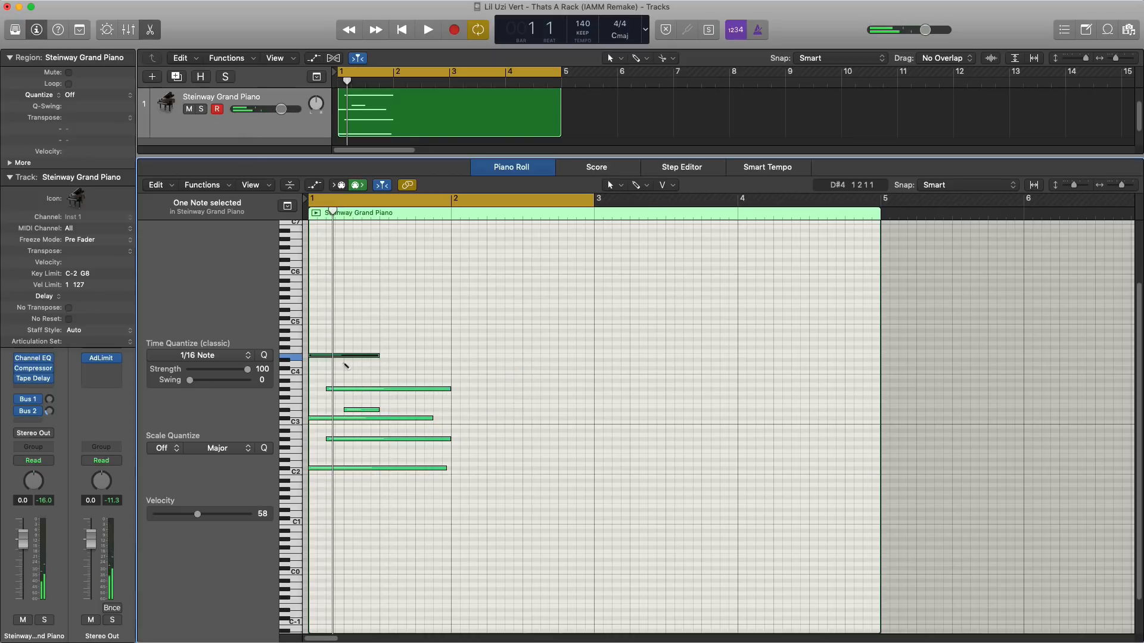
Add two consecutive two-beat D#4 notes, starting on beats 2 and 4 of bar 1.
key(space)
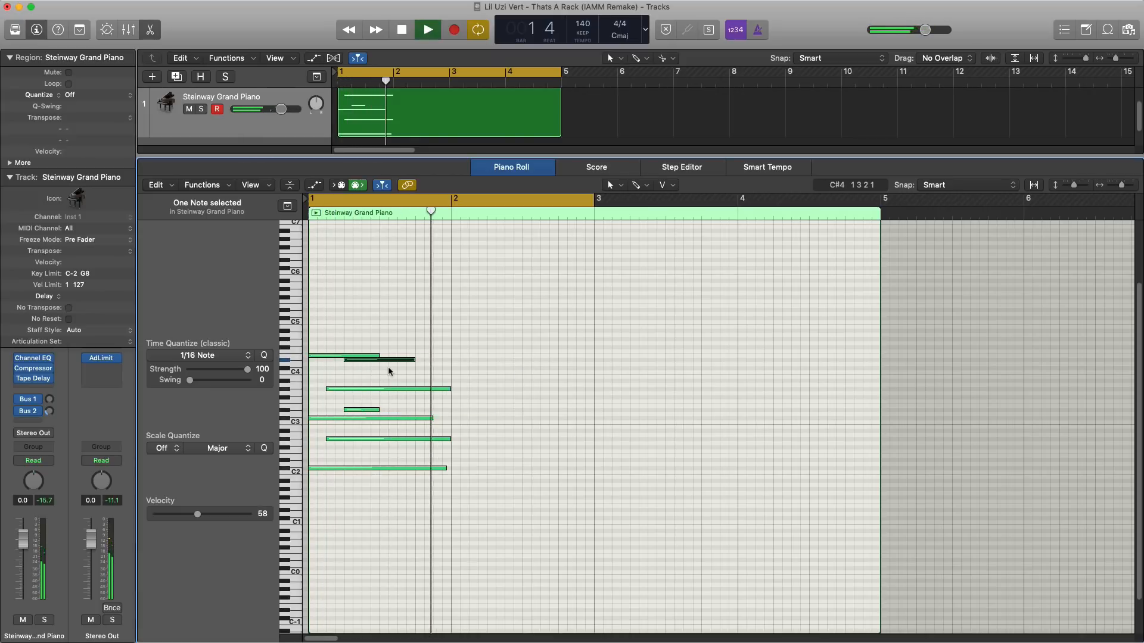
drag(416, 360, 487, 360)
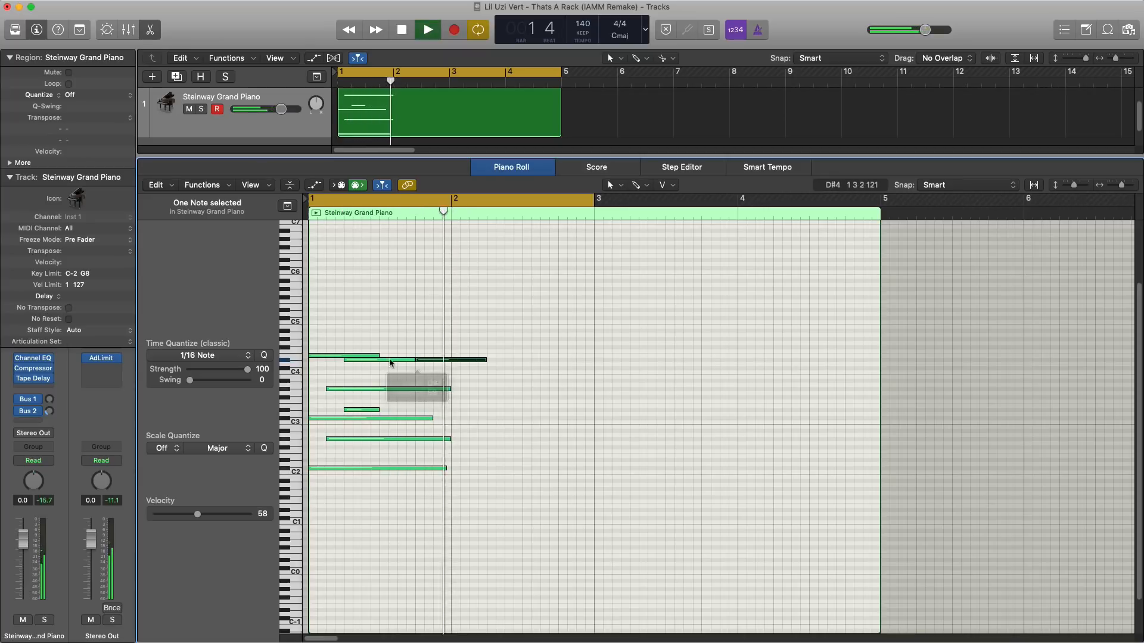
key(space)
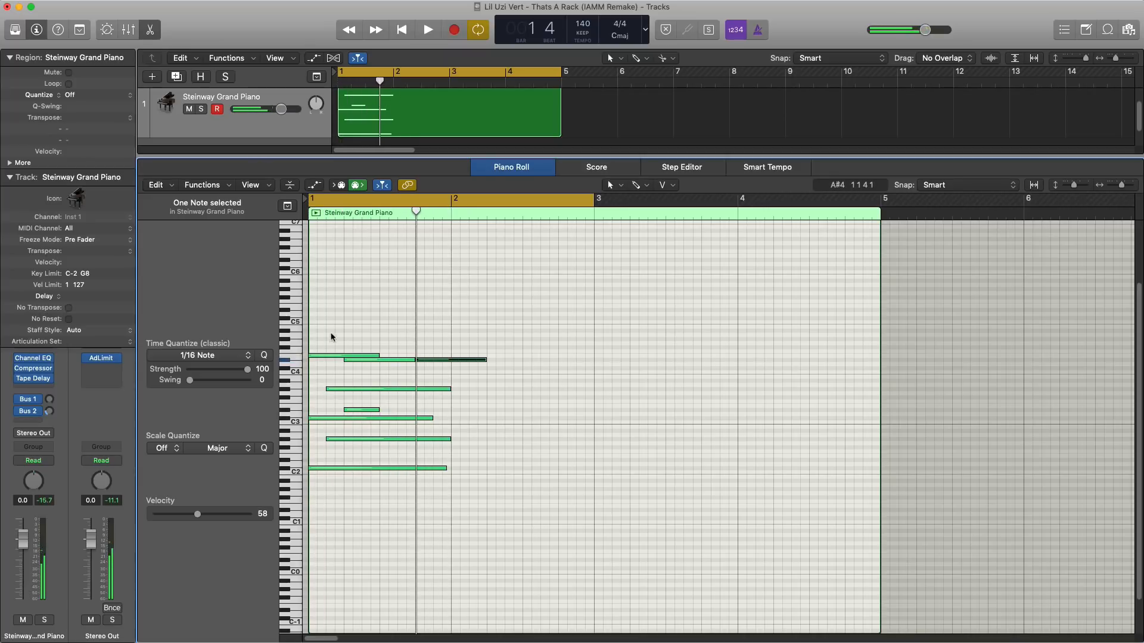
Add a two-beat E5 note at the start of bar 1, an octave above the E4 note.
drag(320, 355, 322, 311)
key(space)
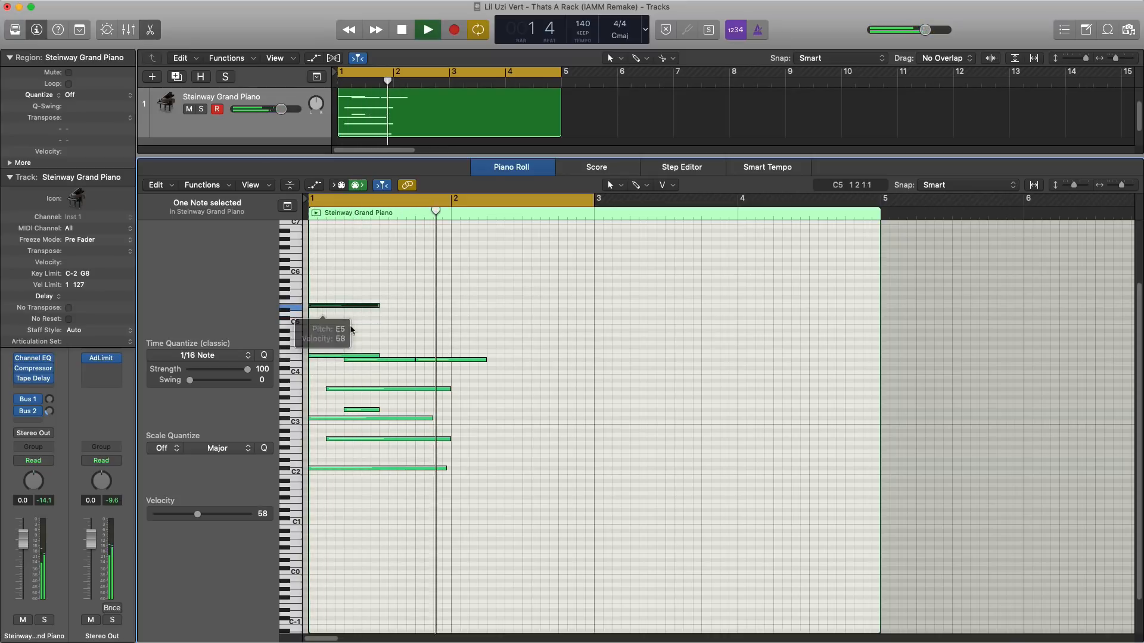
key(space)
Add a two-beat note on beat 4 of bar 1 and set its pitch to D#5.
super+click(417, 307)
drag(419, 306, 420, 312)
key(space)
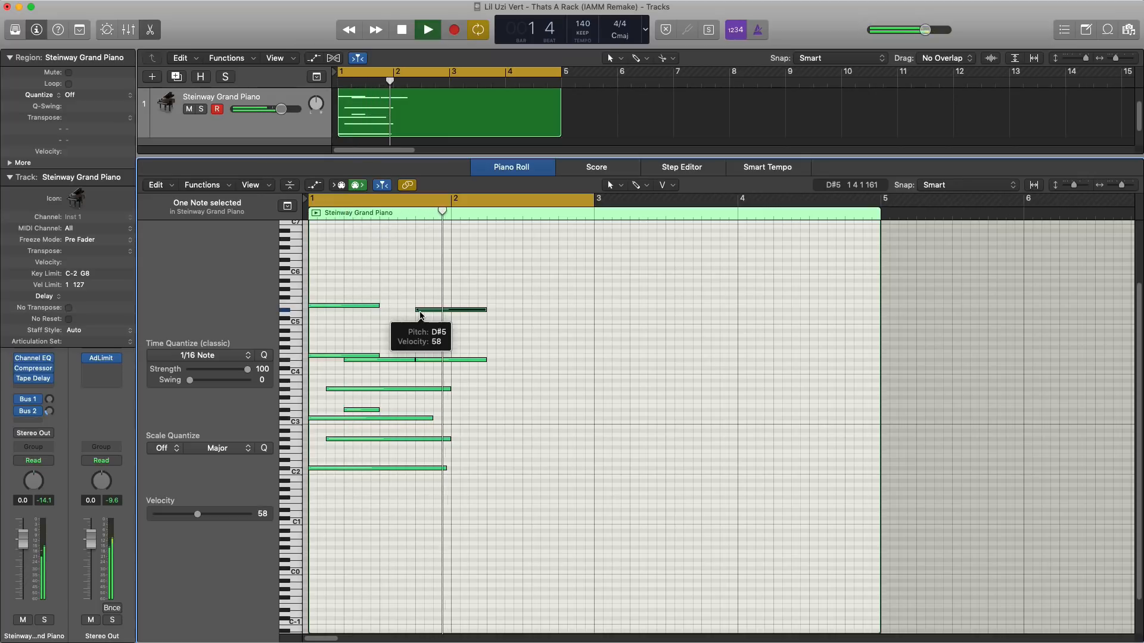
key(space)
Add an A#5 note on beat 4 of bar 1 and shorten it to about three quarters of a beat.
key(space)
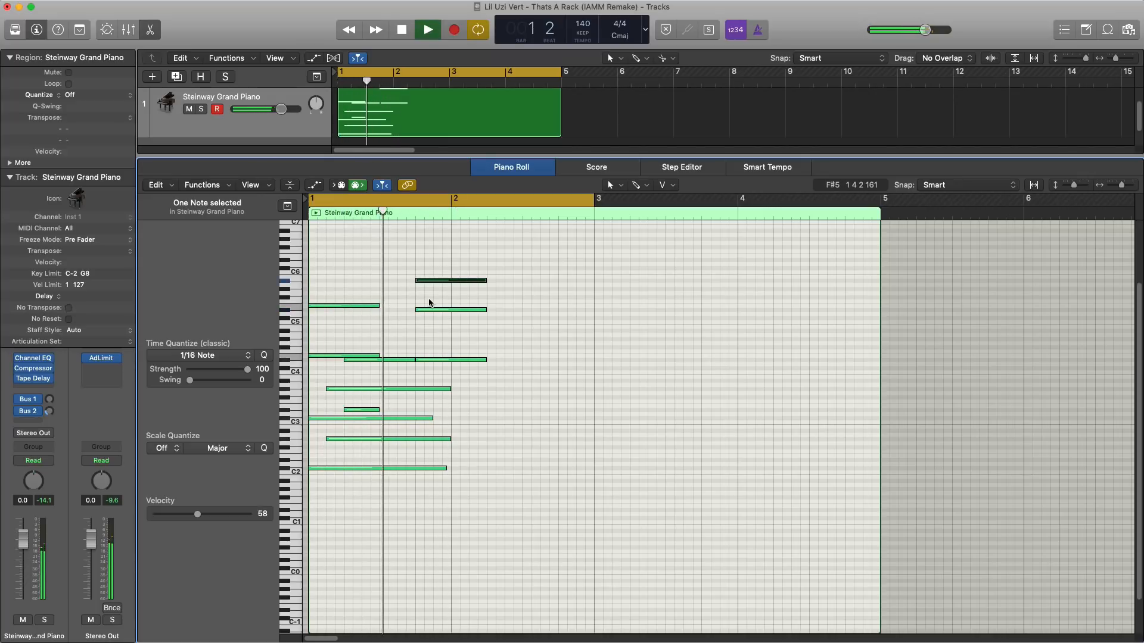
key(space)
key(space)
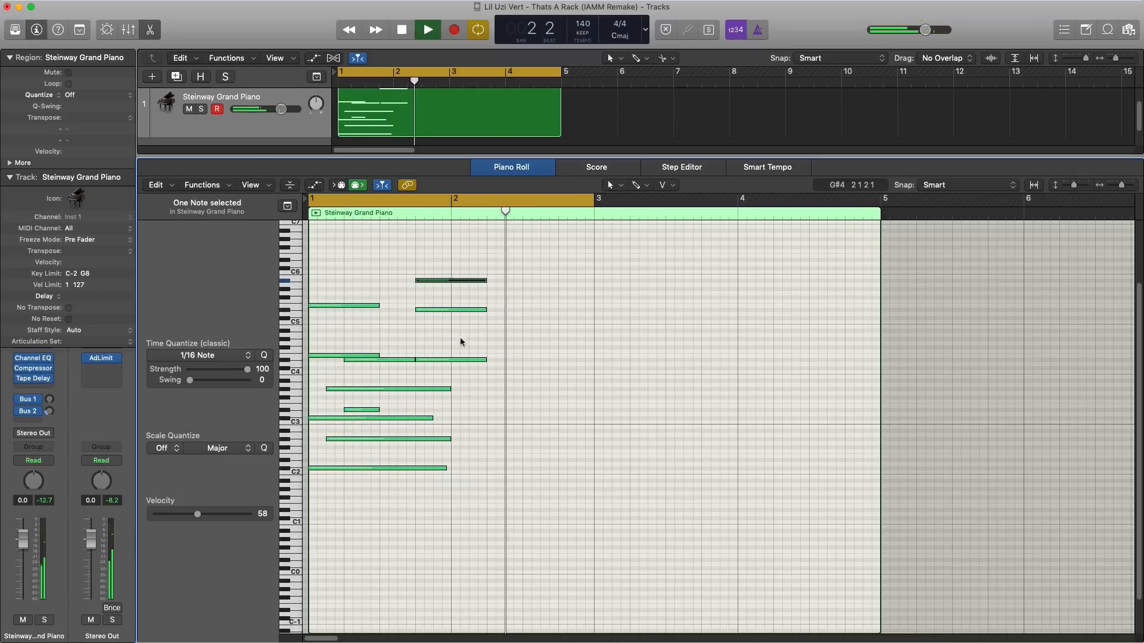
key(space)
click(503, 274)
drag(484, 283, 442, 283)
key(space)
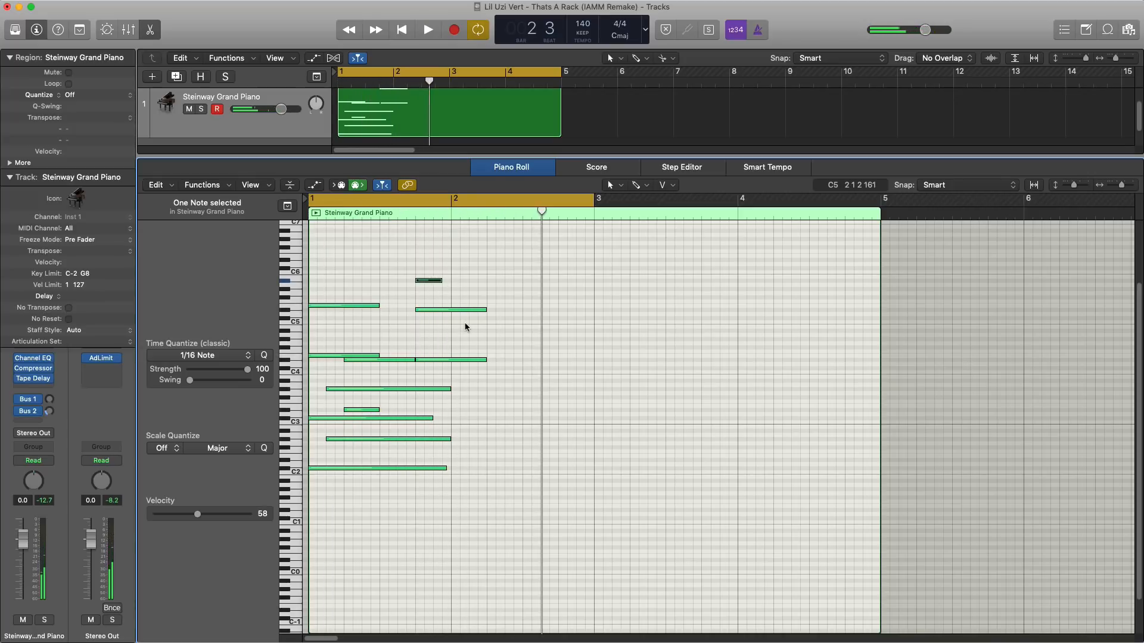
Add an A1 note at the start of bar 2, lengthen it to nearly two beats, and add a matching A2 note an octave above.
key(space)
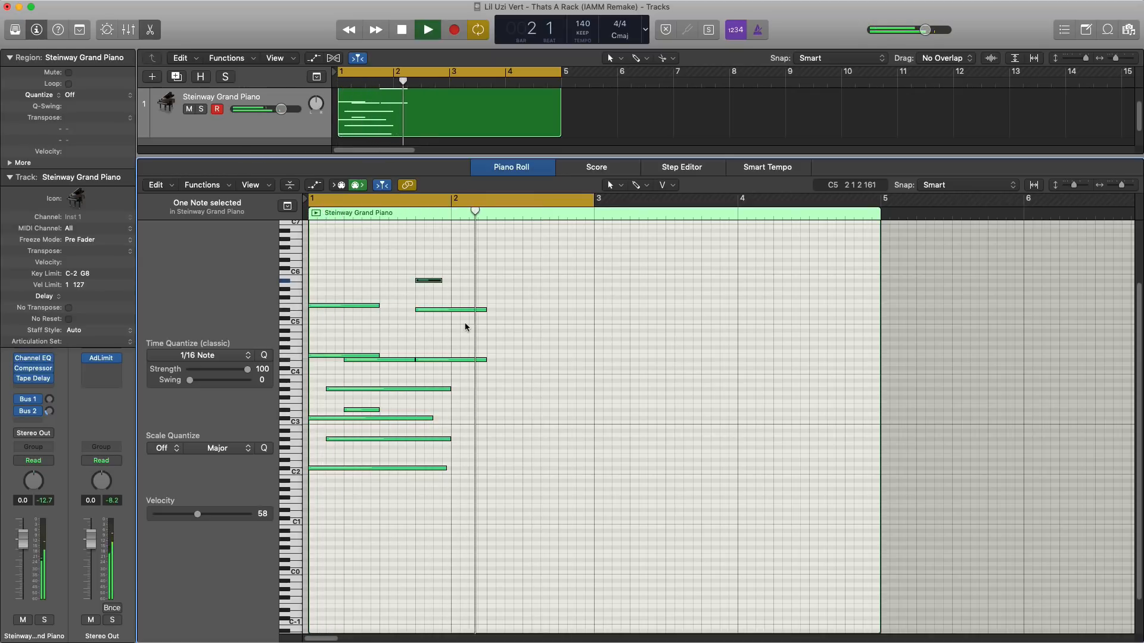
key(space)
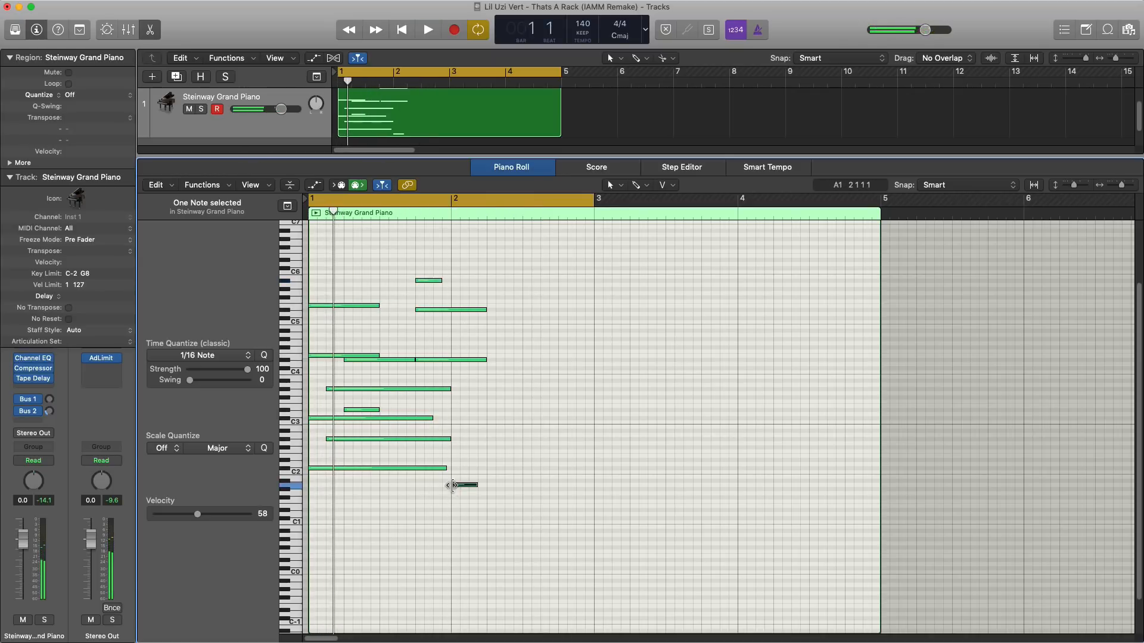
key(space)
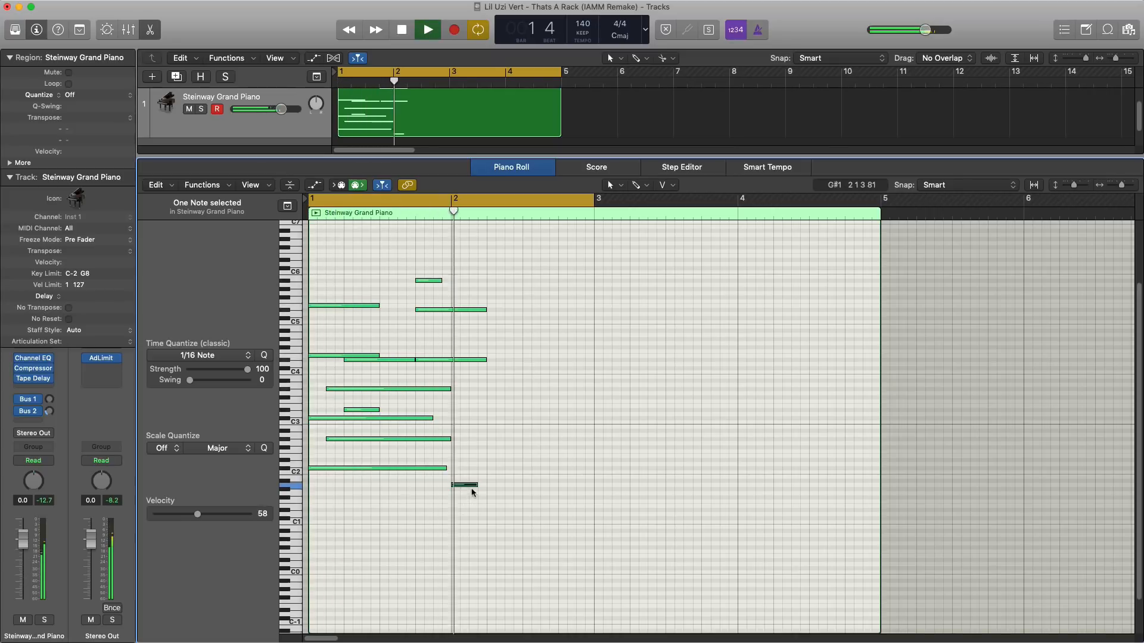
key(space)
drag(476, 486, 514, 494)
key(space)
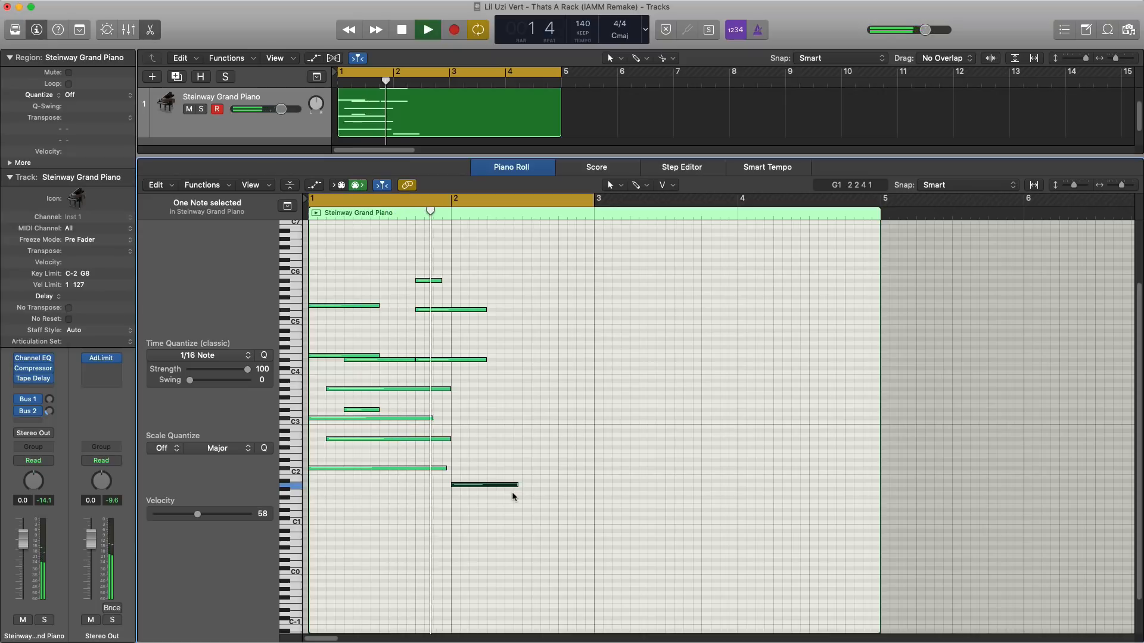
key(space)
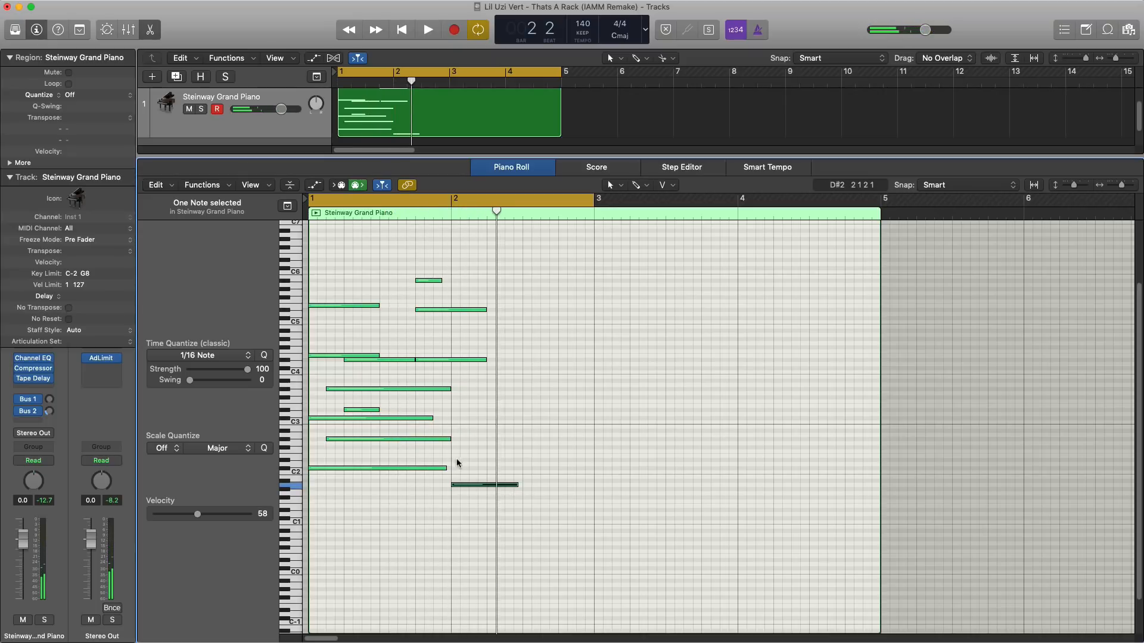
key(space)
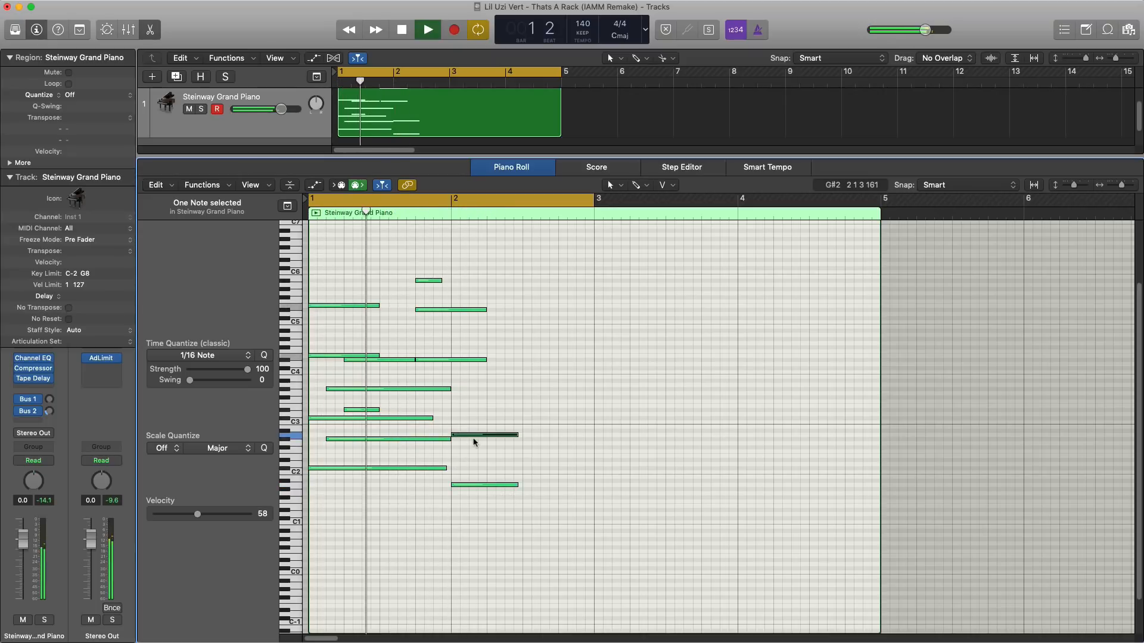
Add an E2 note half a beat into bar 2 and shorten it to about one and a half beats.
key(space)
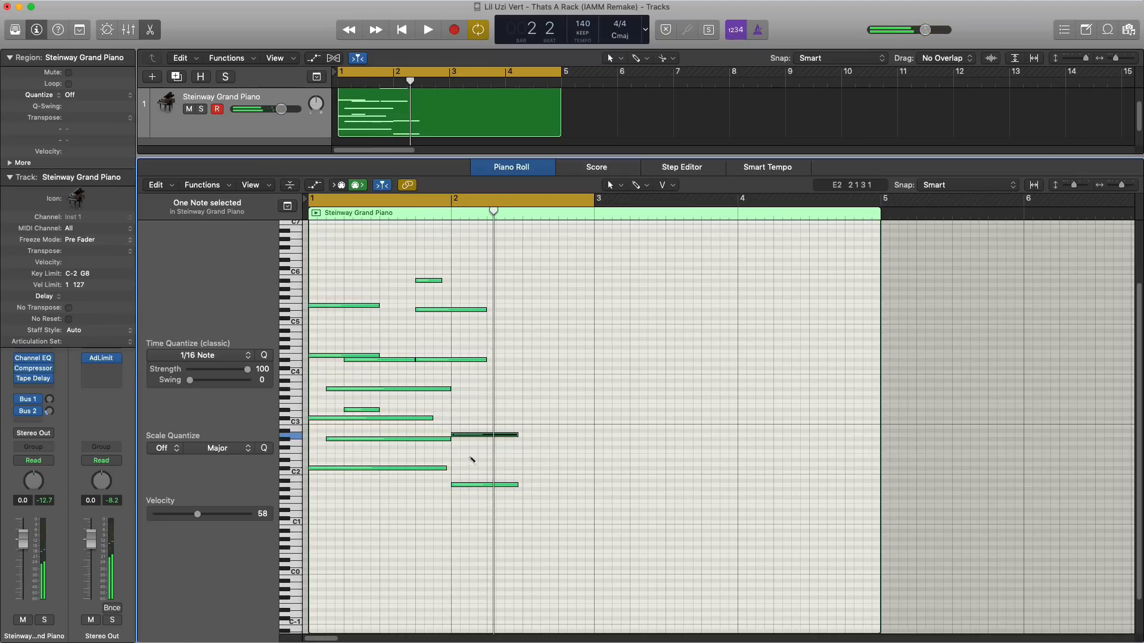
super+click(471, 456)
key(space)
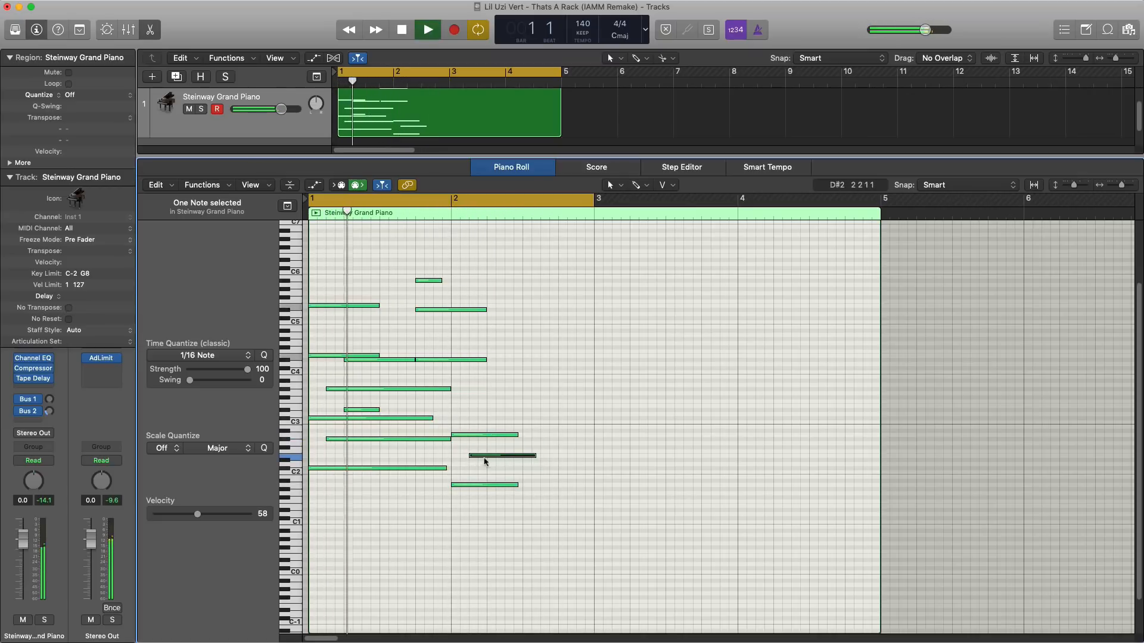
drag(532, 456, 514, 457)
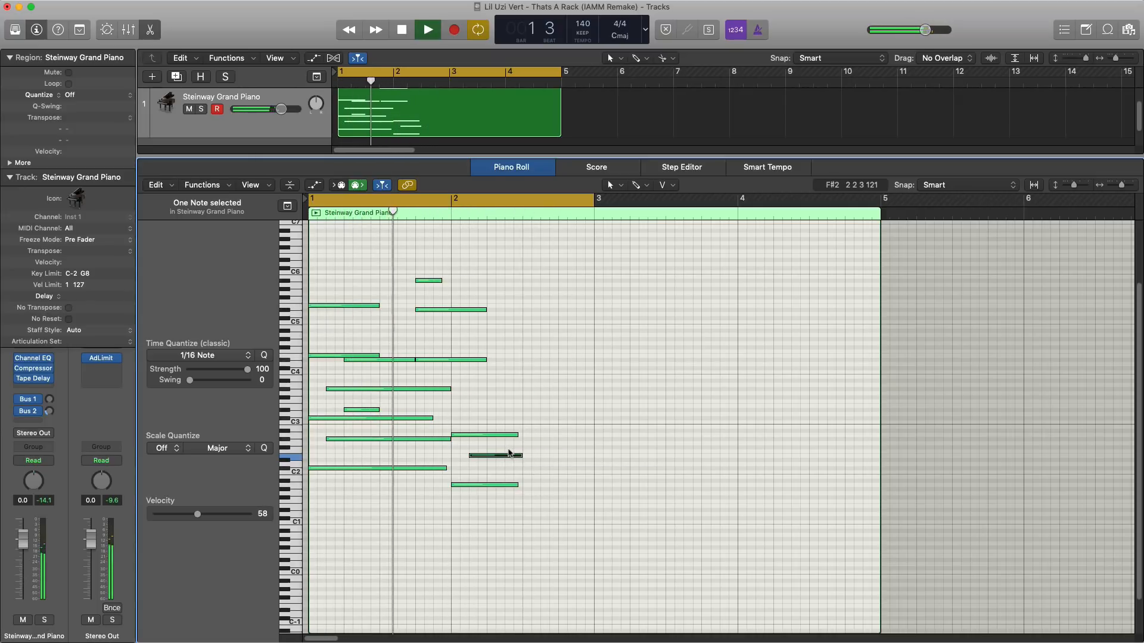
Add a half-beat E3 note at the start of bar 2, directly followed by a second E3 note two and a half beats long.
key(space)
drag(459, 433, 461, 406)
key(space)
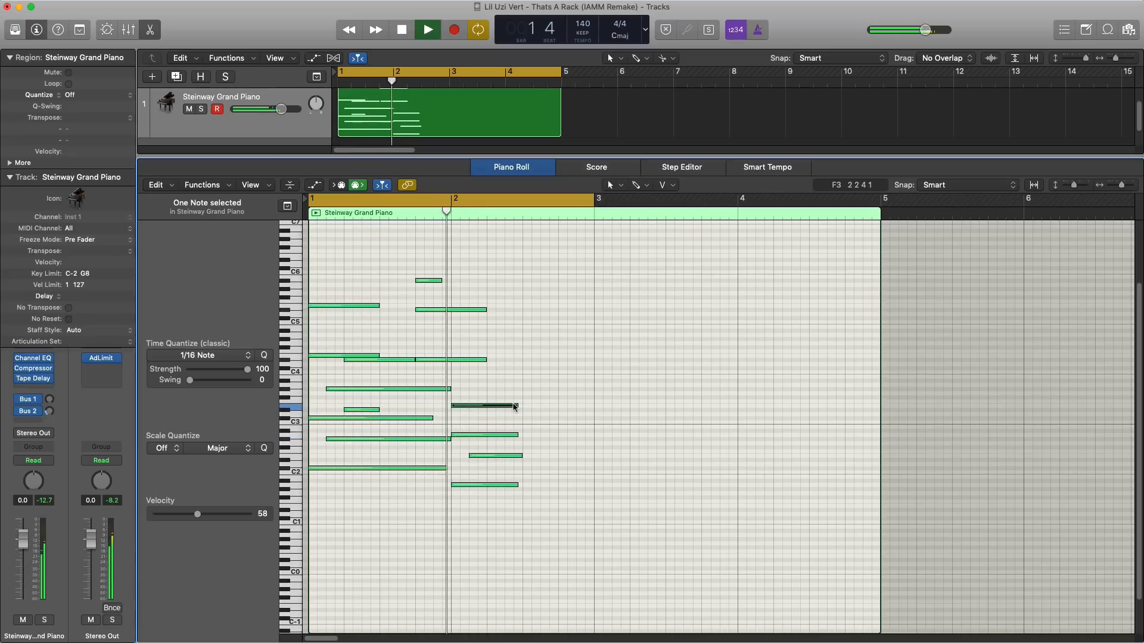
key(space)
mouse_move(515, 407)
mouse_down()
mouse_move(465, 412)
mouse_move(550, 411)
mouse_up()
super+click(474, 407)
key(space)
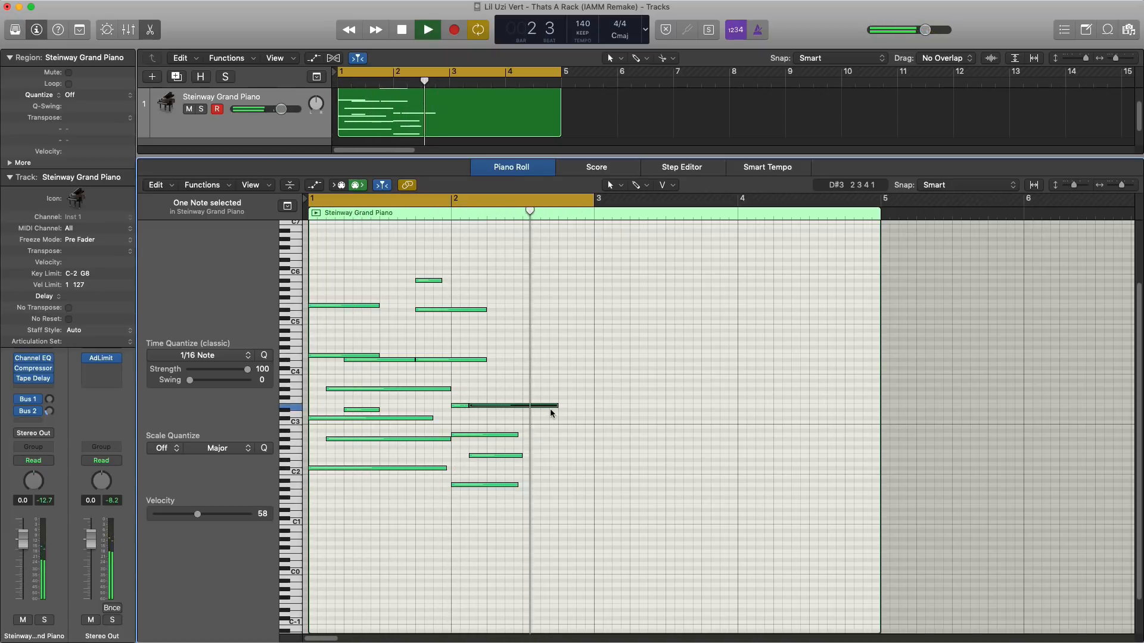
Add an A3 note at the start of bar 2, two and a half beats long, and an equally long B3 note on beat 2.
key(space)
key(space)
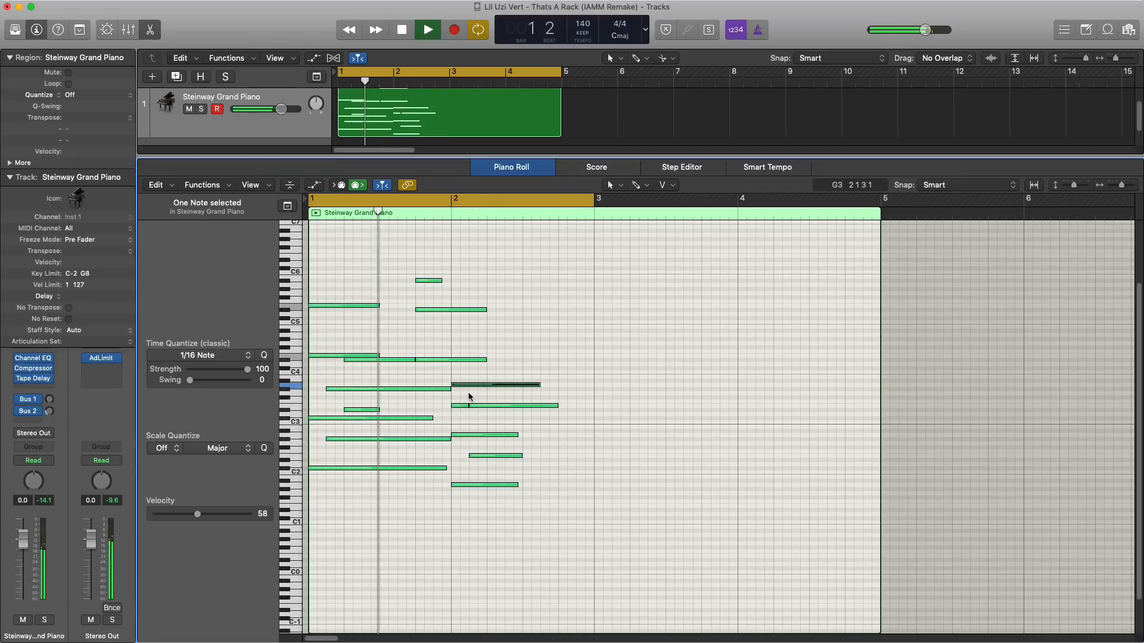
drag(486, 385, 520, 377)
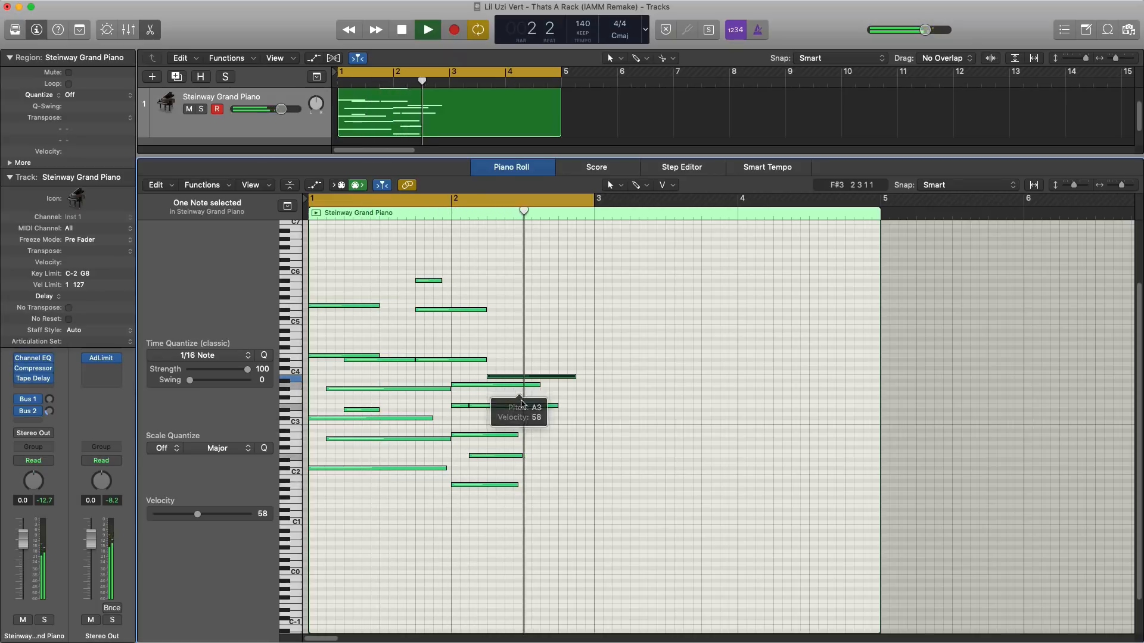
Shorten the second E3 note in bar 2 to one and a half beats and the A3 note to about one and three quarters.
key(space)
drag(557, 407, 512, 390)
key(space)
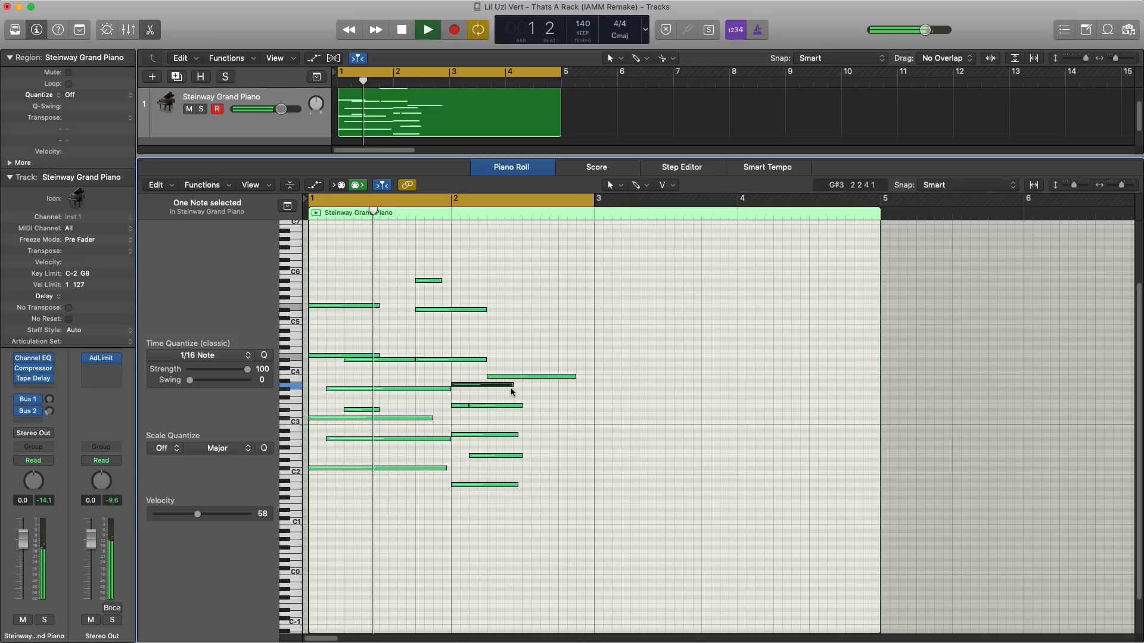
Add a G#3 note on beat 3 of bar 2 and shorten it to half a beat.
key(space)
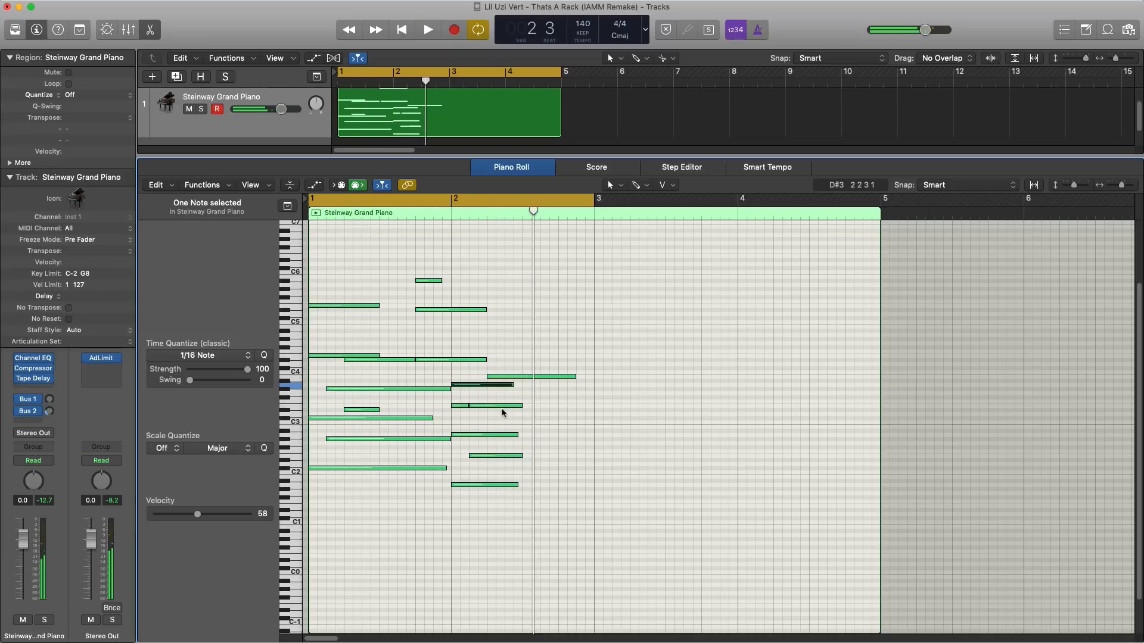
drag(530, 388, 529, 392)
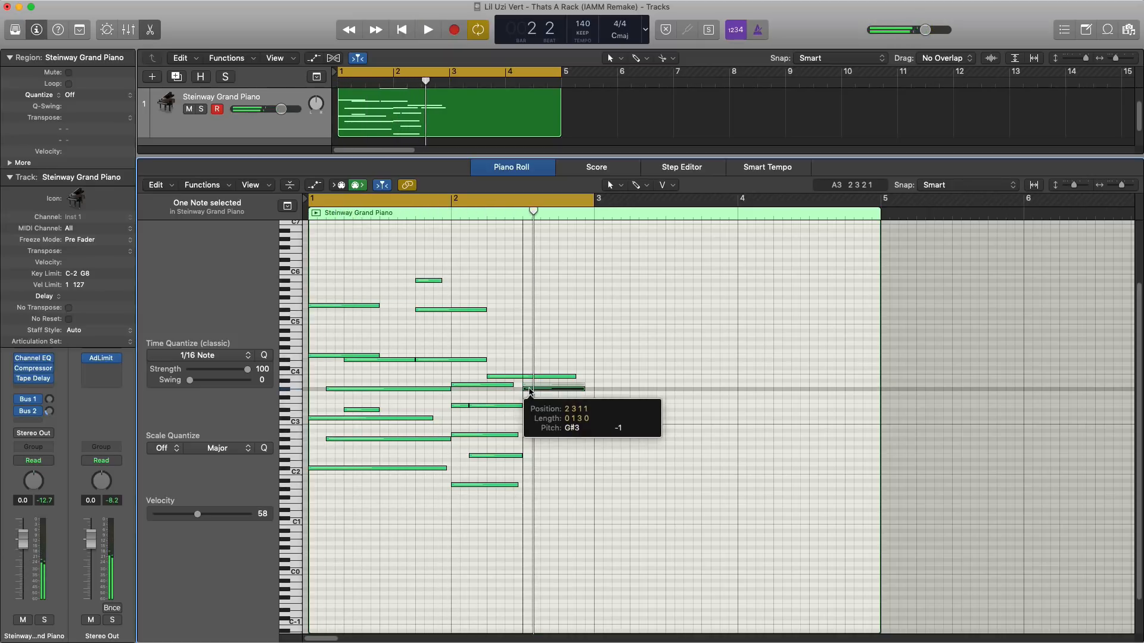
key(space)
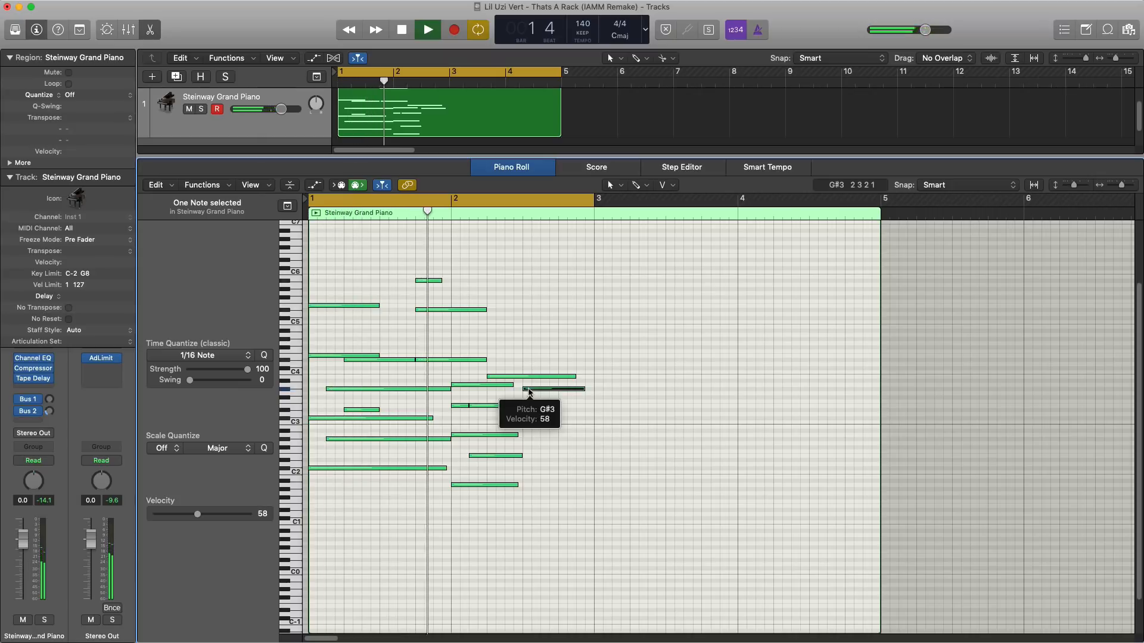
key(space)
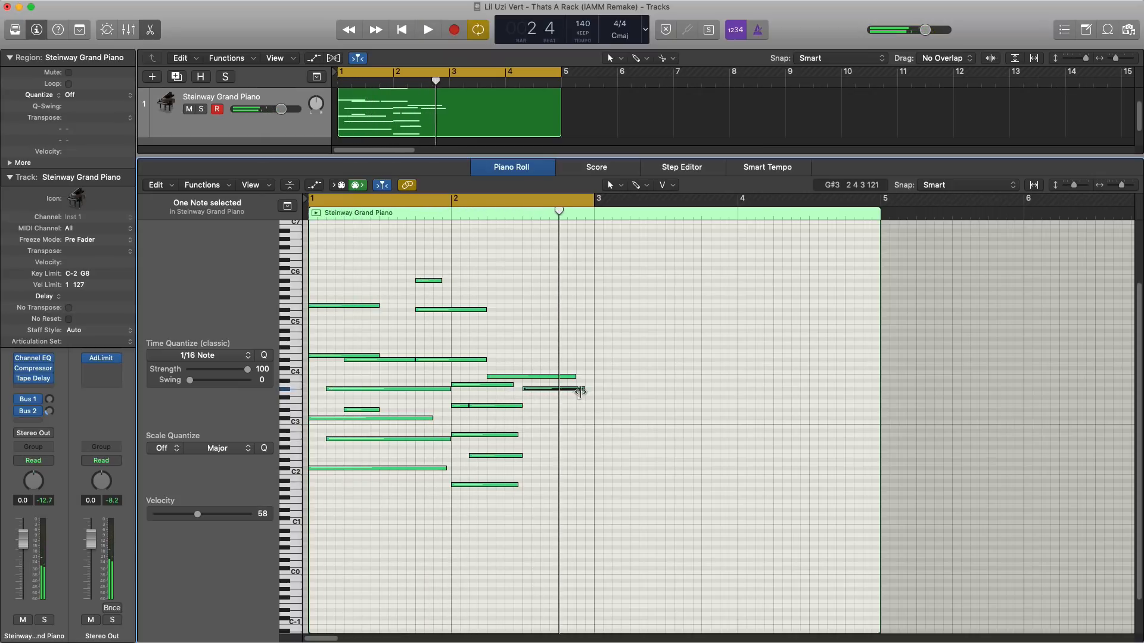
drag(583, 389, 535, 398)
key(space)
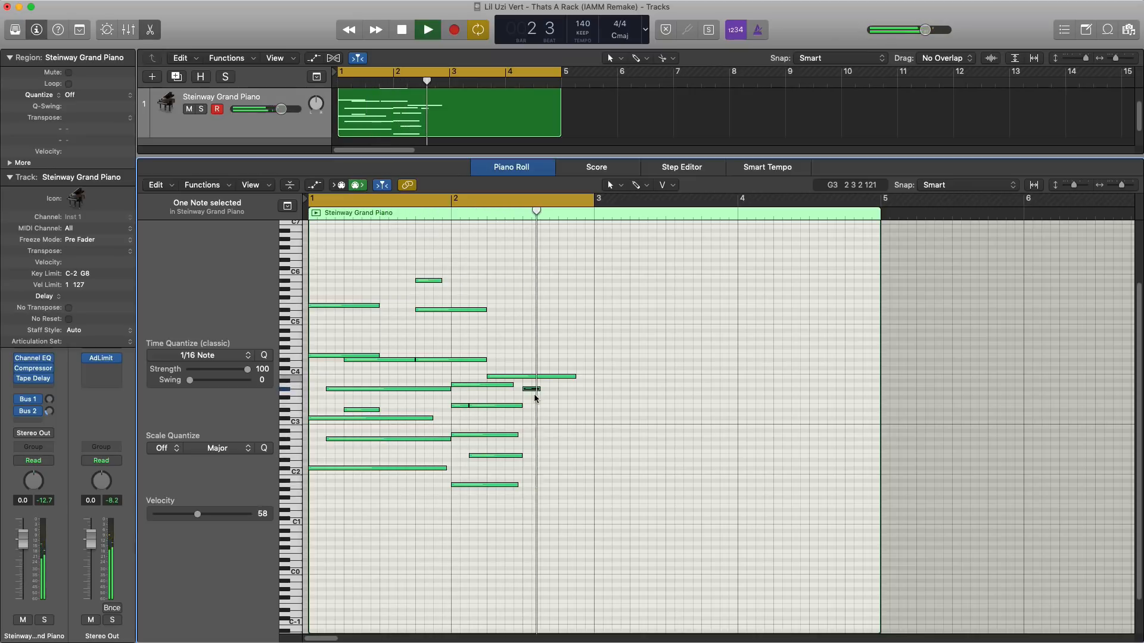
Lower the half-beat note on beat 3 of bar 2 to F#3 and add another F#3 directly after it, one and a half beats long.
key(space)
drag(531, 395, 533, 403)
key(space)
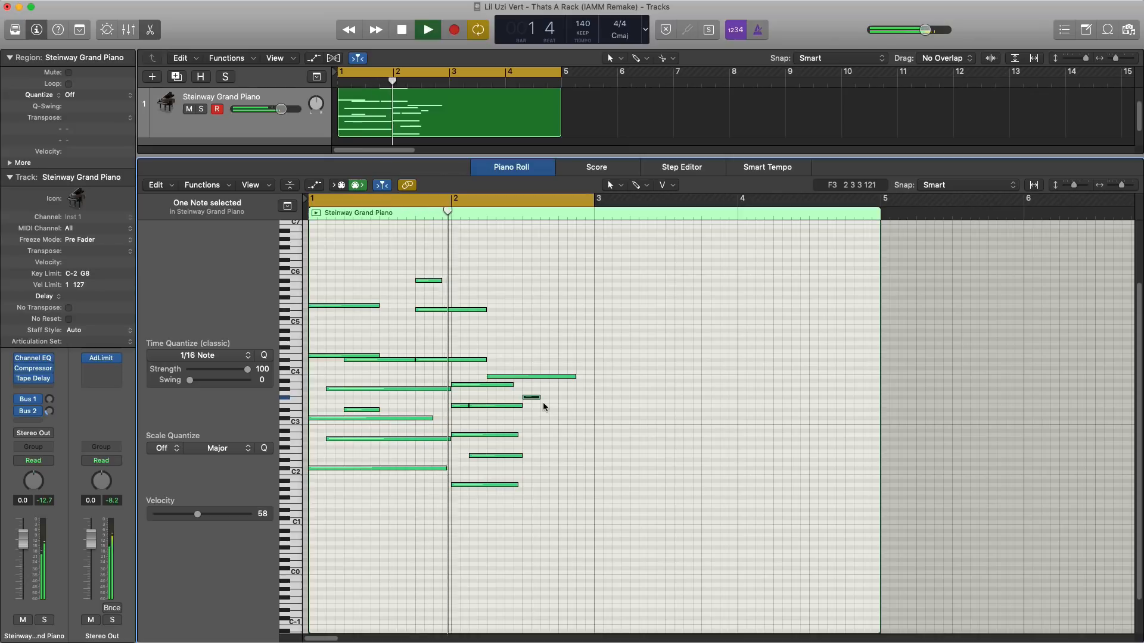
key(space)
key(space)
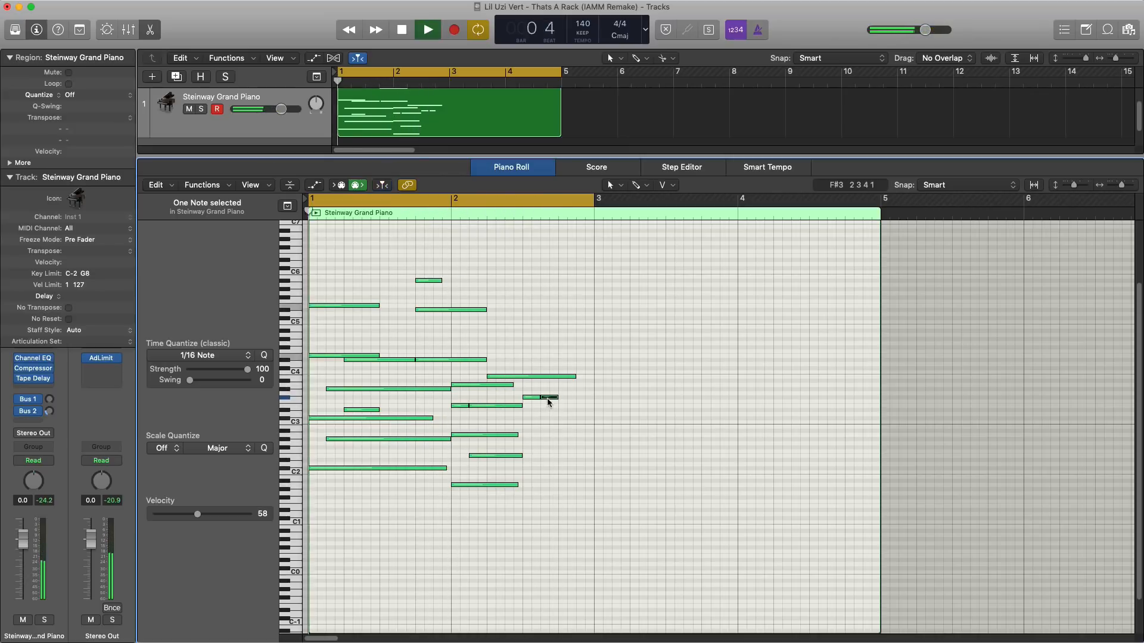
drag(540, 398, 589, 404)
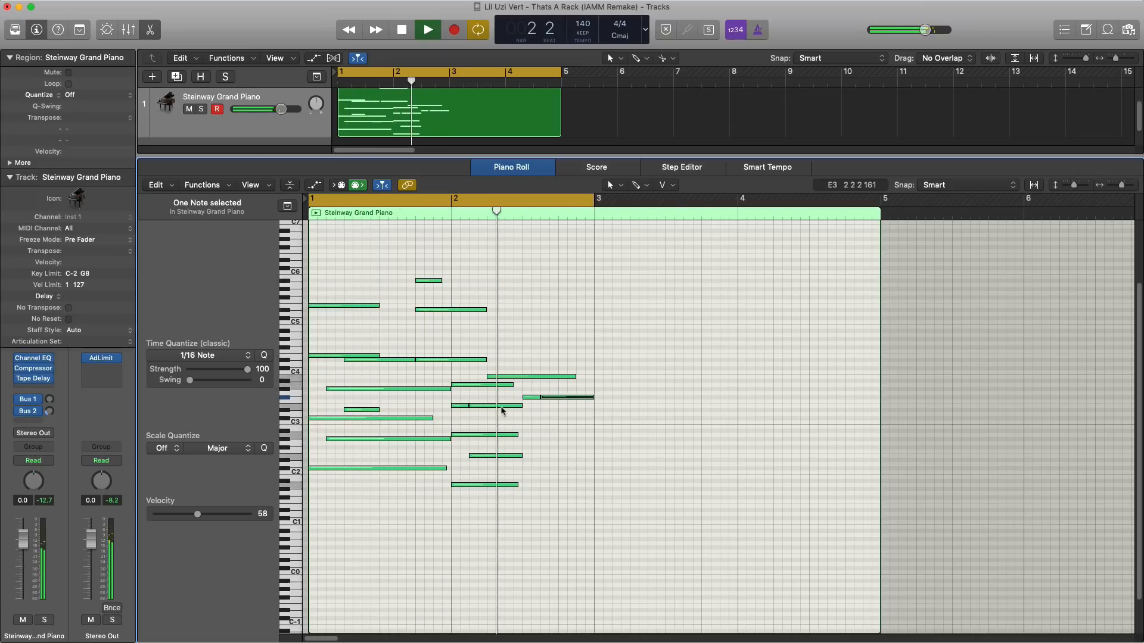
Add a B2 note on beat 3 of bar 2, one and a half beats long, and a matching B1 note an octave below.
key(space)
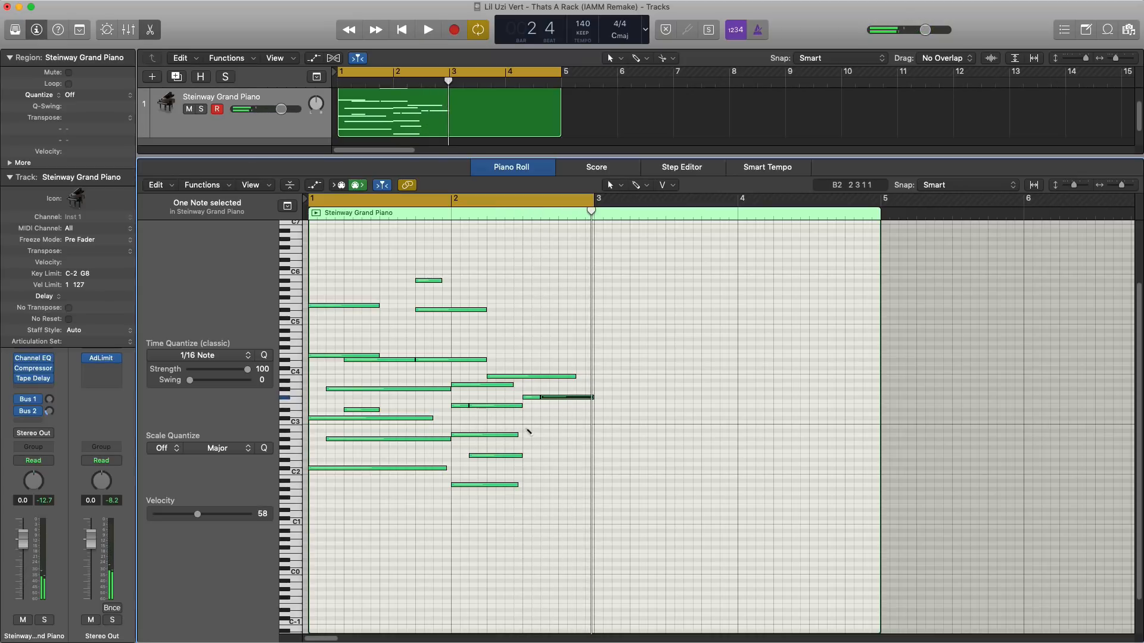
click(527, 426)
key(space)
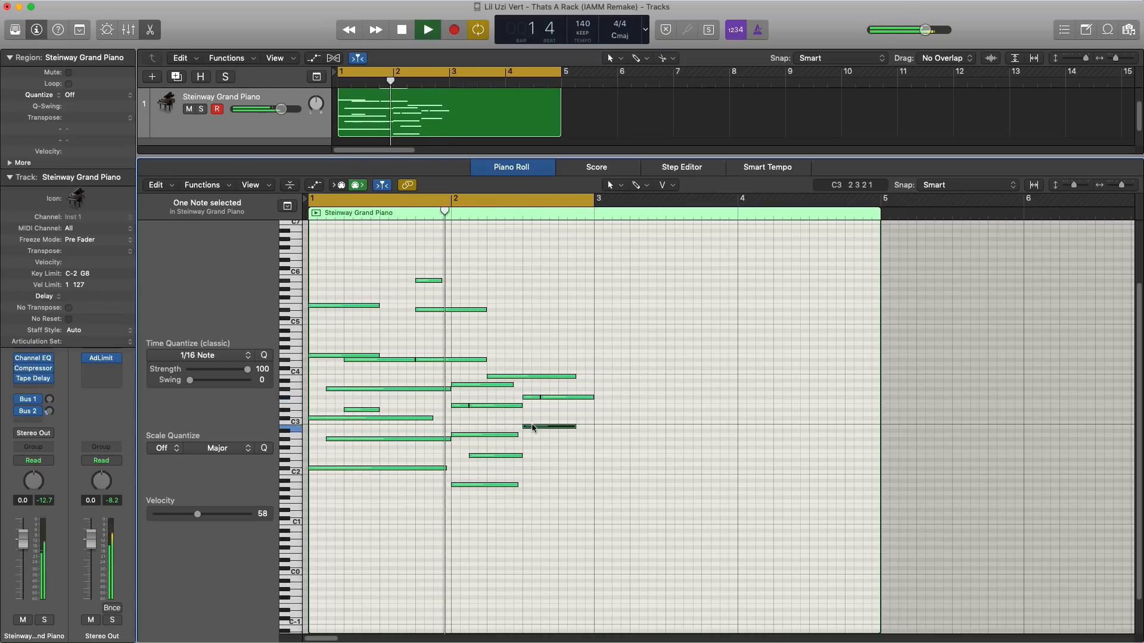
key(space)
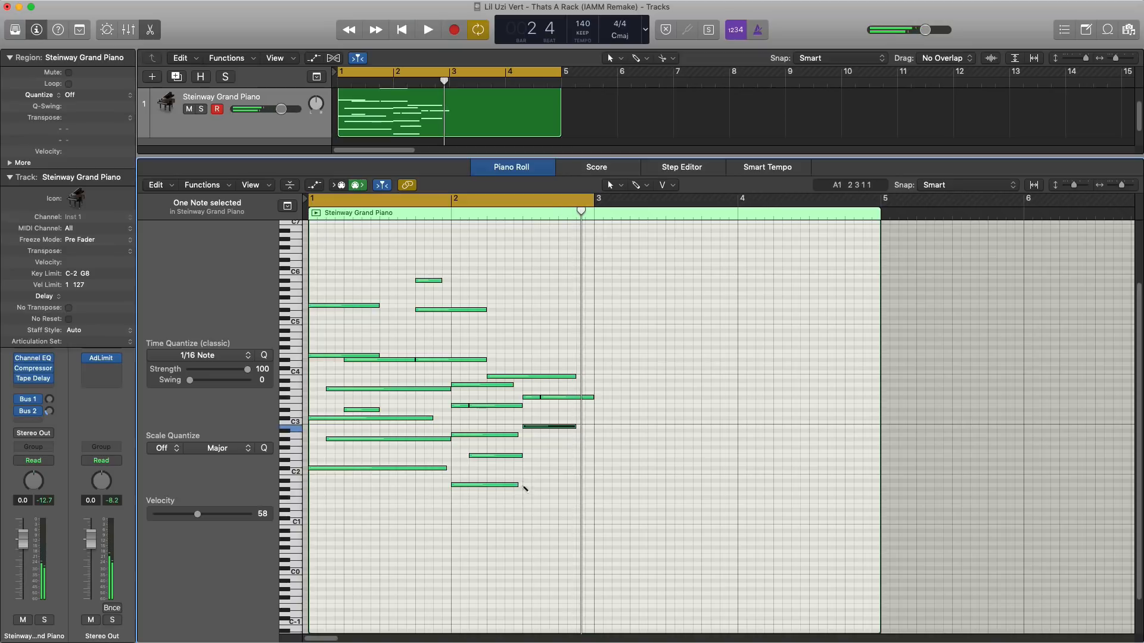
key(space)
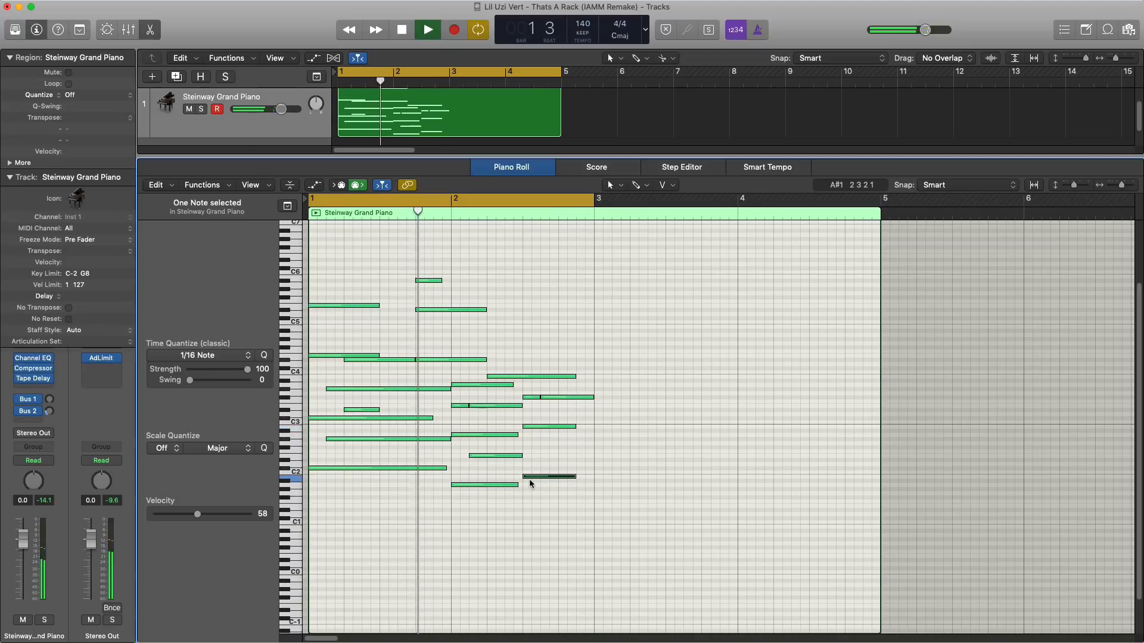
Add a one-and-a-half-beat bass note half a beat after beat 3 of bar 2 and set its pitch to C#2.
drag(531, 483, 555, 469)
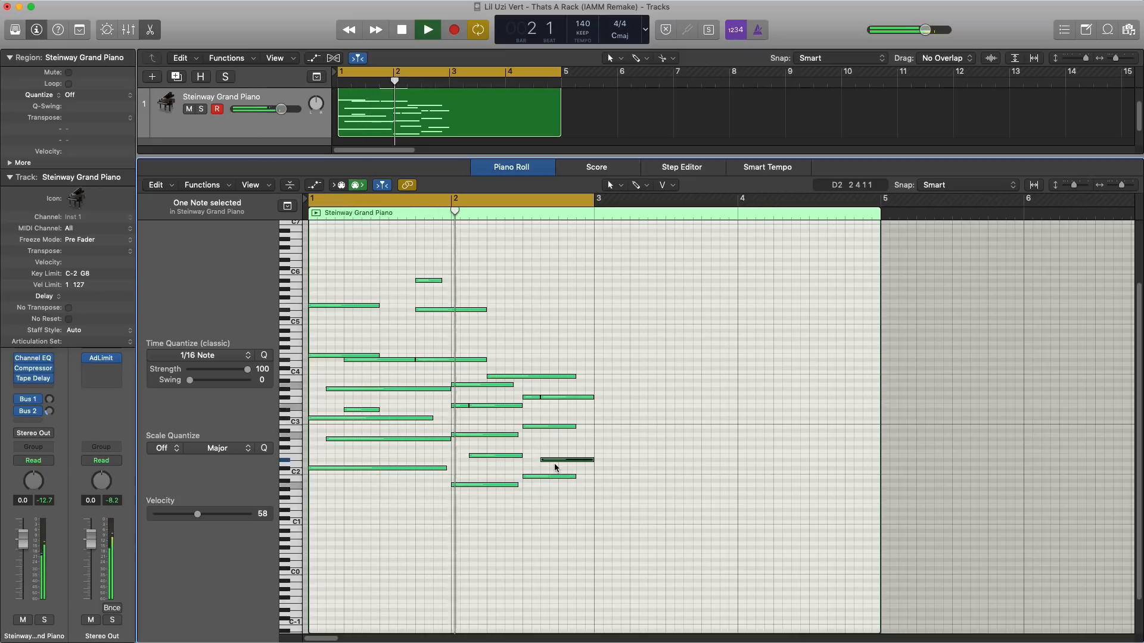
drag(553, 463, 551, 471)
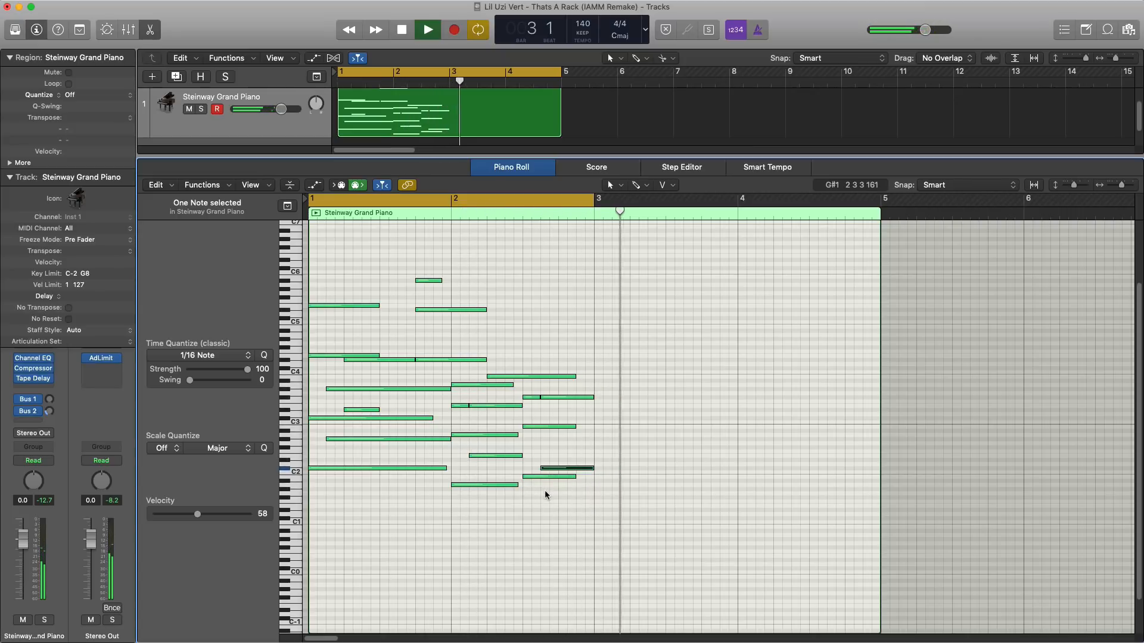
key(space)
click(610, 506)
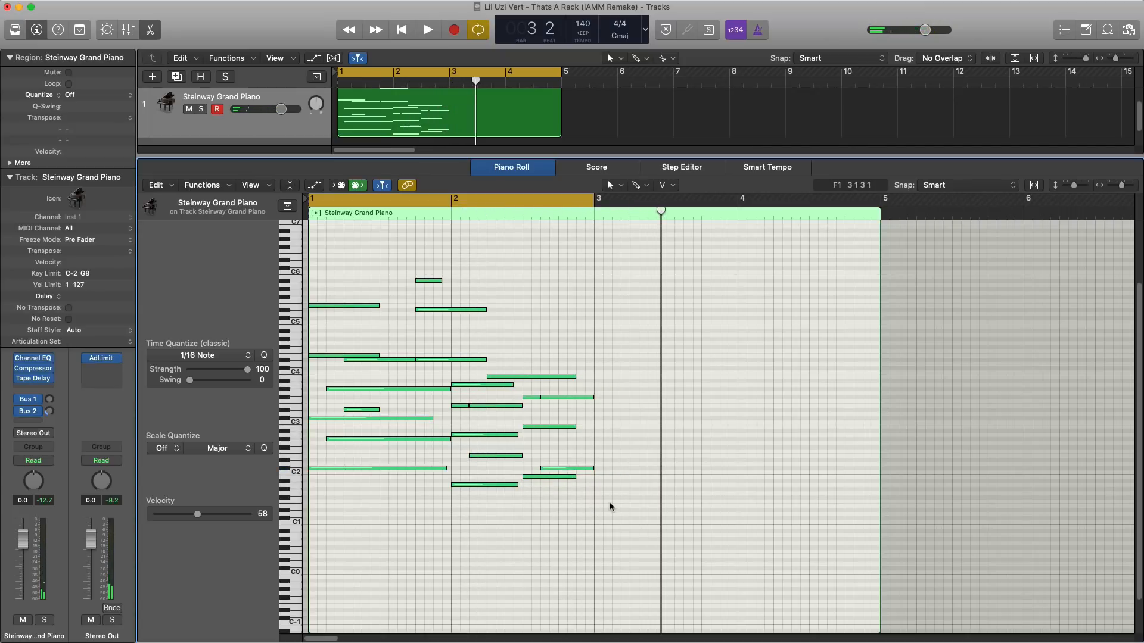
drag(610, 505, 327, 277)
Play back the first two bars and raise the last bass note of bar 2 to F#2.
key(space)
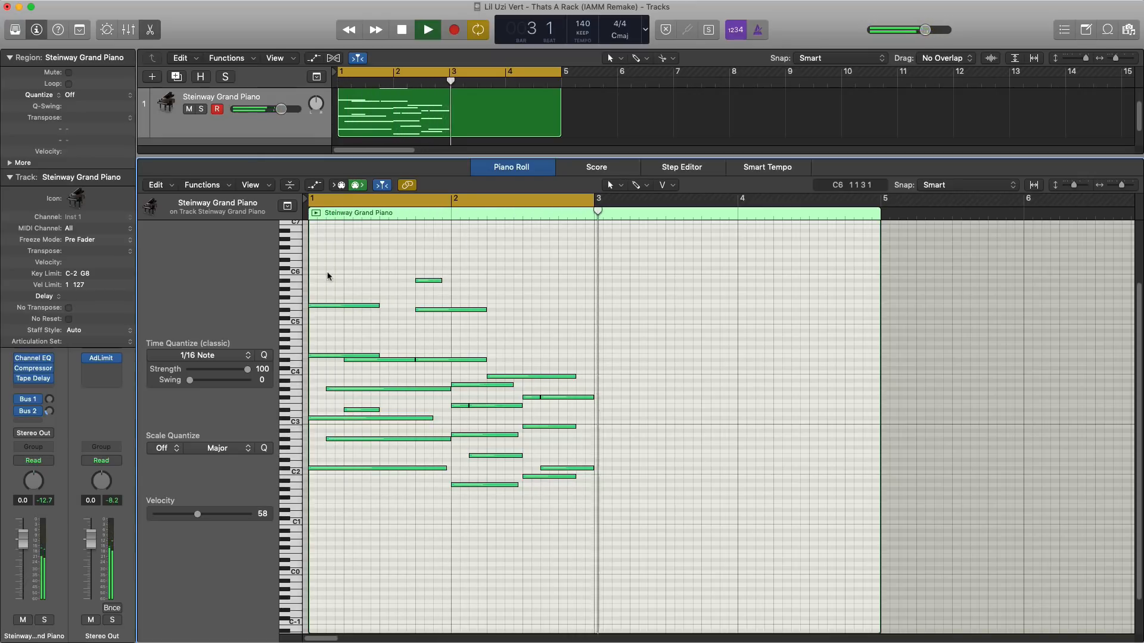
key(space)
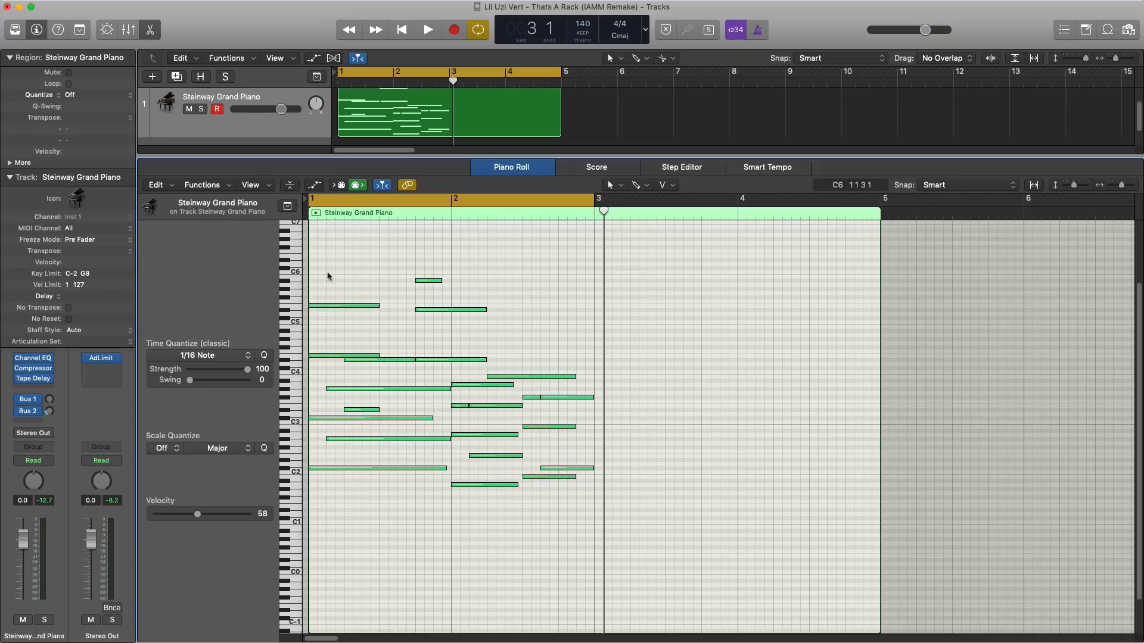
key(space)
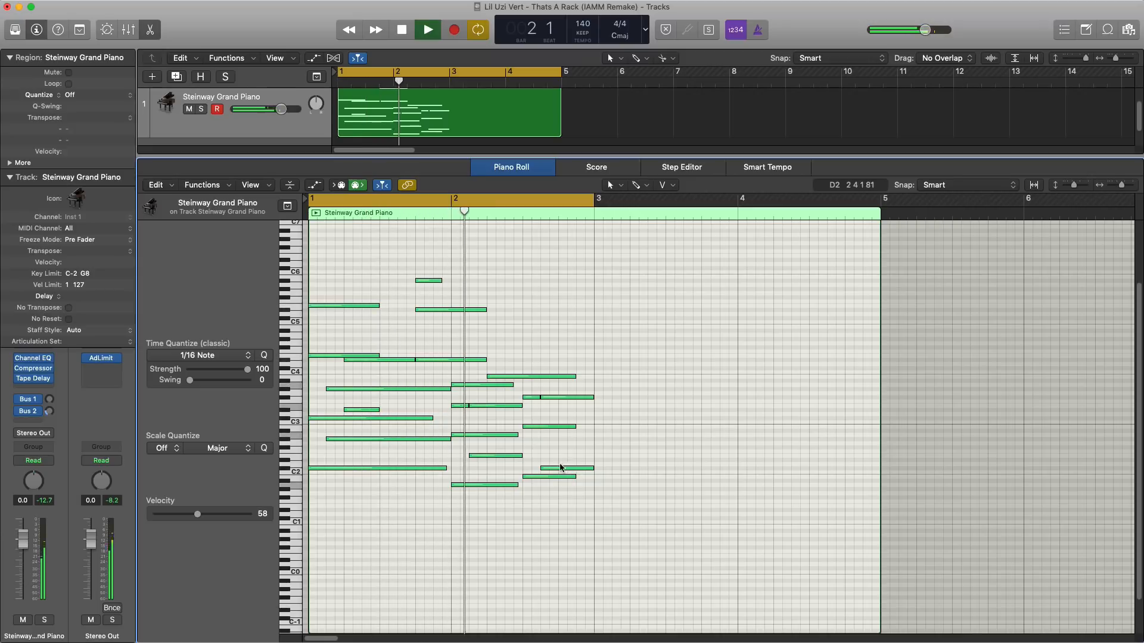
key(space)
drag(560, 468, 557, 453)
key(space)
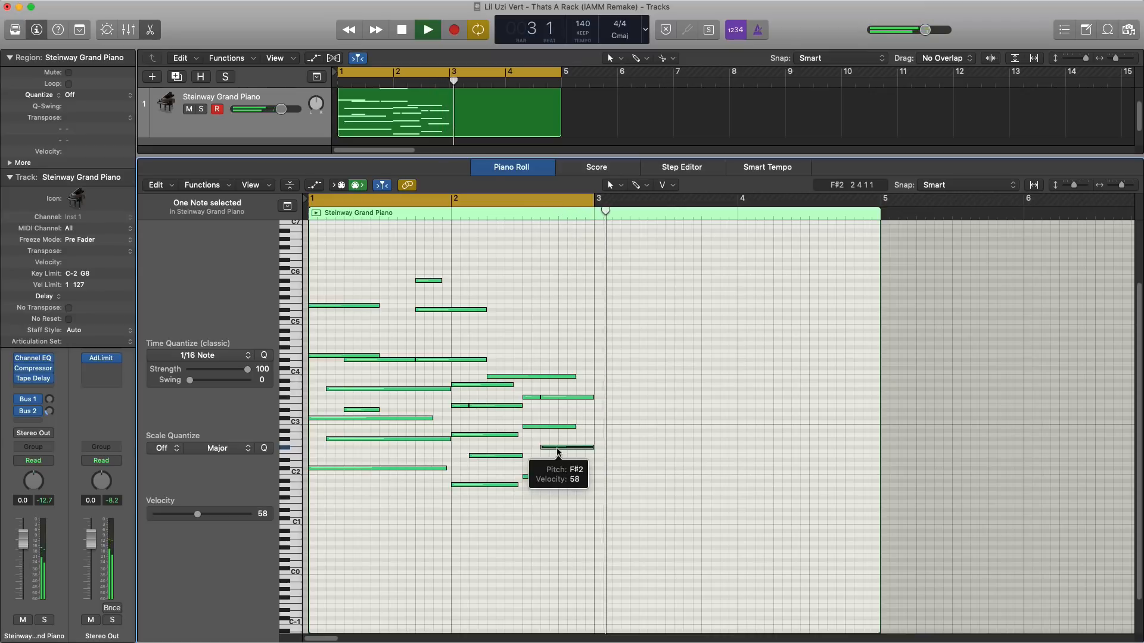
Add a half-beat F#4 note half a beat after beat 3 of bar 2, followed by a two-beat F#4 note on beat 4.
key(space)
super+click(542, 349)
key(space)
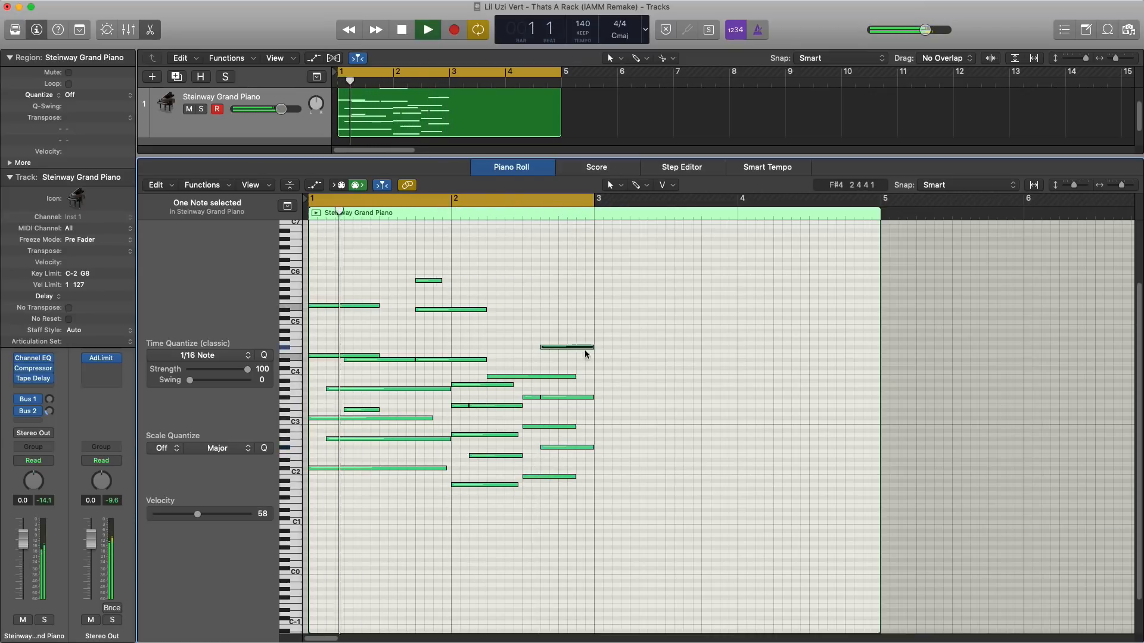
drag(591, 348, 628, 353)
key(space)
key(space)
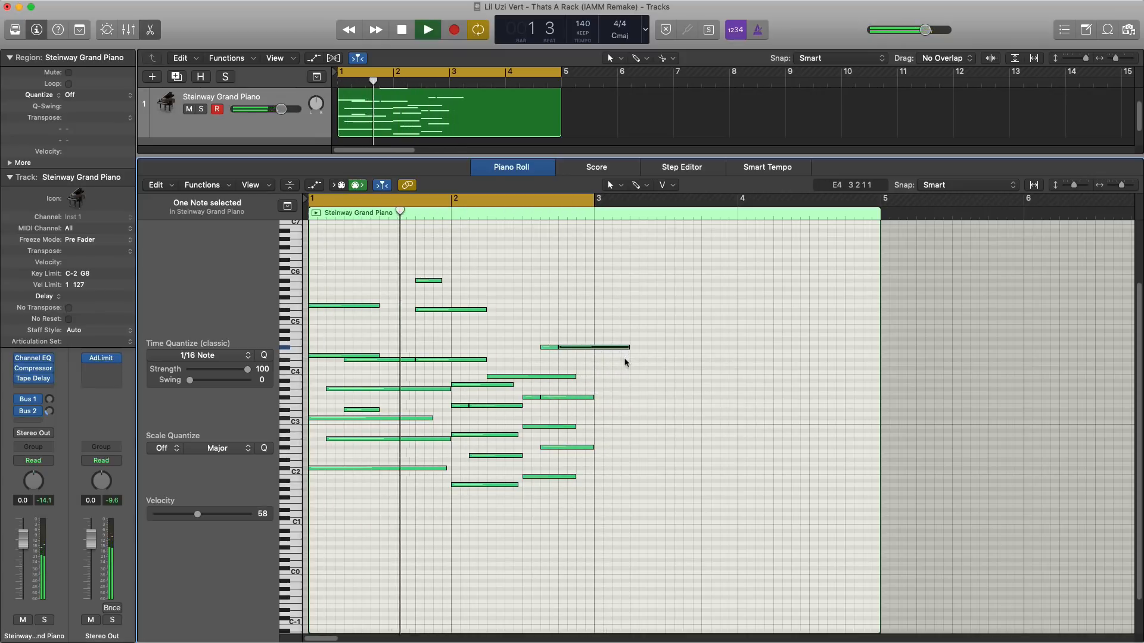
Add a two-beat D#4 note half a beat after beat 4 of bar 2.
key(space)
super+click(579, 362)
key(space)
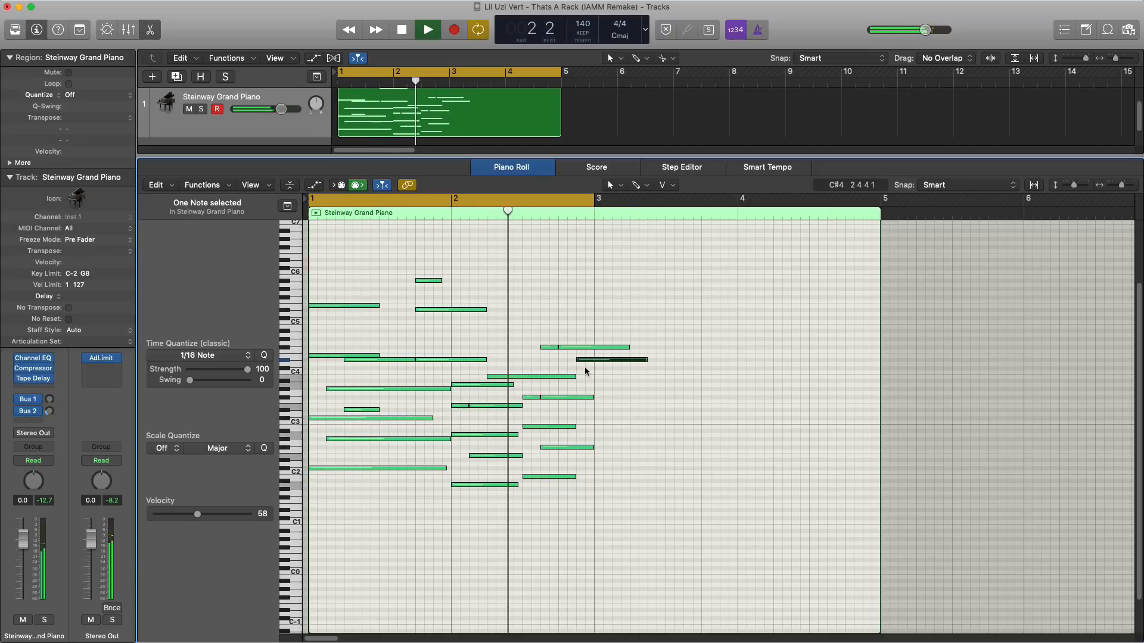
Set the cycle range to two bars, from the start of bar 2 to the start of bar 4.
key(space)
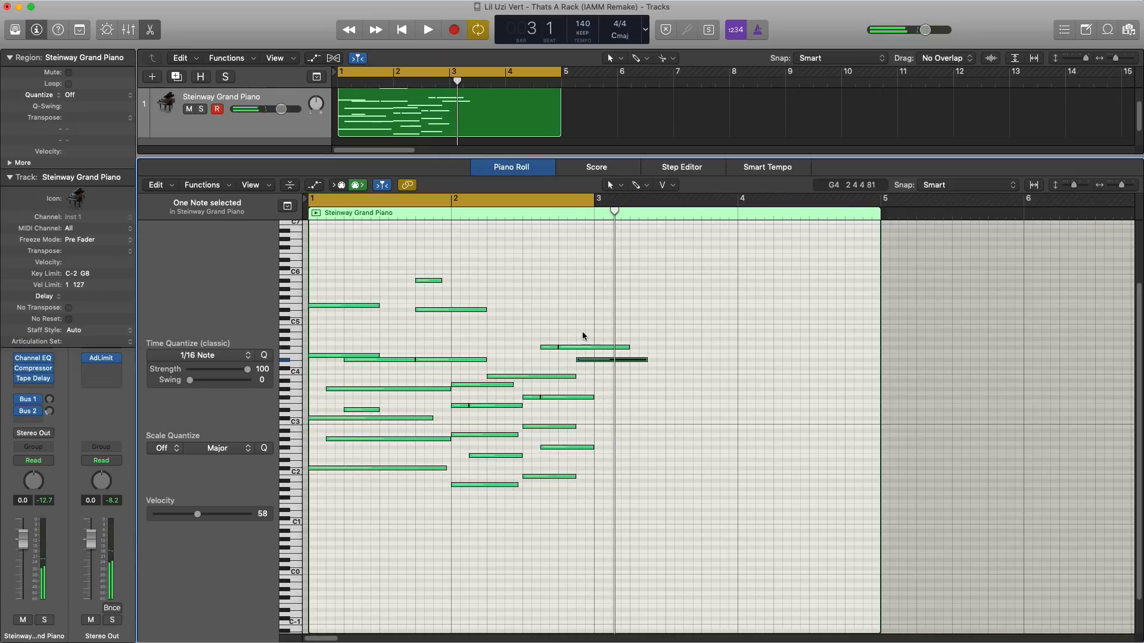
click(501, 203)
drag(597, 204, 733, 211)
key(space)
scroll(695, 429, down, 3)
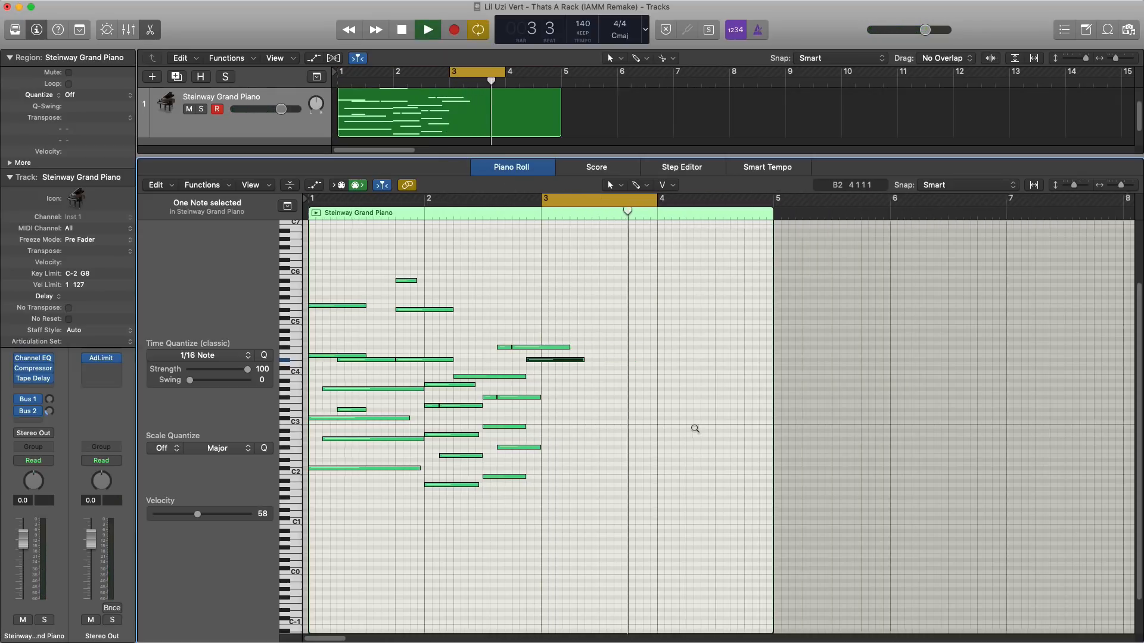
key(space)
drag(416, 204, 613, 228)
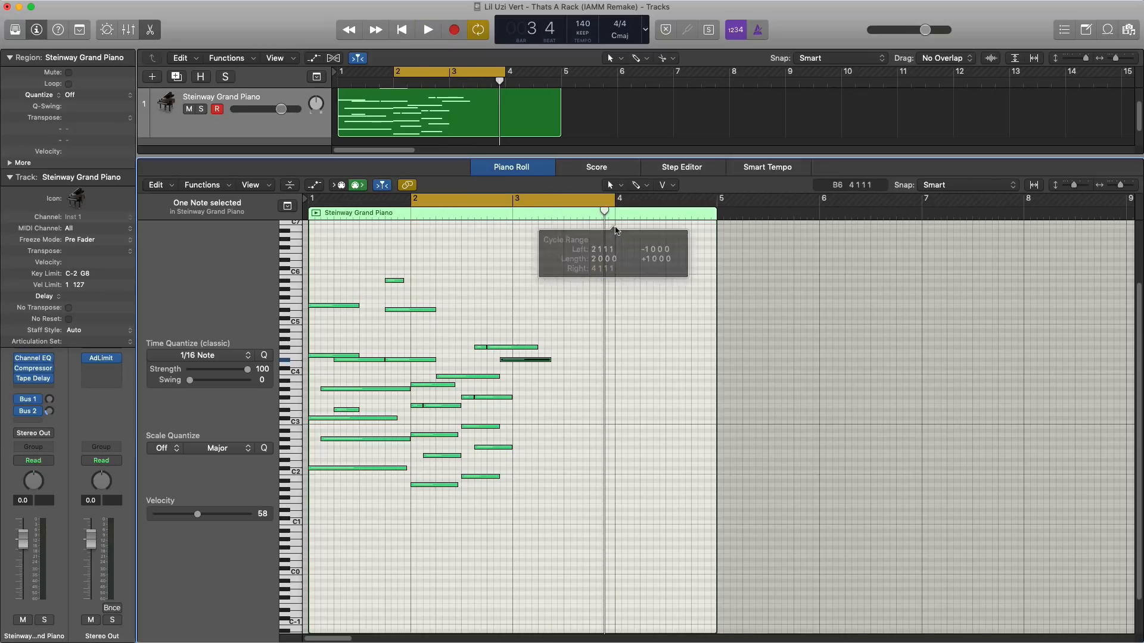
Add a two-beat note at the start of bar 3 and set its pitch to A1.
super+click(516, 307)
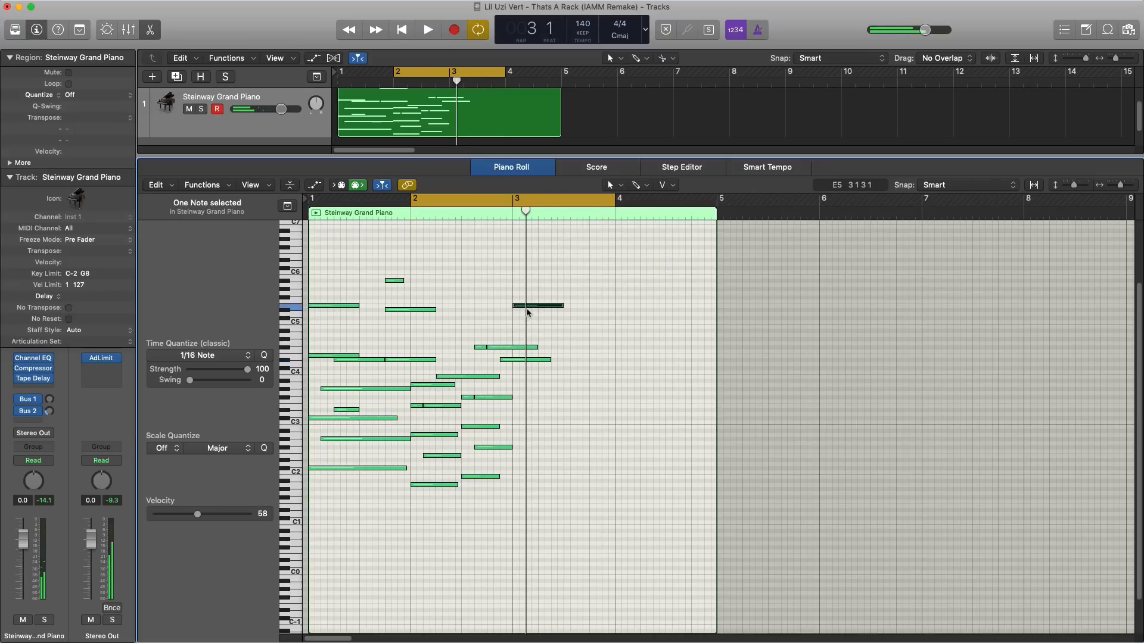
drag(526, 311, 526, 488)
key(space)
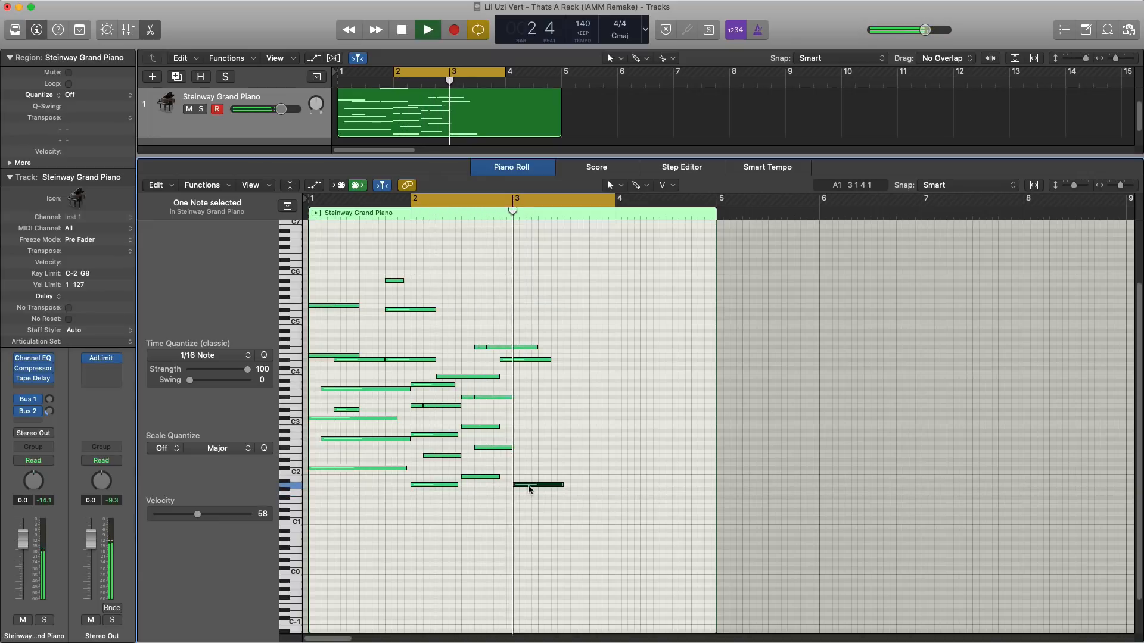
Play back the piano melody to check how the drawn notes sound.
key(space)
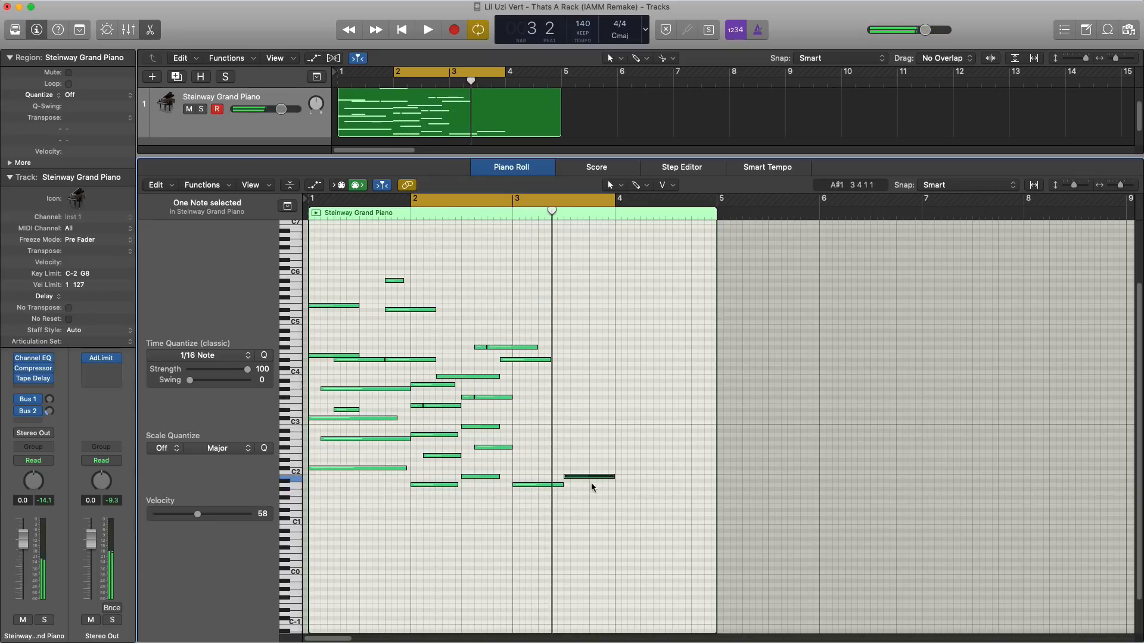
key(space)
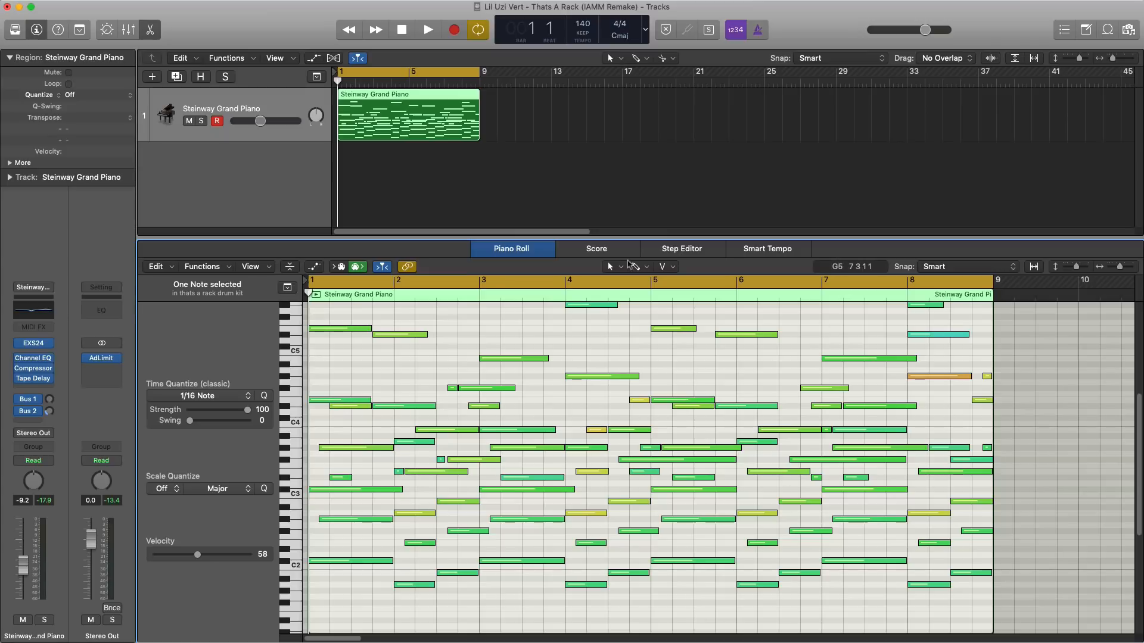
key(space)
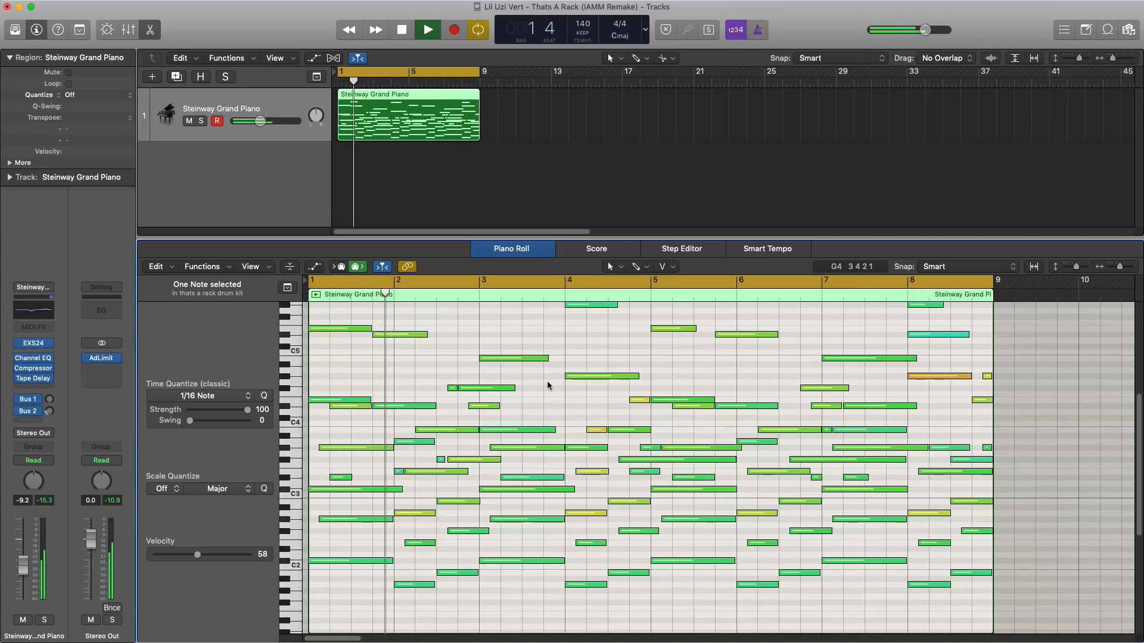
key(space)
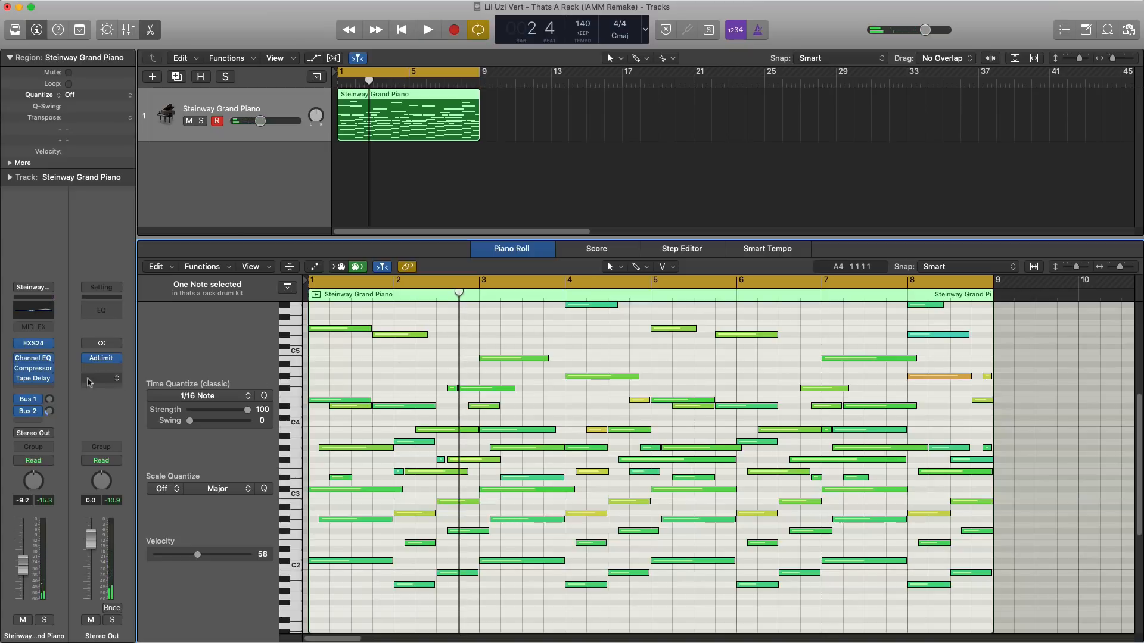
Insert a Chorus effect after Tape Delay on the Steinway Grand Piano track and load its Mega Wide Chorus preset.
click(43, 388)
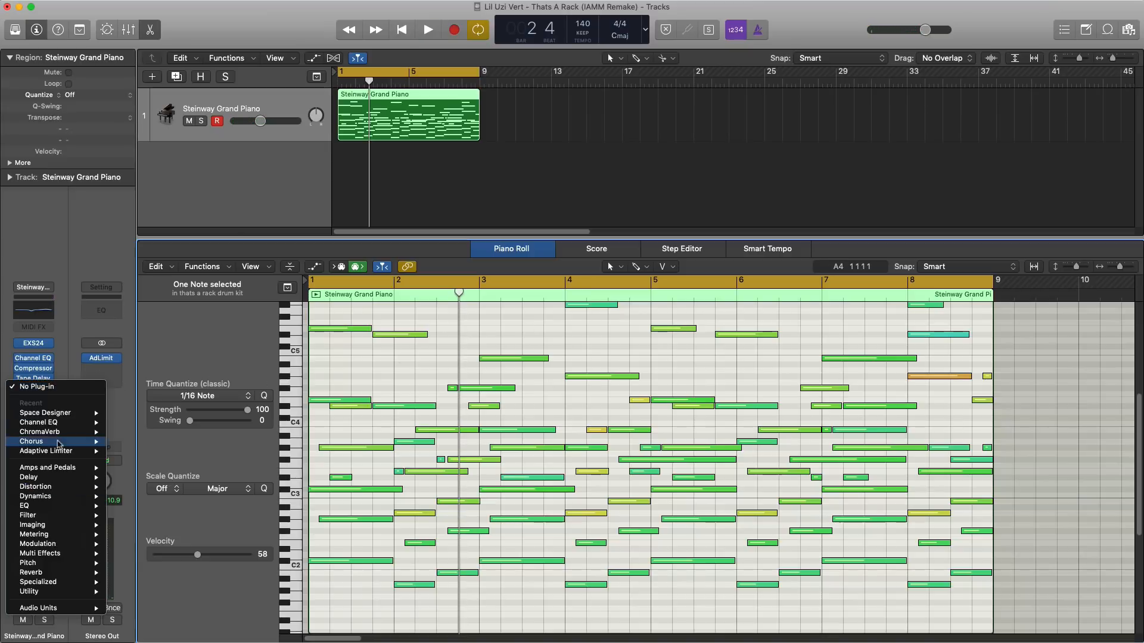
click(156, 442)
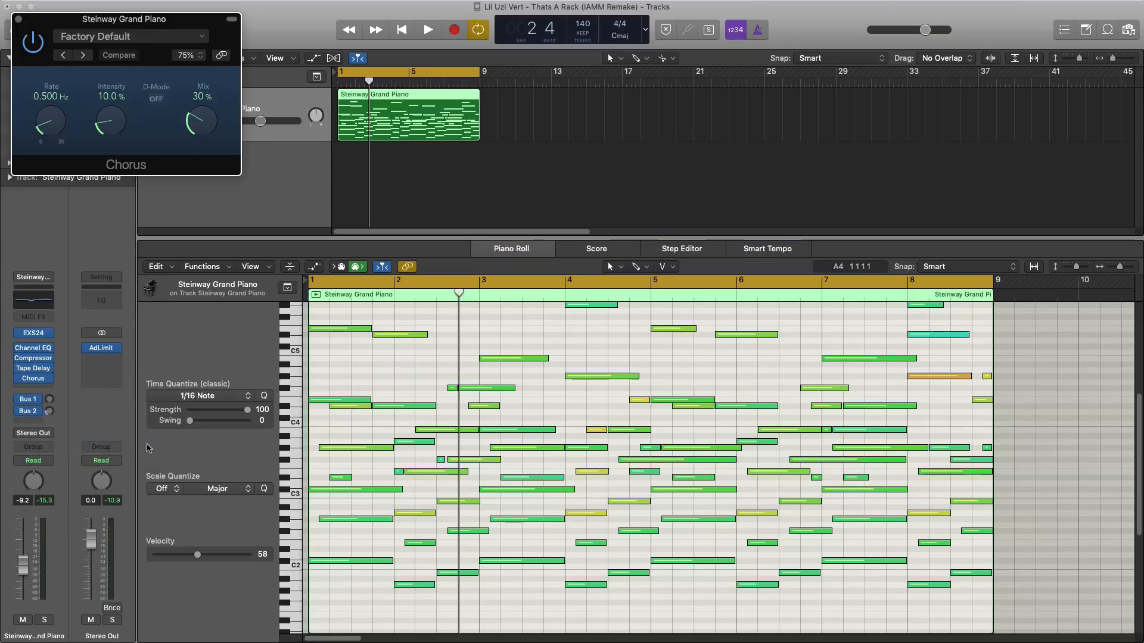
key(space)
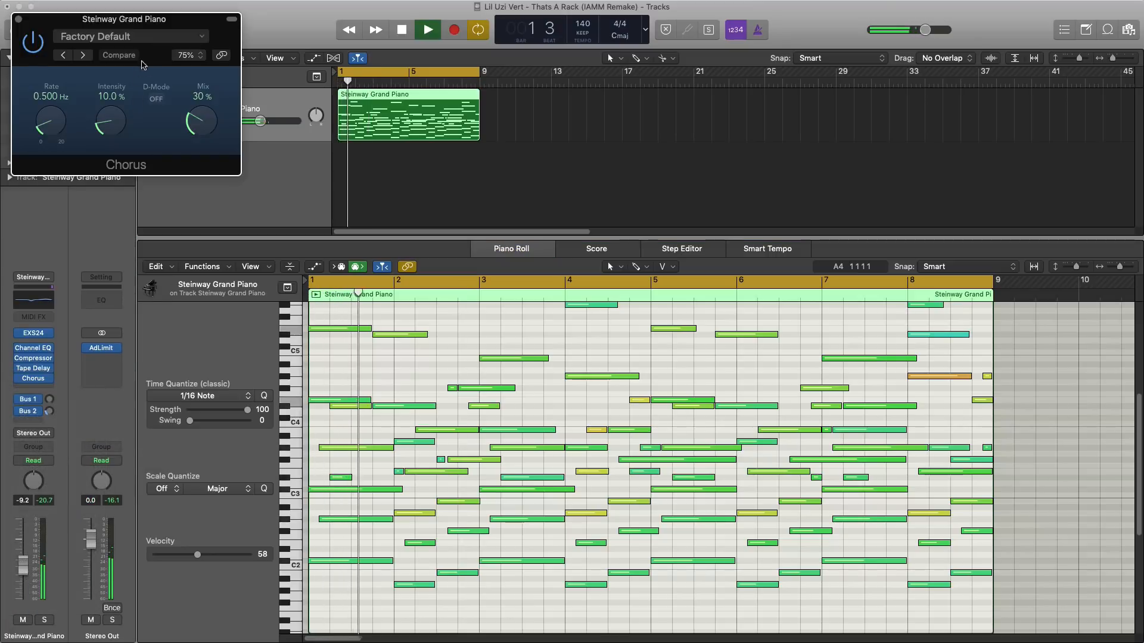
drag(158, 33, 366, 112)
click(366, 113)
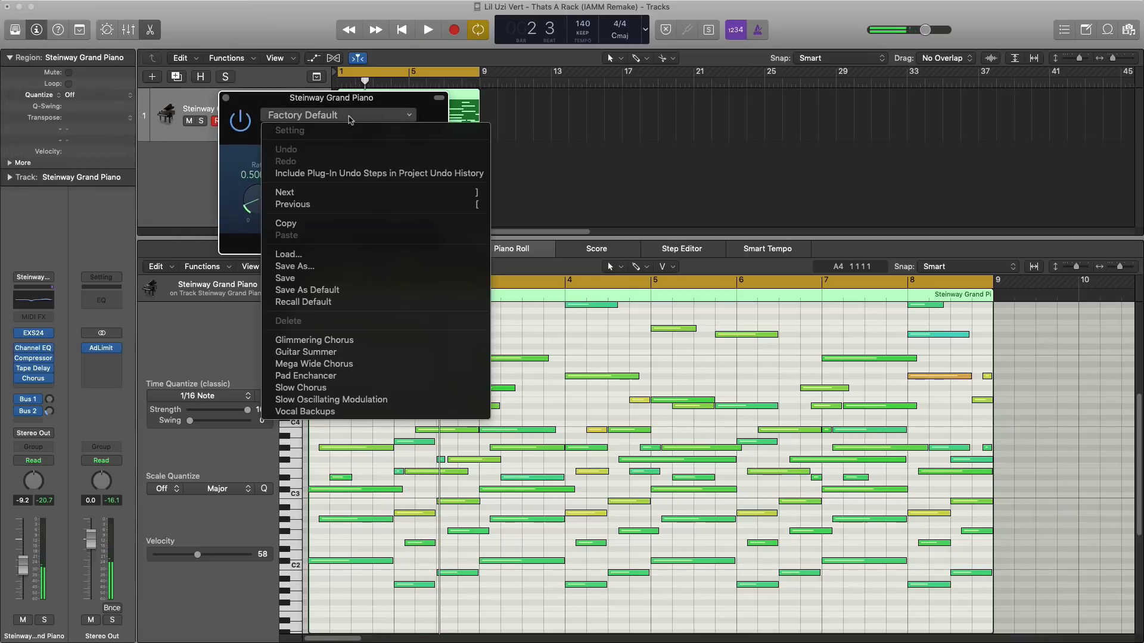
click(364, 364)
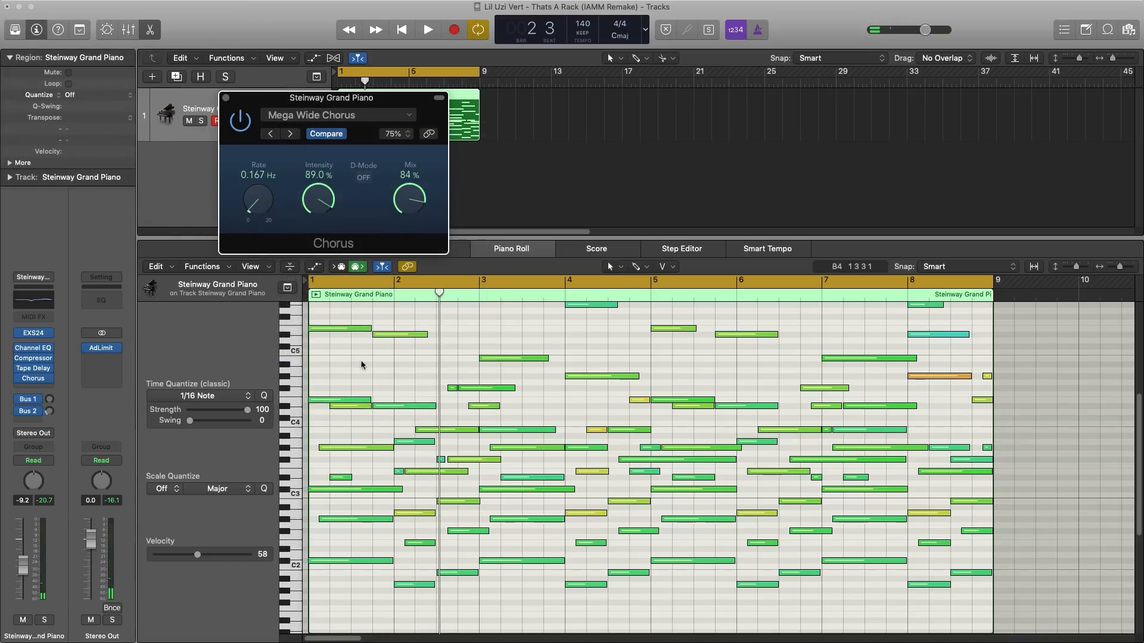
Lower the Chorus mix to 40% during playback and close the effect window.
key(space)
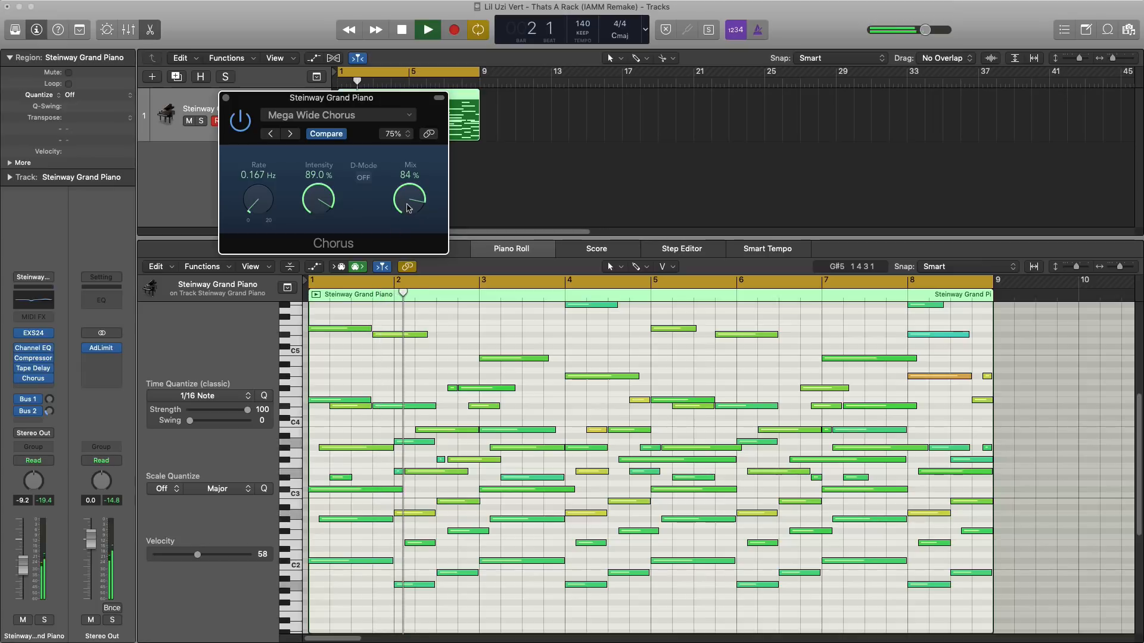
drag(408, 205, 402, 282)
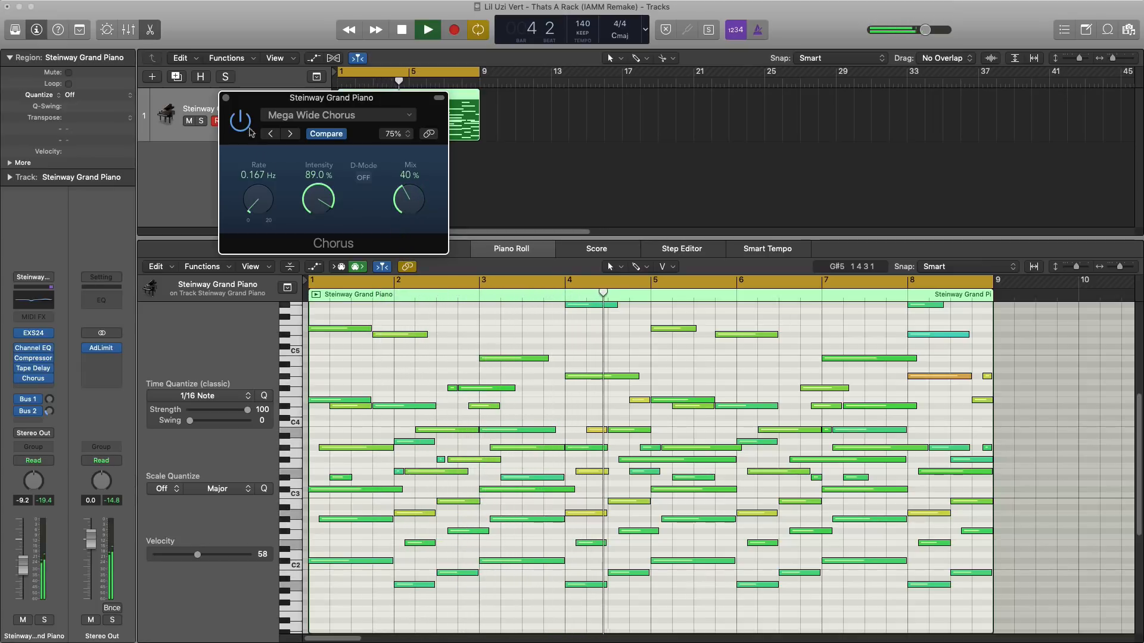
click(226, 99)
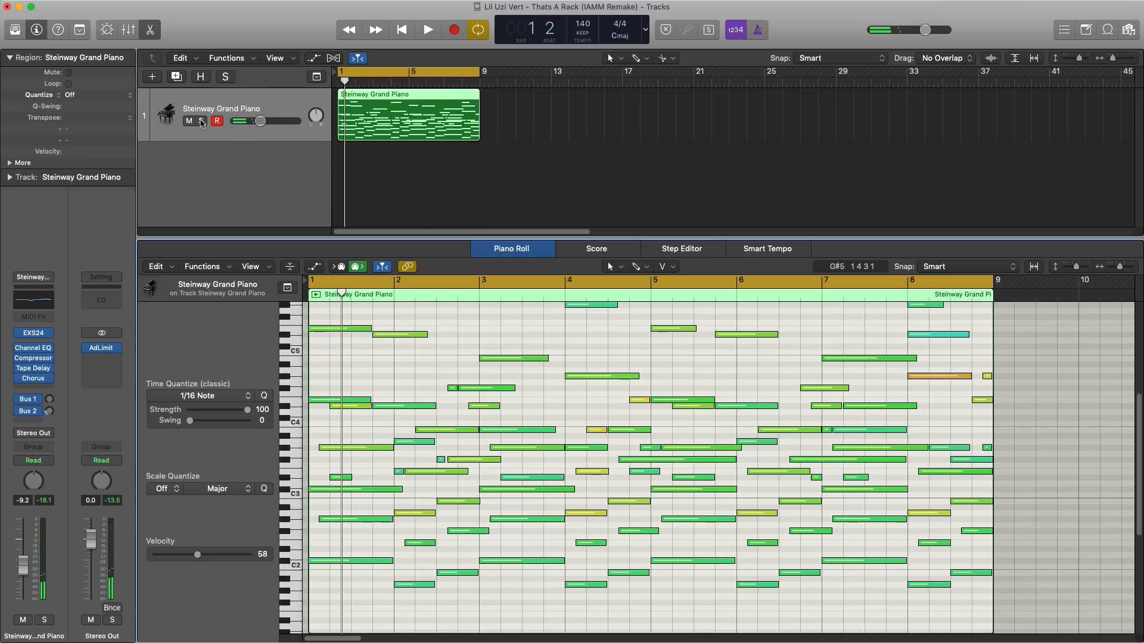
Create one new software instrument track and load the Big Bank Kalimba channel strip setting on it.
click(153, 77)
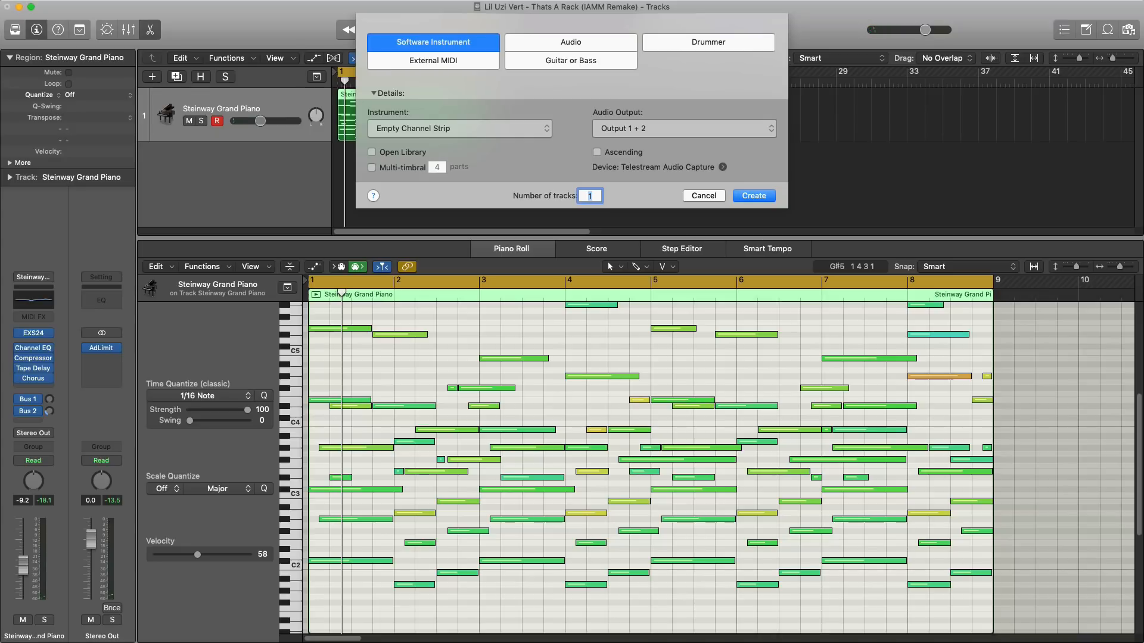
key(Return)
click(34, 326)
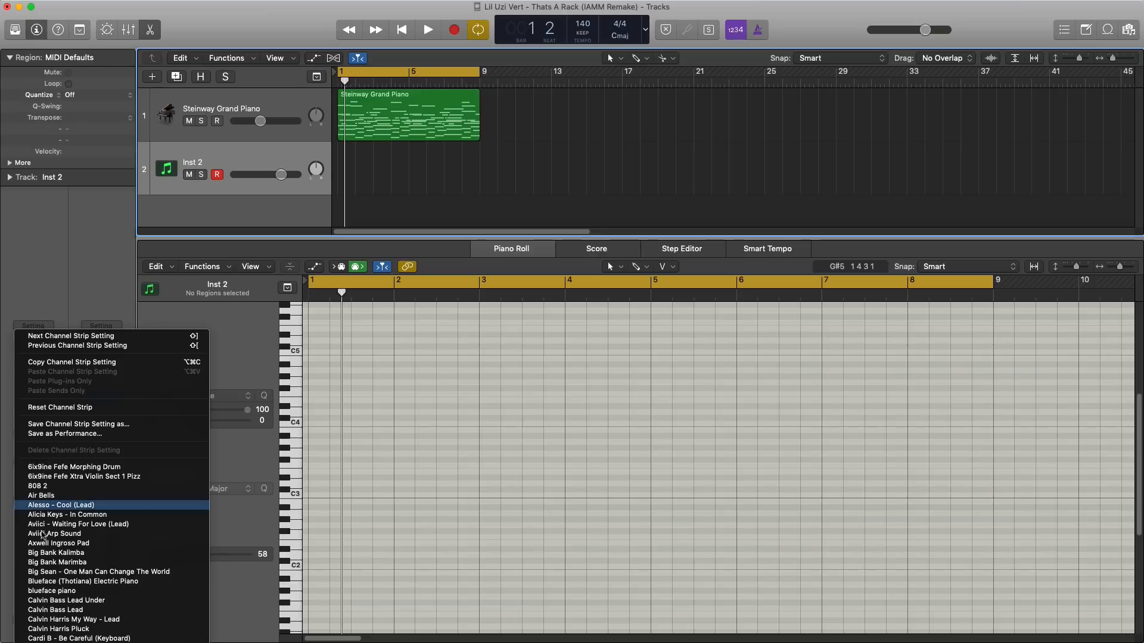
scroll(59, 554, down, 1)
scroll(83, 571, down, 1)
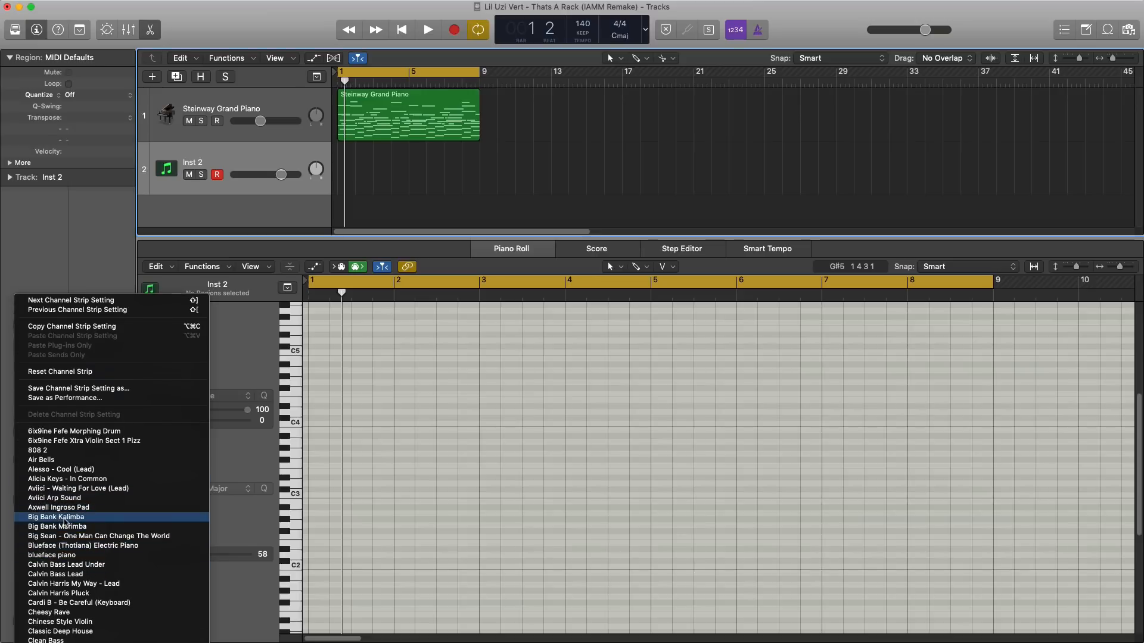
click(66, 517)
Copy the piano region to the start of the Big Bank Kalimba track and play that track soloed.
drag(380, 102, 381, 156)
key(space)
click(201, 175)
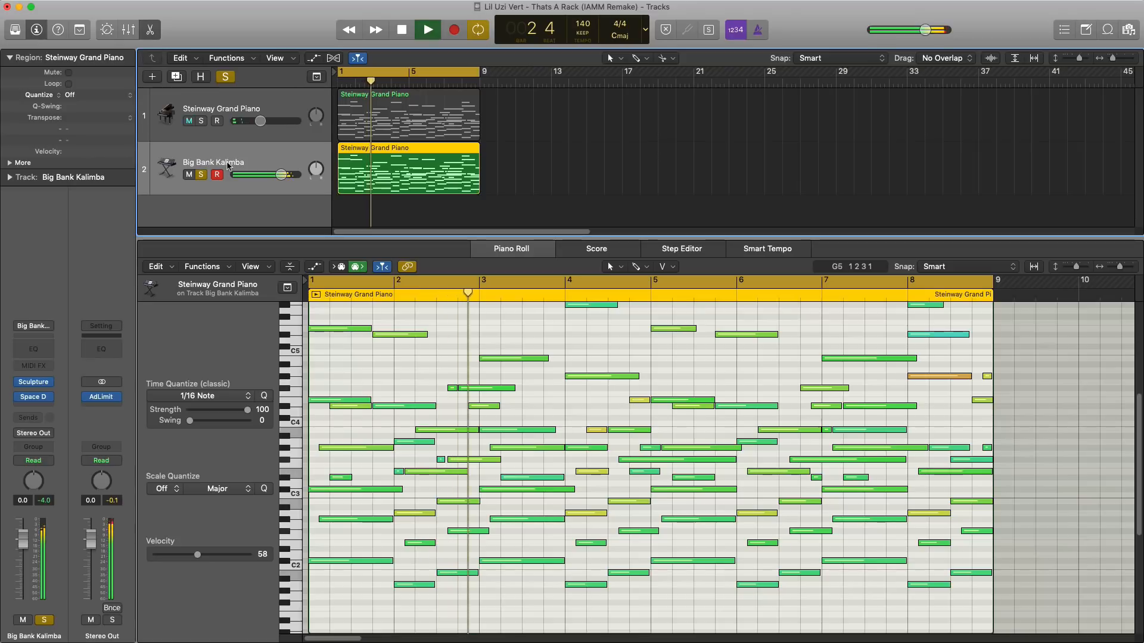
key(space)
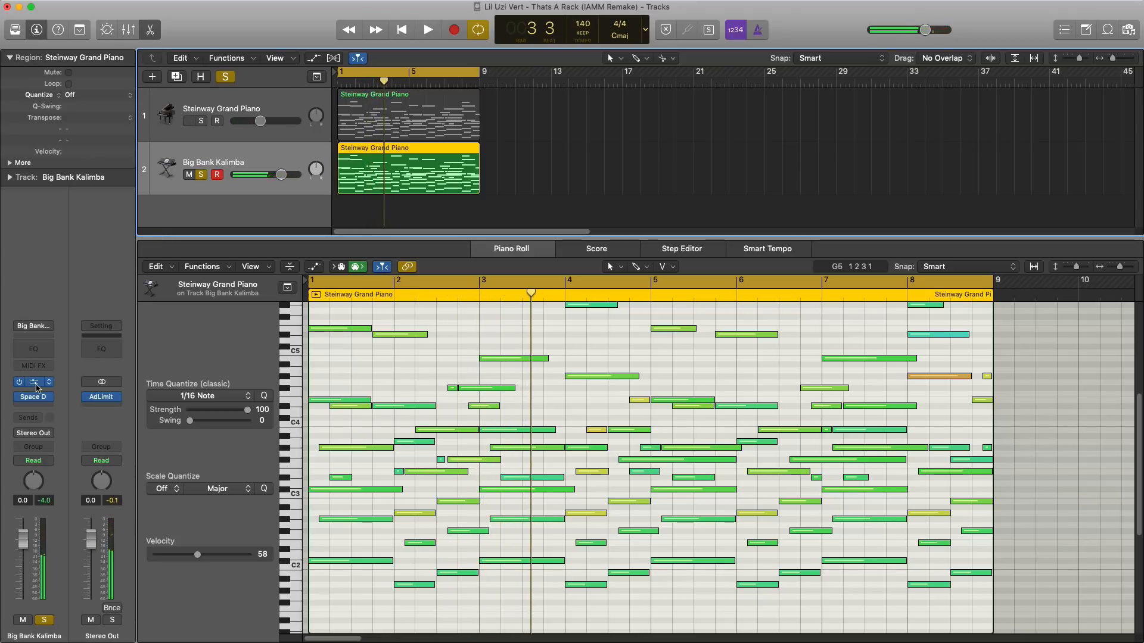
Adjust the attack of the amplitude envelope in the kalimba's Sculpture instrument while listening, and close its window.
click(34, 383)
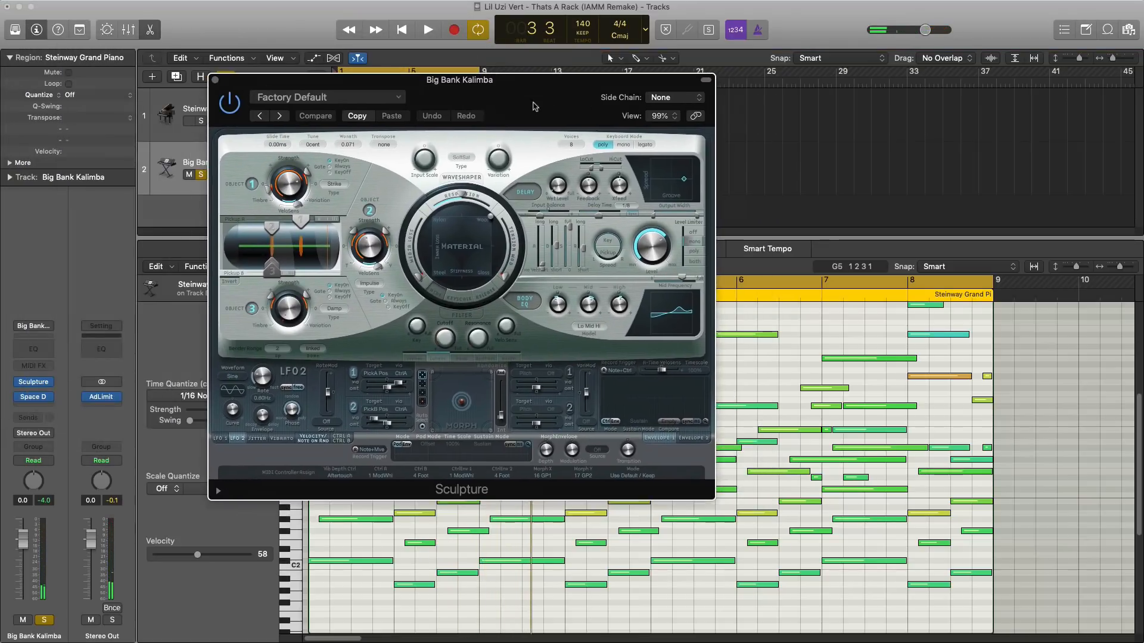
key(space)
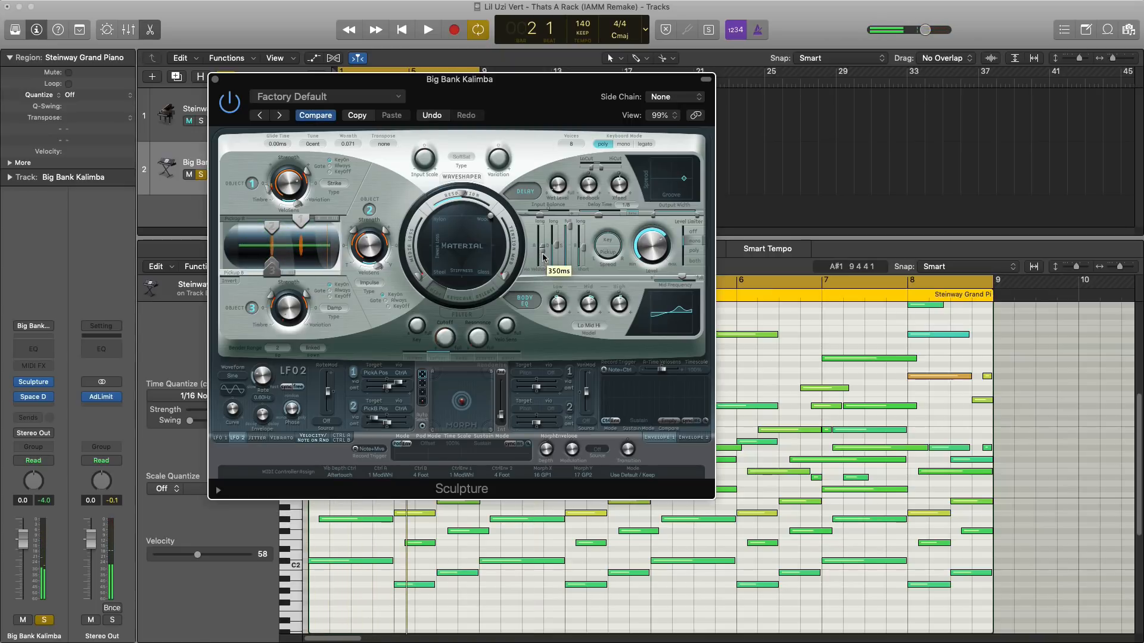
key(space)
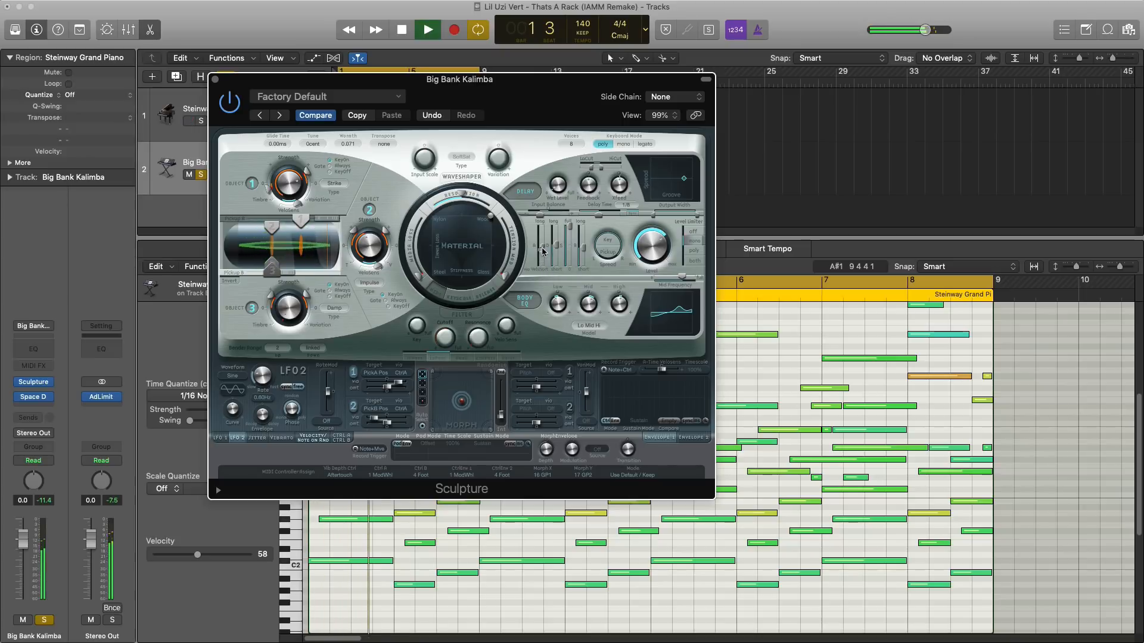
drag(543, 250, 543, 255)
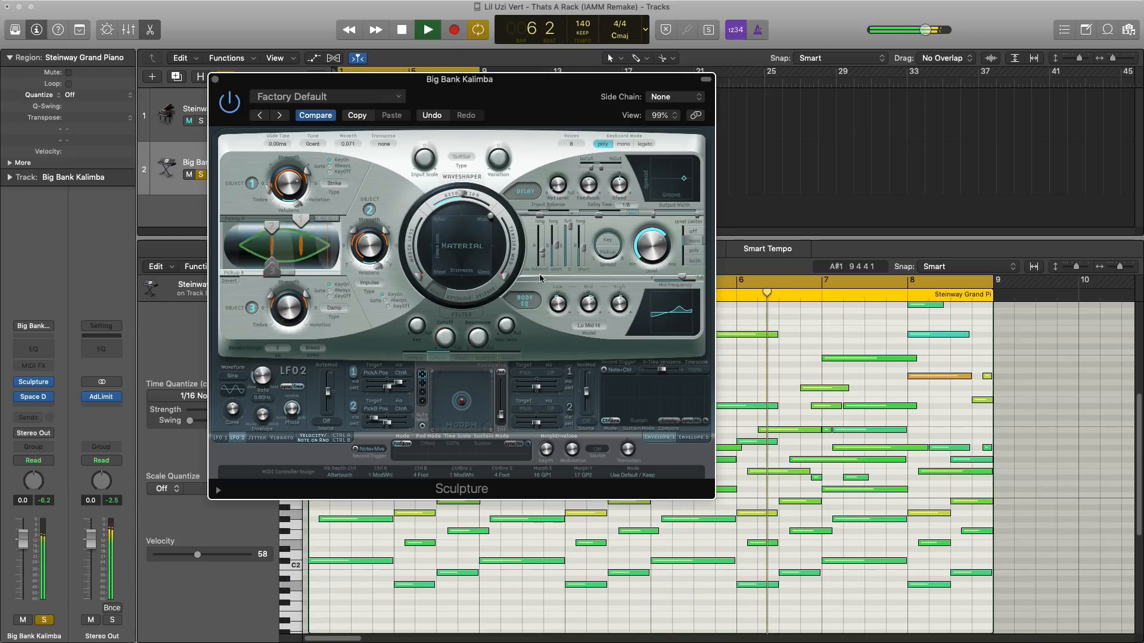
key(space)
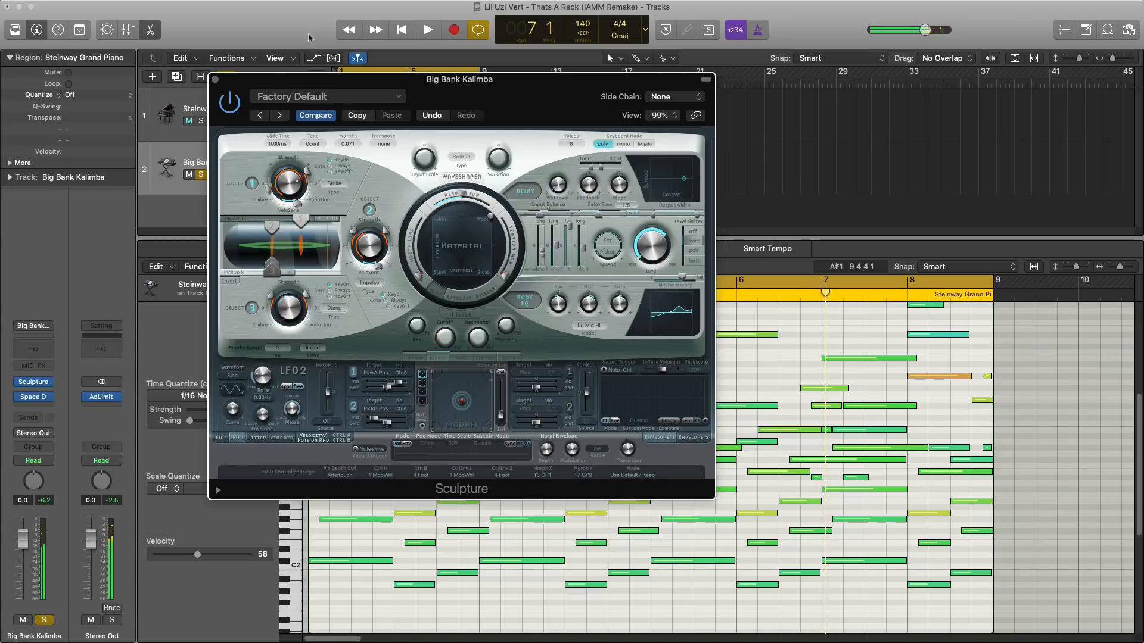
click(216, 79)
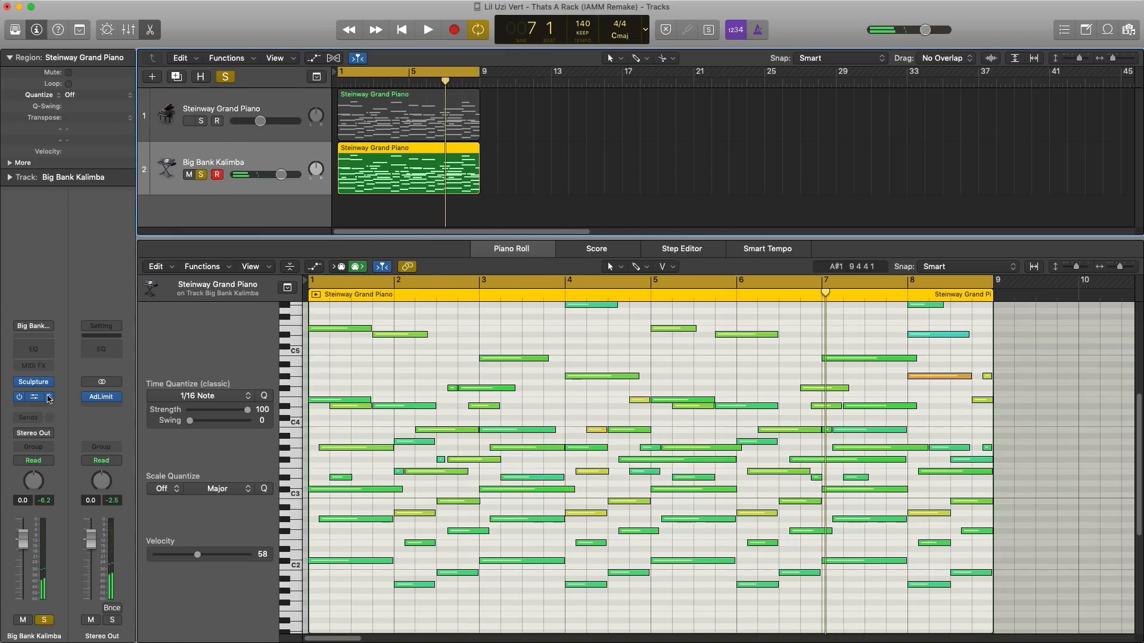
Replace Space Designer on the kalimba track with a stereo ChromaVerb using the 80s Nonlinear preset from Spaces.
click(49, 398)
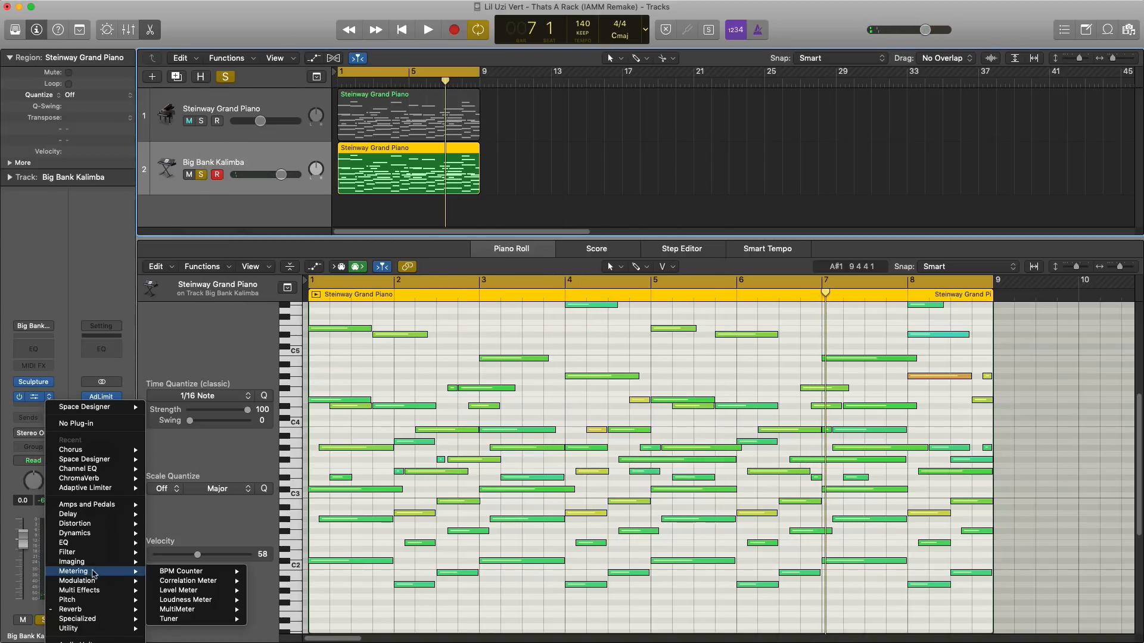
mouse_move(84, 610)
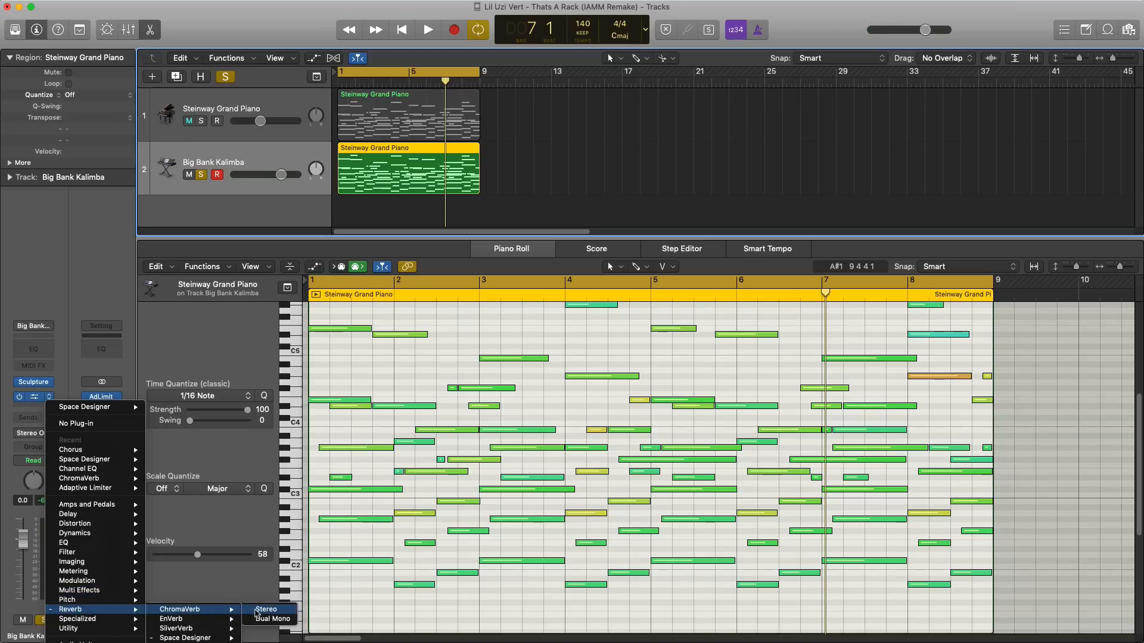
click(257, 610)
click(182, 41)
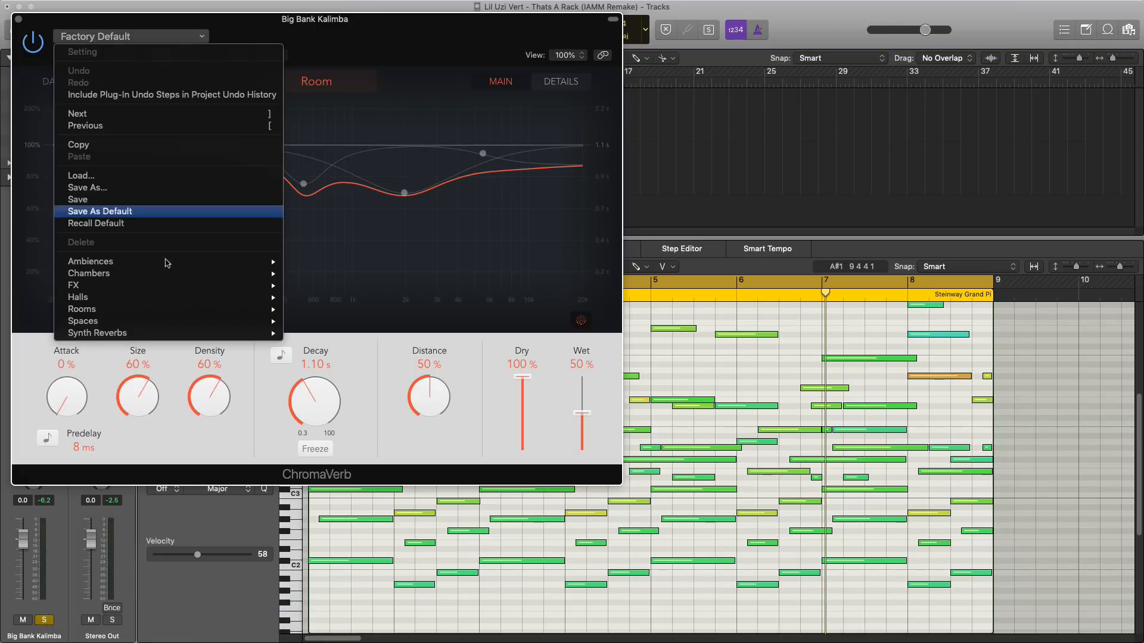
mouse_move(164, 322)
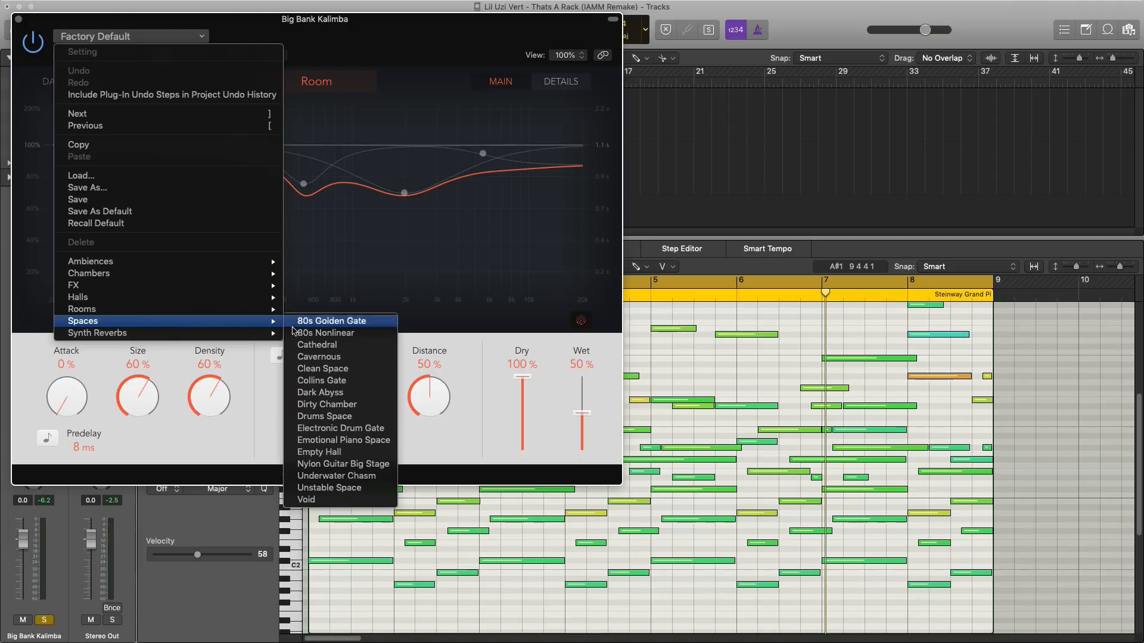
click(334, 335)
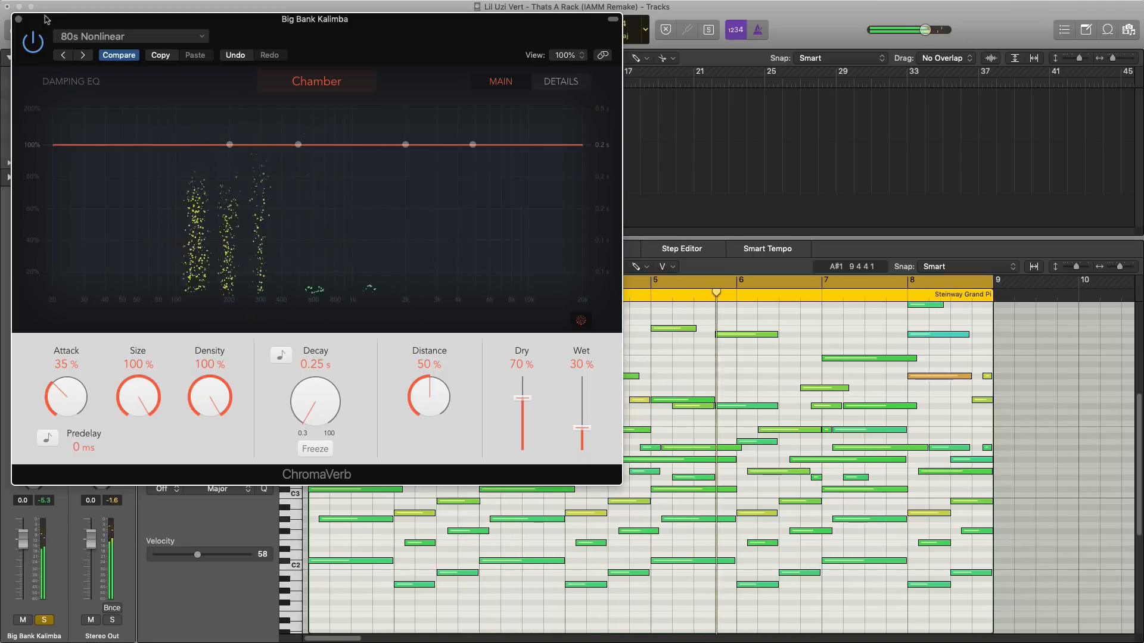
drag(23, 25, 22, 25)
click(17, 19)
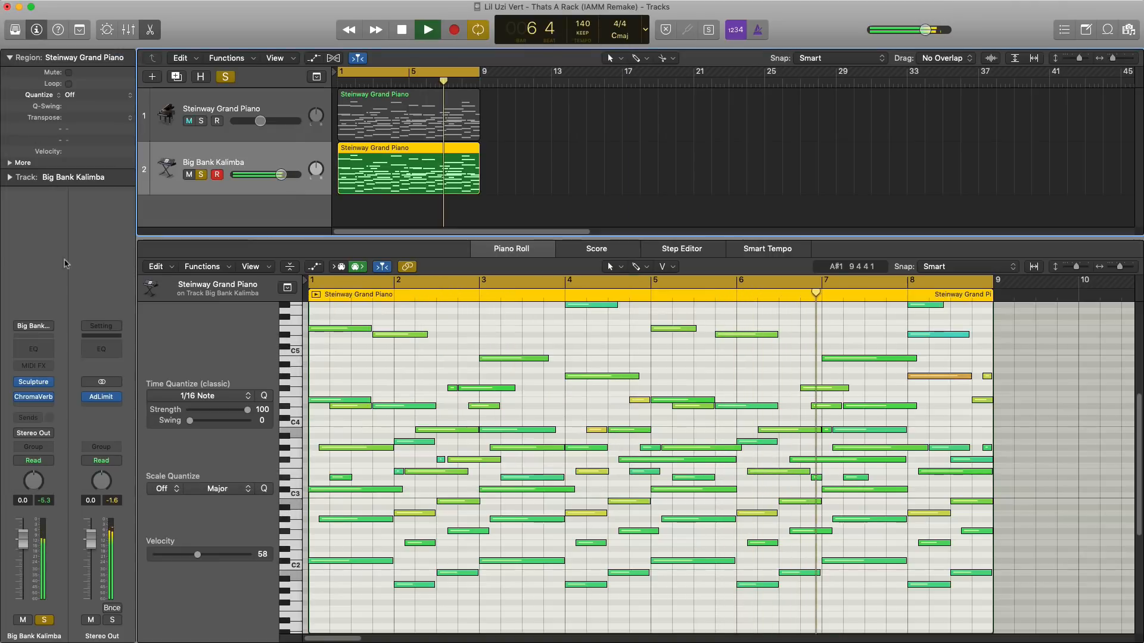
Add a Channel EQ after ChromaVerb on the kalimba track and enable its high-cut band at 6000 Hz.
click(32, 397)
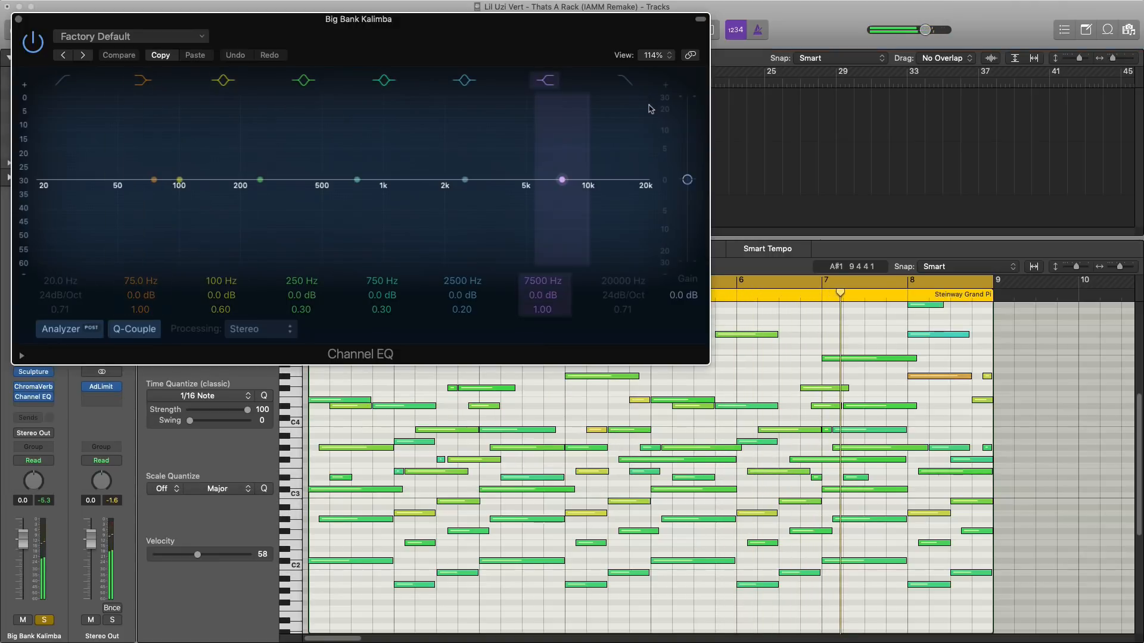
click(624, 81)
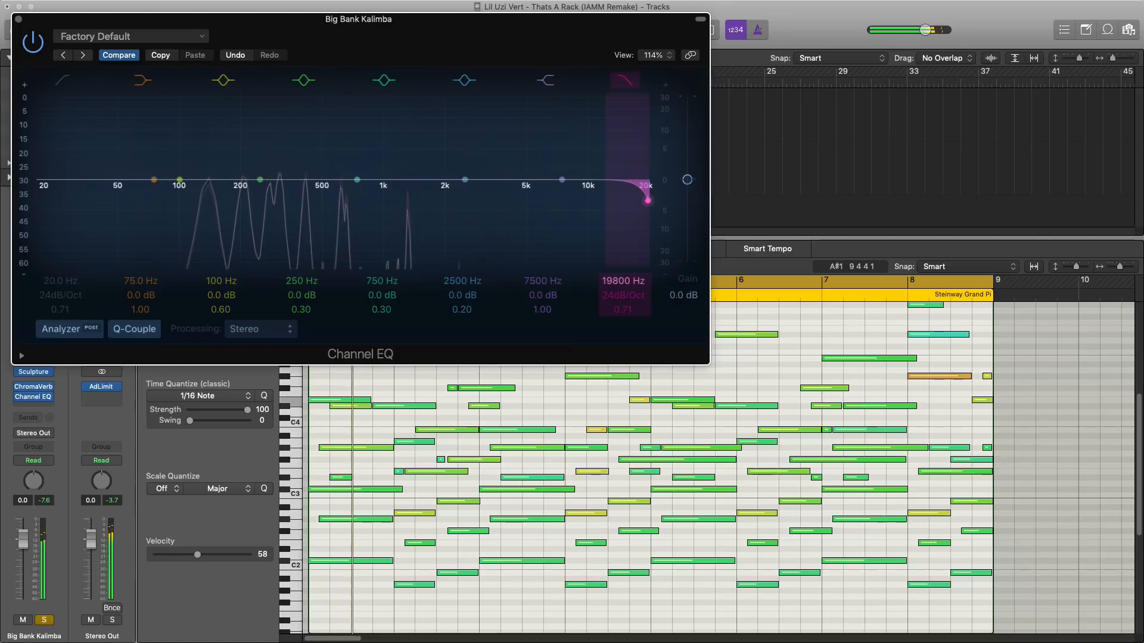
drag(648, 200, 528, 200)
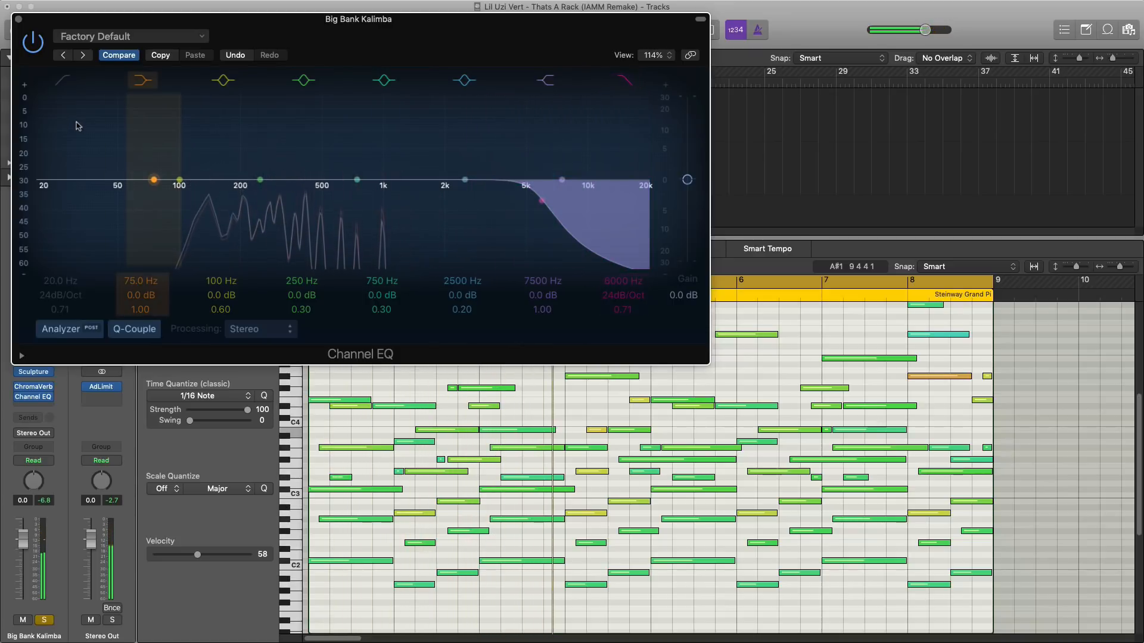
Enable the Channel EQ's low-cut band, raise its cutoff frequency above 20 Hz, and close the EQ window.
click(66, 84)
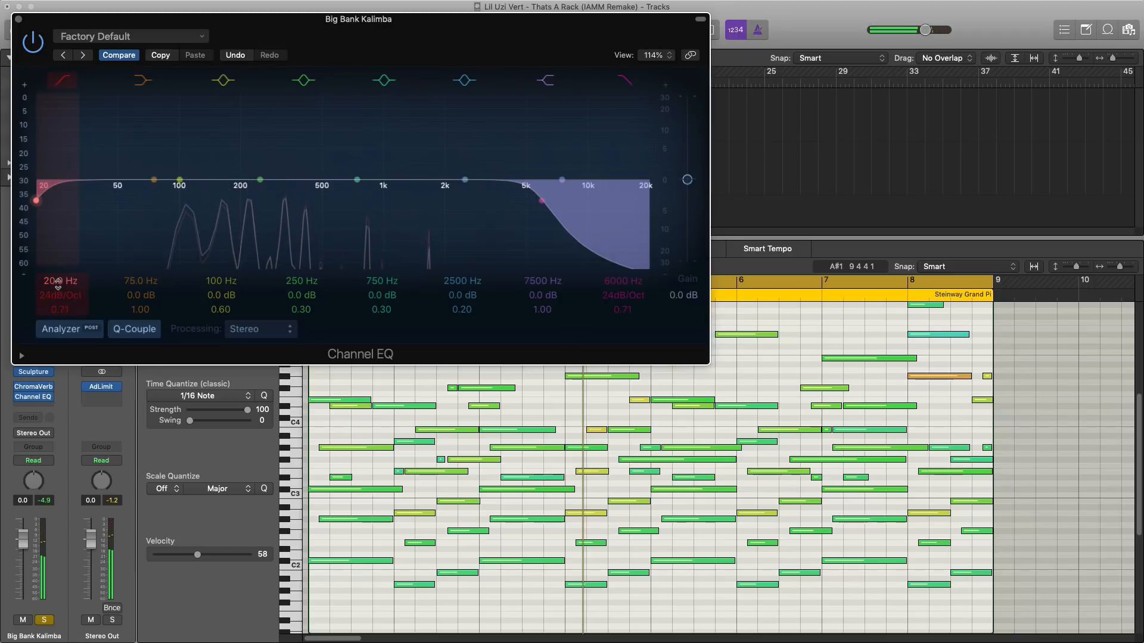
drag(61, 283, 61, 262)
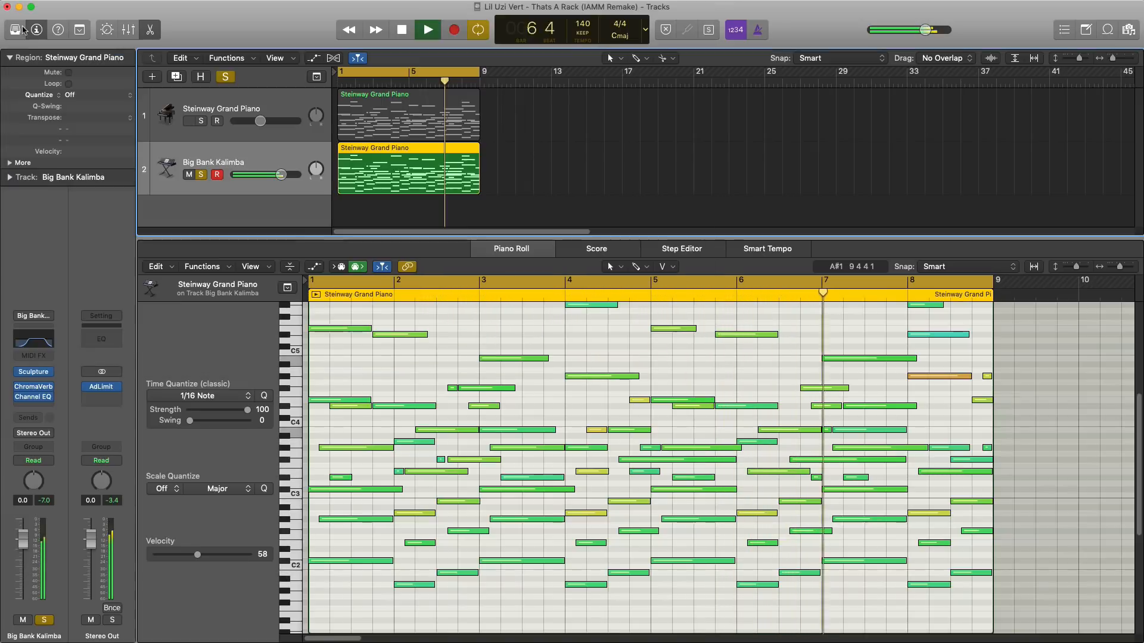
click(18, 19)
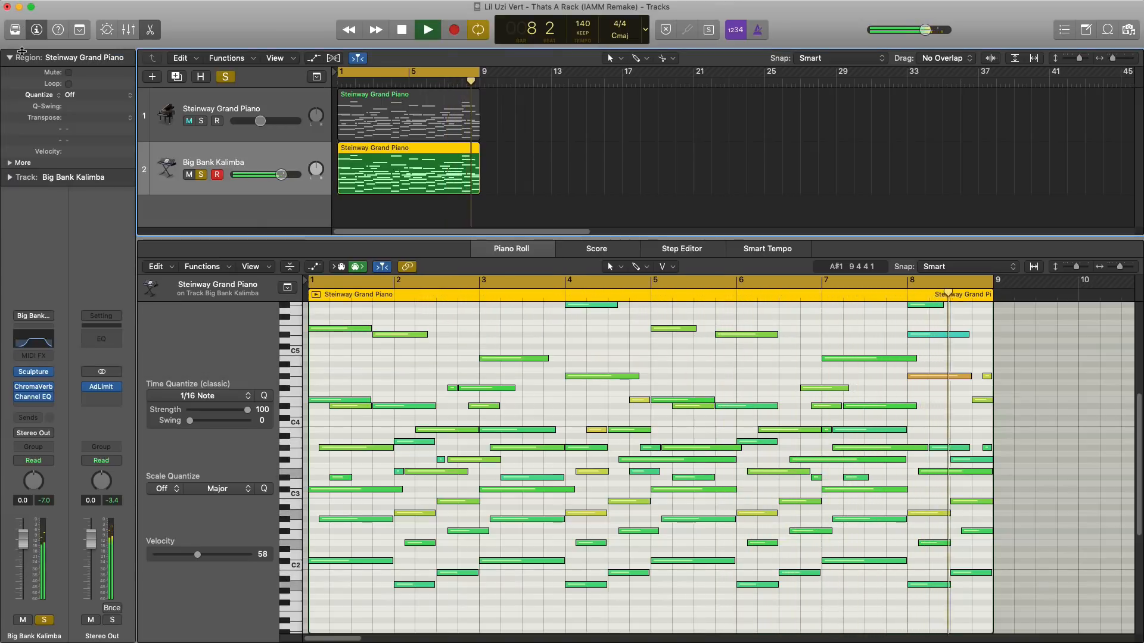
Solo the piano along with the kalimba and, during playback, set the piano's volume to about -6.6 dB and the kalimba's to -1.5 dB.
key(space)
key(e)
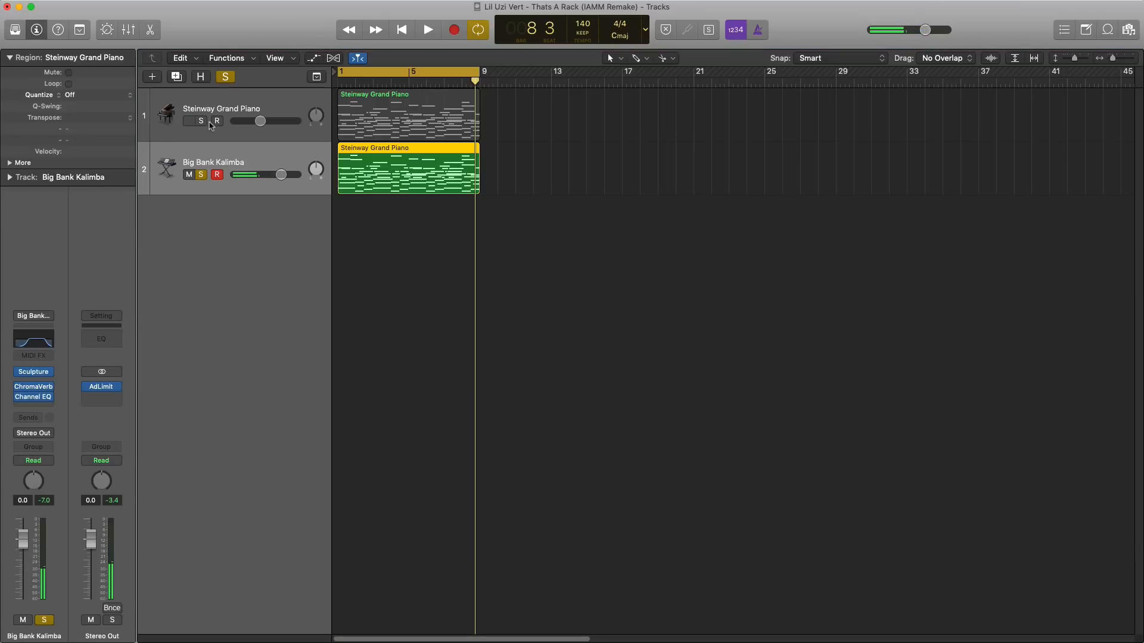
click(202, 123)
key(space)
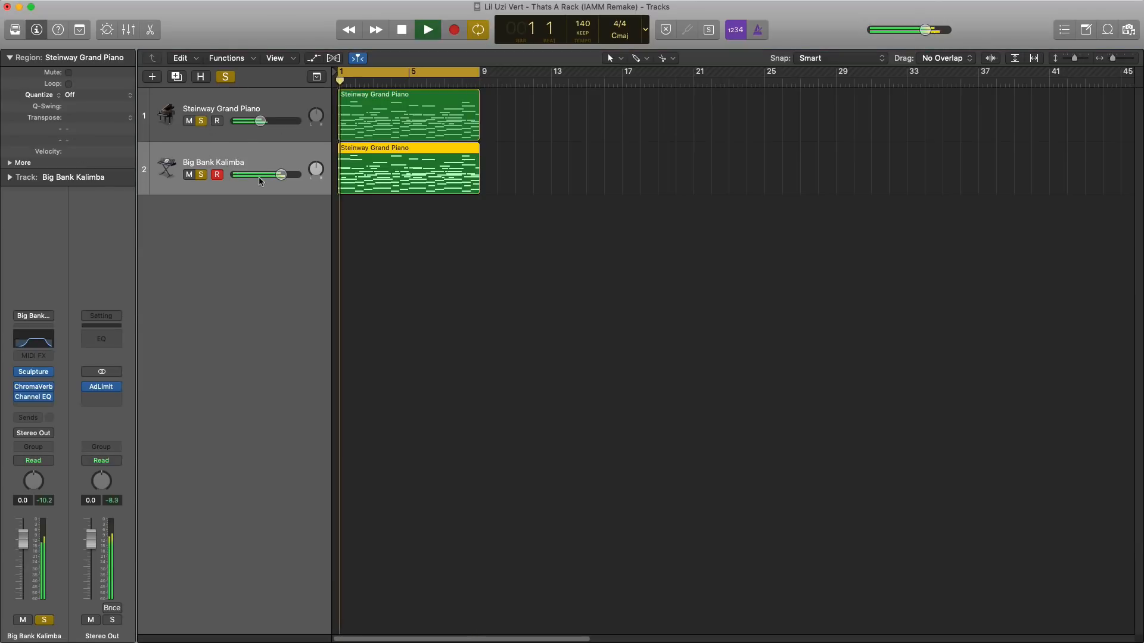
drag(261, 121, 264, 121)
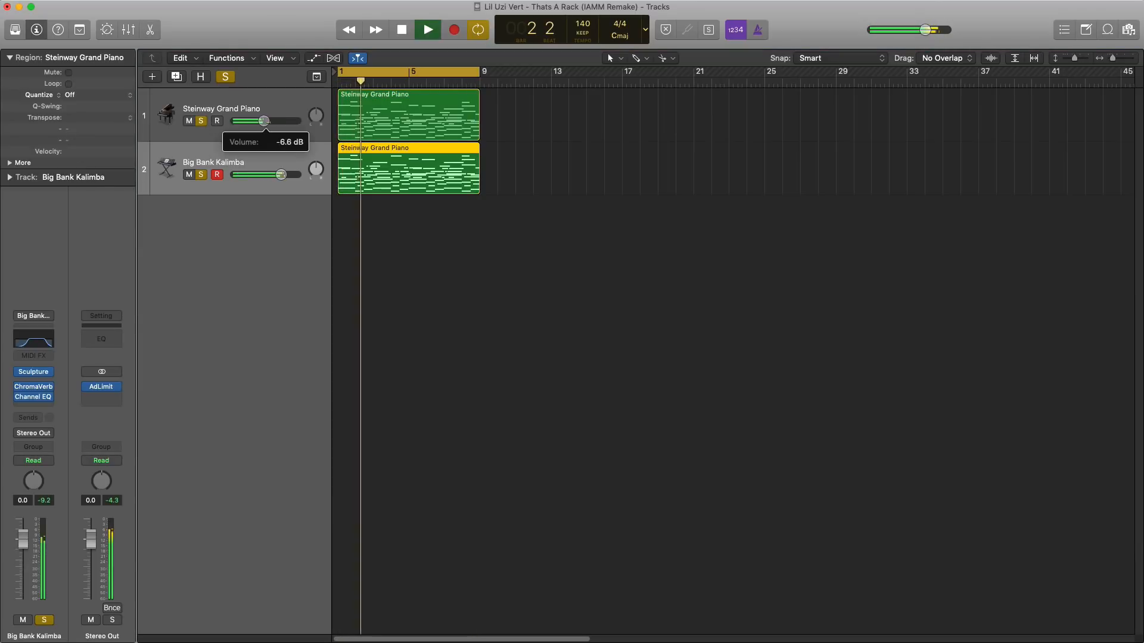
drag(281, 174, 278, 174)
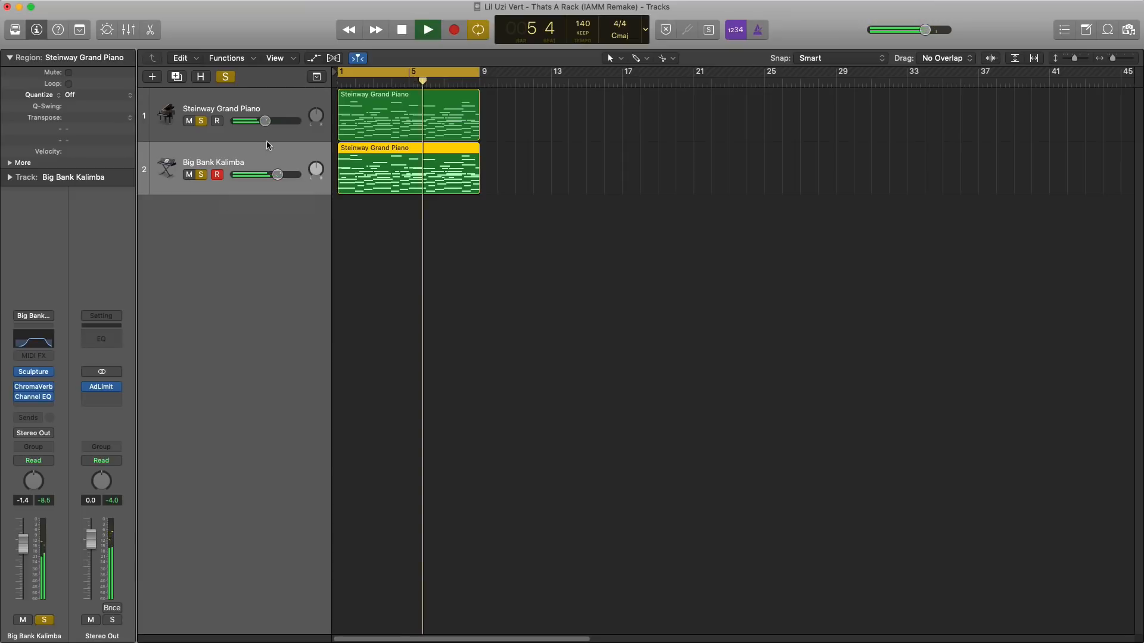
click(265, 121)
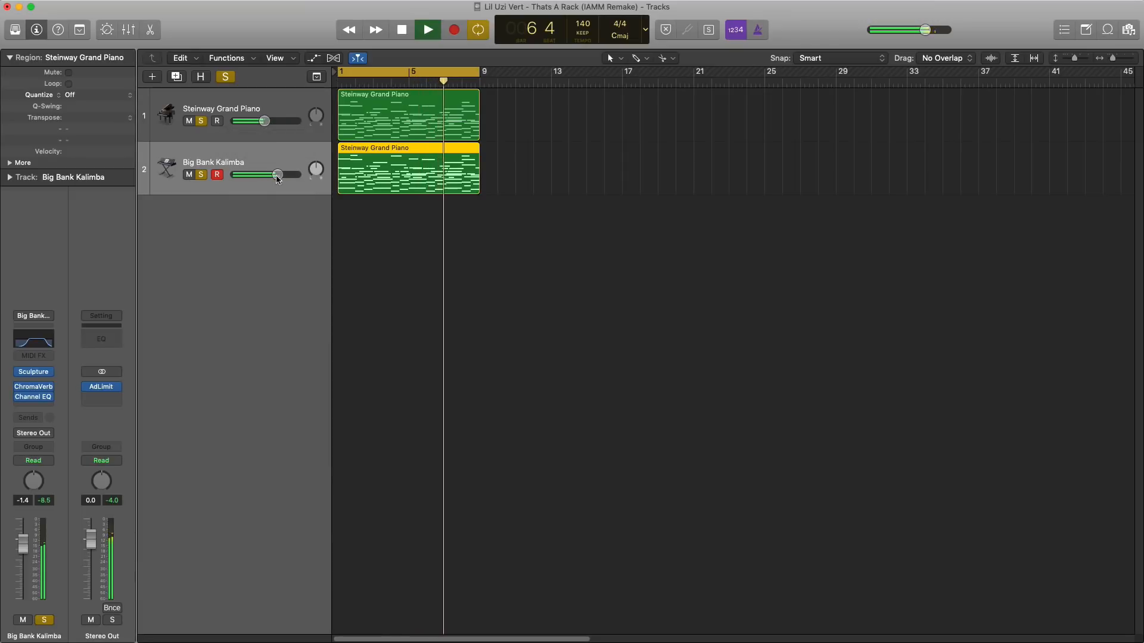
drag(278, 176, 274, 177)
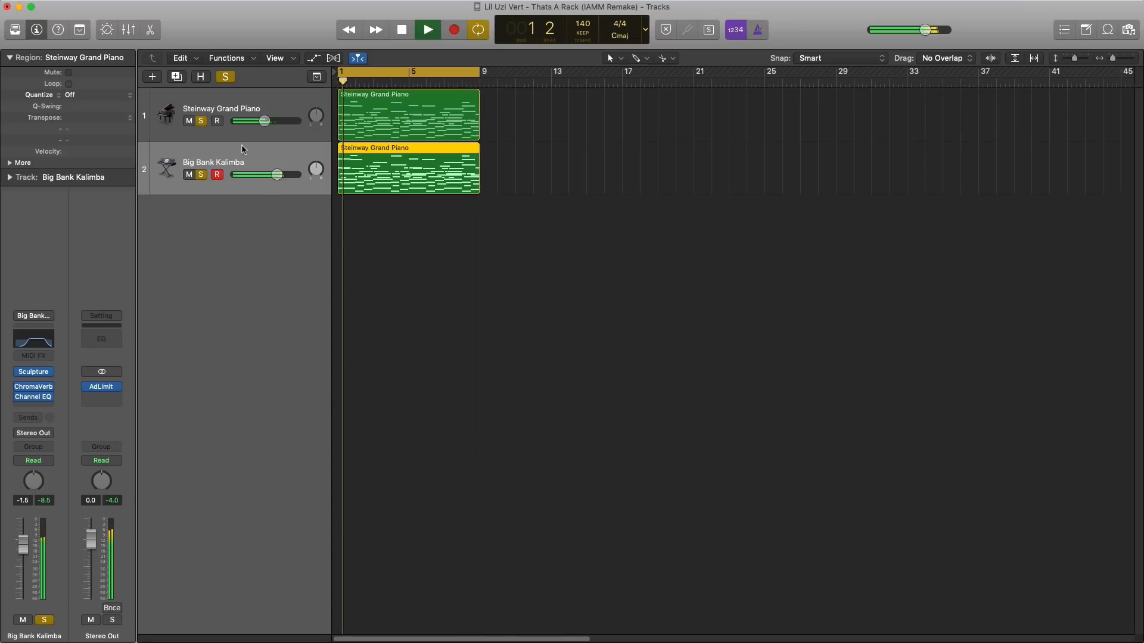
Add a software instrument track with the EXS24 sampler and load the "thats a rack drum kit" instrument.
click(152, 79)
key(Return)
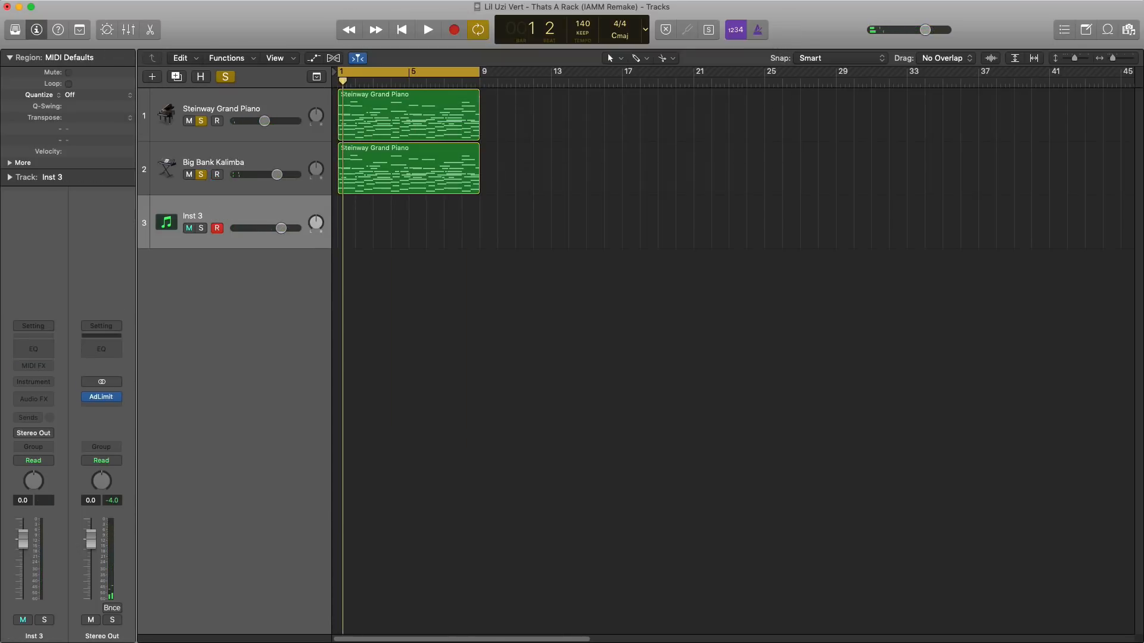
click(30, 390)
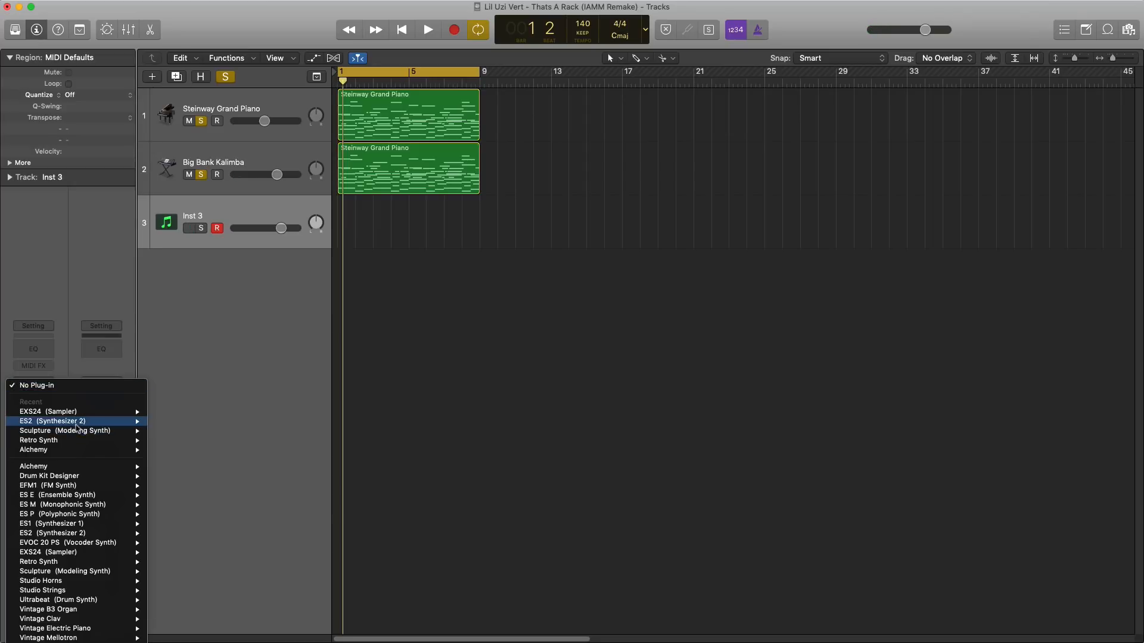
mouse_move(89, 410)
click(173, 419)
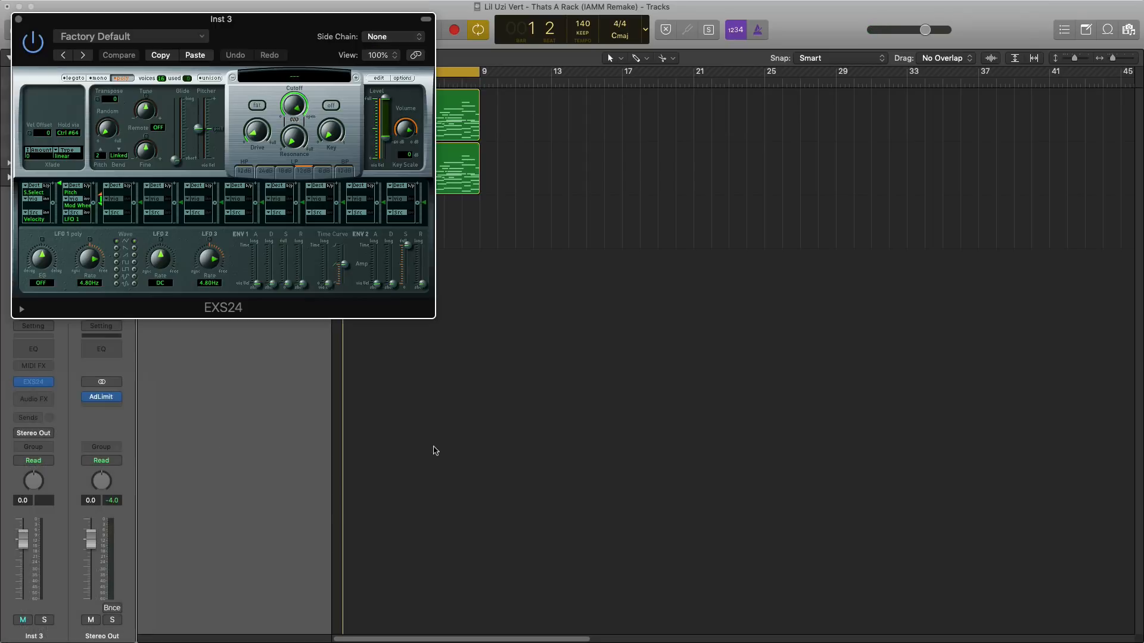
click(299, 85)
click(477, 163)
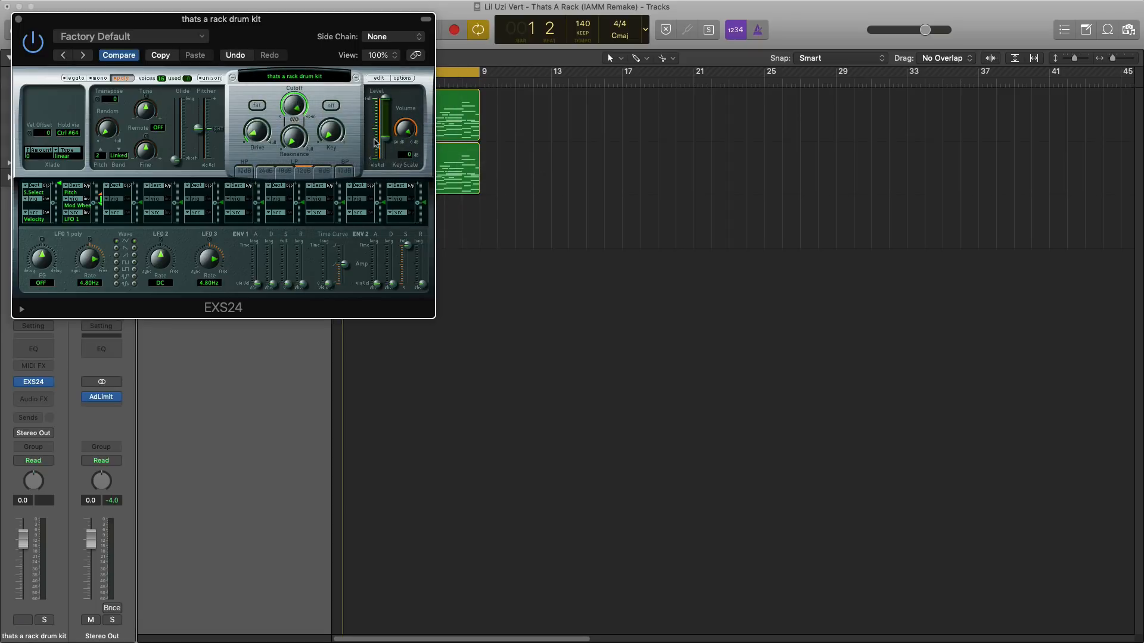
click(20, 20)
Create an eight-bar region on the drum kit track, clear all track solos, and open the region for note editing.
drag(350, 233, 480, 233)
click(226, 80)
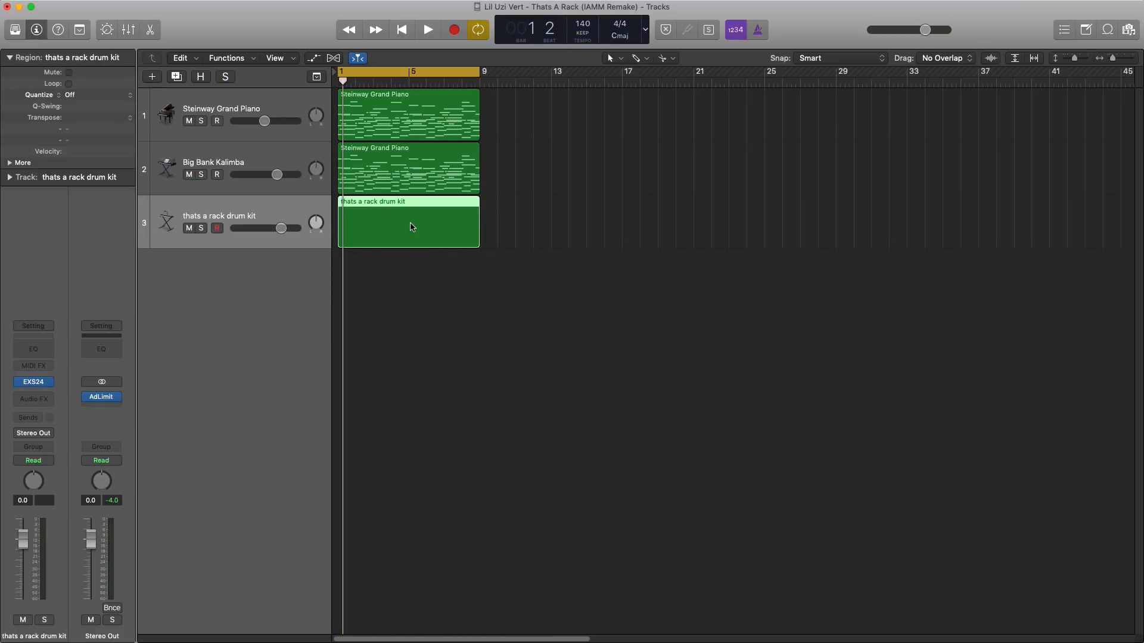
double_click(412, 223)
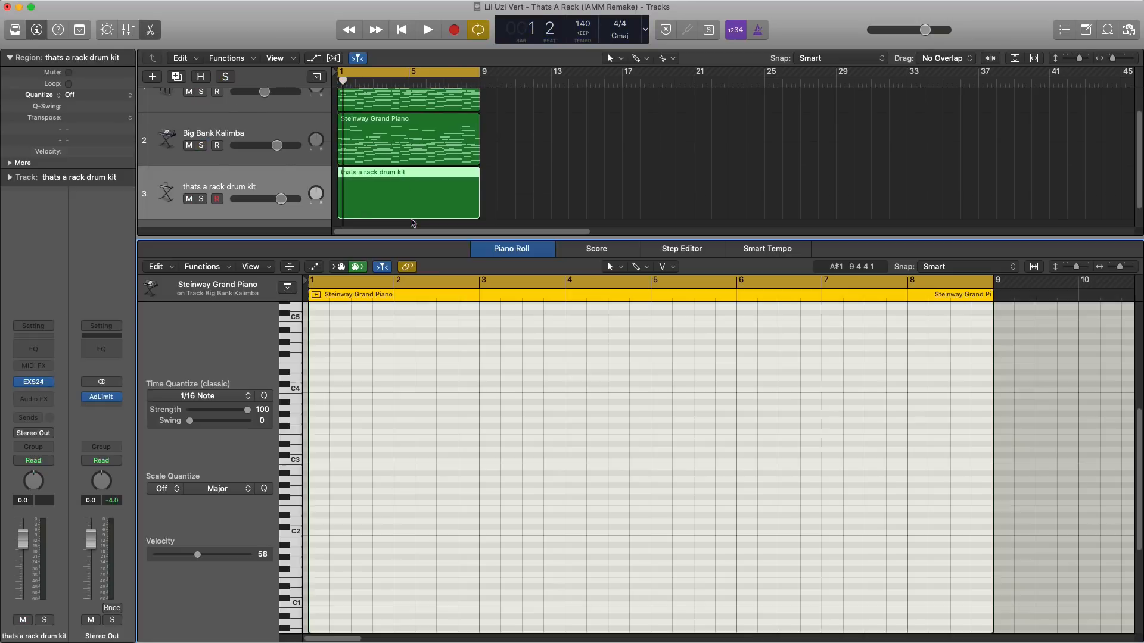
Place a C#3 drum note on beat 3 of each of the eight bars and check the pattern in playback.
super+click(356, 457)
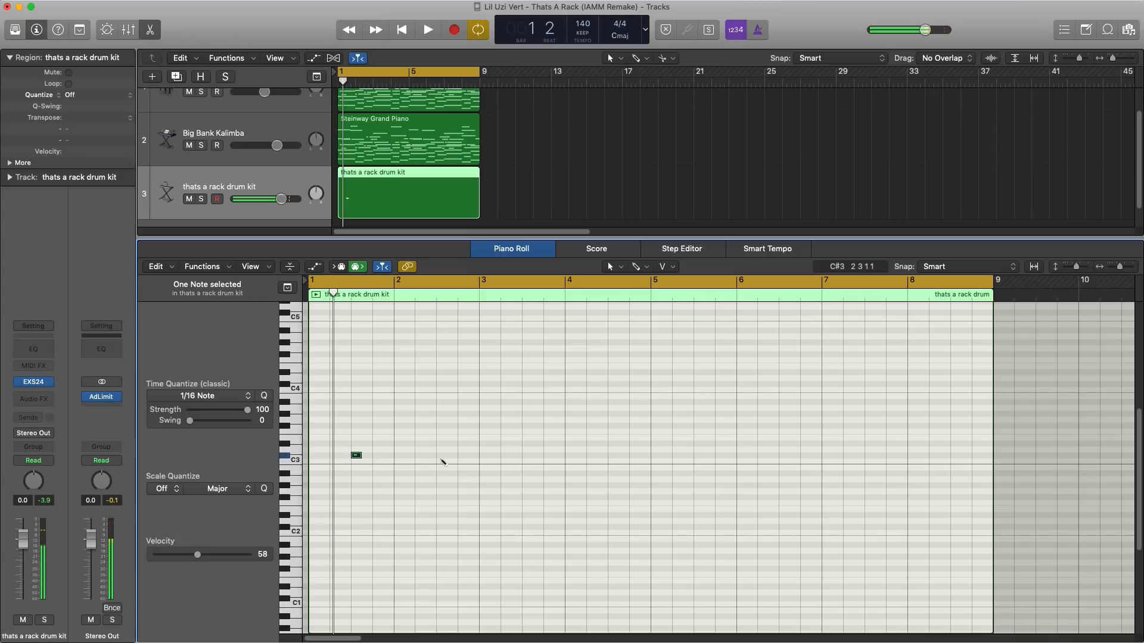
drag(498, 468, 332, 441)
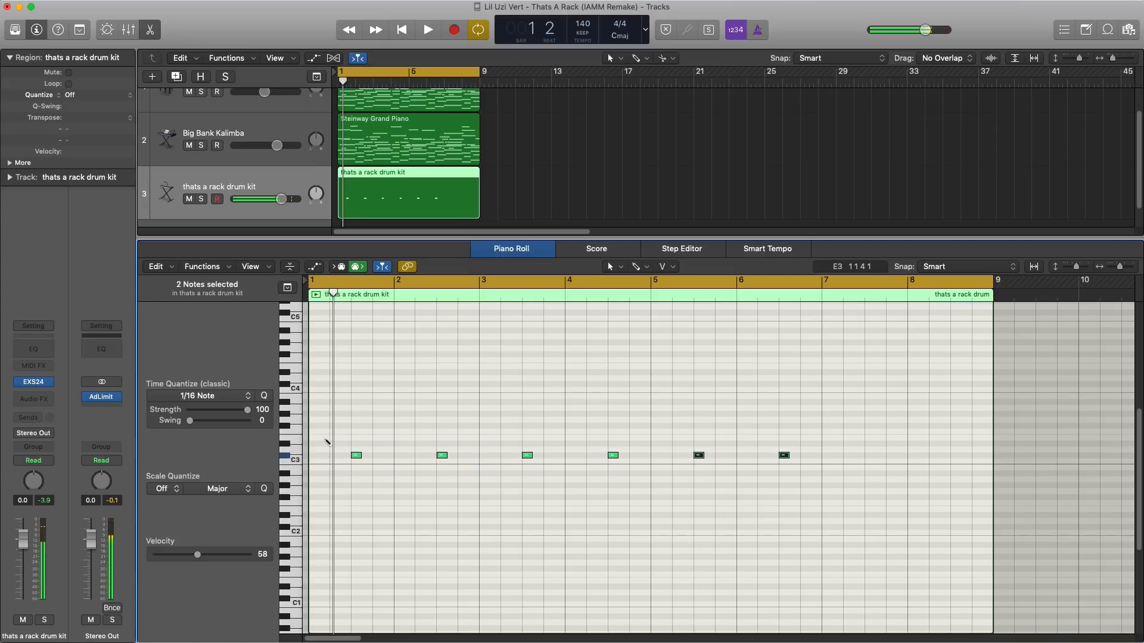
key(space)
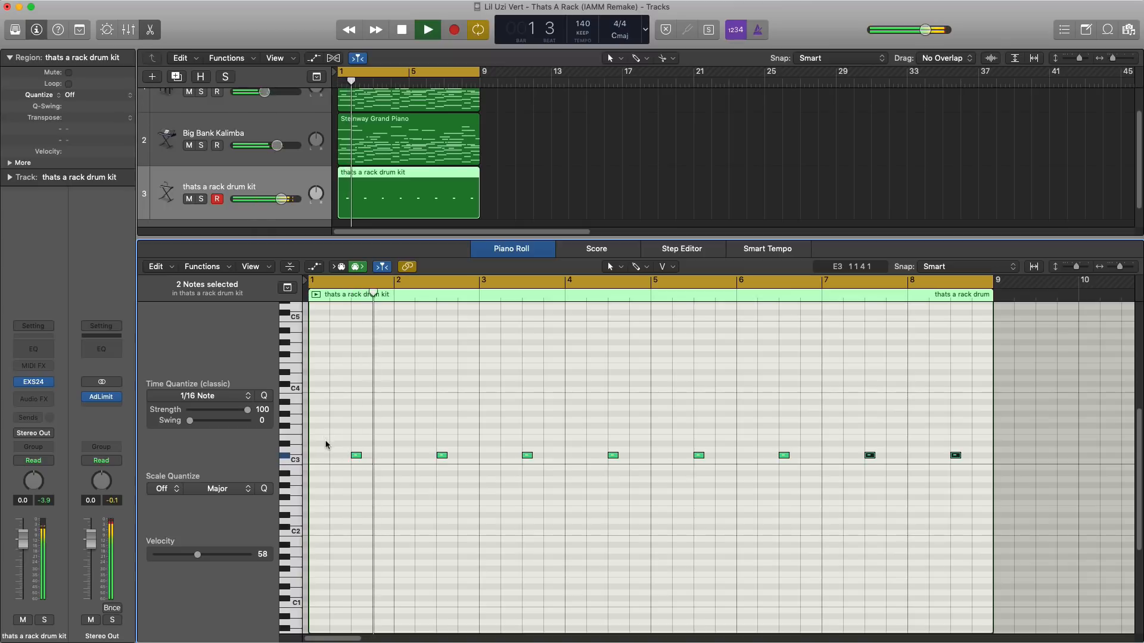
key(e)
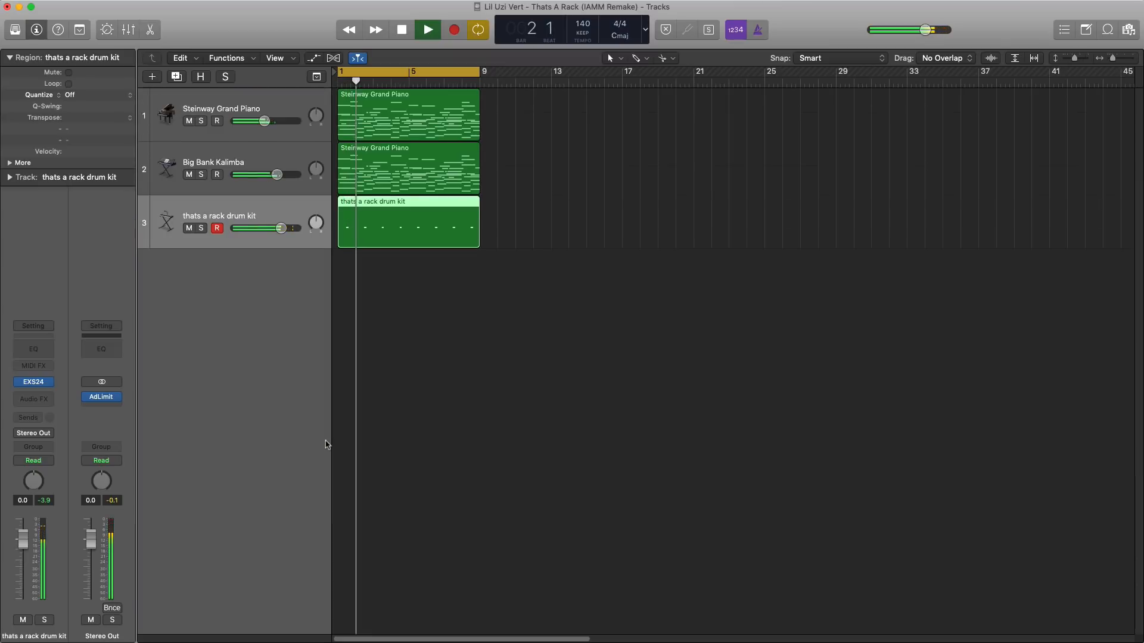
key(space)
Add Space Designer to the drum kit track with its wet level at -35.0 dB and listen to it.
click(48, 403)
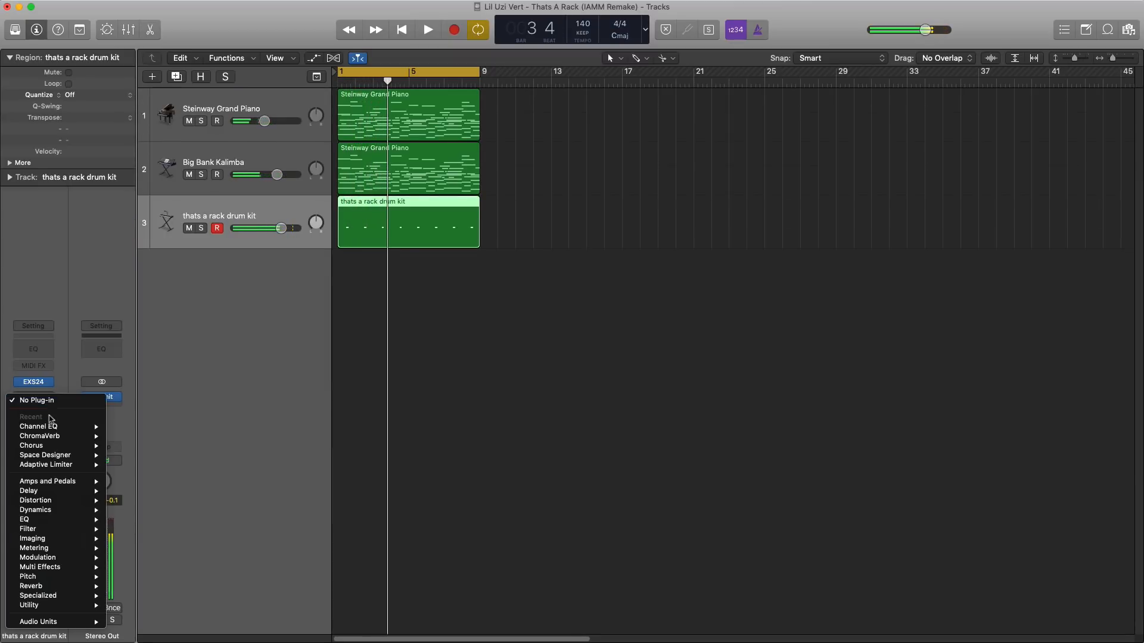
mouse_move(56, 455)
click(131, 455)
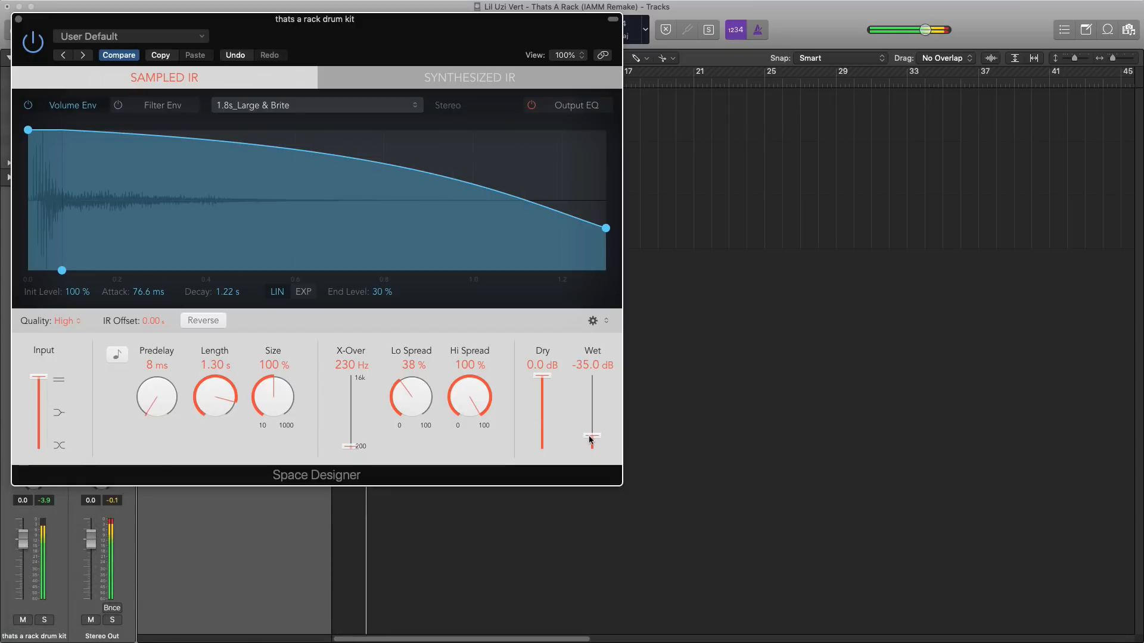
click(19, 20)
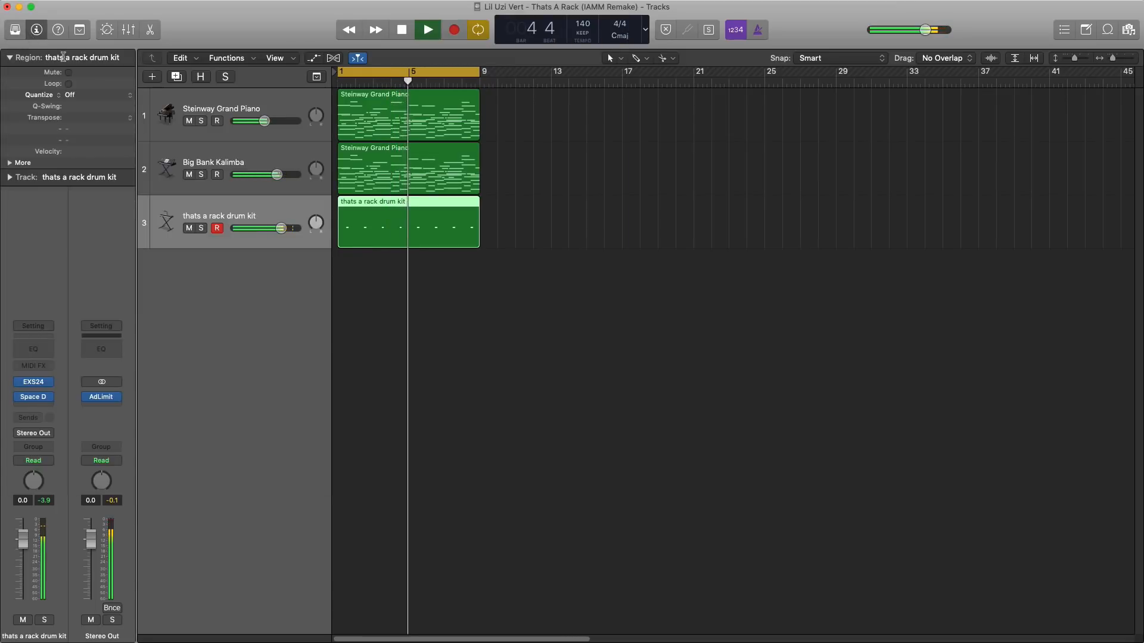
key(space)
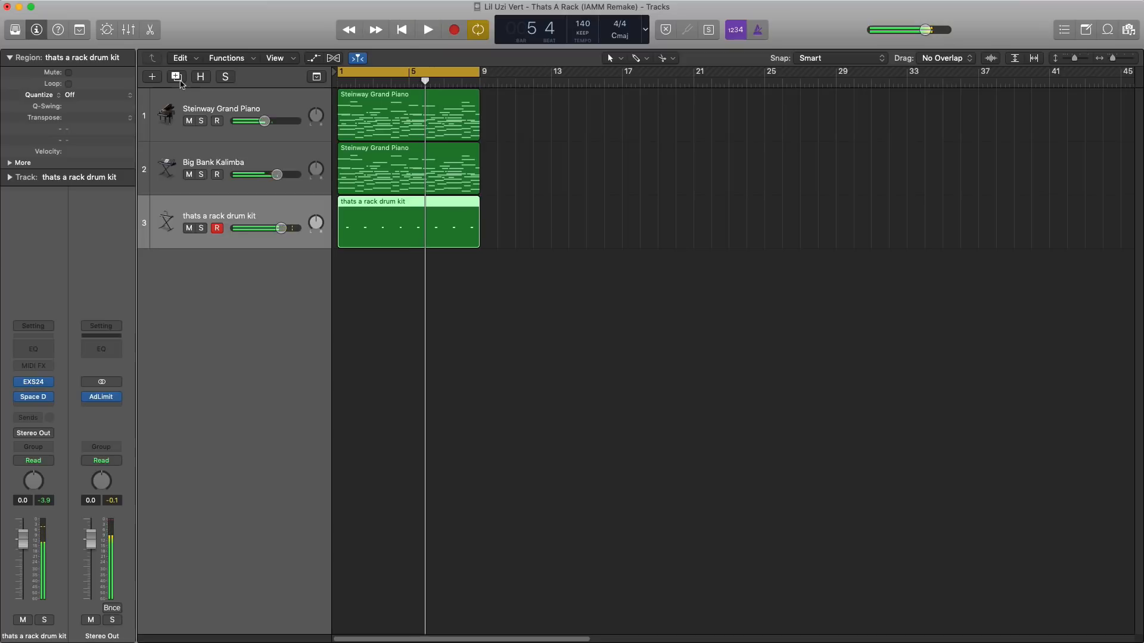
Duplicate the drum kit track, copy its region onto the new track, and move all eight copied notes up to F#3.
click(176, 76)
drag(393, 248, 396, 263)
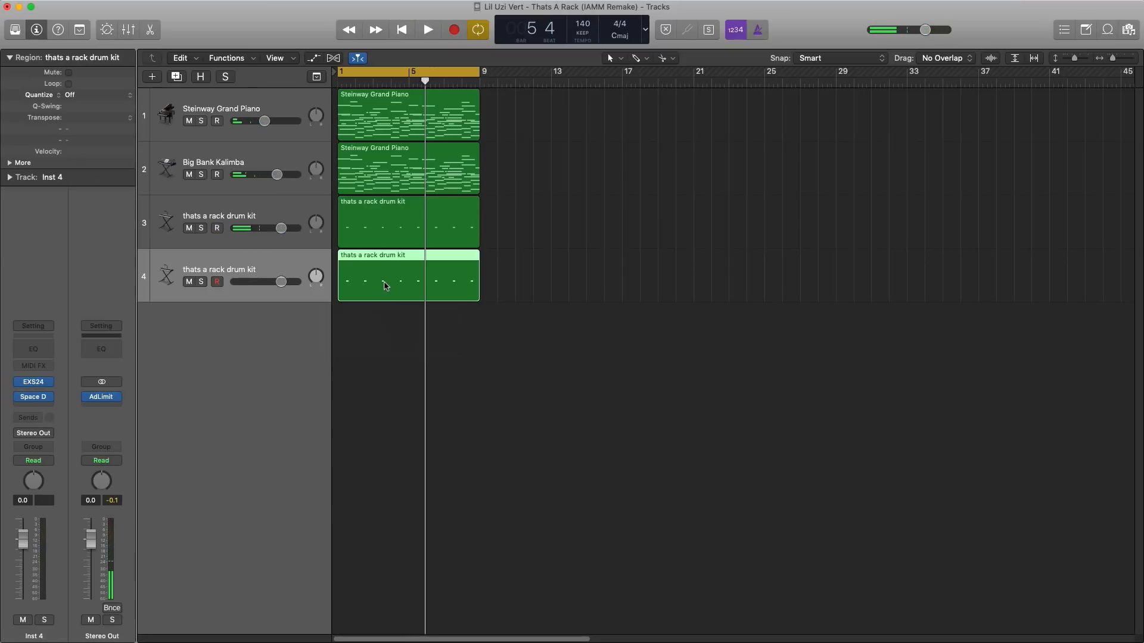
double_click(384, 285)
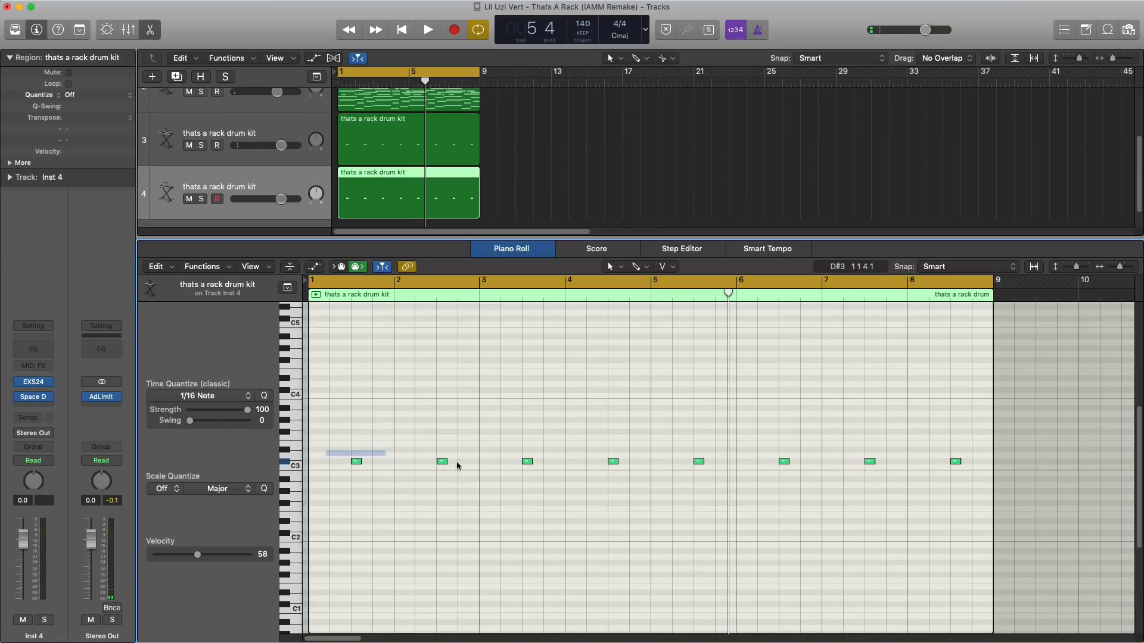
drag(457, 465, 955, 432)
Set the second drum kit track's volume to -15.0 dB and listen to it with the other tracks.
drag(281, 205, 252, 206)
key(space)
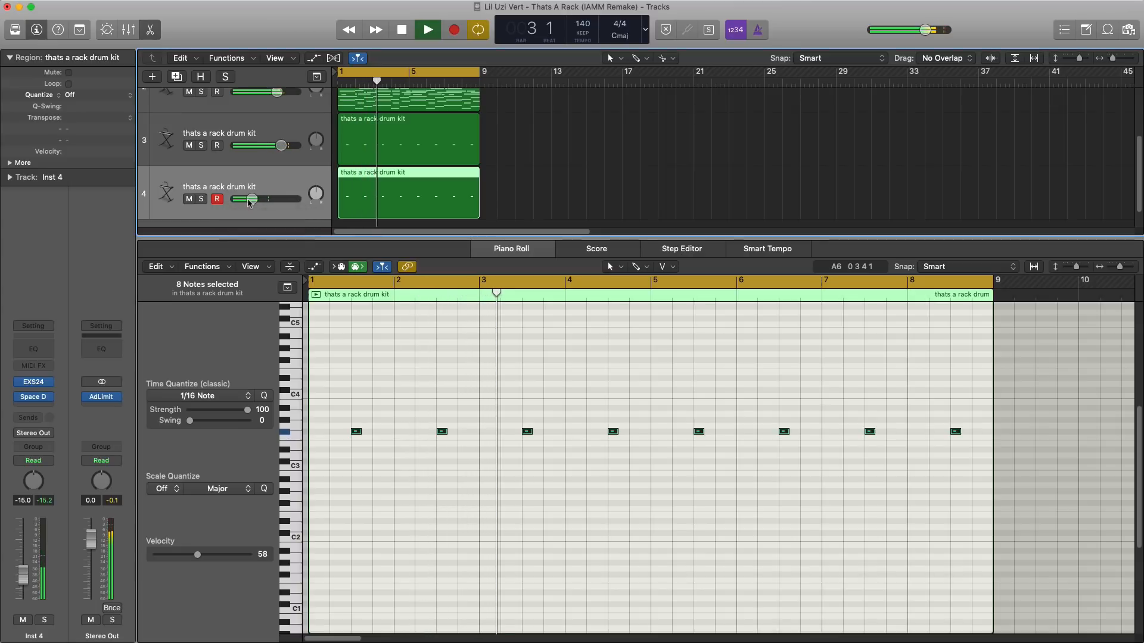
key(e)
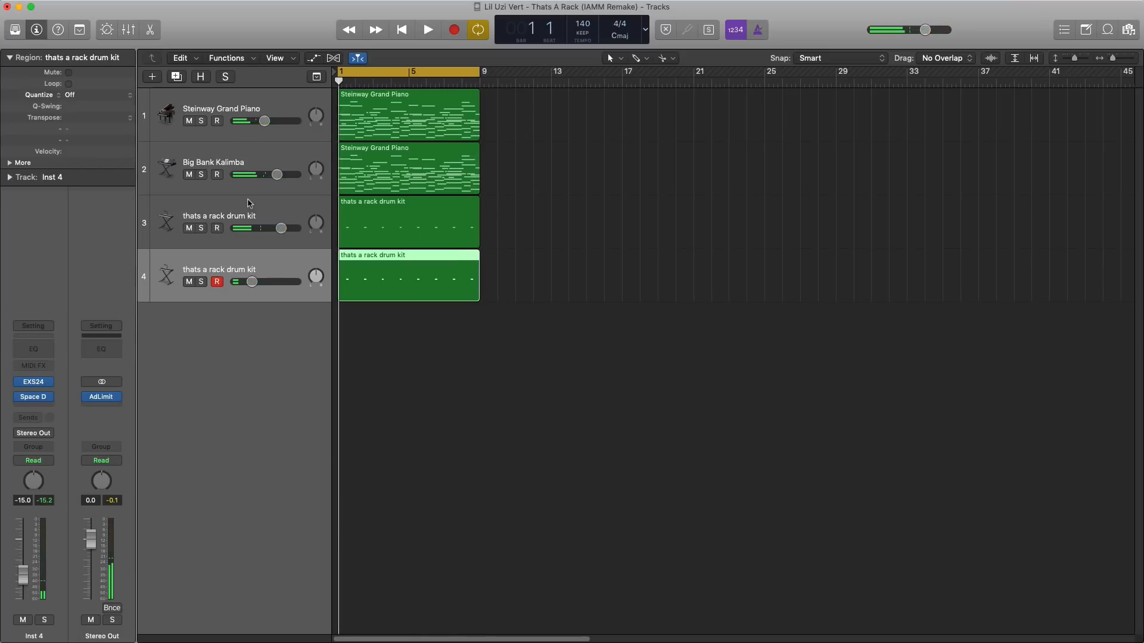
click(153, 78)
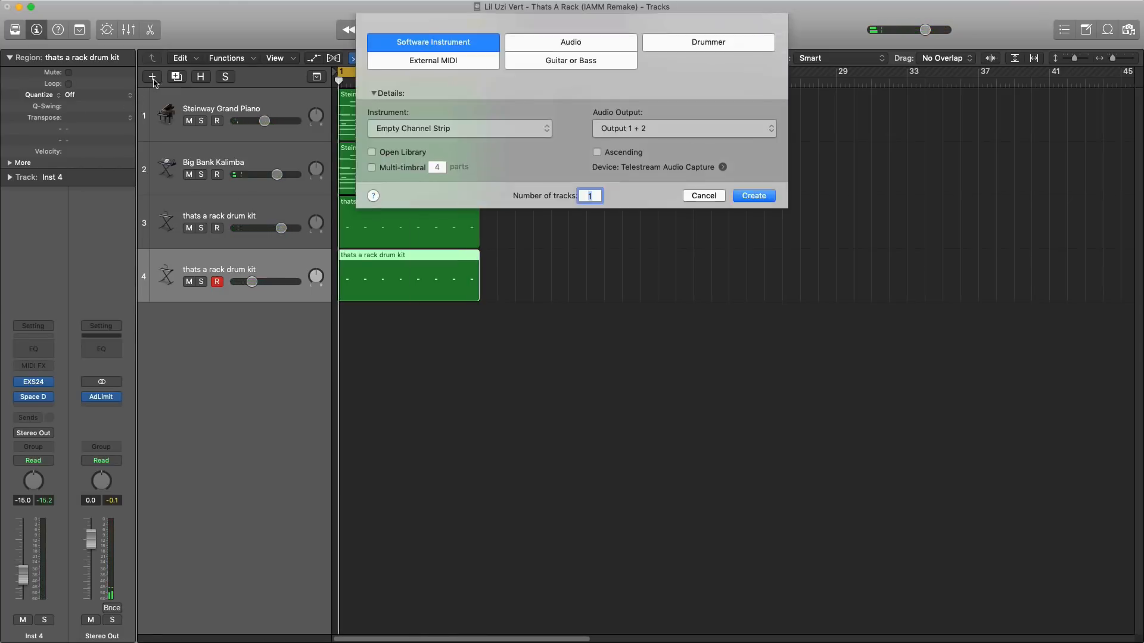
key(Return)
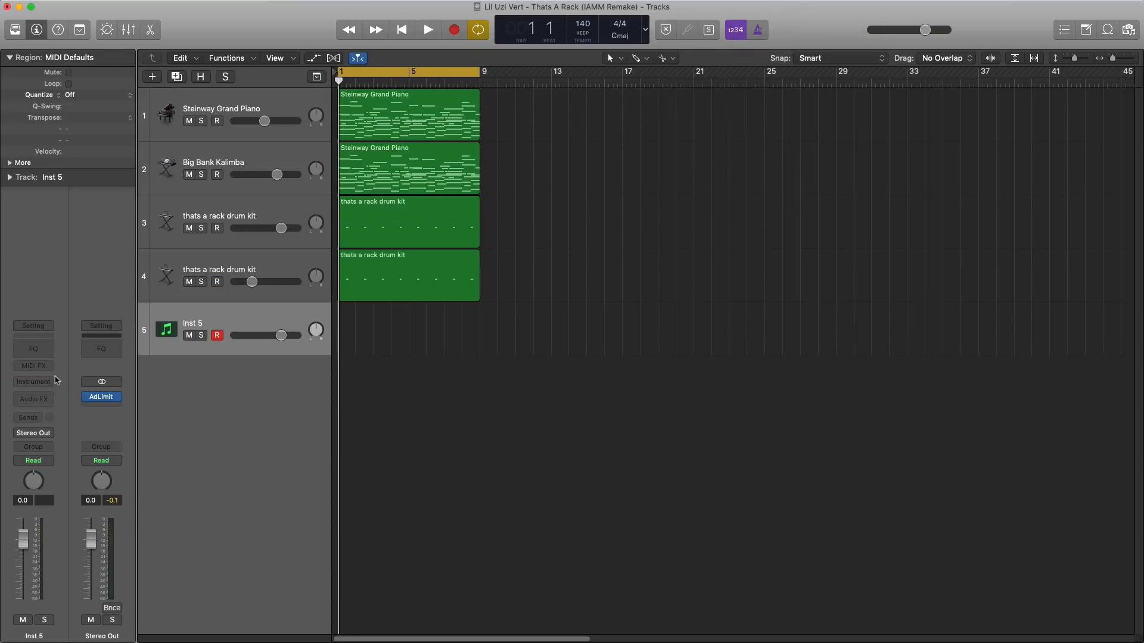
key(super+z)
Duplicate the second drum kit track, remove Space Designer from the duplicate, and check its EXS24 instrument.
click(179, 79)
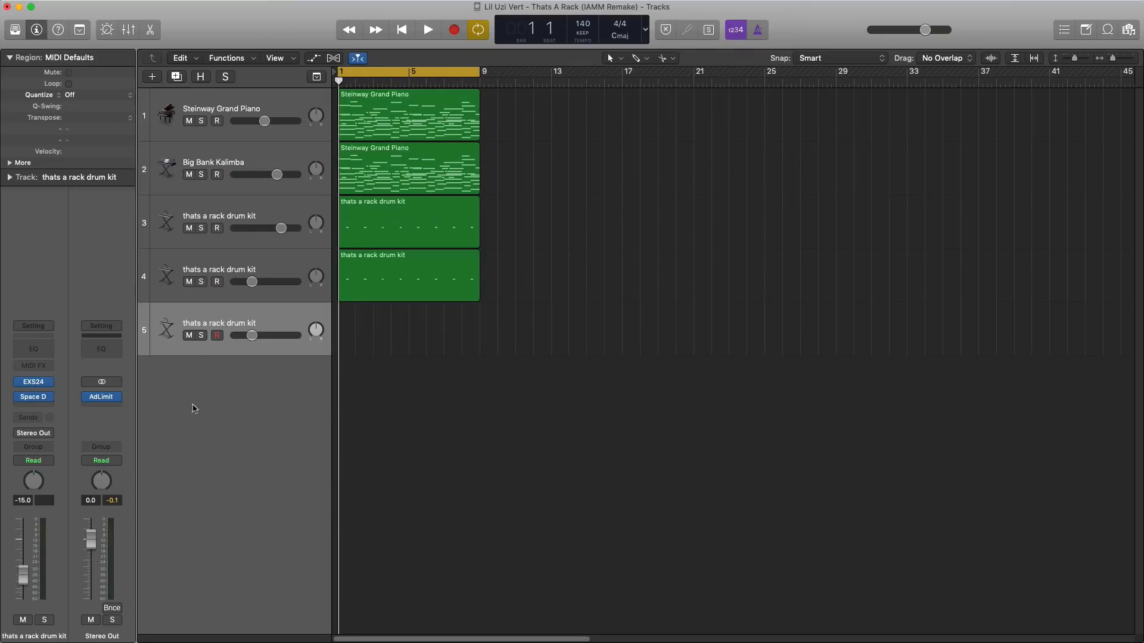
click(50, 398)
click(60, 425)
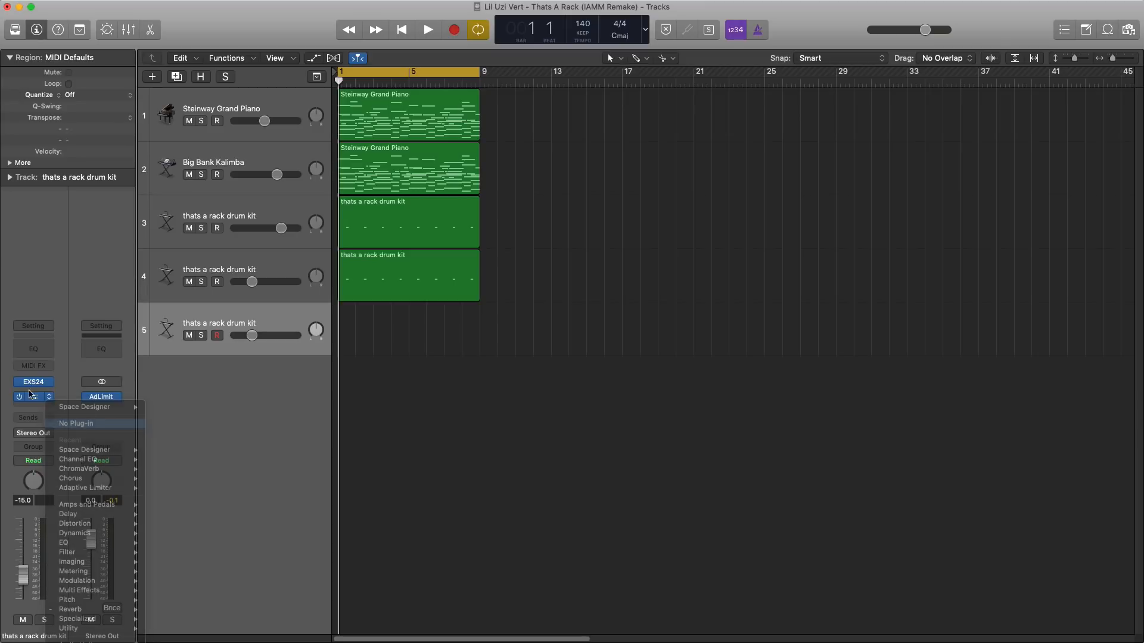
click(36, 384)
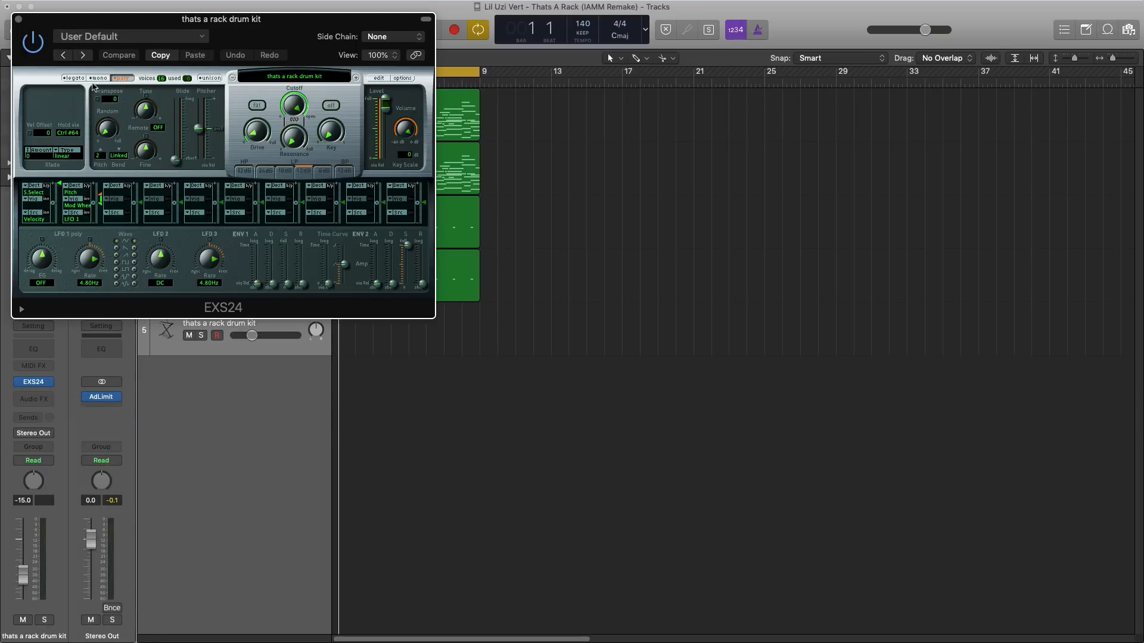
click(17, 20)
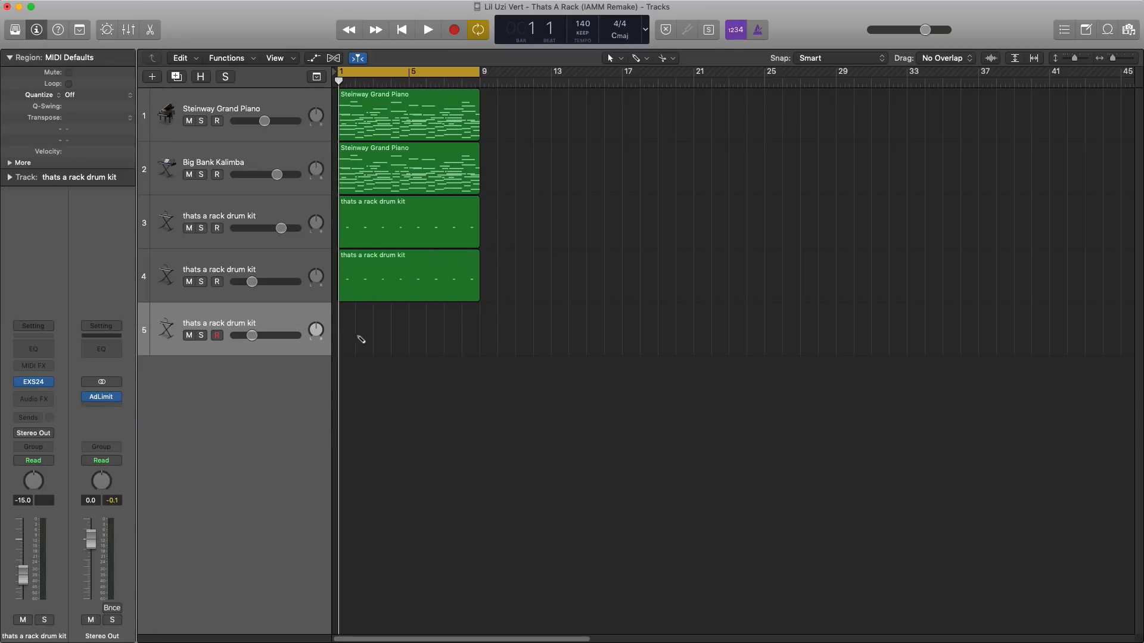
Create an eight-bar region on the third drum kit track and place a C1 note at the very start of bar 1.
drag(349, 342, 480, 343)
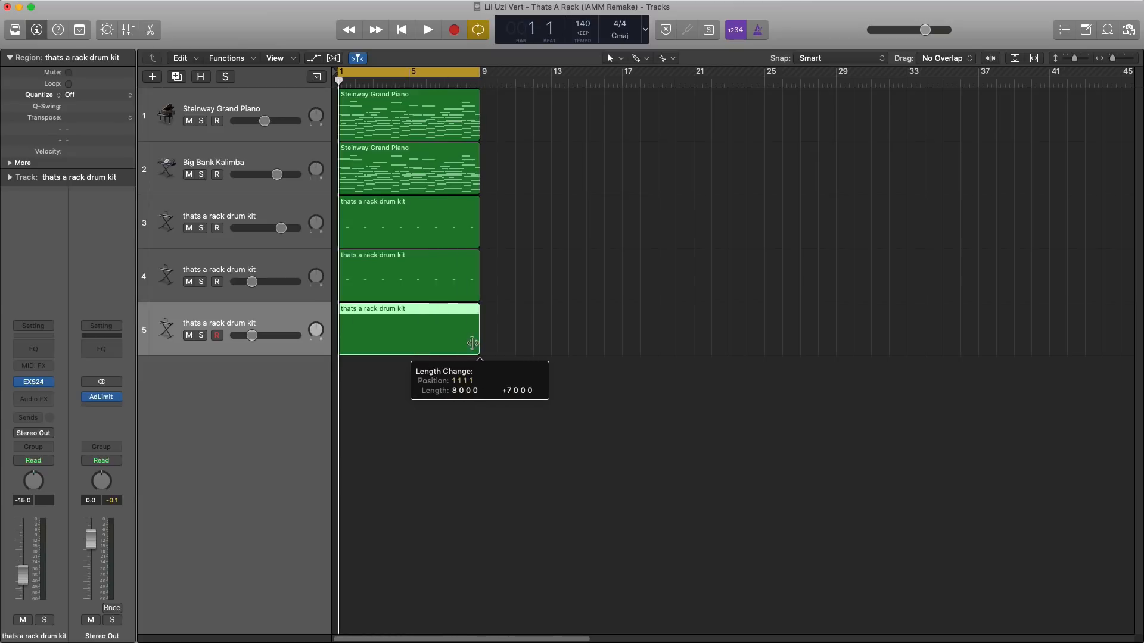
double_click(452, 345)
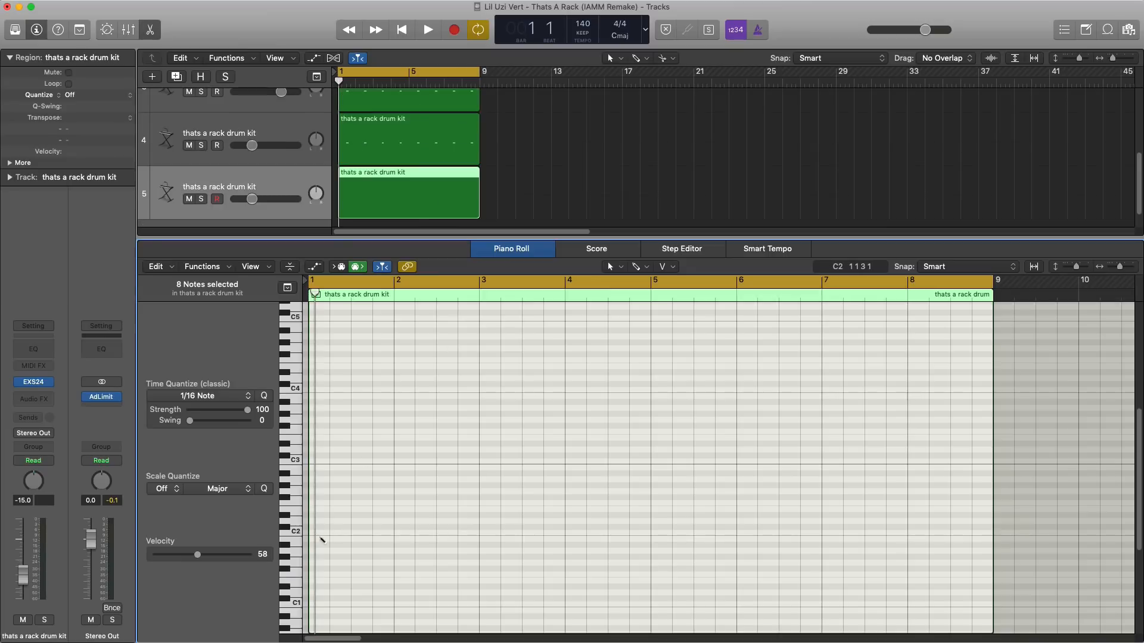
scroll(322, 554, down, 2)
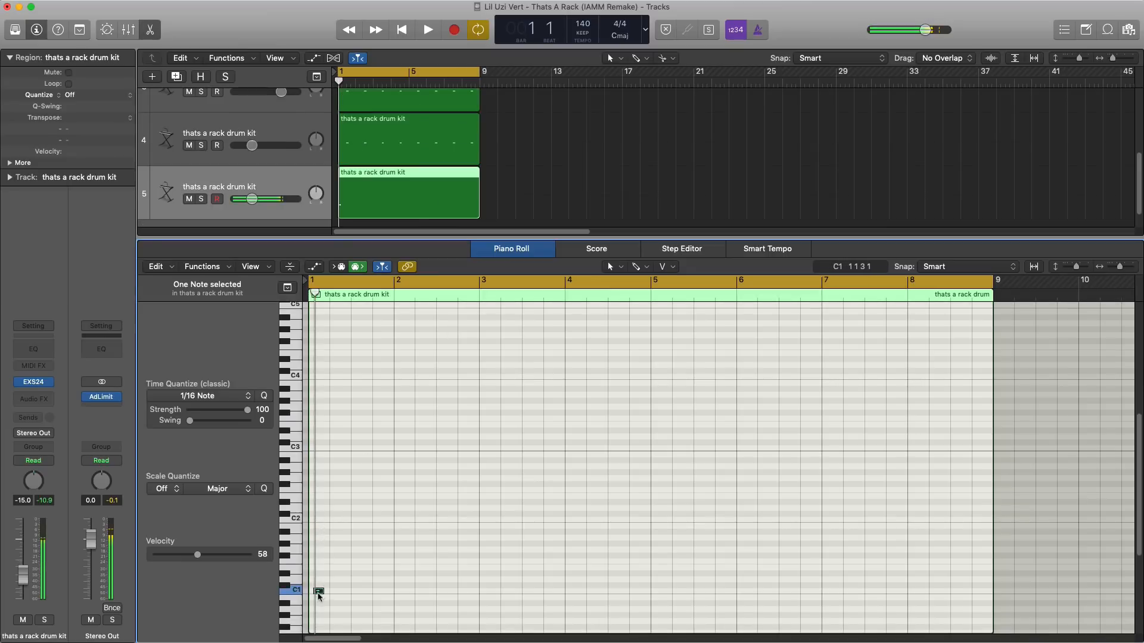
drag(317, 594, 312, 594)
key(space)
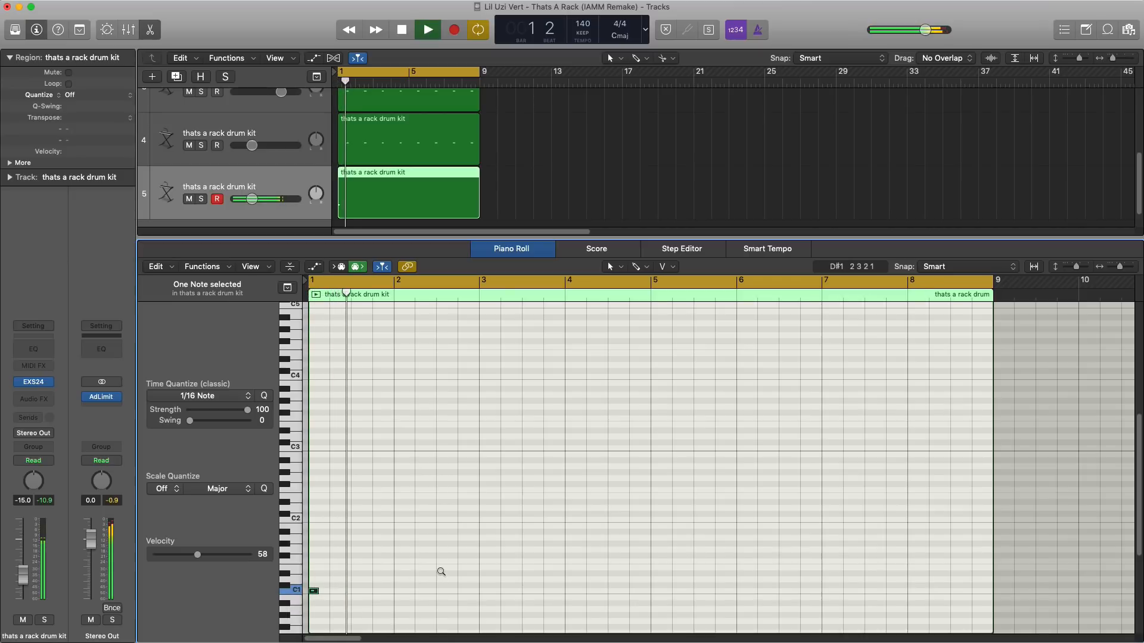
scroll(440, 571, up, 2)
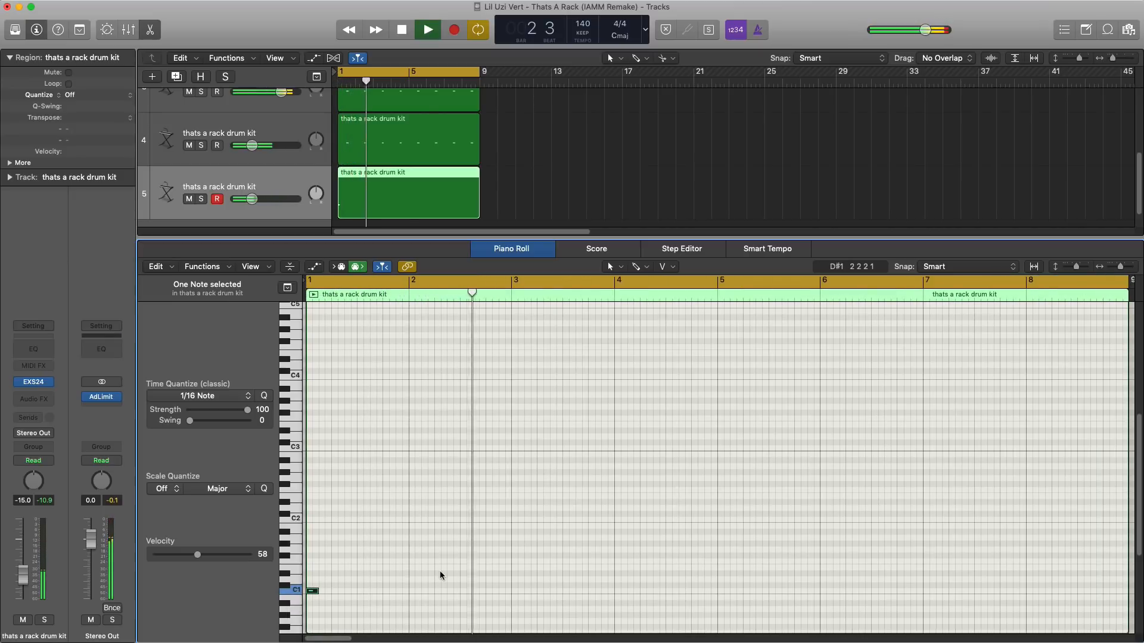
Add C1 notes at 1 2 3, 1 4 1, 2 2 1 and 2 3 3 while checking them in playback.
key(space)
key(space)
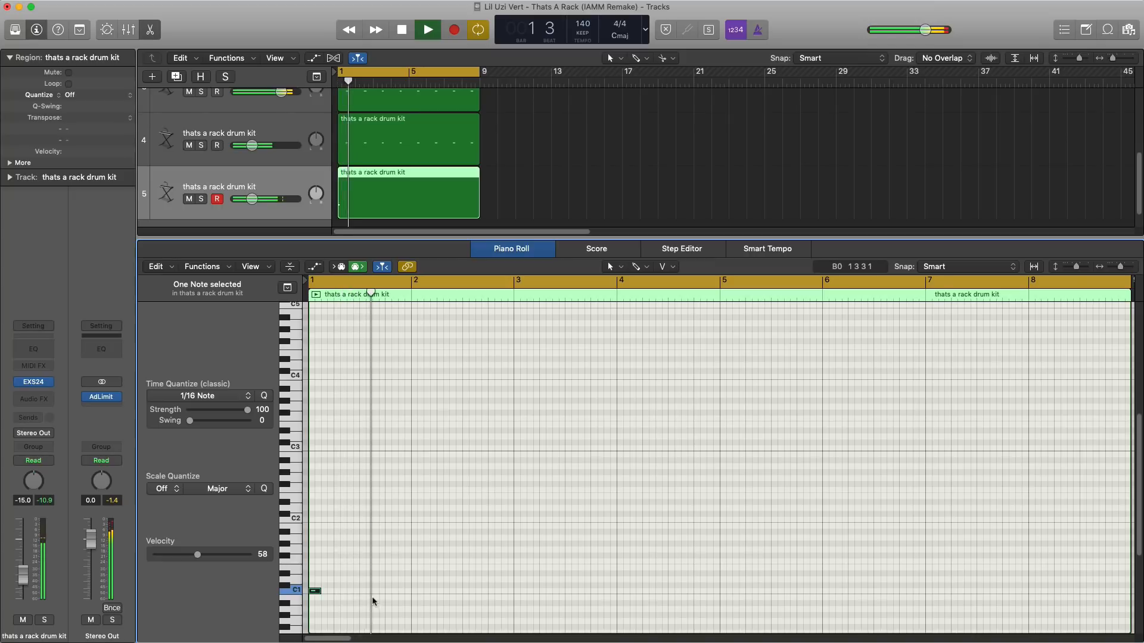
key(space)
click(352, 592)
key(space)
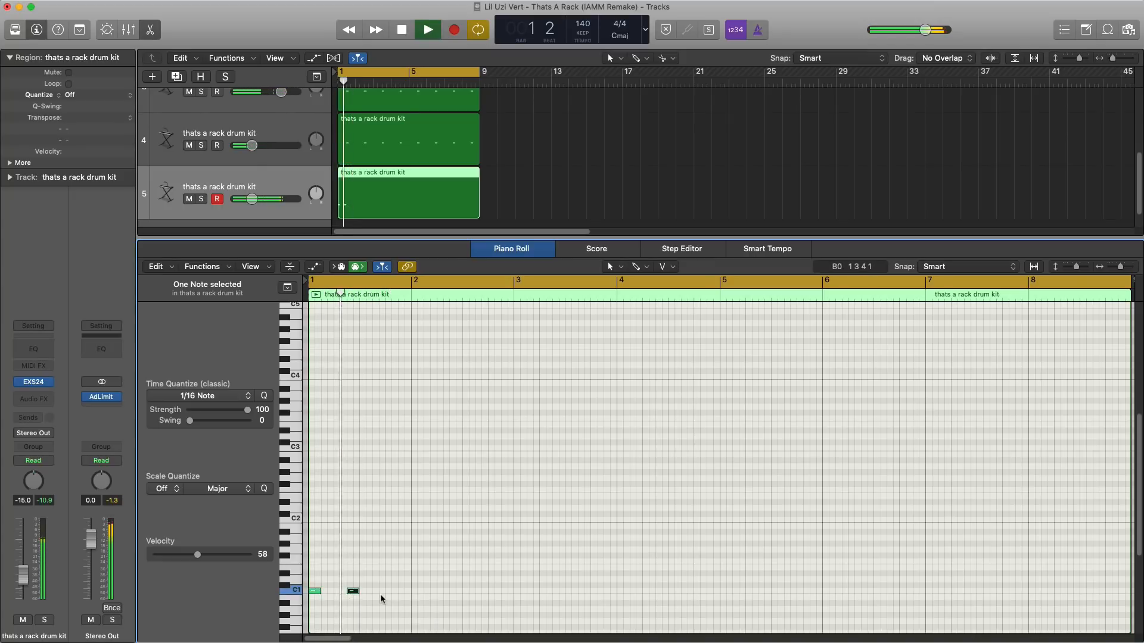
click(387, 591)
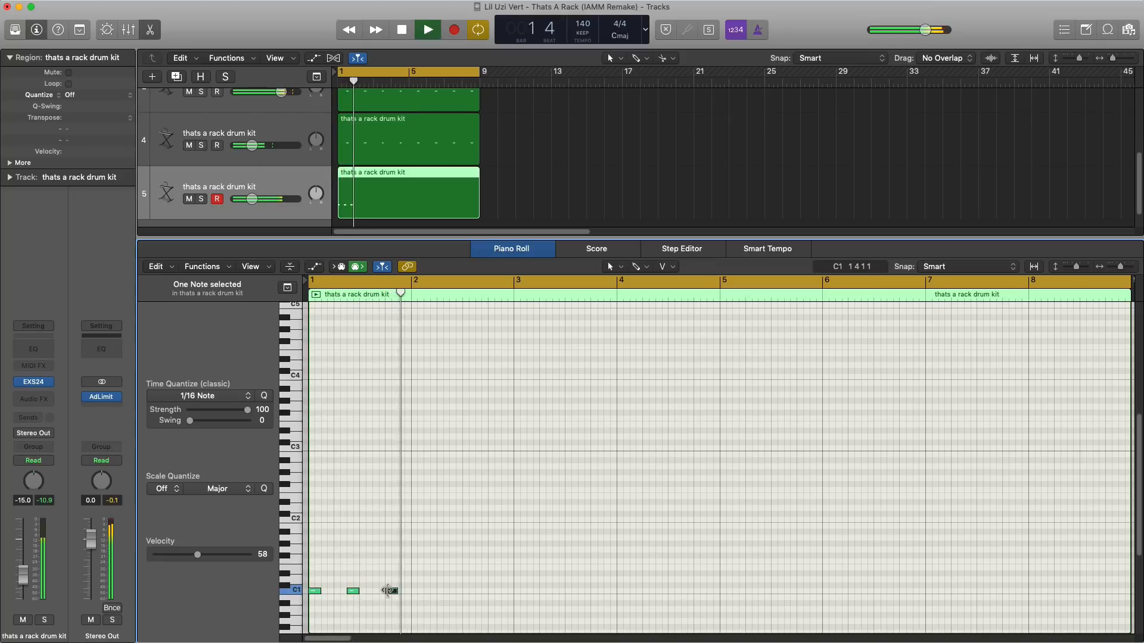
click(441, 591)
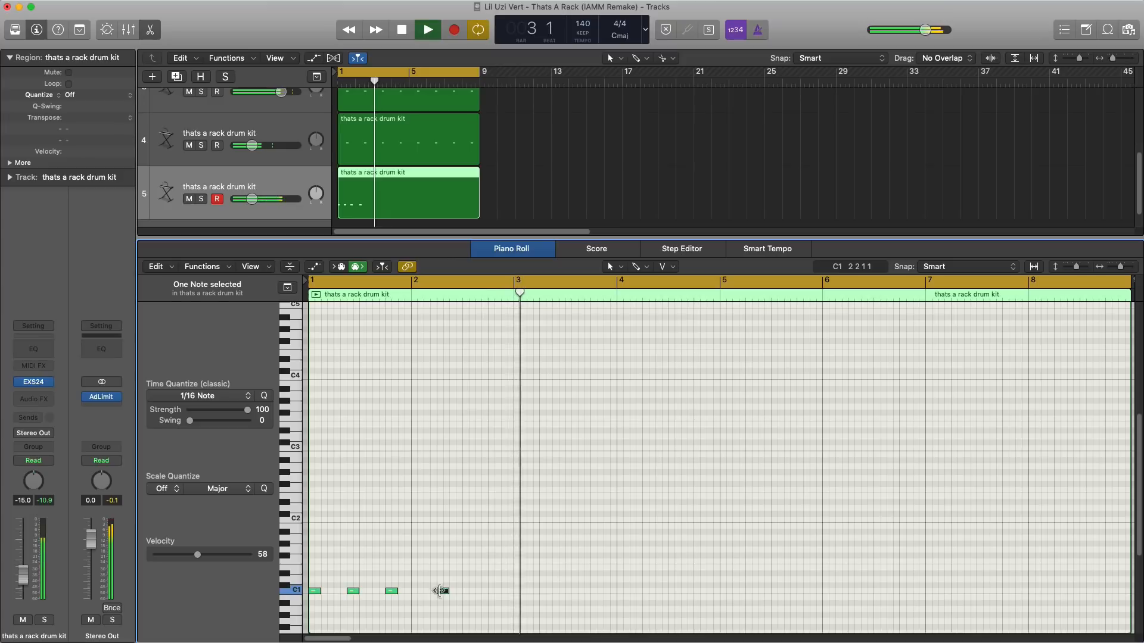
click(482, 591)
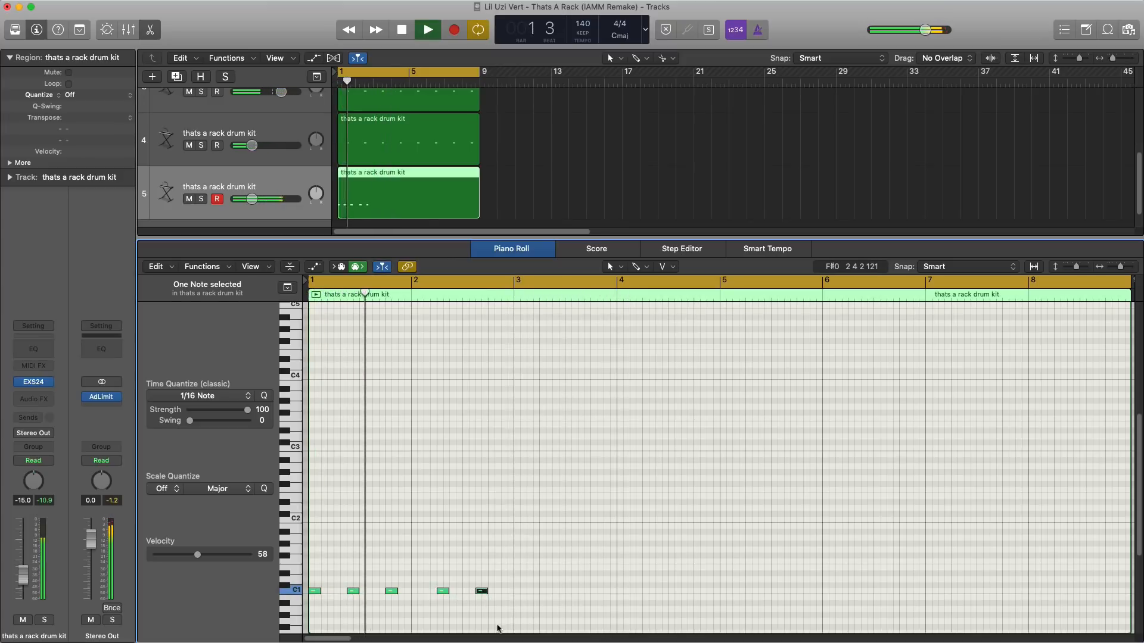
Continue the C1 pattern with notes at 3 1 1, 3 2 3, 3 4 1, 4 2 1 and 4 3 3.
scroll(518, 614, down, 2)
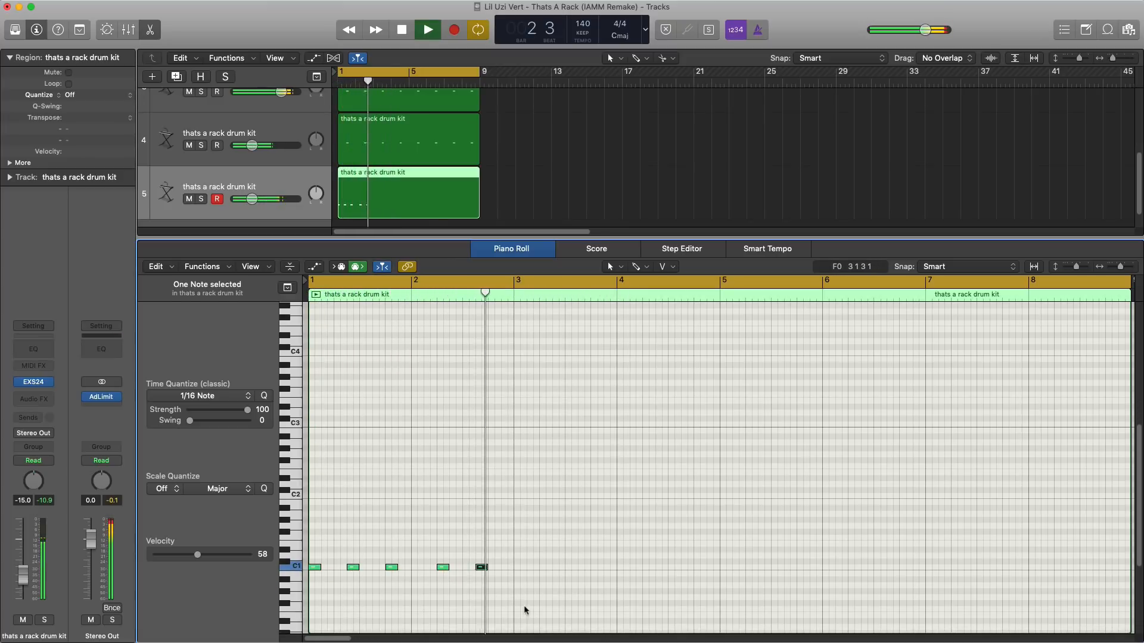
key(space)
click(517, 567)
key(space)
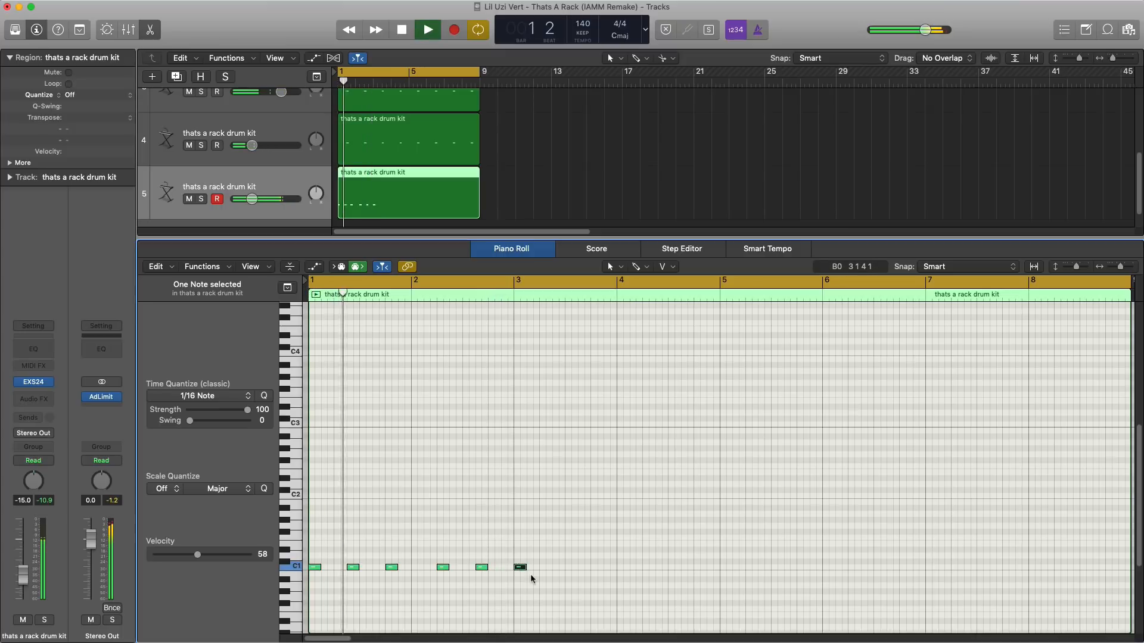
click(558, 567)
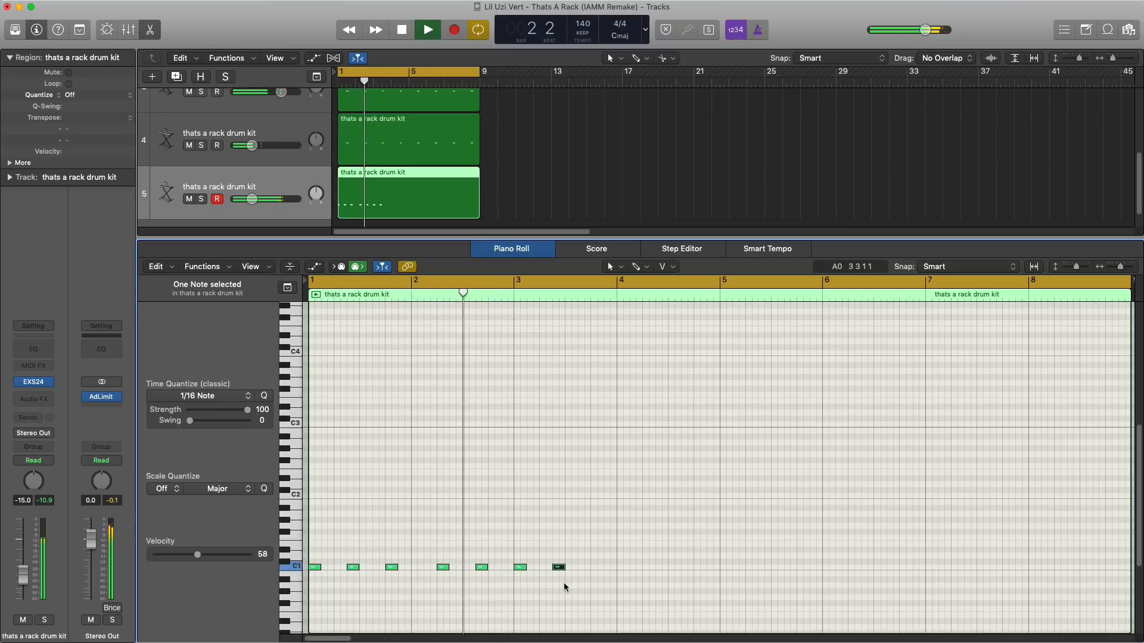
click(595, 567)
click(646, 567)
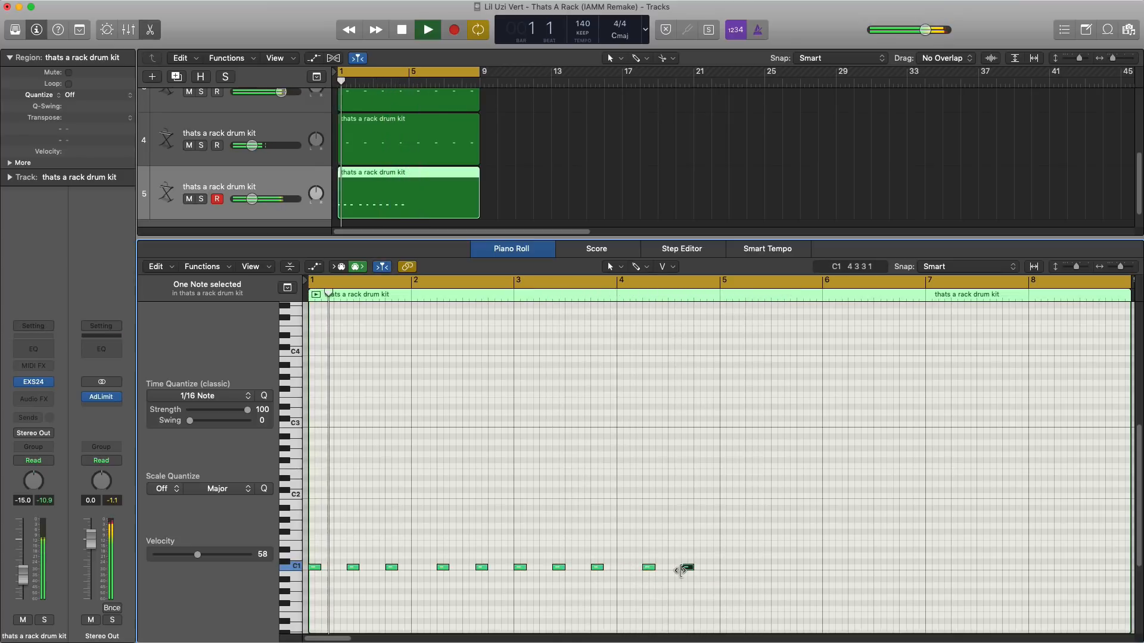
click(683, 568)
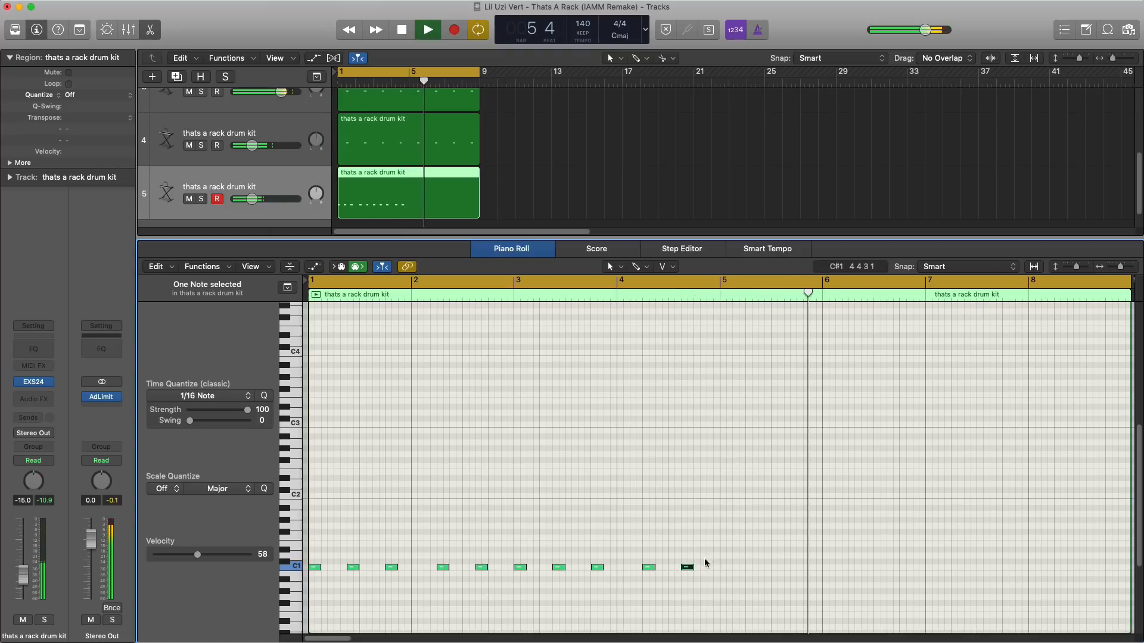
Listen back to the pattern and place an E1 note at the very start of bar 5.
key(space)
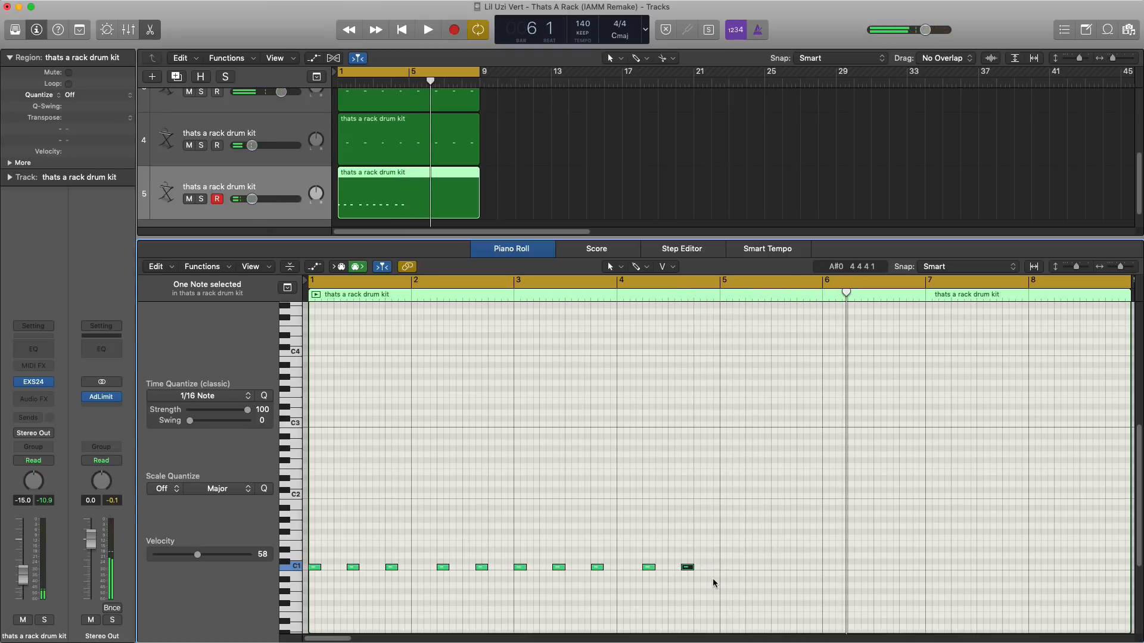
key(space)
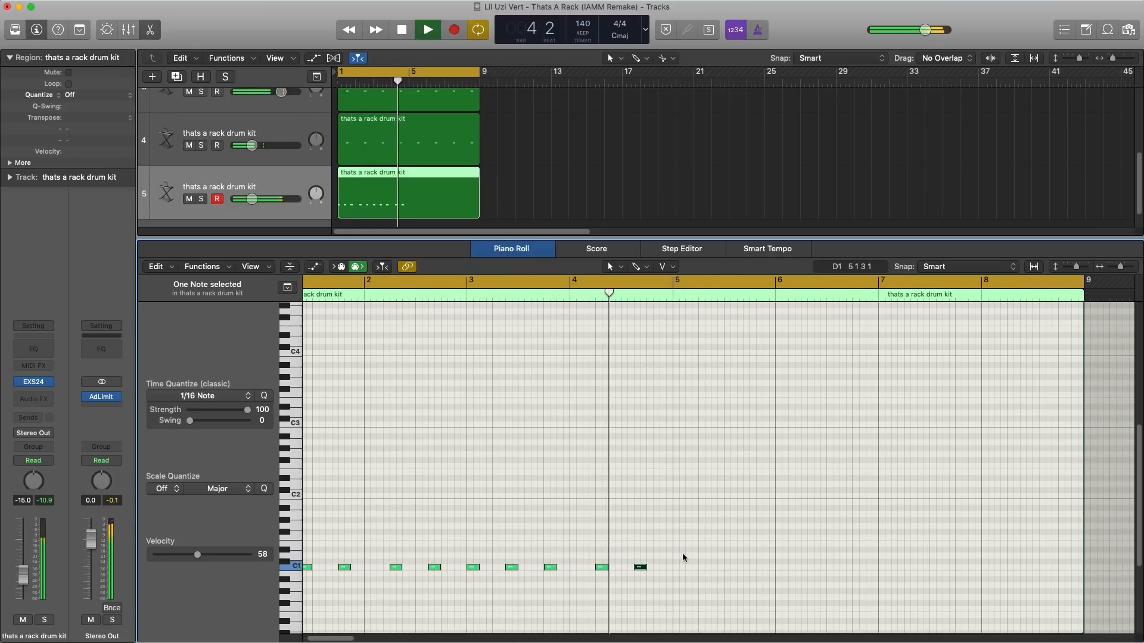
key(space)
super+click(676, 544)
key(space)
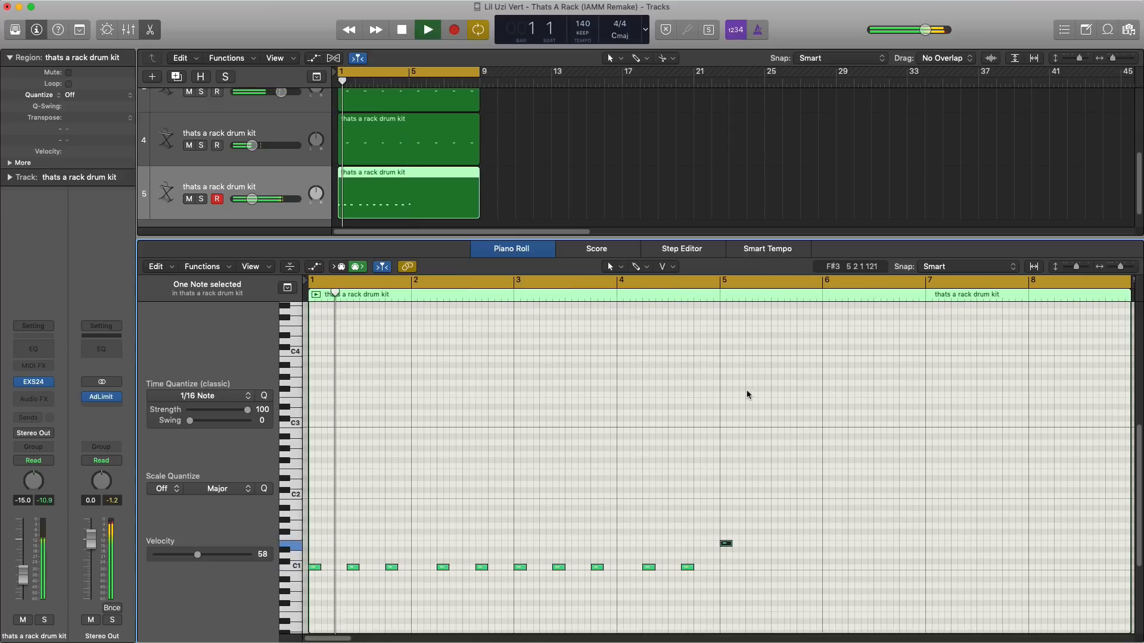
Set the cycle range to bars 5 through 8 and play it from bar 5.
scroll(719, 321, right, 5)
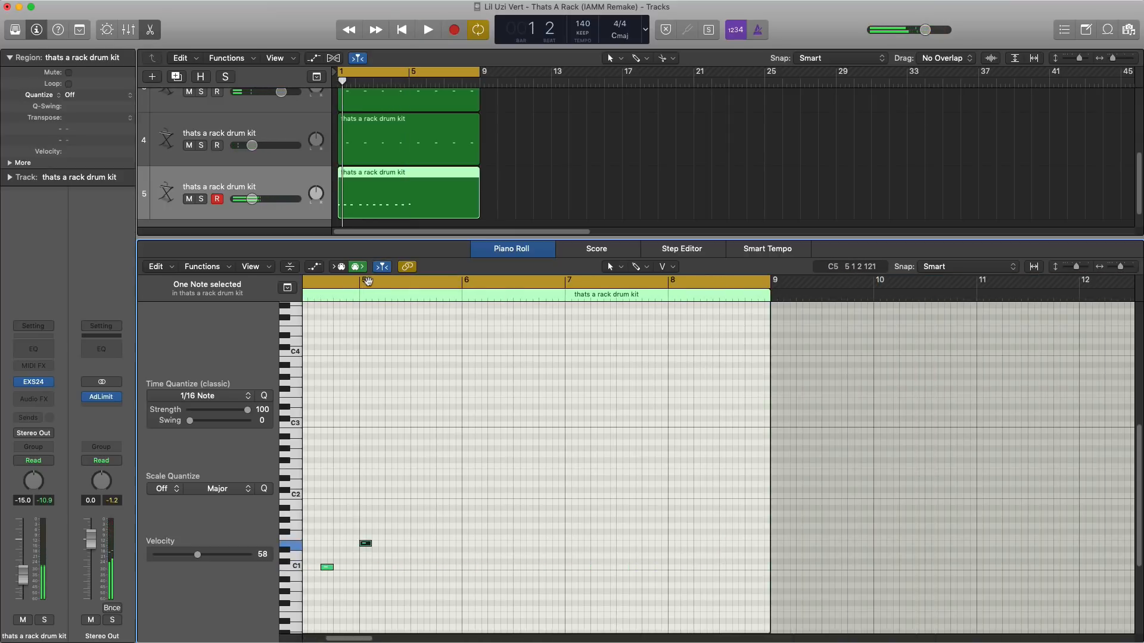
drag(367, 281, 767, 305)
key(space)
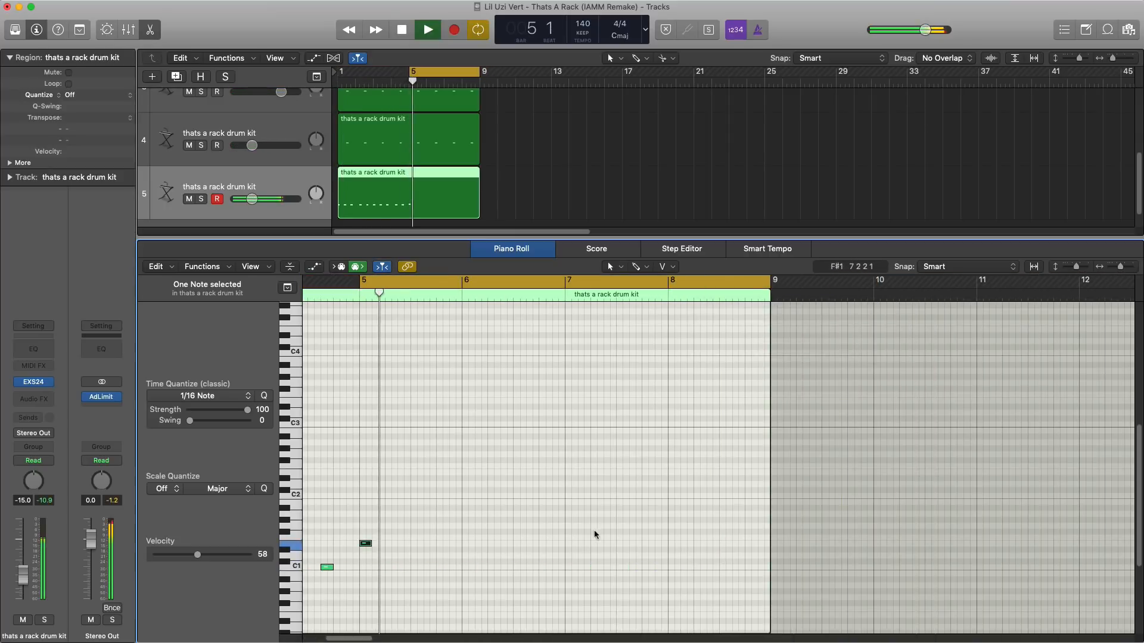
key(space)
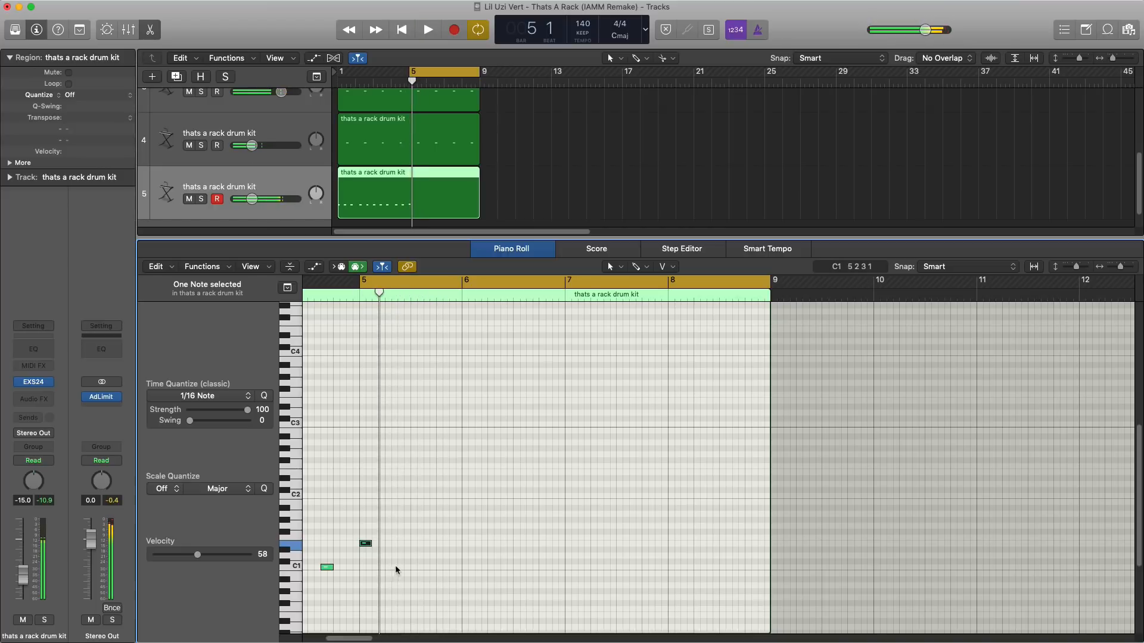
Add two C1 notes in bar 5, at 5 2 3 and 5 4 1.
super+click(398, 567)
key(space)
super+click(440, 566)
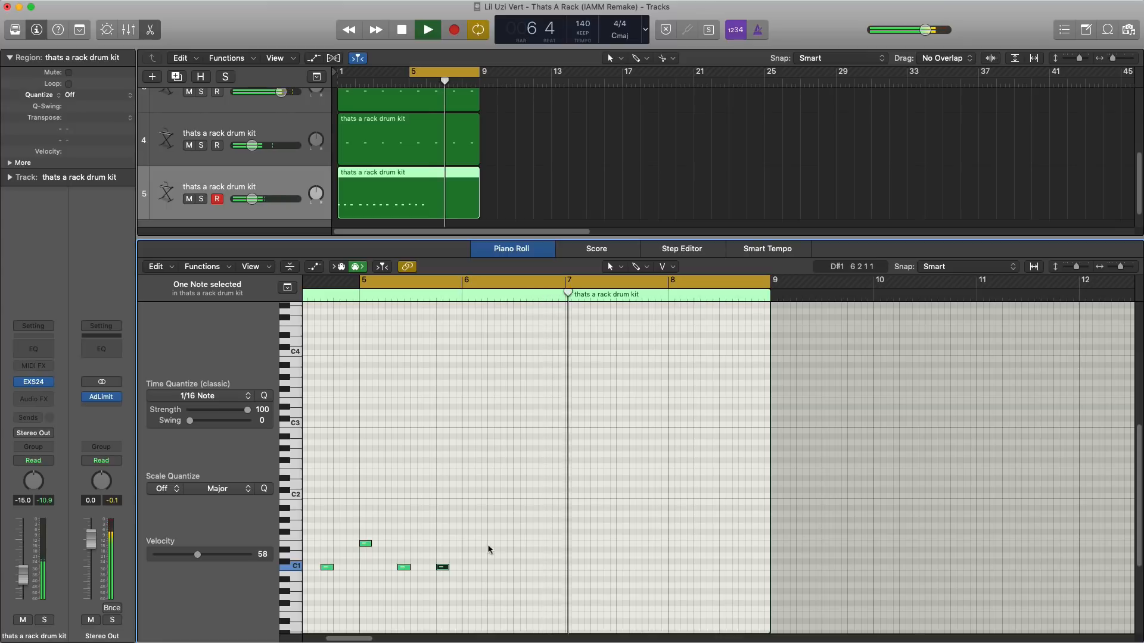
Add a G#1 note at 6 1 3 and a C1 note at 6 2 1 in bar 6.
super+click(481, 520)
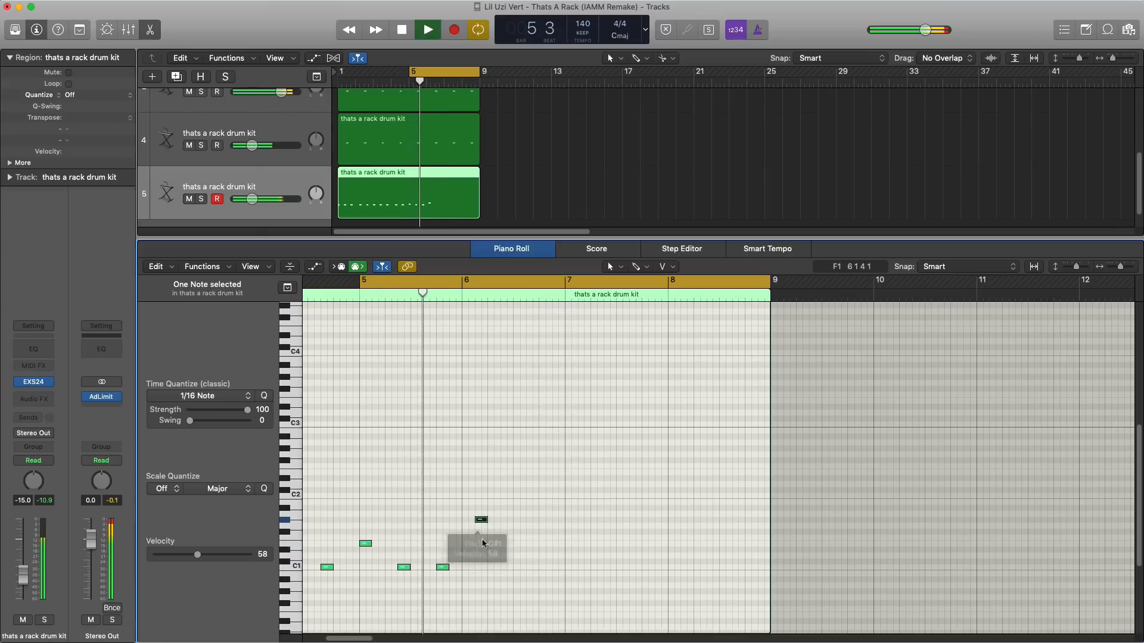
super+click(499, 567)
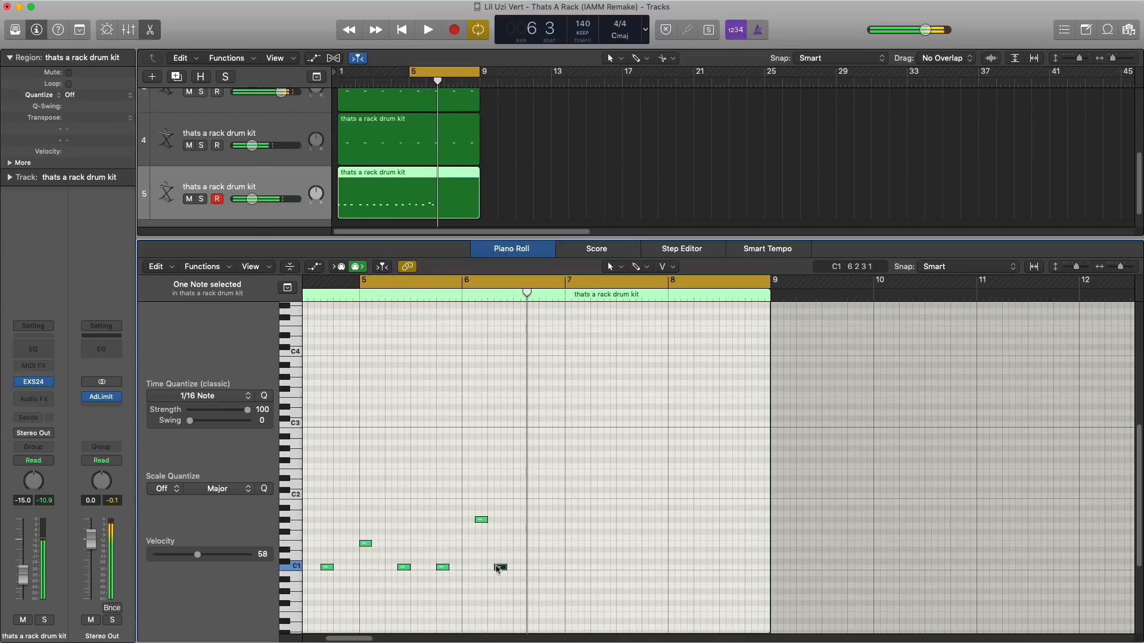
drag(498, 569, 492, 570)
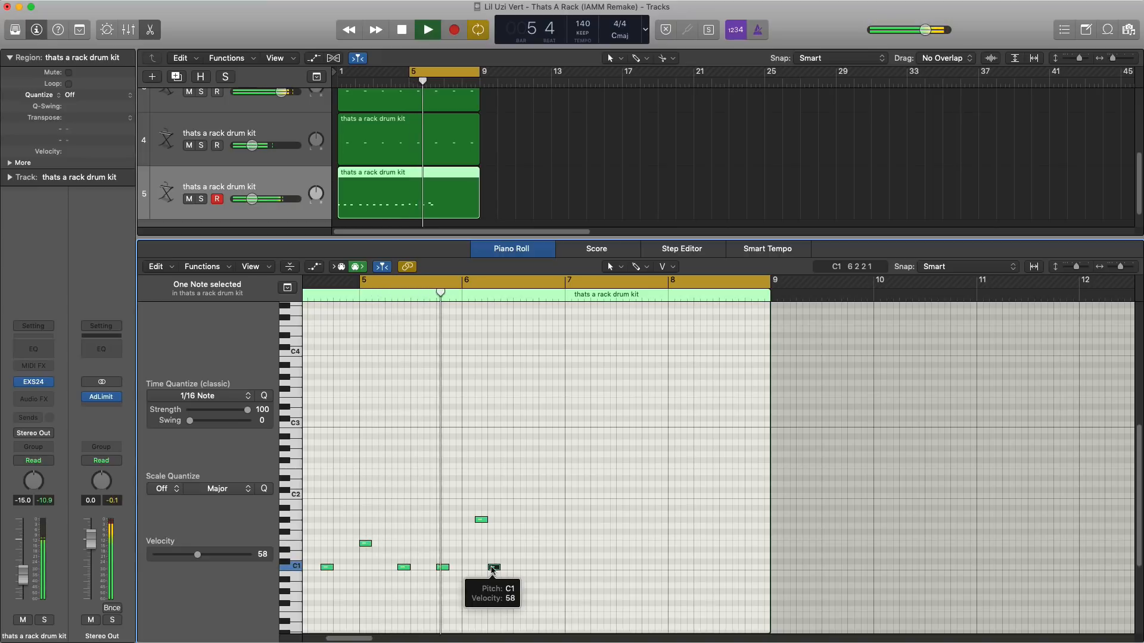
key(space)
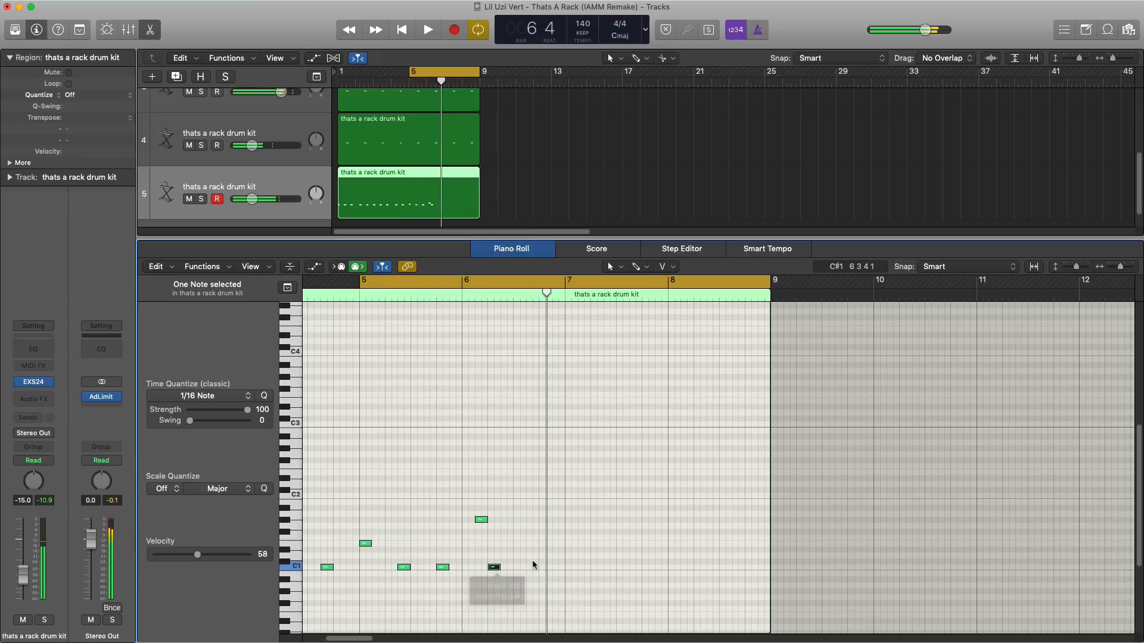
Place sixteenth-length notes late in bar 6: C#1 at 6 3 3 and 6 3 4, and C1 at 6 4 1.
key(super+Right)
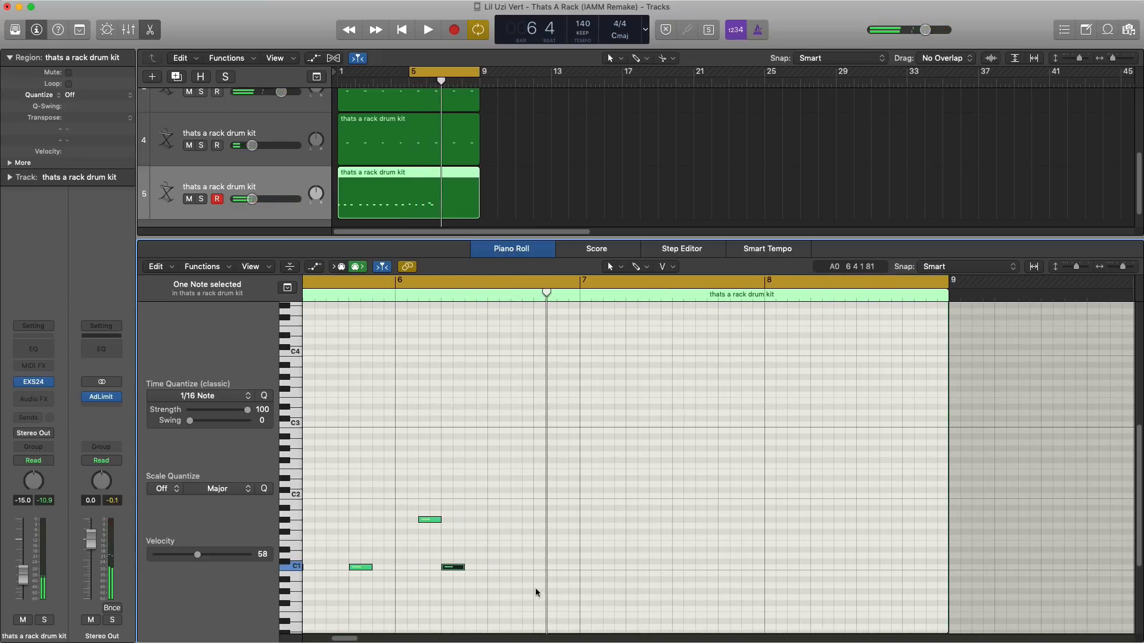
click(513, 562)
click(526, 562)
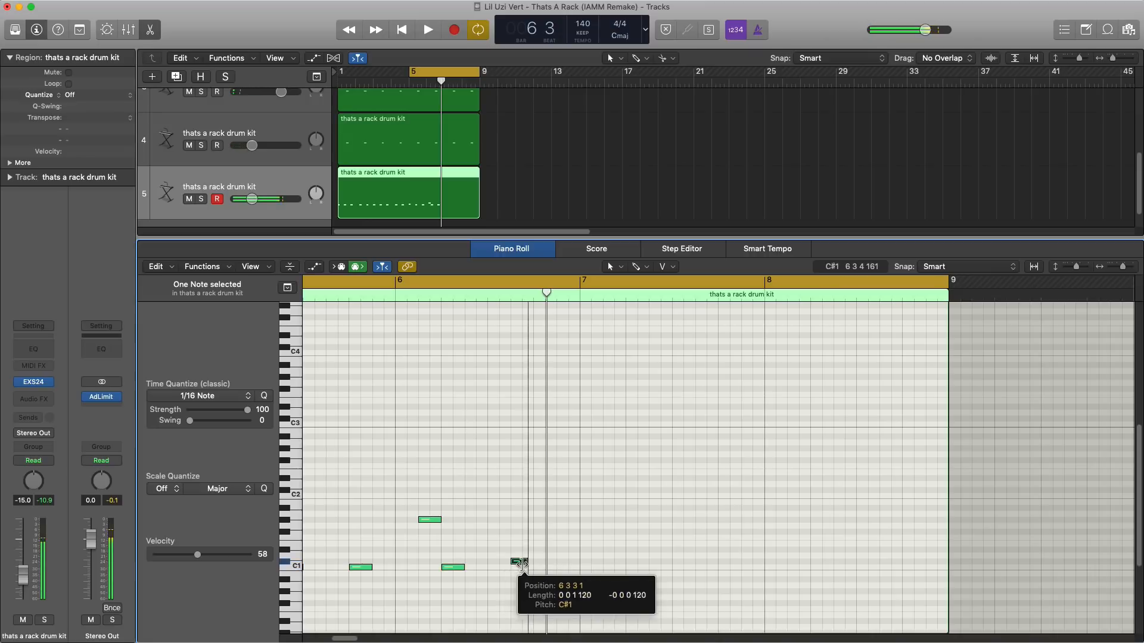
click(534, 567)
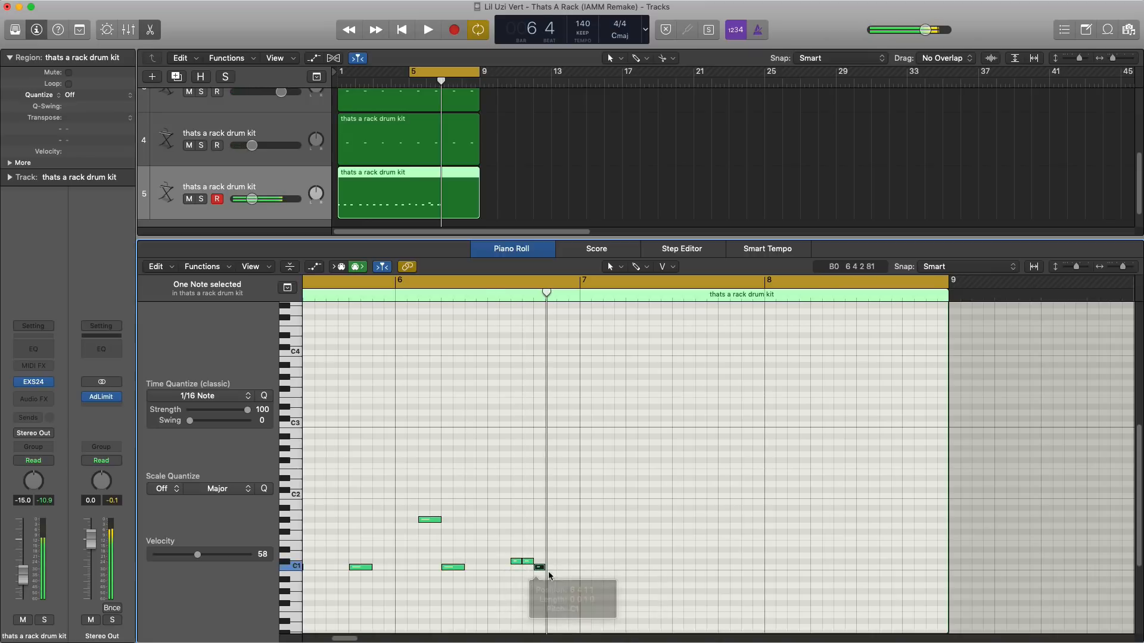
key(space)
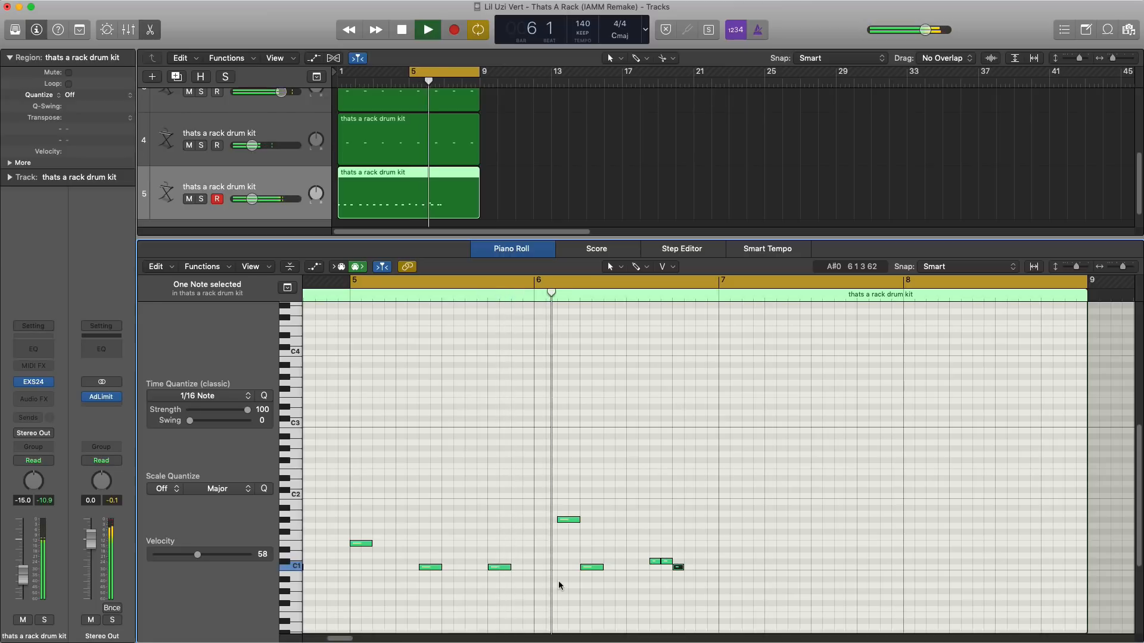
Lengthen the first short C#1 note to two sixteenths and shift the two following notes one sixteenth to the right.
key(space)
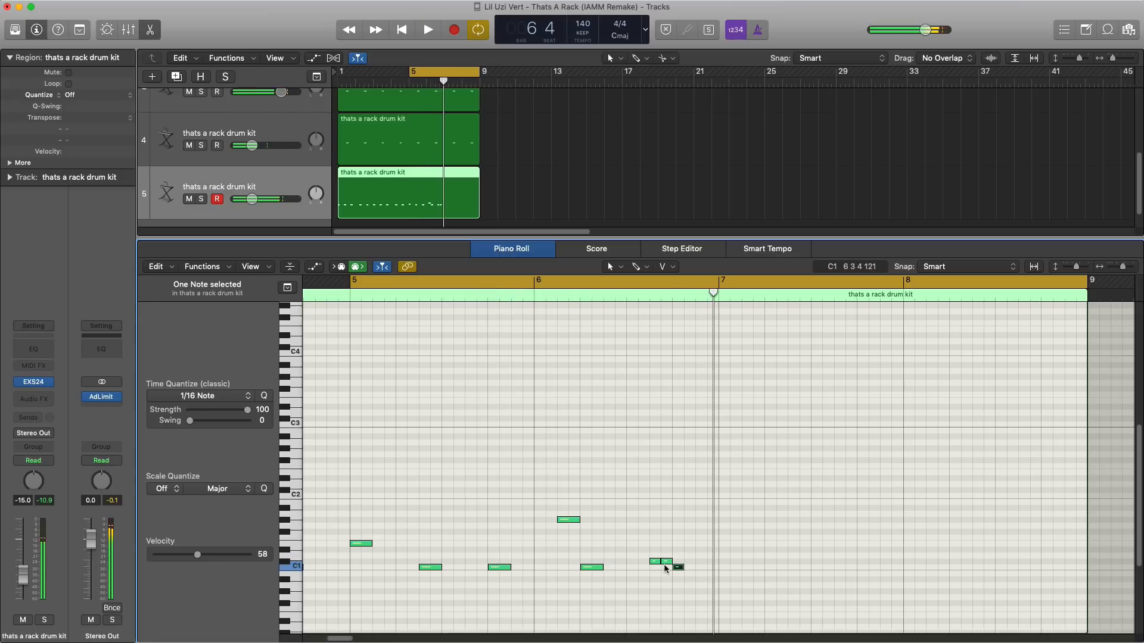
mouse_move(667, 563)
mouse_down()
mouse_move(678, 564)
mouse_move(668, 565)
mouse_up()
key(space)
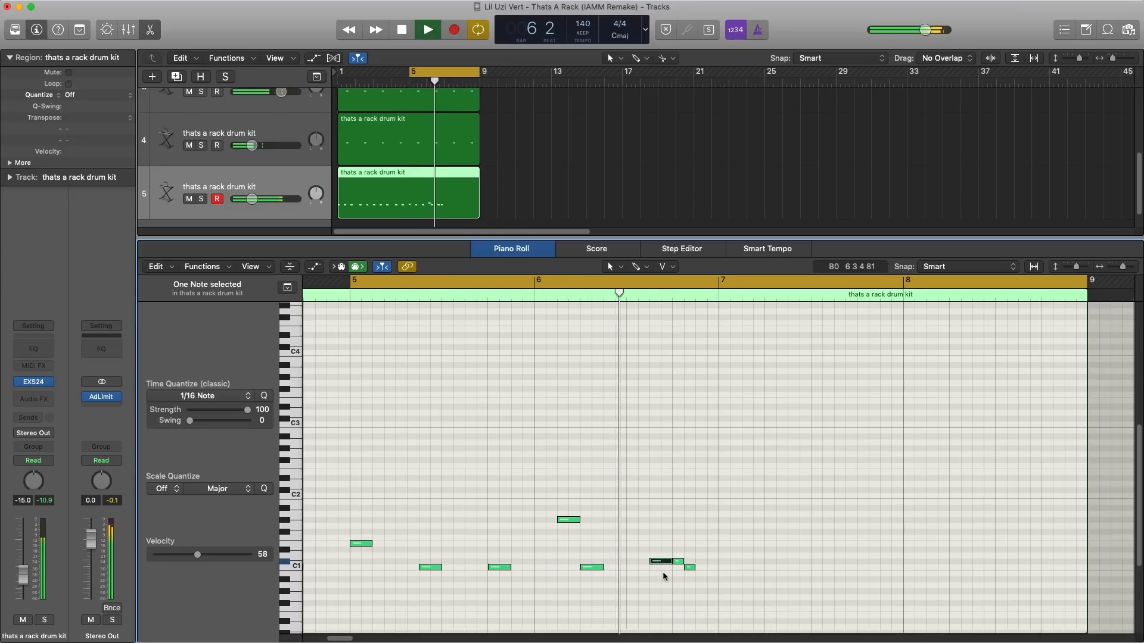
Add a note at 6 4 3, at the end of bar 6, and move it down to A1.
key(space)
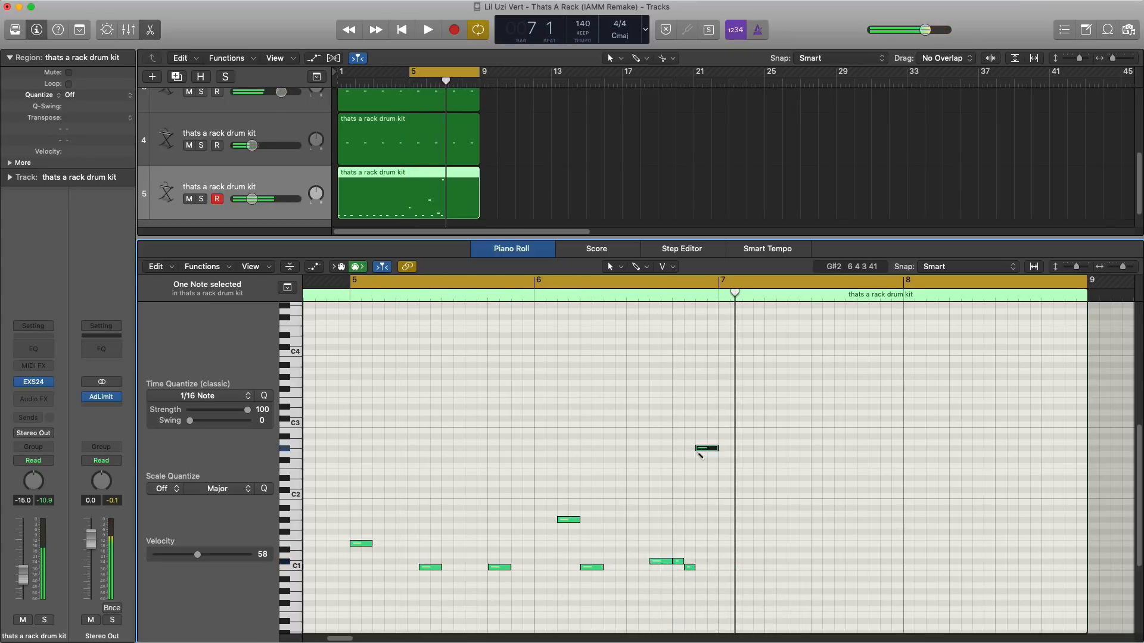
key(space)
drag(700, 454, 702, 516)
mouse_move(701, 488)
key(space)
key(space)
click(702, 516)
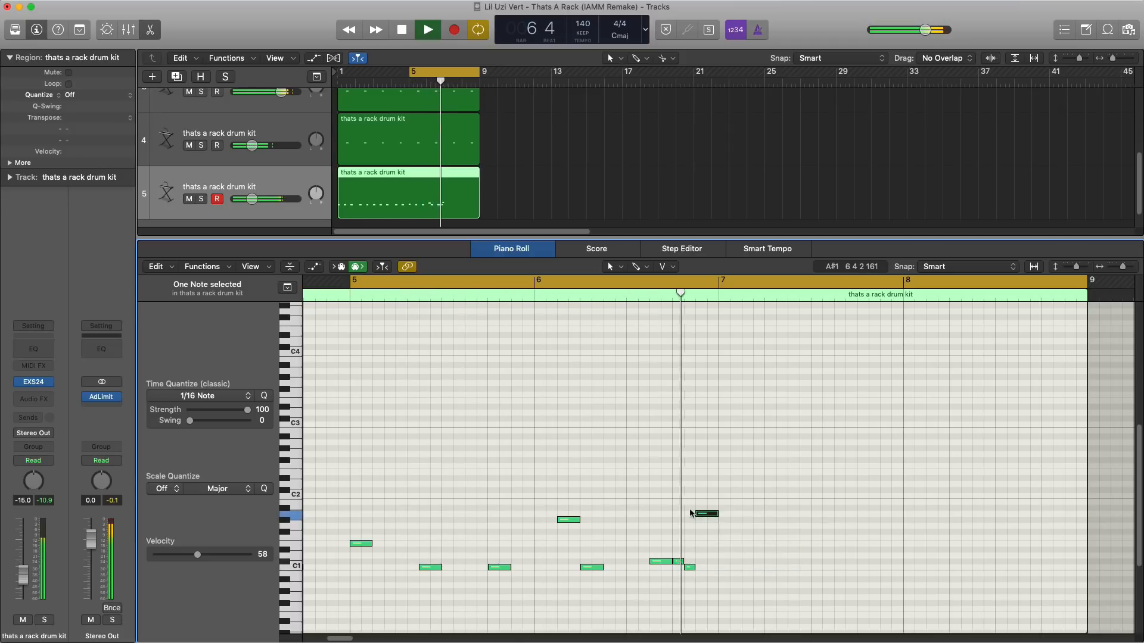
Add three C1 notes in bar 7, at 7 1 1, 7 2 3 and 7 4 1.
click(720, 567)
key(space)
click(789, 566)
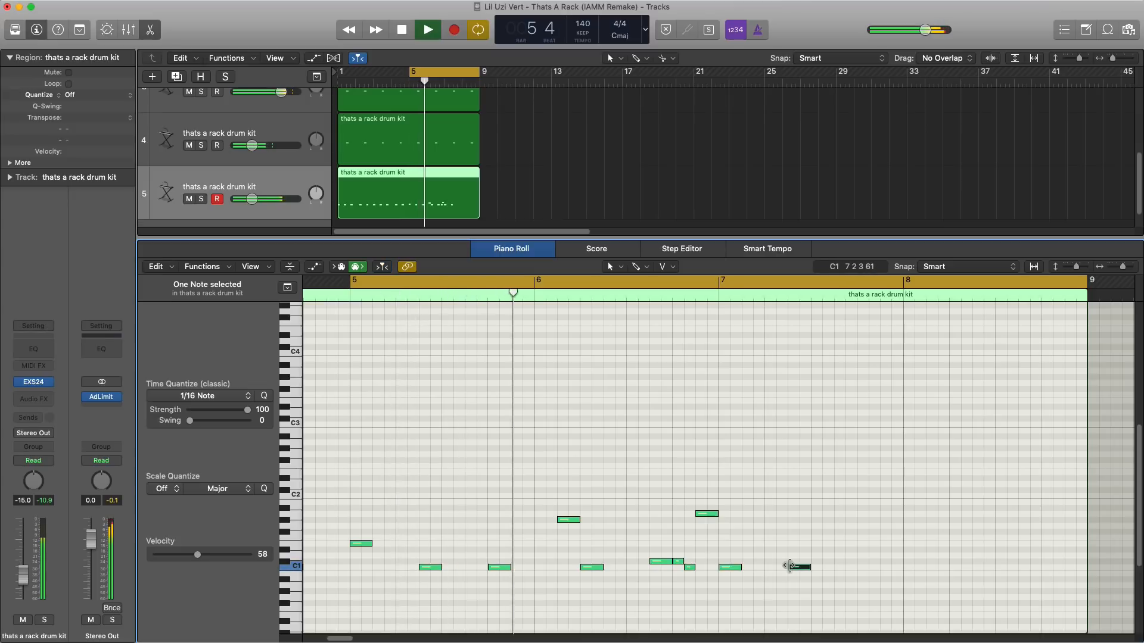
click(859, 567)
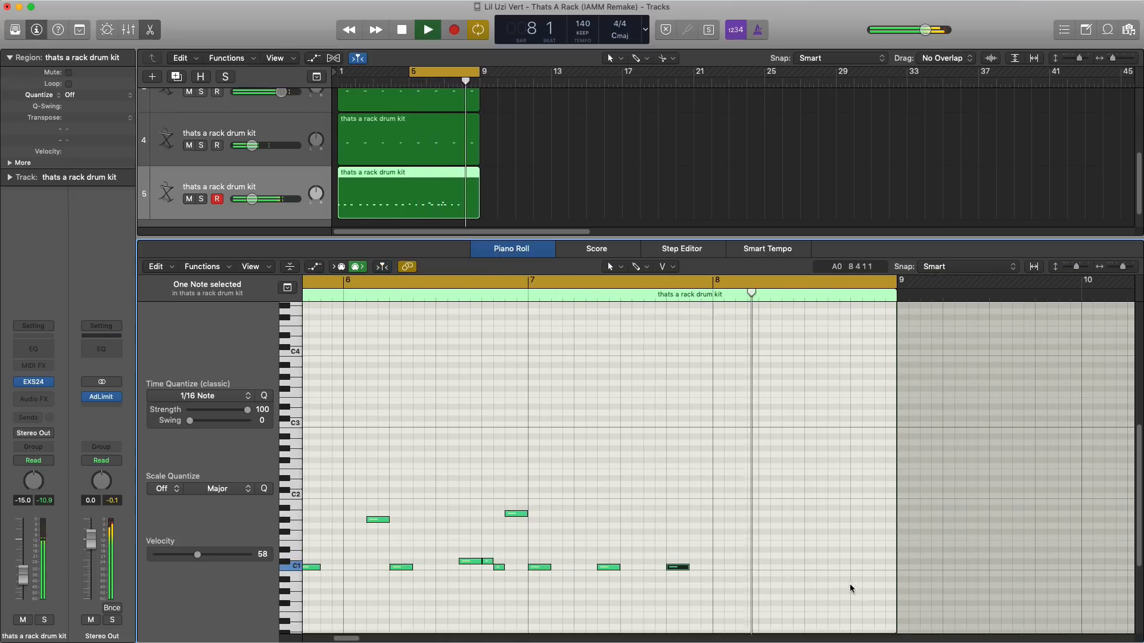
Add a note at 8 2 1 in bar 8 and set its pitch to C1.
key(space)
key(space)
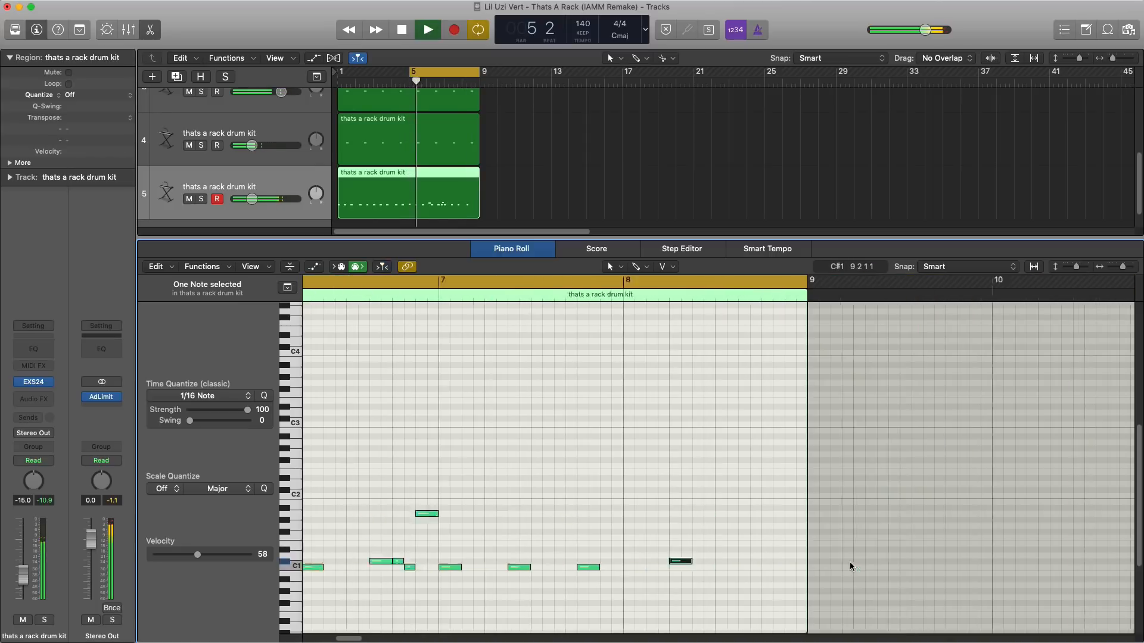
drag(621, 566, 621, 572)
Limit the cycle range to bar 8 and add two C#1 notes at 8 3 3 and 8 4 1.
drag(566, 281, 739, 302)
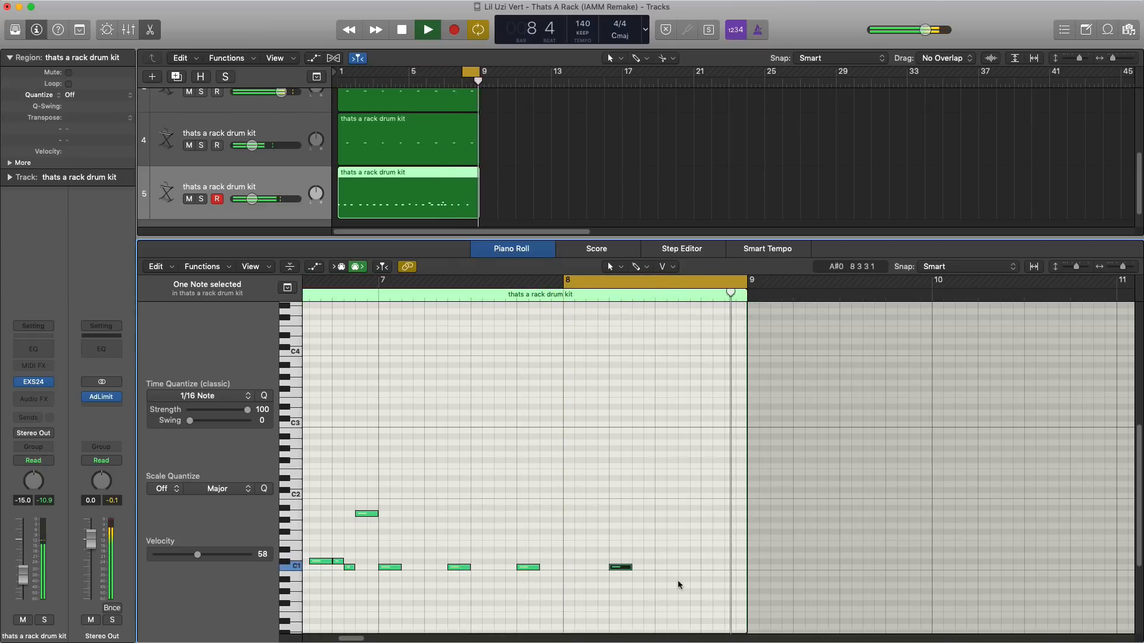
key(space)
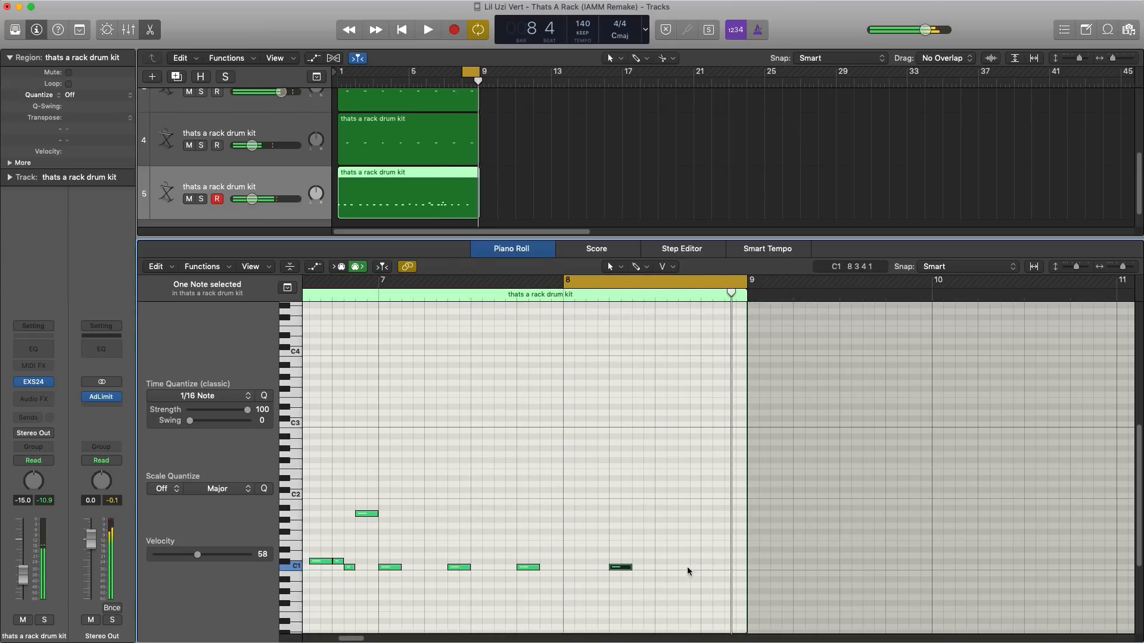
super+click(685, 563)
key(space)
drag(684, 561, 708, 563)
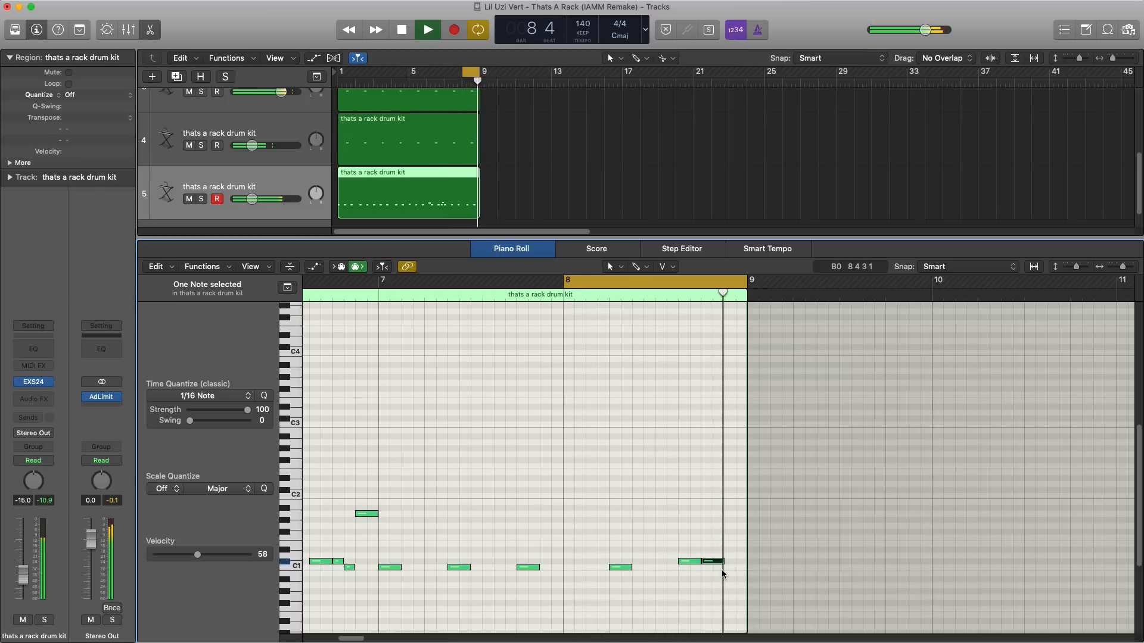
Add a C1 note at 8 4 2 and a D2 note at 8 4 3 at the end of bar 8.
super+click(720, 569)
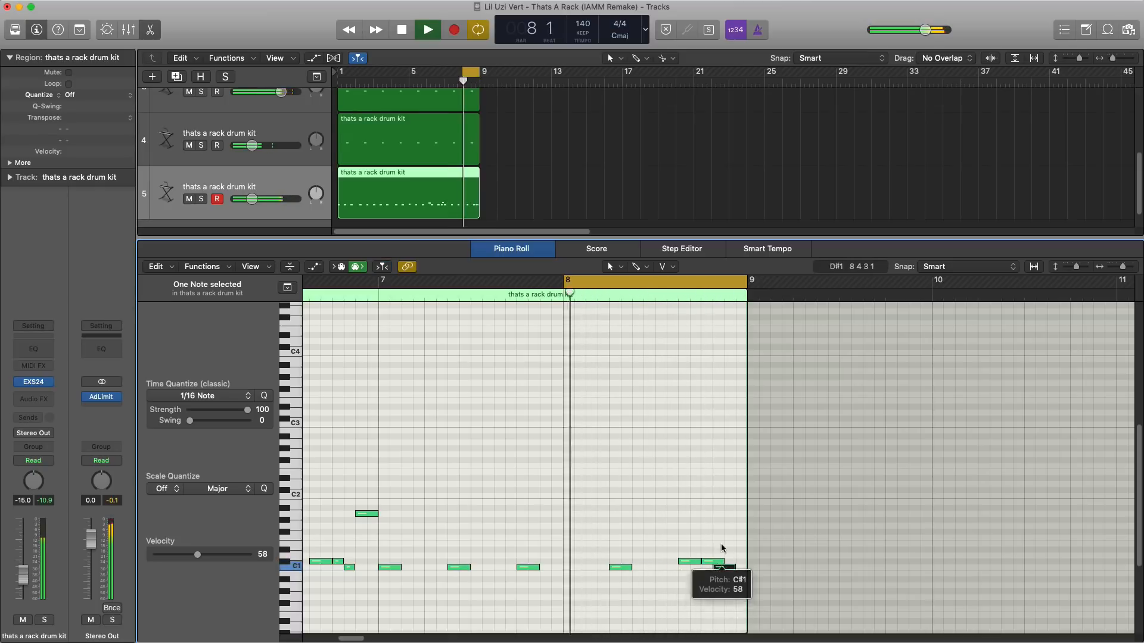
super+click(726, 485)
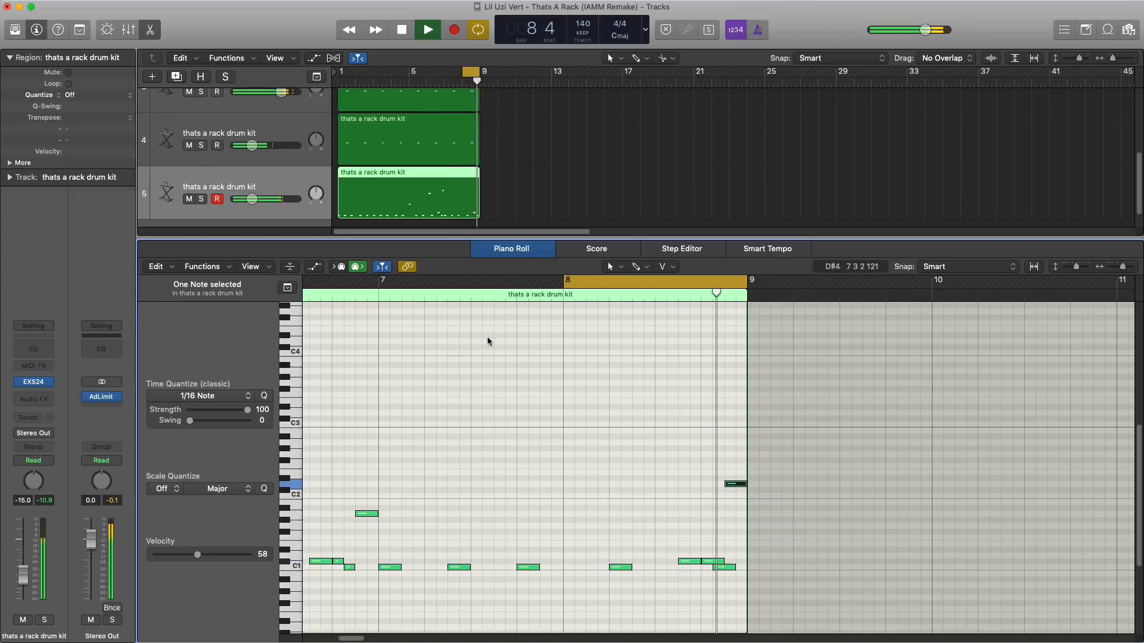
Extend the cycle range over bars 1 to 8, play the beat back and set track 5's volume to -10.2 dB.
key(e)
drag(343, 77, 480, 77)
key(space)
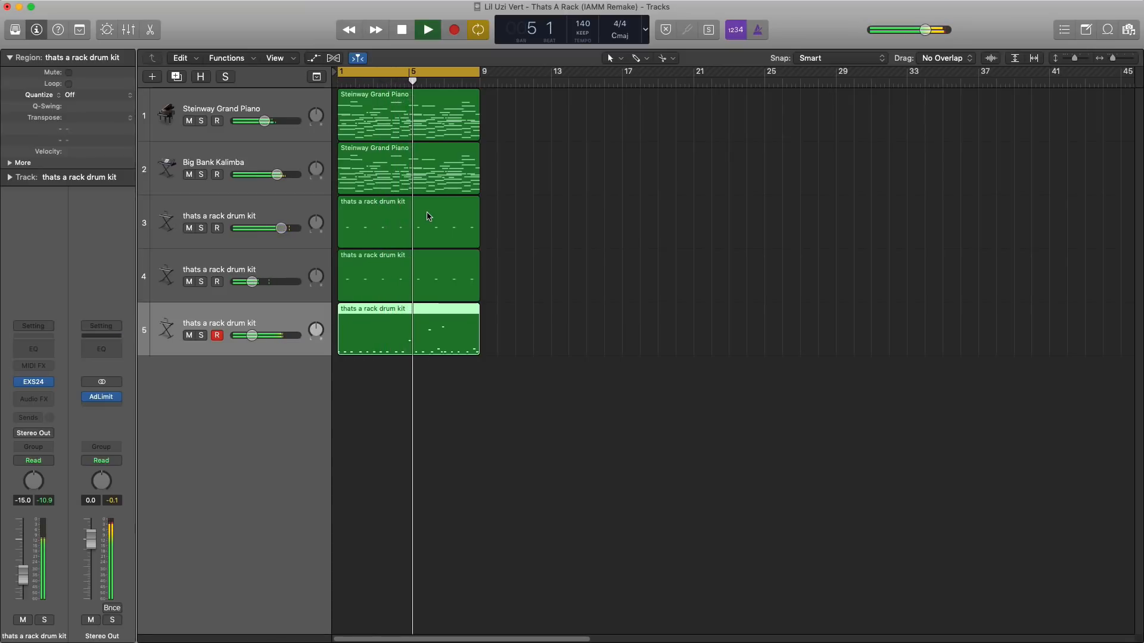
key(space)
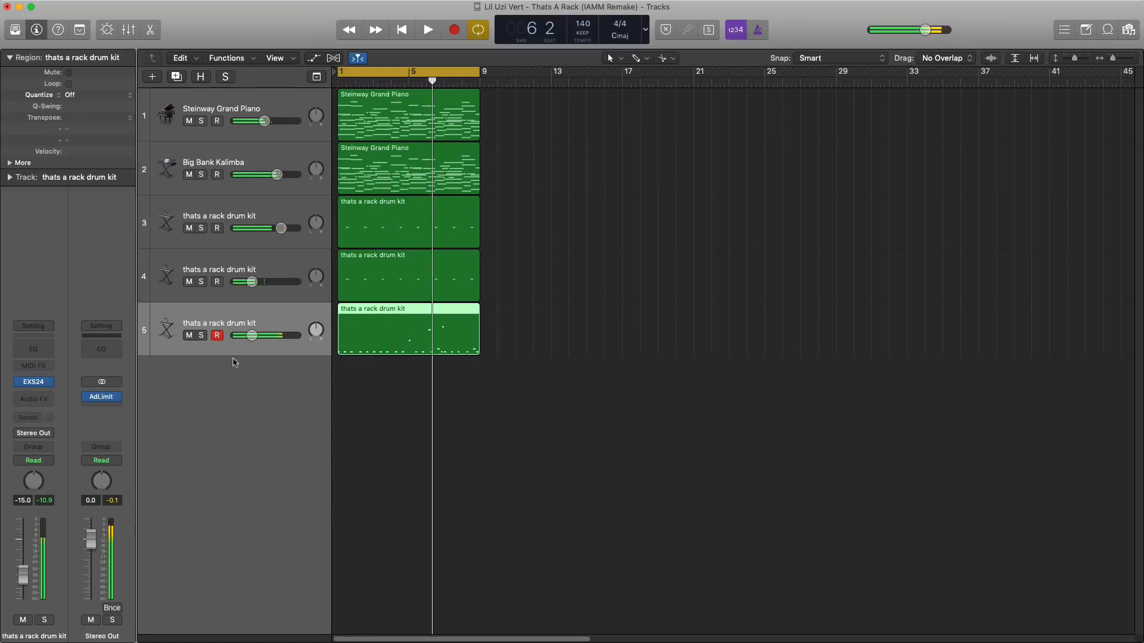
key(space)
mouse_move(259, 335)
mouse_down()
mouse_move(271, 341)
mouse_move(248, 337)
mouse_up()
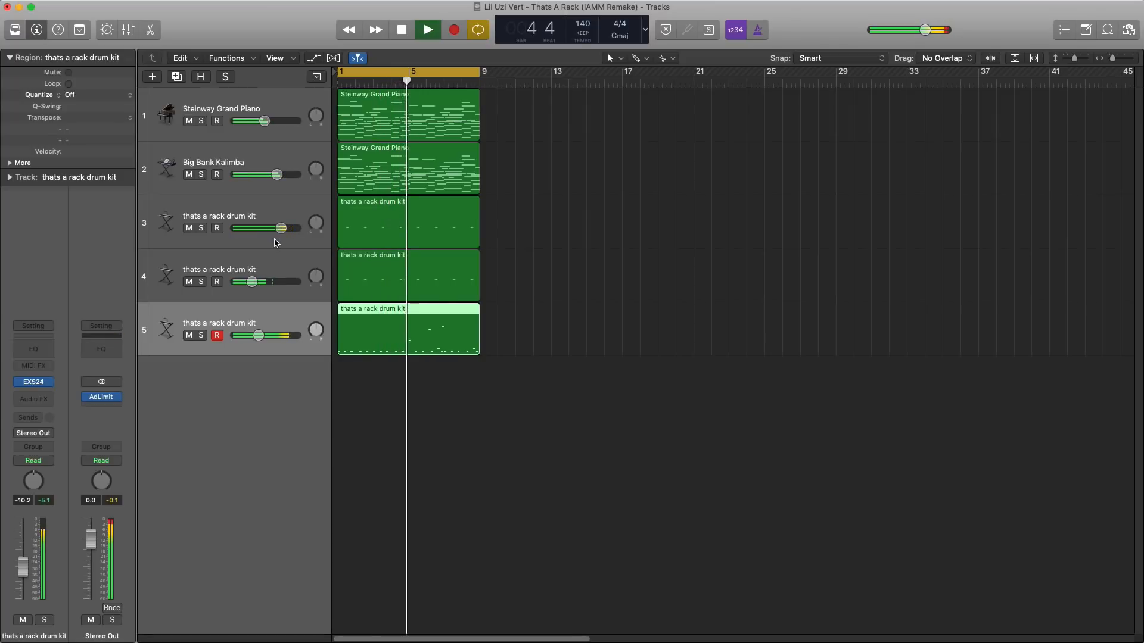
Create one new instrument track, copy track 5's region onto it and keep only the copy's first four bars.
click(152, 76)
key(Return)
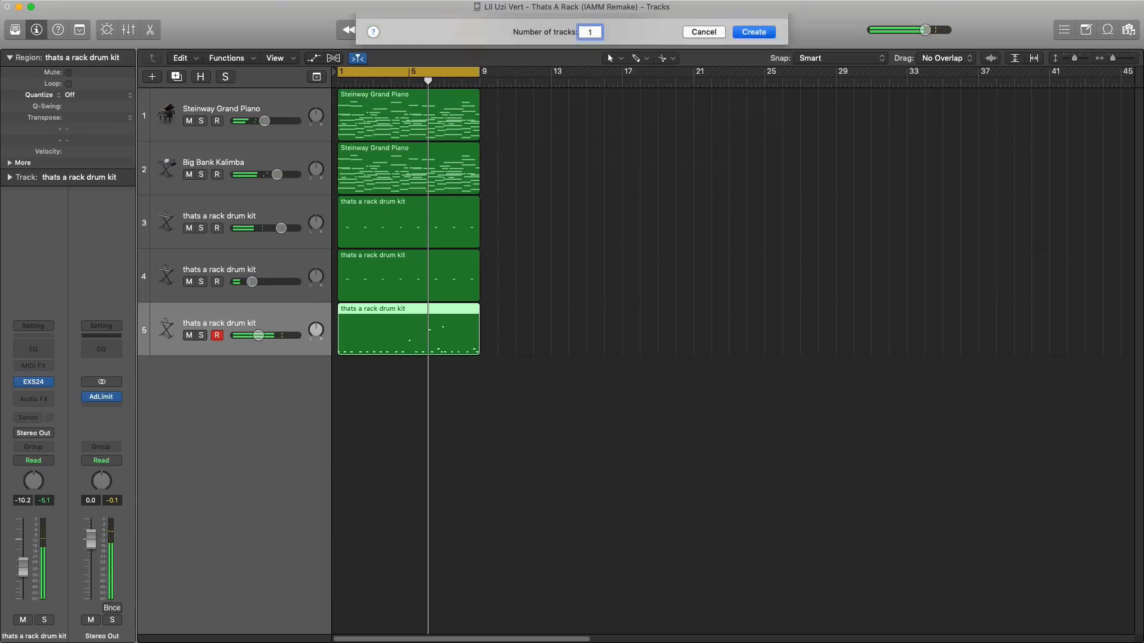
drag(404, 352, 404, 384)
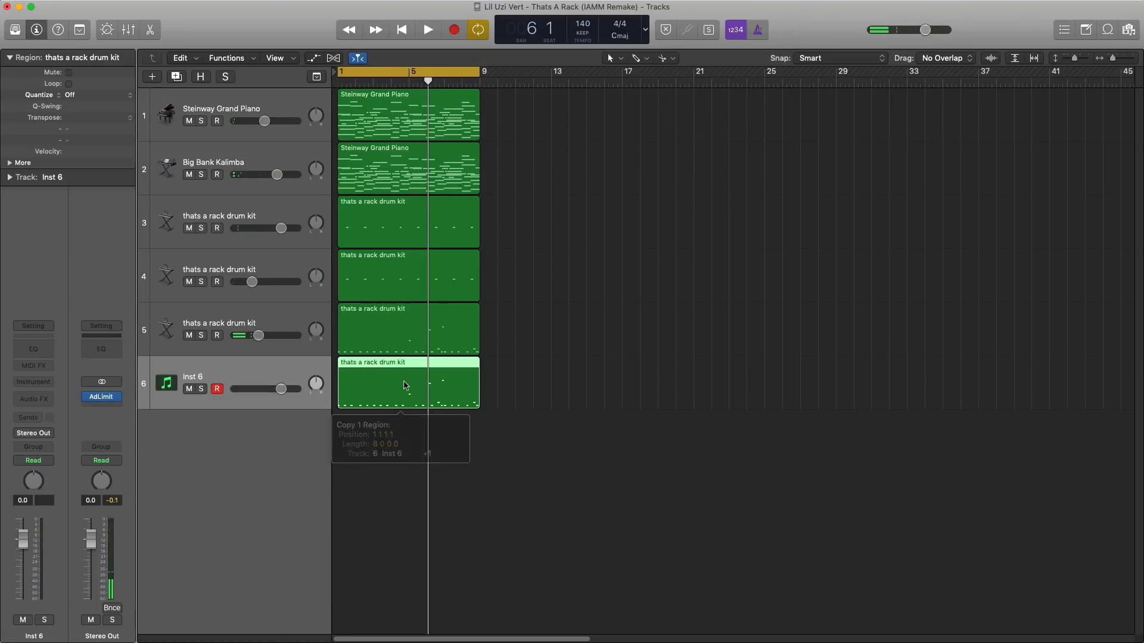
right_click(409, 377)
key(Delete)
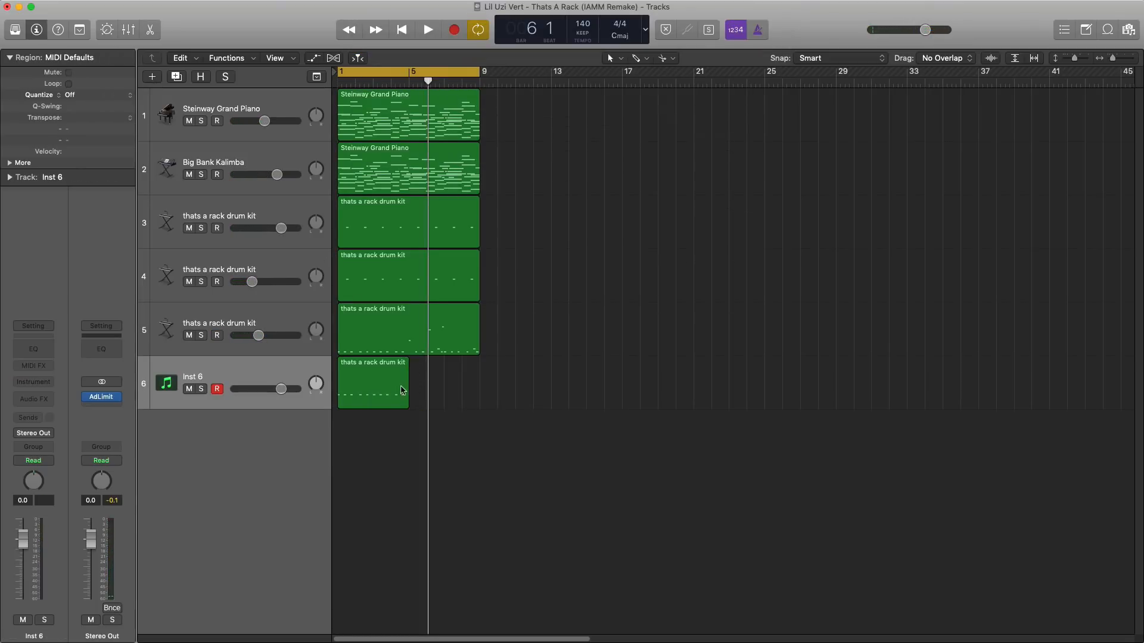
Repeat the copied region's notes to fill eight bars and move all of them up to F2.
double_click(401, 387)
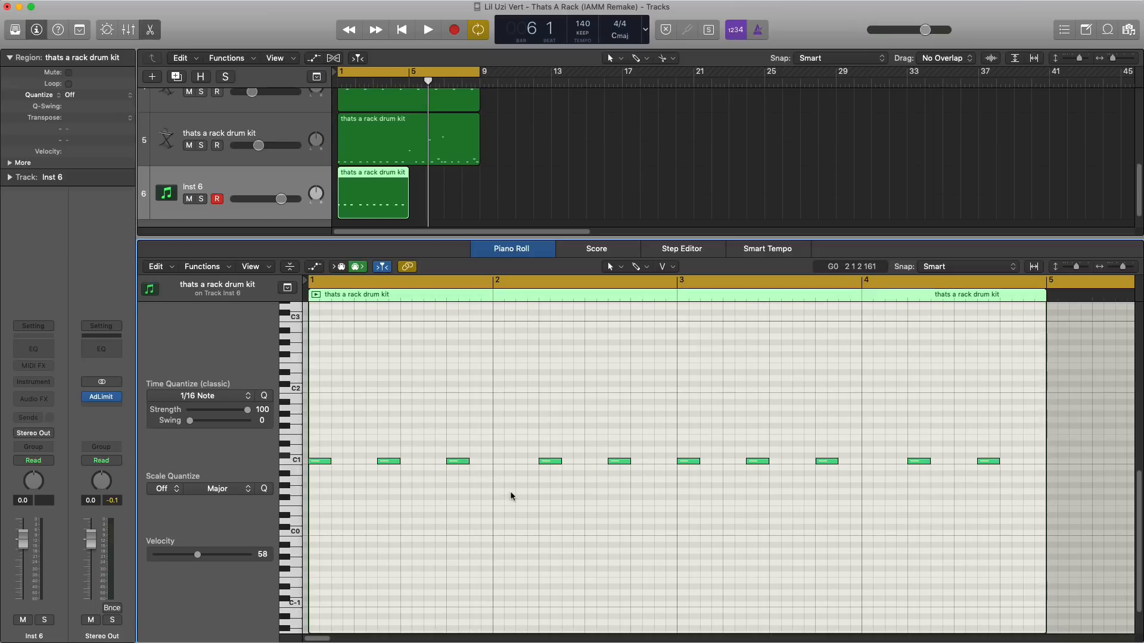
key(super+r)
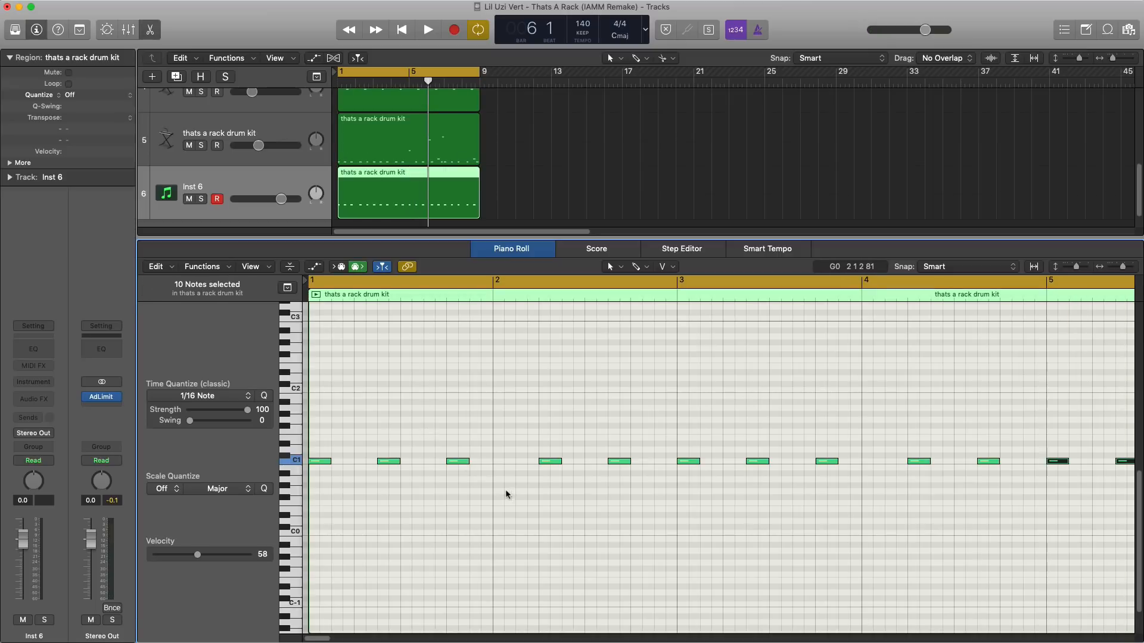
key(super+a)
drag(321, 466, 325, 364)
Duplicate track 5, move the new region onto the duplicate and delete the emptied Inst 6 track.
click(217, 127)
key(super+d)
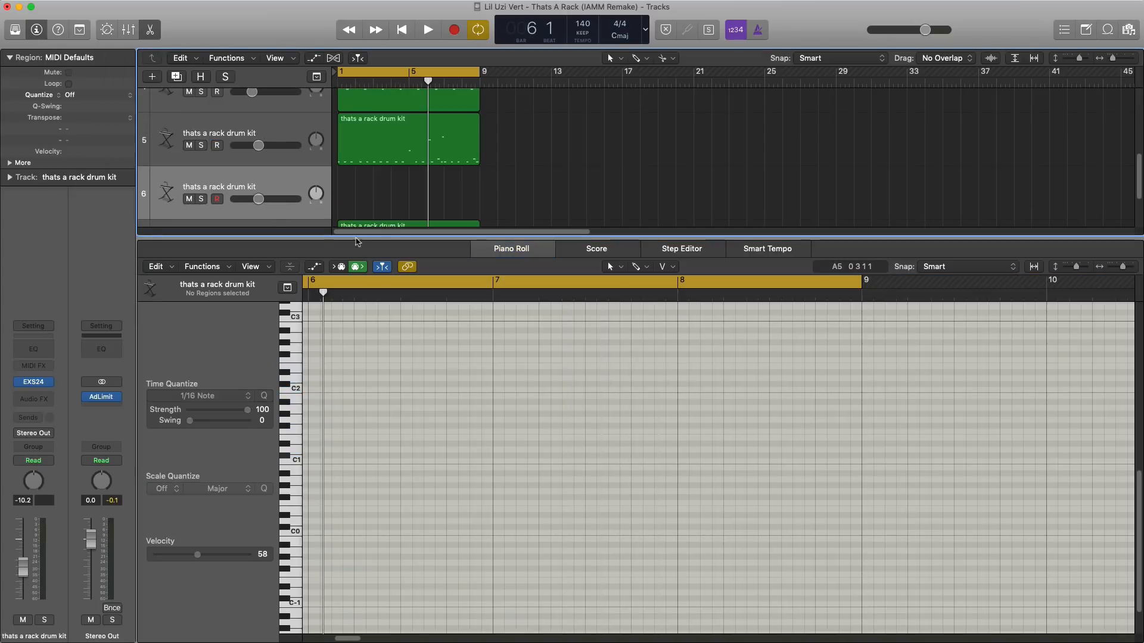
drag(392, 210, 390, 192)
click(231, 213)
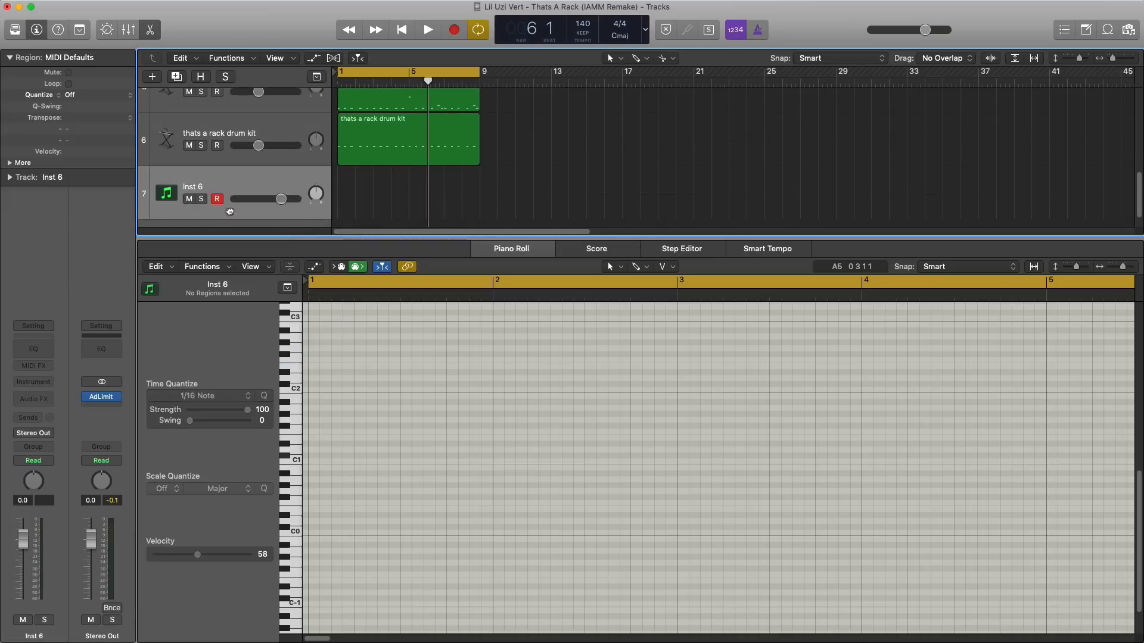
key(BackSpace)
key(super+z)
Audition the pattern on track 6 and transpose all its notes up to C3 and then higher.
key(space)
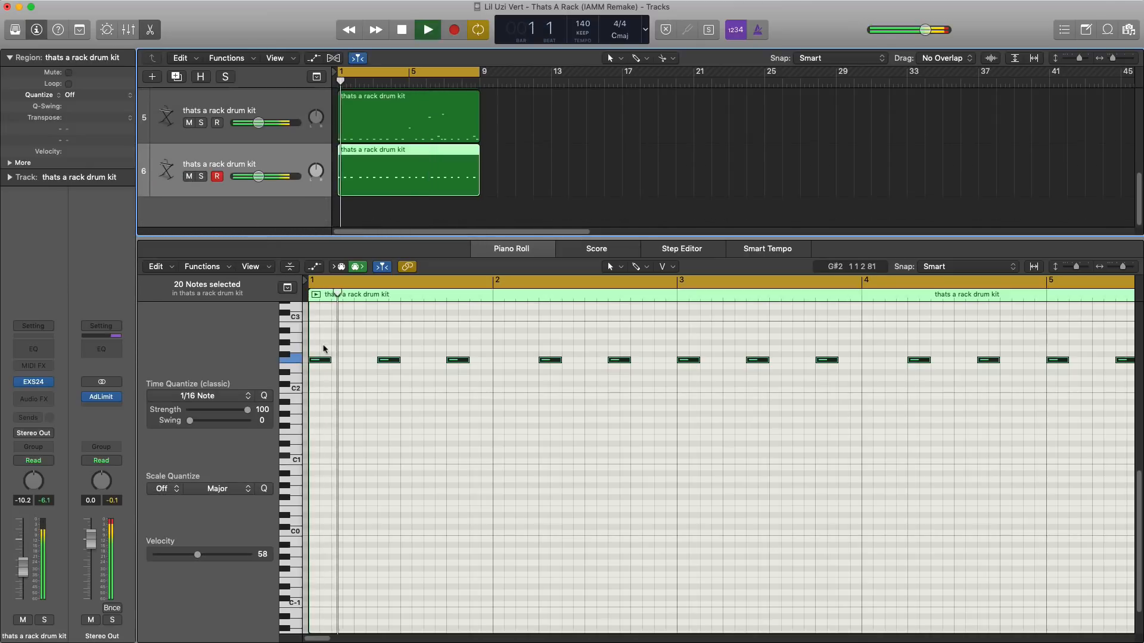
key(space)
drag(318, 361, 322, 320)
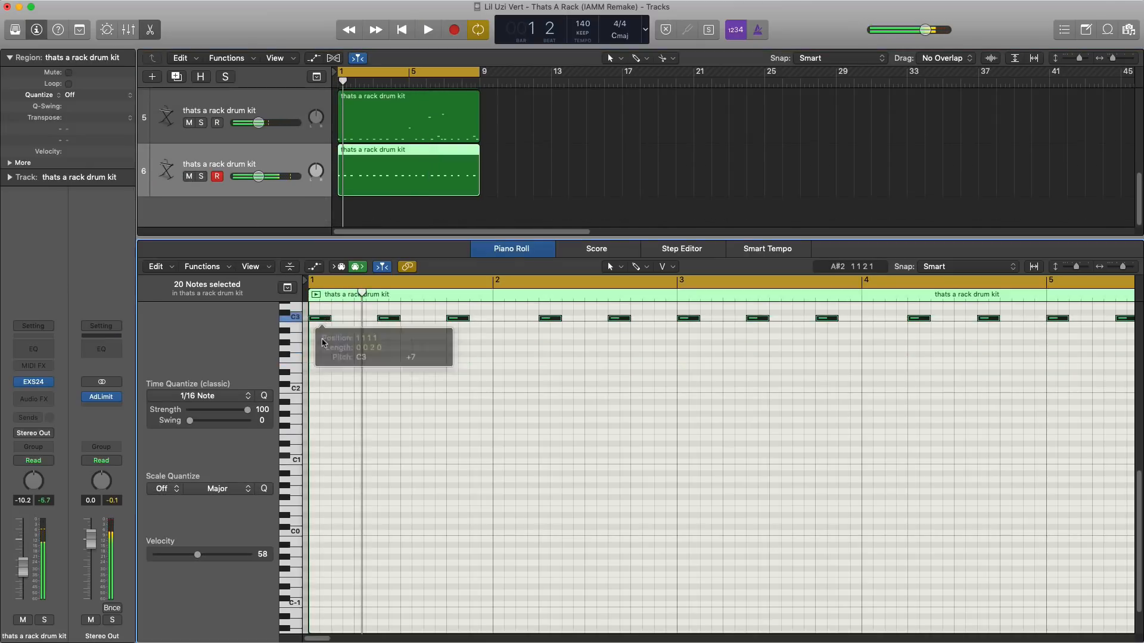
scroll(323, 472, up, 4)
drag(324, 442, 321, 370)
Play the whole beat back and set track 6's volume to -10.4 dB.
key(space)
drag(258, 176, 263, 182)
key(p)
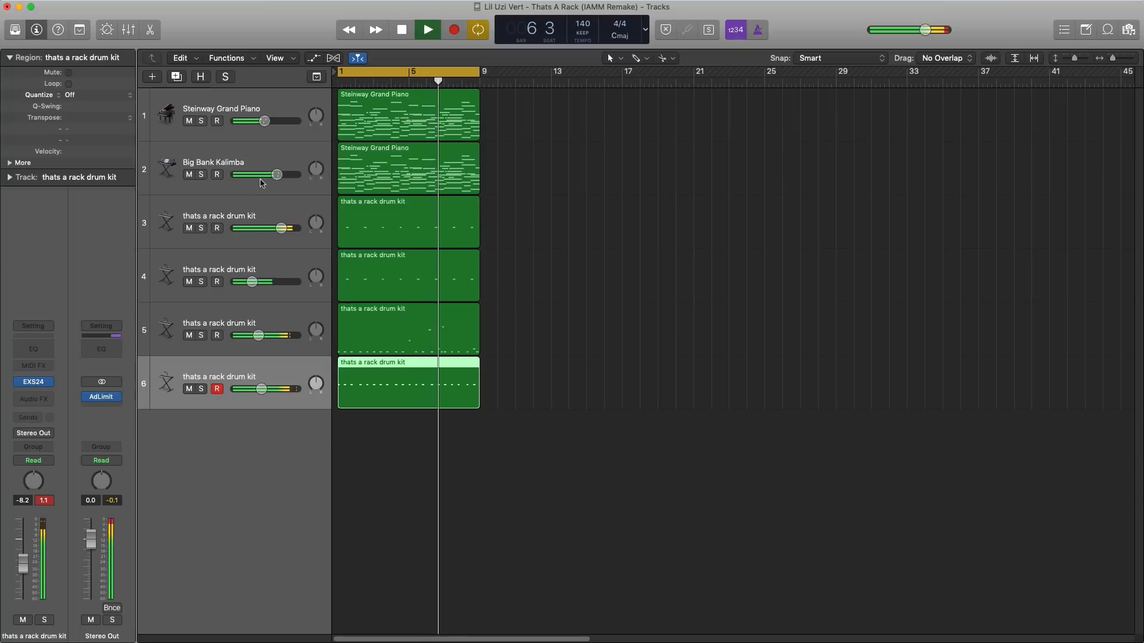
drag(261, 389, 257, 388)
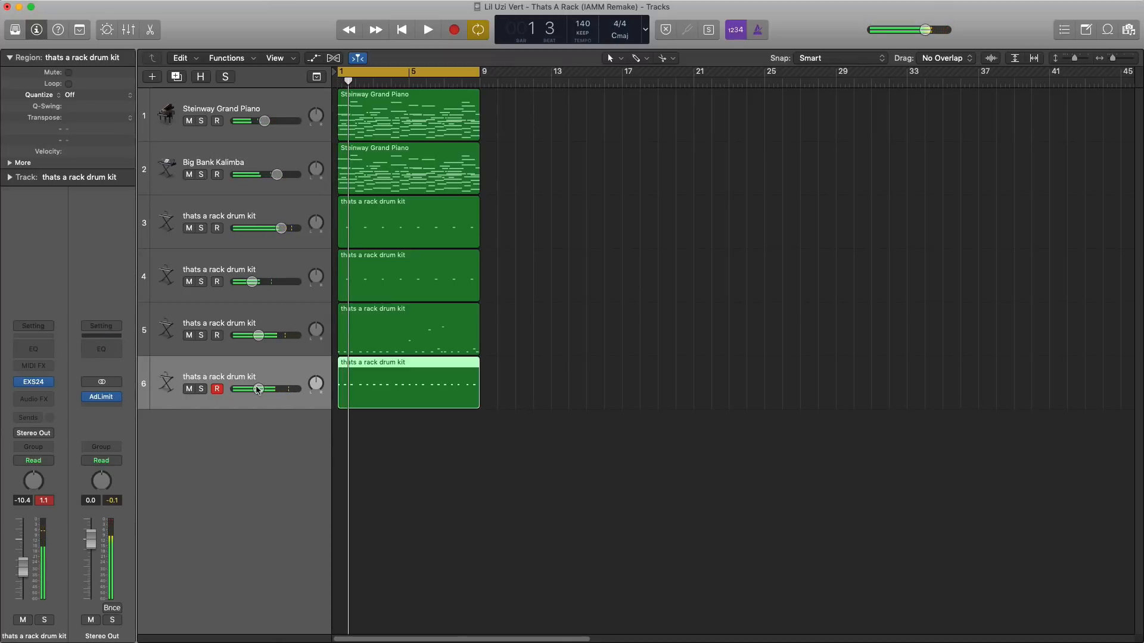
Duplicate track 6 as track 7, extend an empty region on it to eight bars and open it for note editing.
click(177, 77)
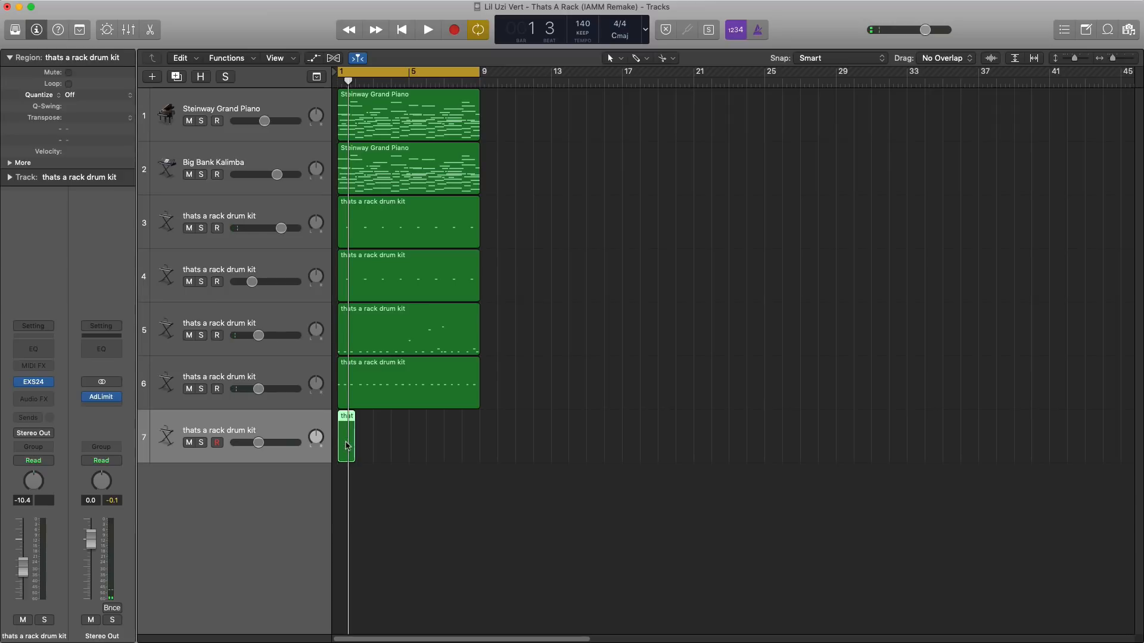
drag(354, 445, 480, 444)
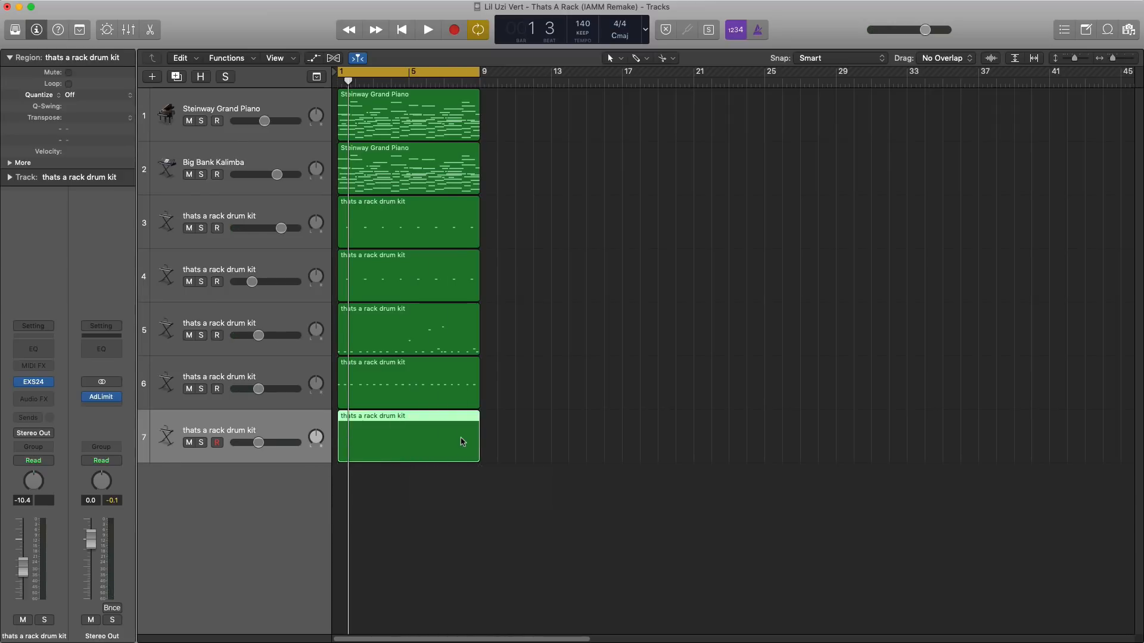
double_click(461, 442)
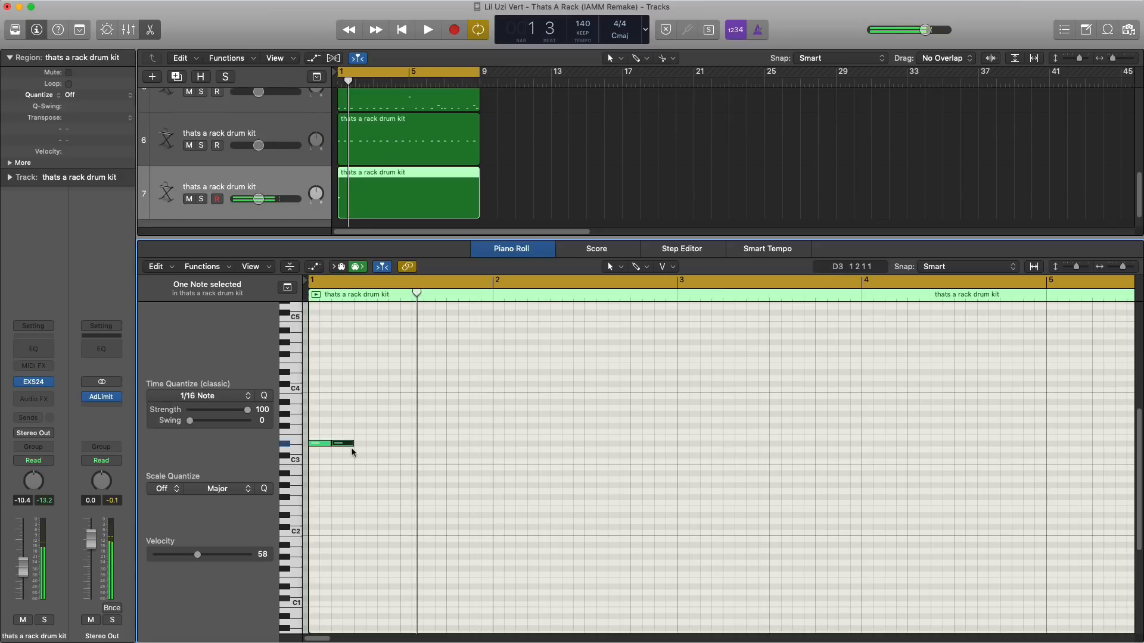
Add D#3 notes at 1 1 1, 1 1 3 and 1 2 1, and shorten the last one to a sixteenth.
key(space)
key(space)
key(space)
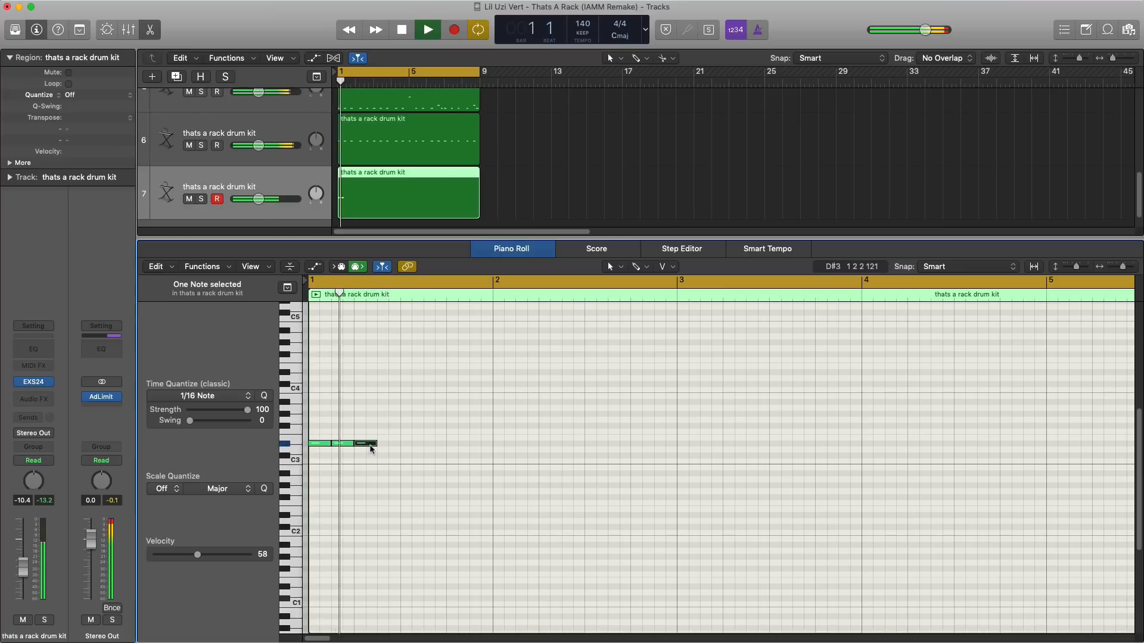
key(space)
drag(375, 446, 366, 449)
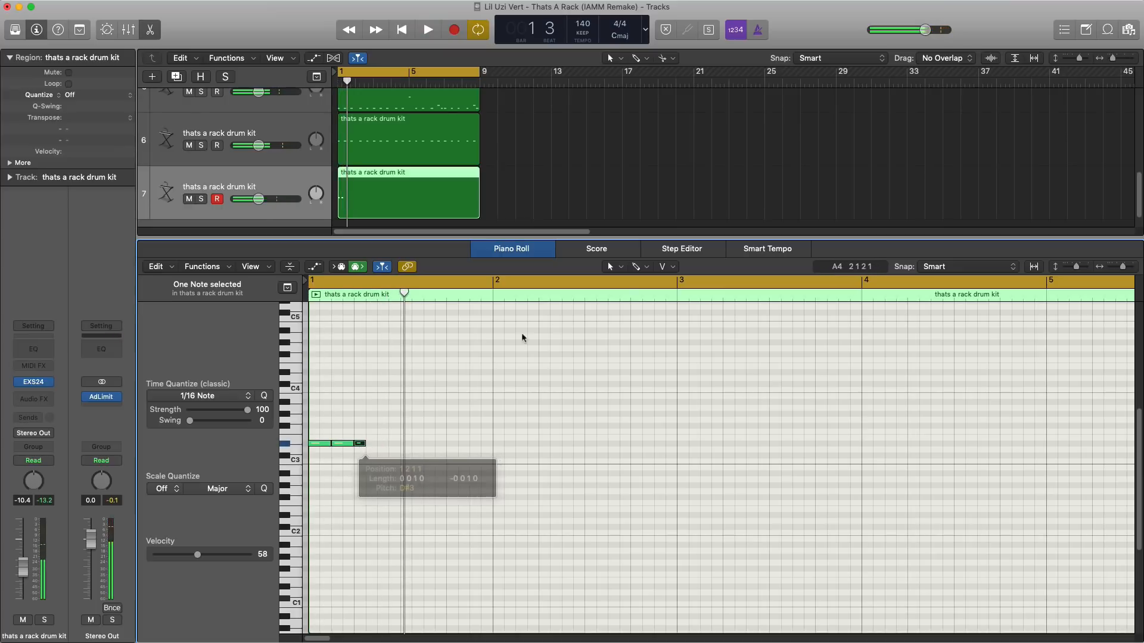
Set Time Quantize to 1/64 Note and brush in a very short roll of D#3 notes at 1 2 2.
click(640, 267)
click(661, 469)
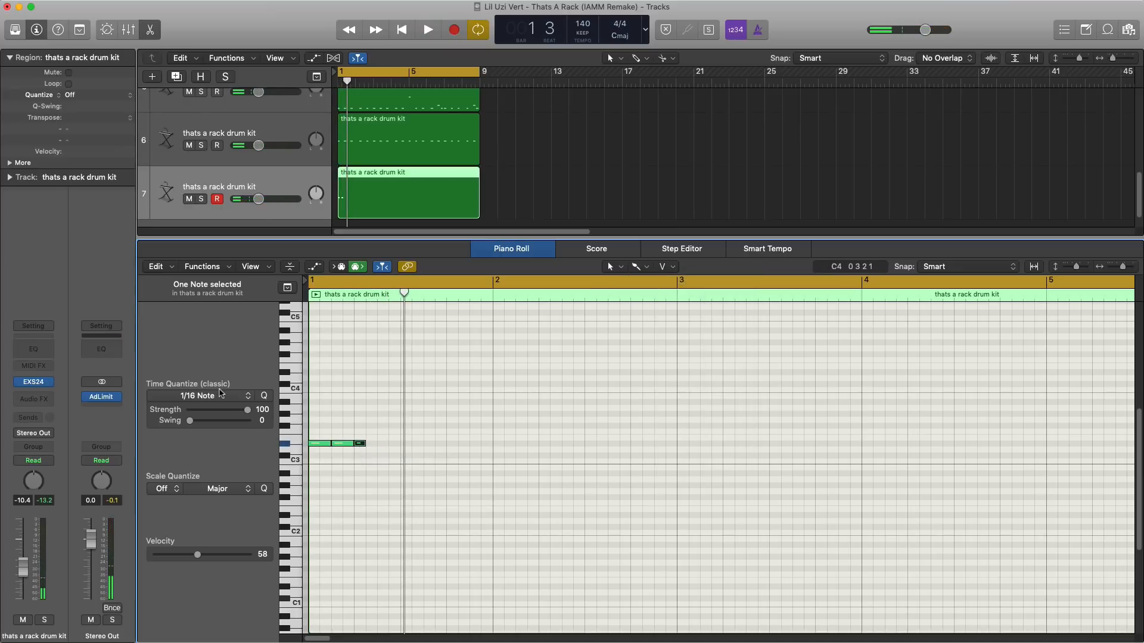
click(197, 395)
click(181, 495)
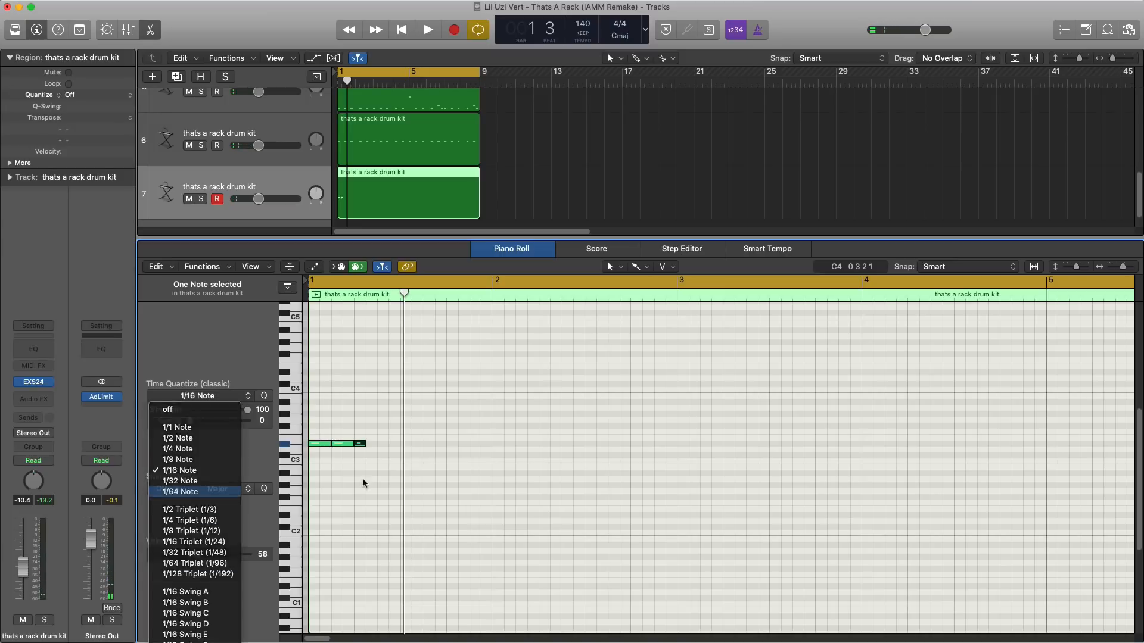
click(374, 448)
key(space)
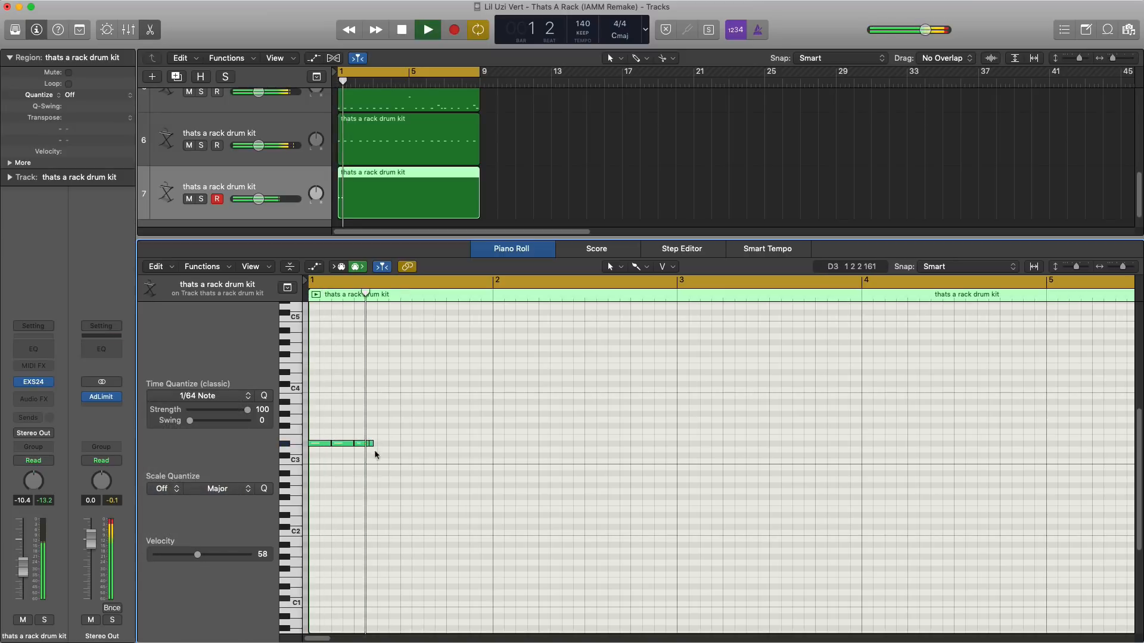
Add eighth-length D#3 notes at 1 2 3, 1 3 1, 1 3 3 and 1 4 1 with the Pencil tool.
click(636, 267)
click(677, 298)
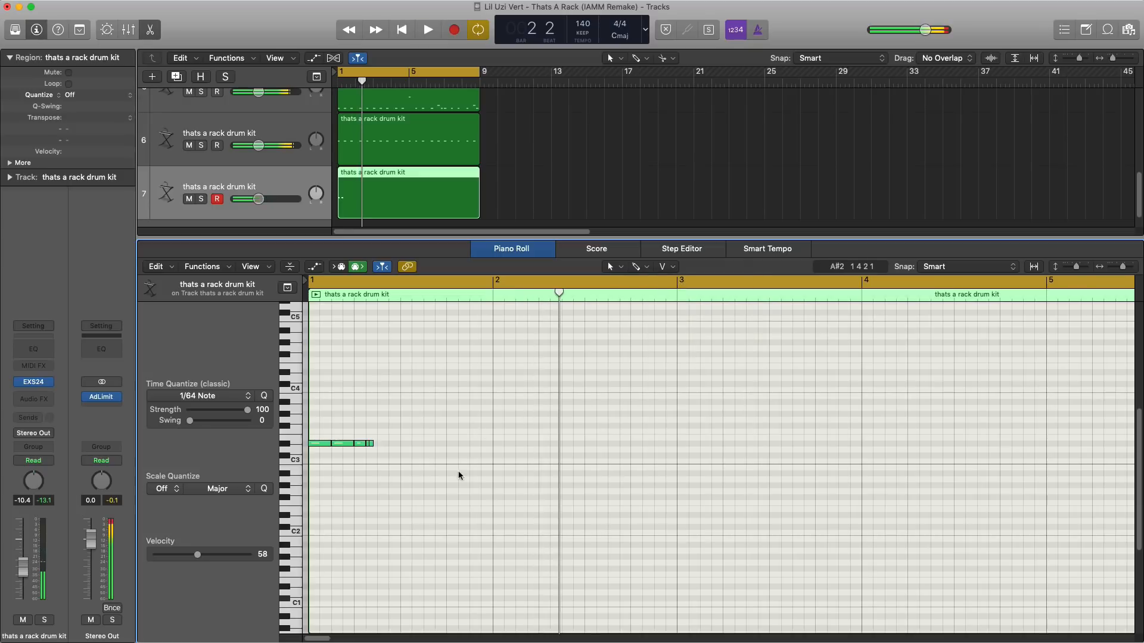
click(382, 438)
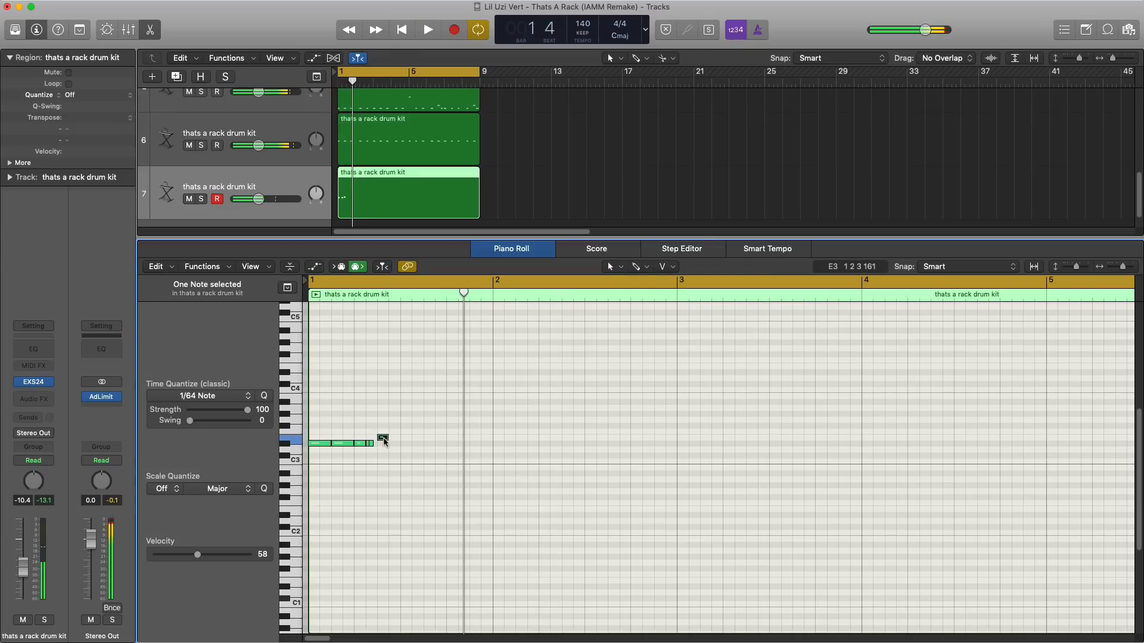
drag(384, 442, 400, 446)
key(space)
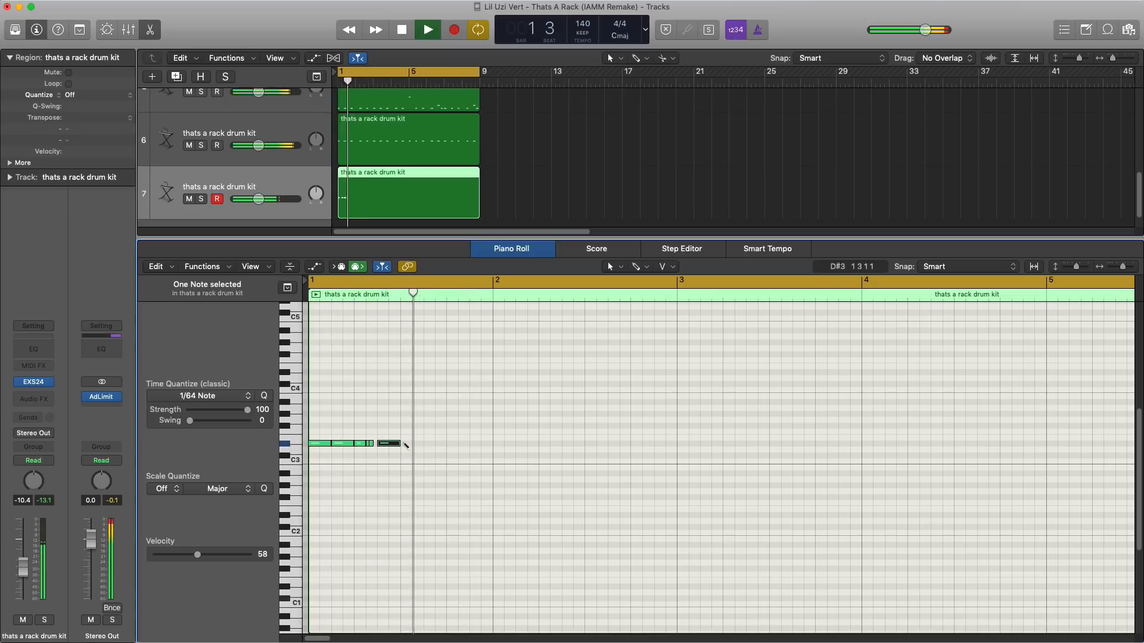
click(429, 446)
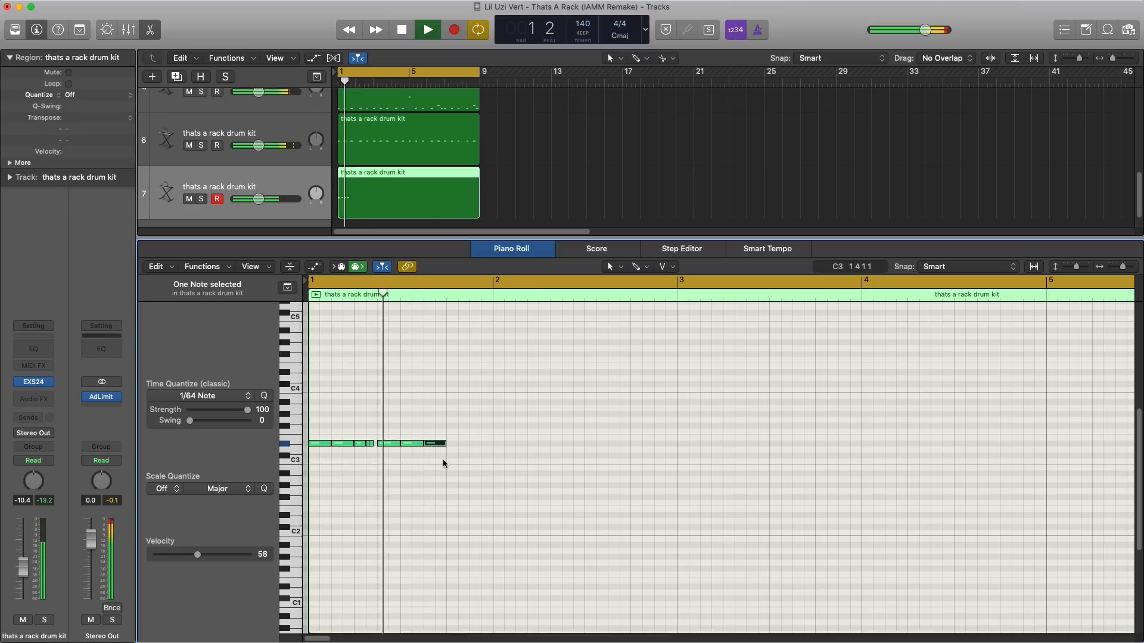
key(space)
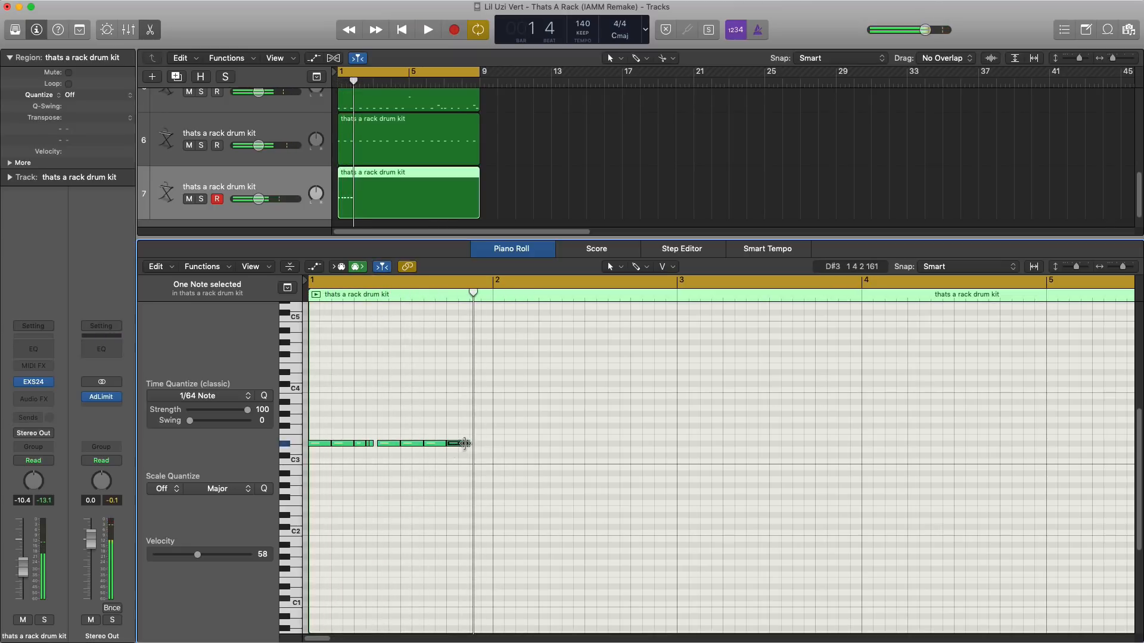
Shorten the D#3 note at 1 4 1 to a sixteenth and add matching sixteenths at 1 4 2 and 1 4 3.
drag(465, 443, 454, 444)
super+click(464, 445)
super+click(474, 445)
key(space)
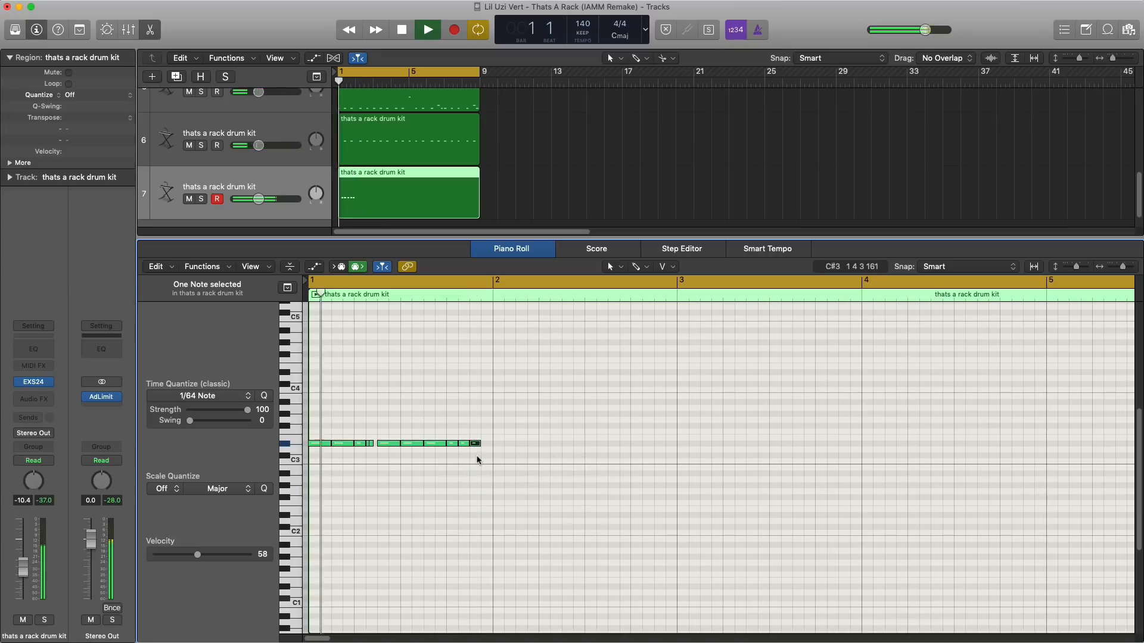
Add a sixteenth note at 2 1 1 in bar 2 and set its pitch to D#3.
super+click(487, 440)
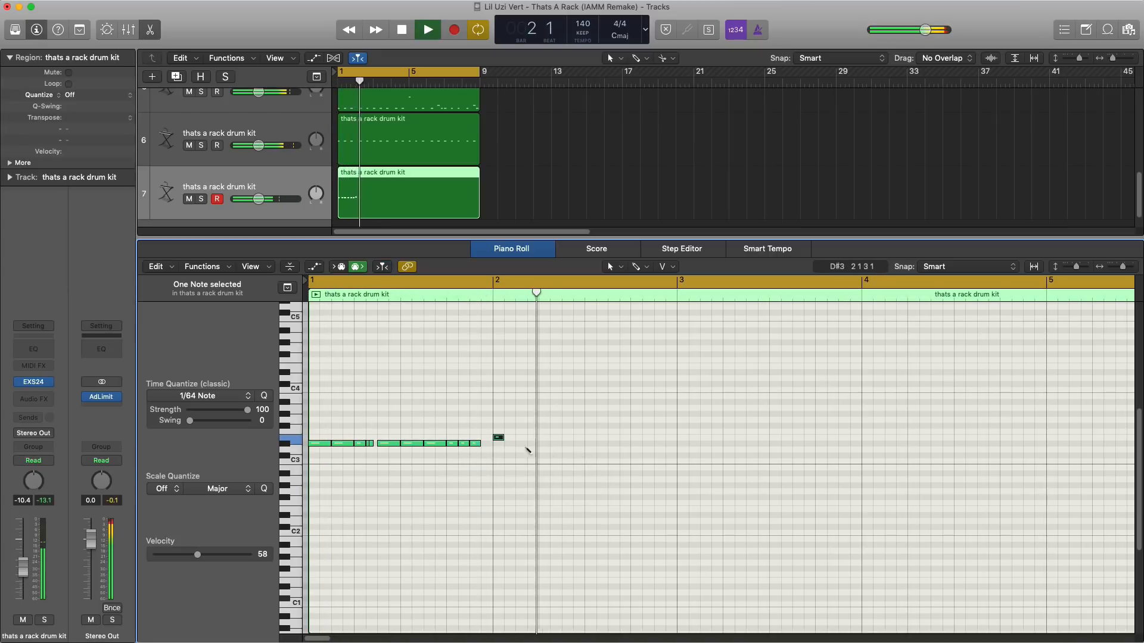
key(space)
drag(498, 441, 498, 447)
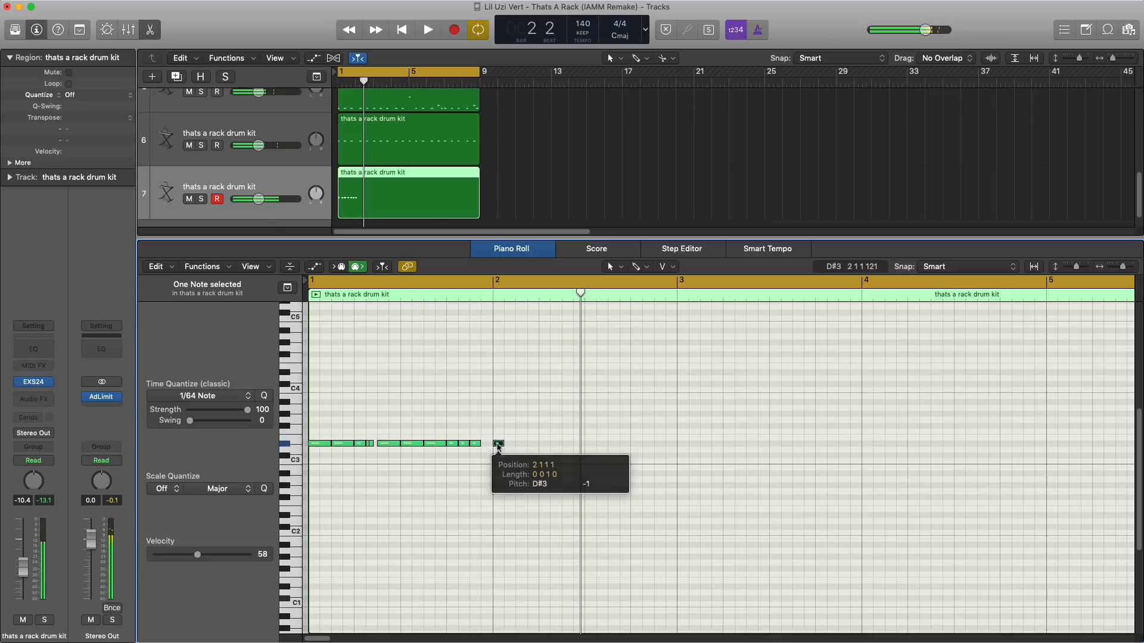
Play the pattern back and lower track 7's volume to -13.8 dB.
key(space)
drag(258, 199, 255, 199)
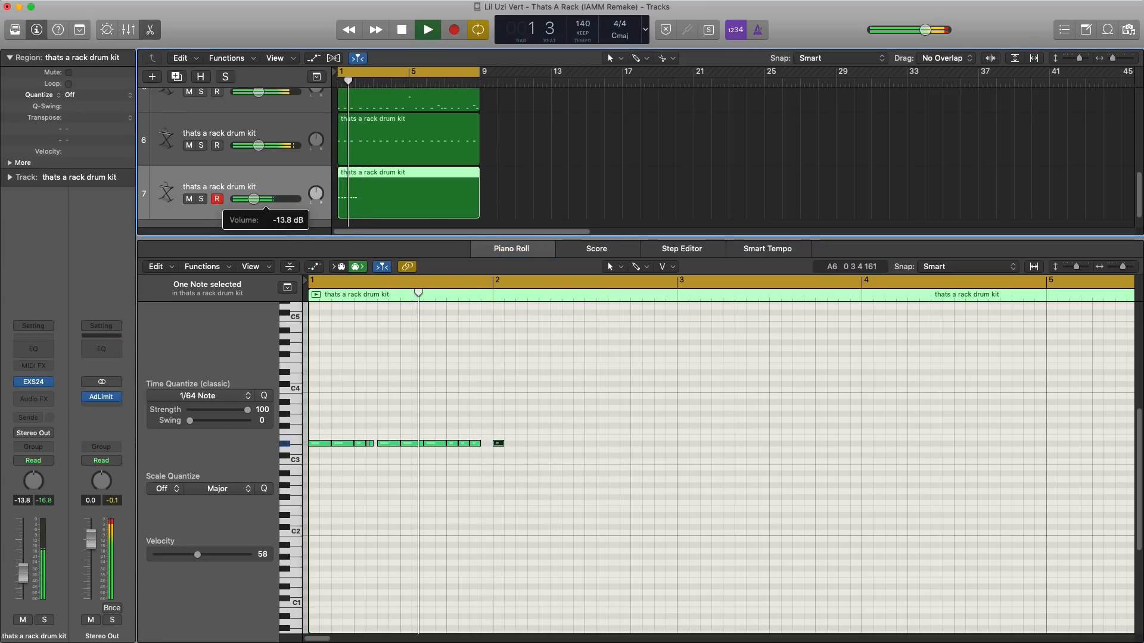
key(space)
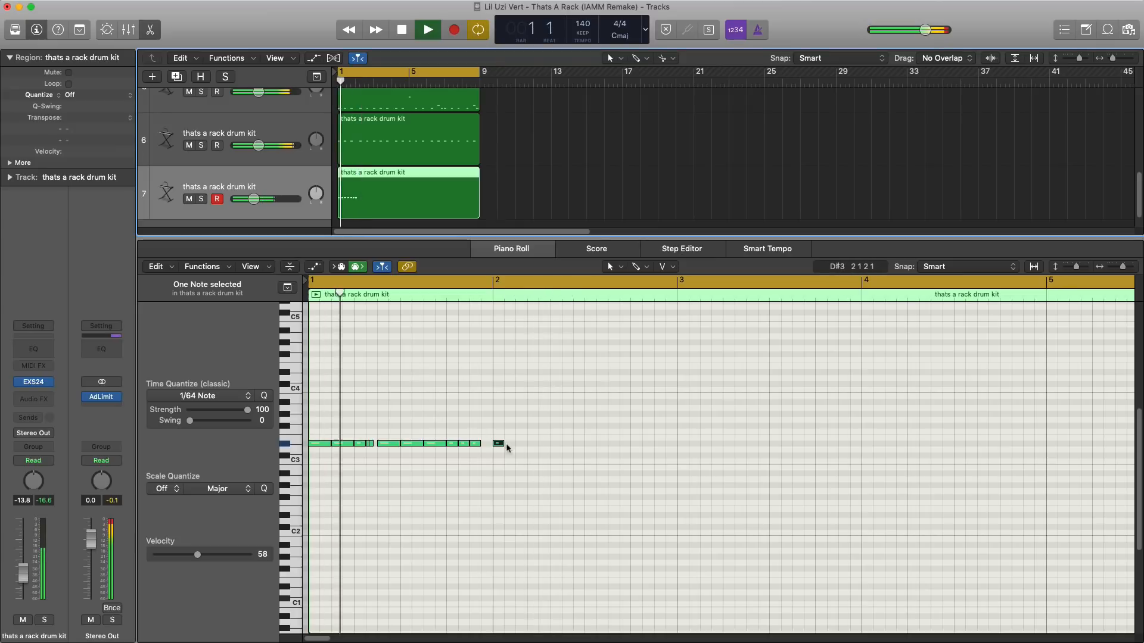
Add sixteenth-length D#3 notes at 2 1 3 and 2 2 1 and play the pattern back.
click(521, 443)
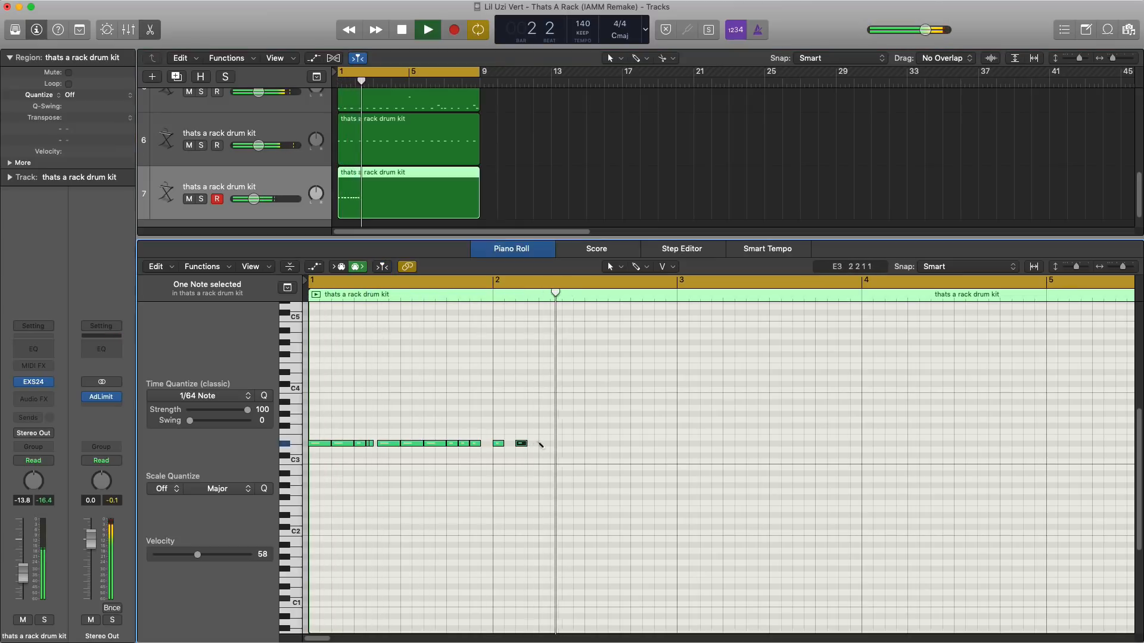
click(544, 443)
key(space)
key(space)
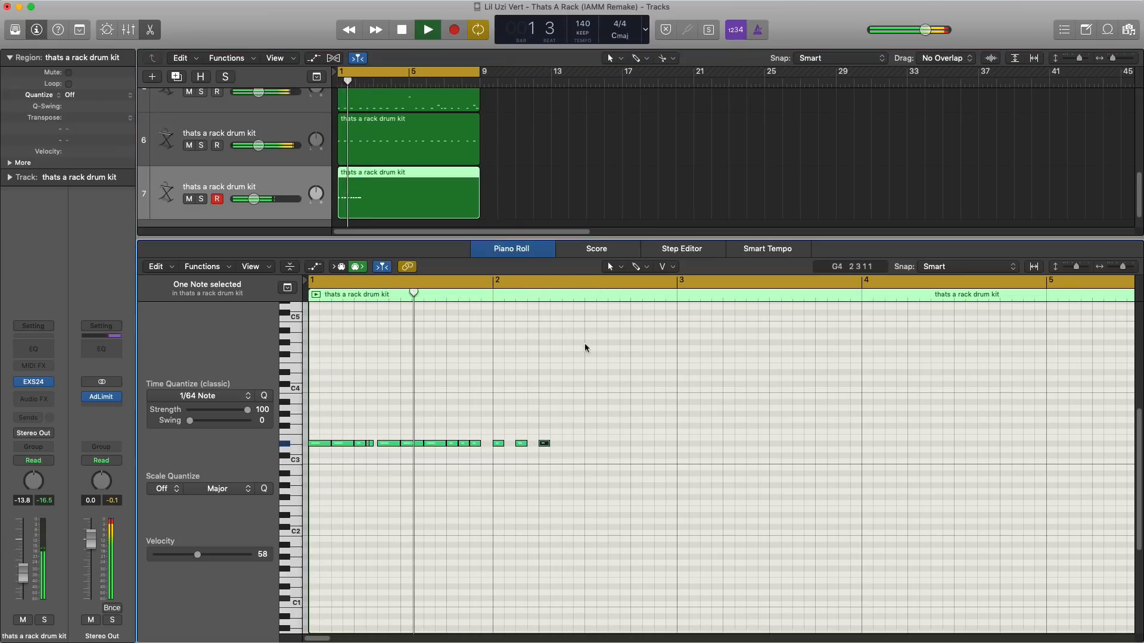
Paint a roll of four D#3 notes from 2 2 3 with the Brush tool at 1/32 Note quantize.
click(639, 269)
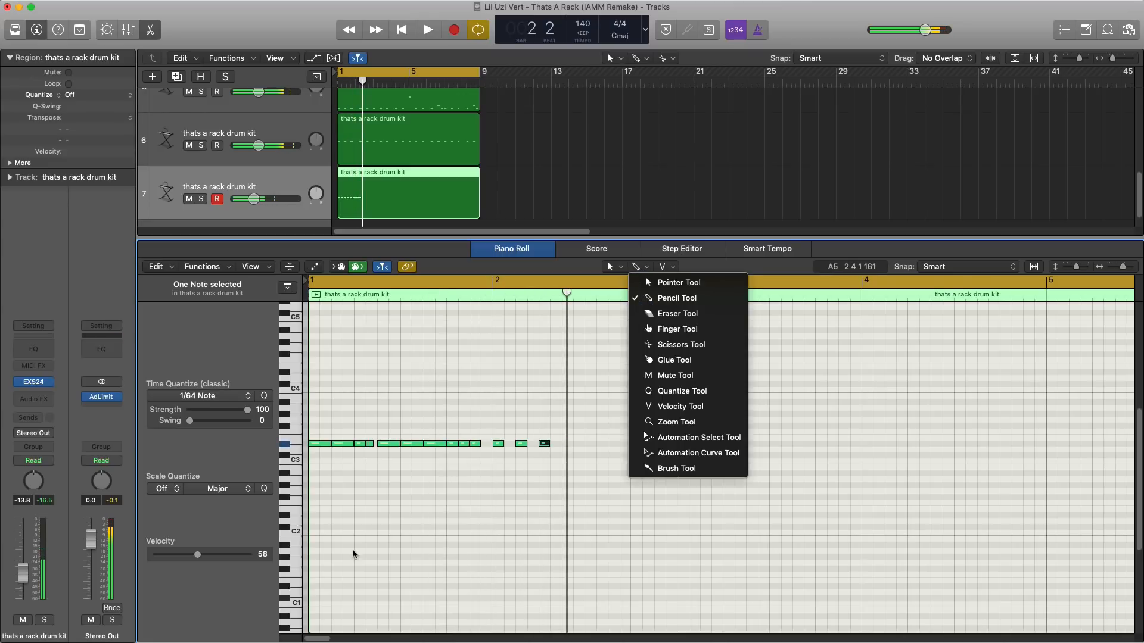
click(296, 414)
click(201, 396)
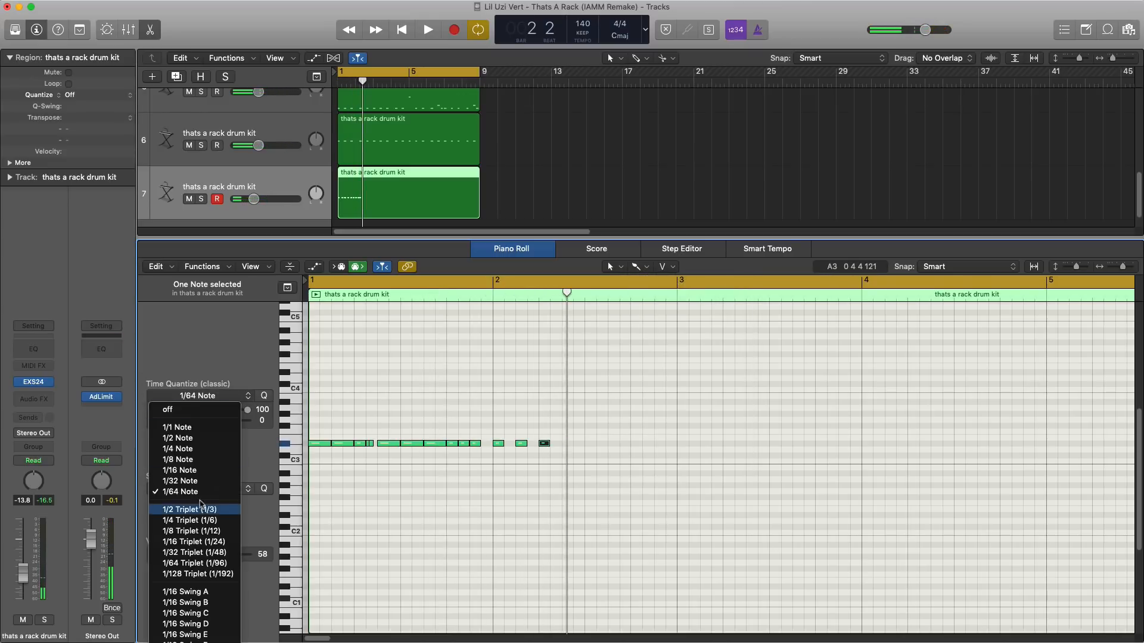
click(180, 481)
drag(567, 445, 580, 446)
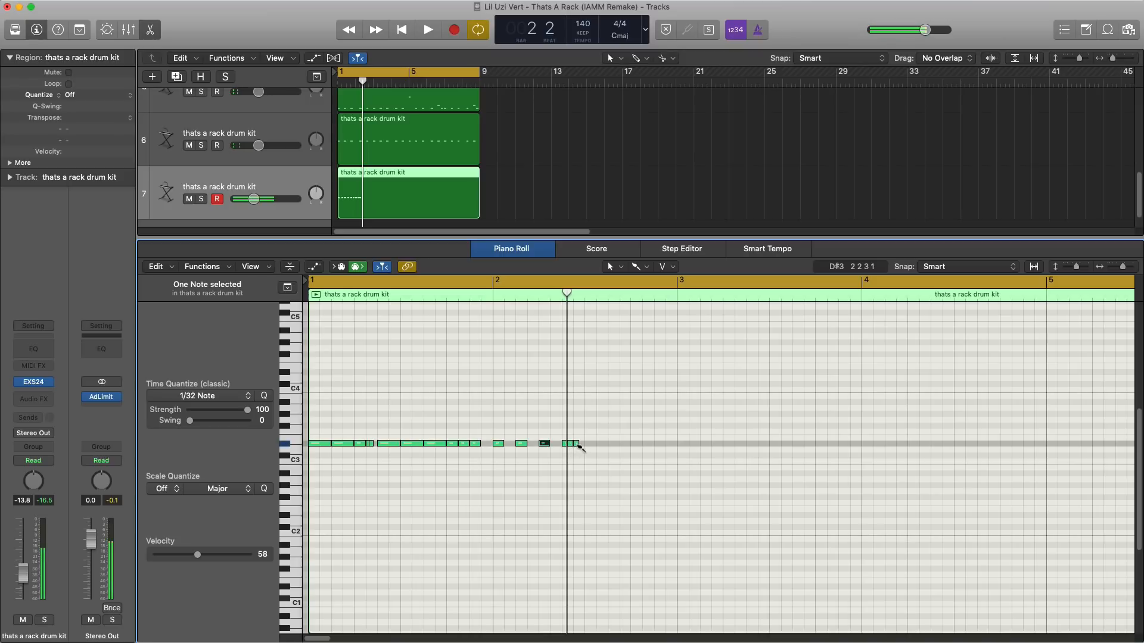
key(space)
Add sixteenth-length D#3 notes at 2 3 1, 2 3 3 and 2 4 1 with the Pencil tool and play the pattern back.
click(637, 266)
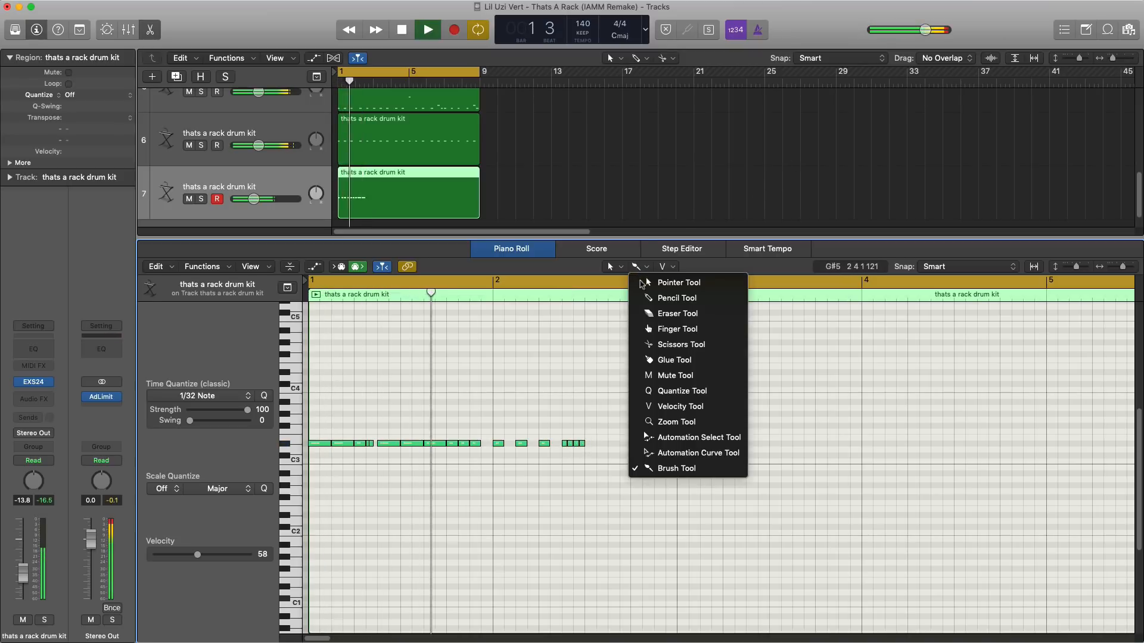
click(651, 299)
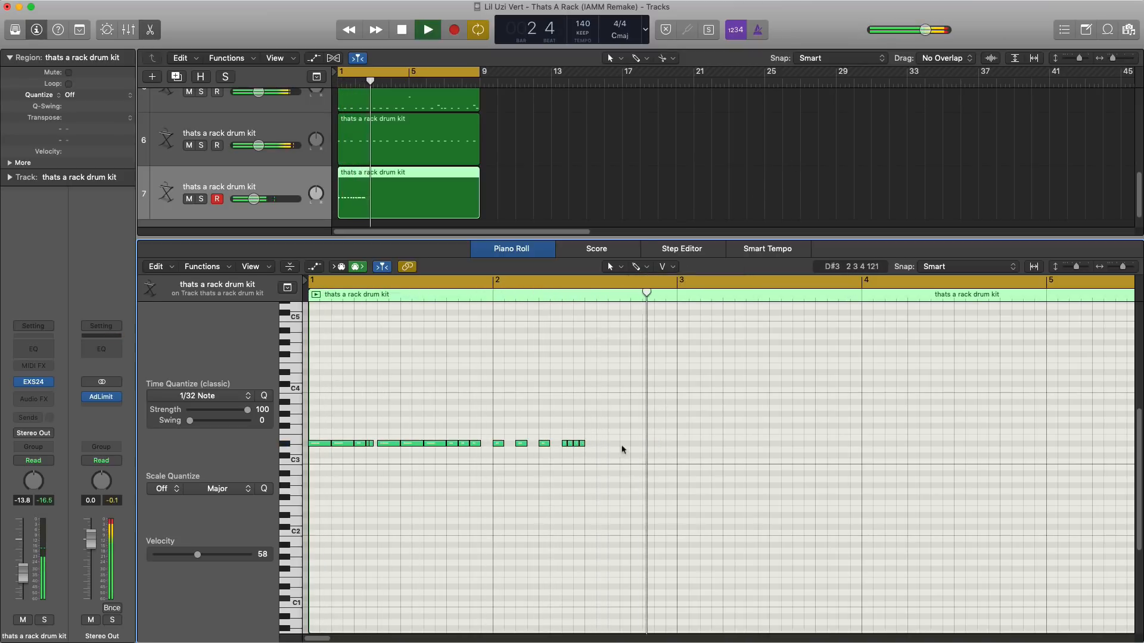
key(space)
click(589, 444)
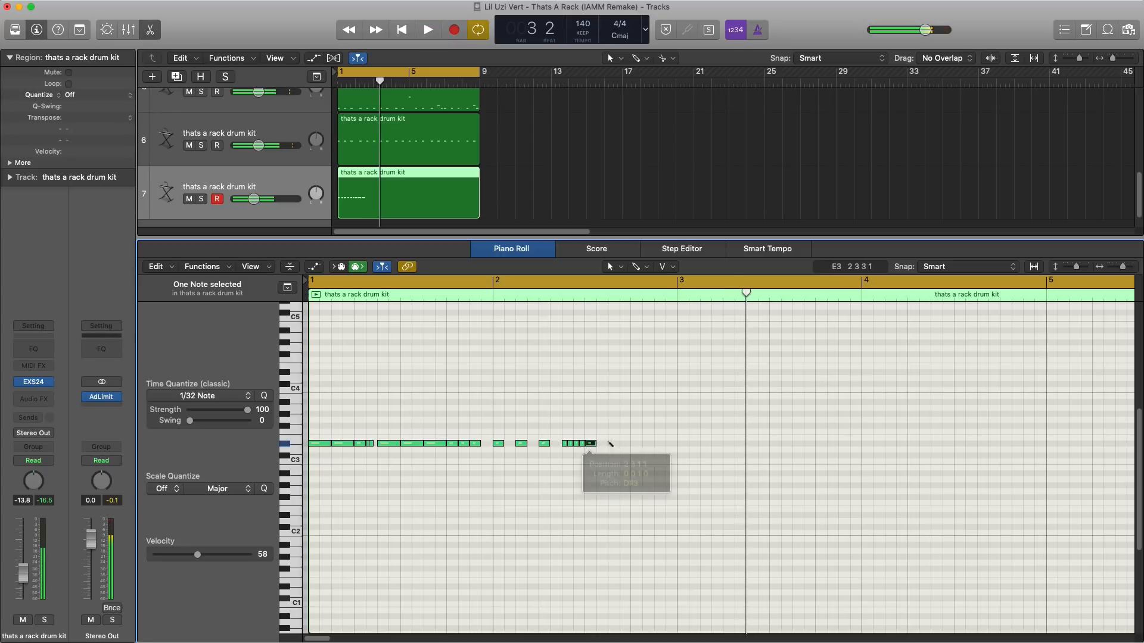
key(space)
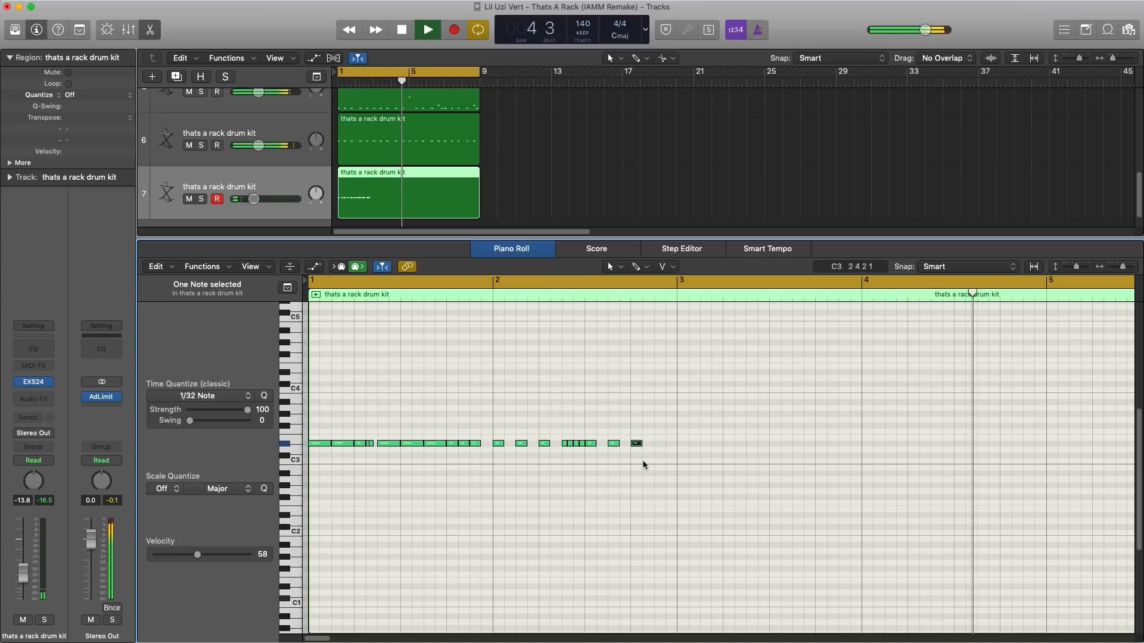
Repeat the two-bar D#3 pattern into bars 3 and 4.
key(space)
drag(577, 434, 319, 408)
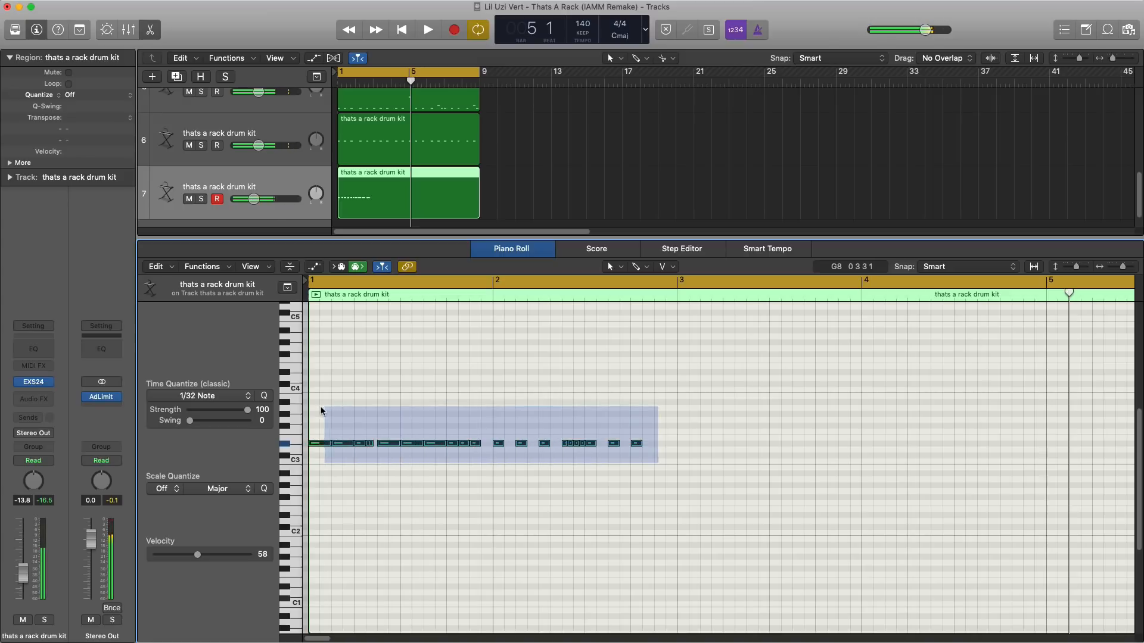
key(super+r)
key(space)
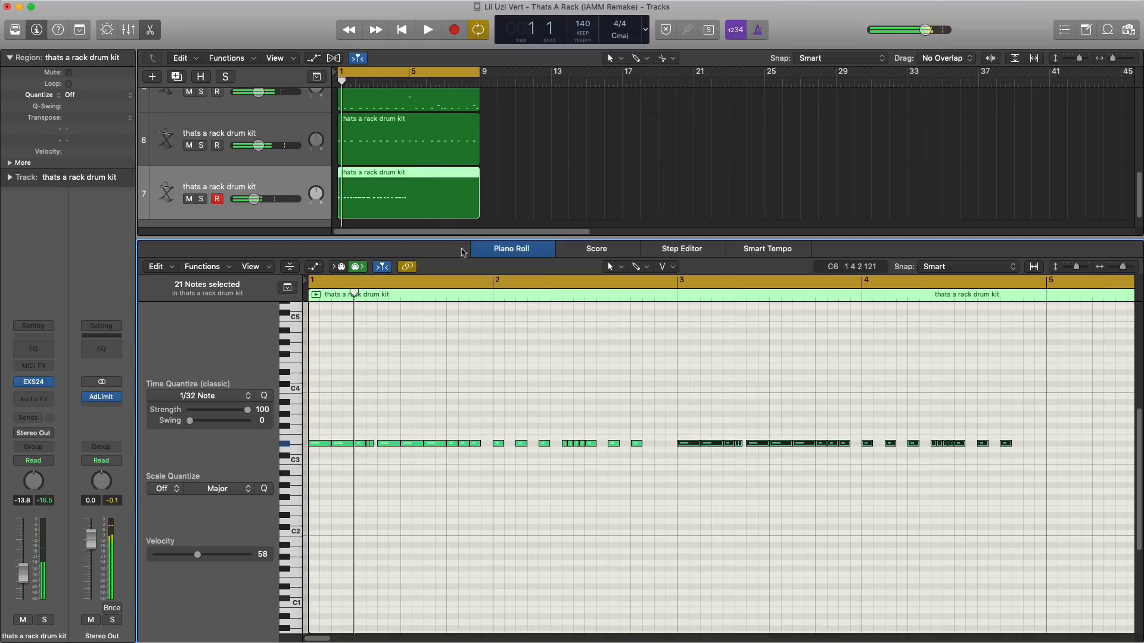
Repeat the D#3 notes of bars 1 to 4 into bars 5 to 8 and close the Piano Roll.
scroll(932, 510, down, 4)
scroll(932, 510, down, 3)
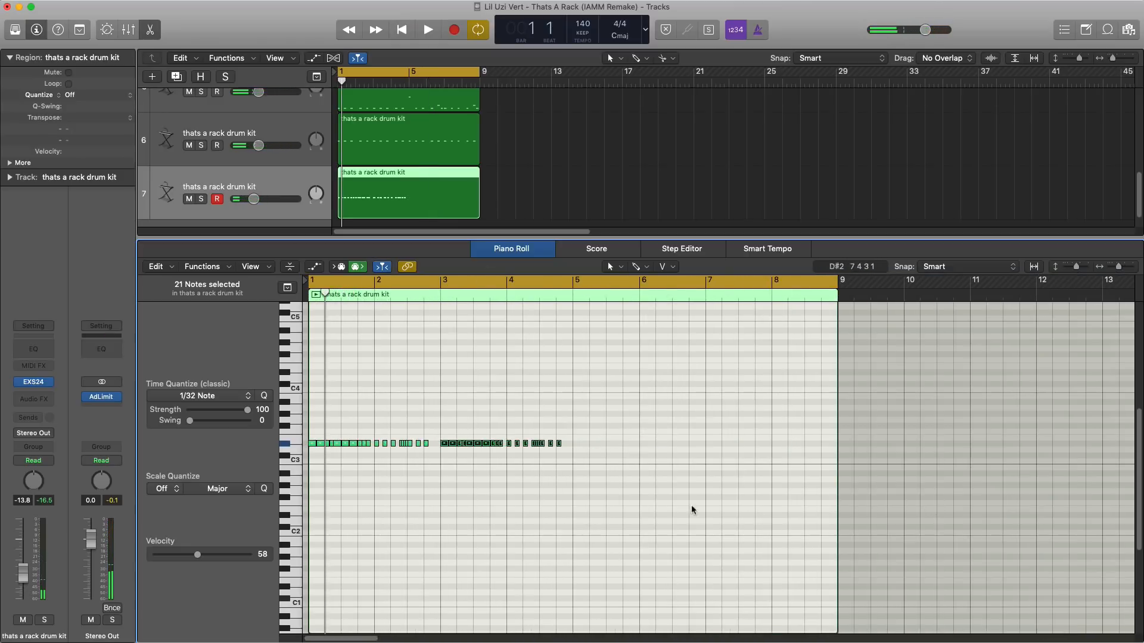
drag(617, 498, 221, 365)
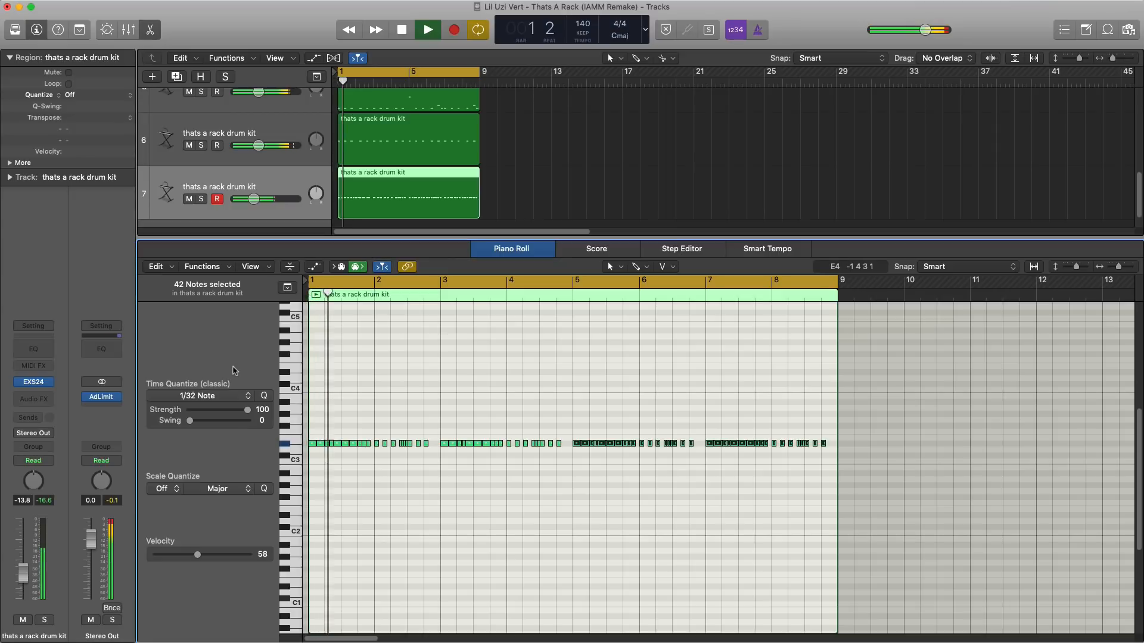
key(x)
key(x)
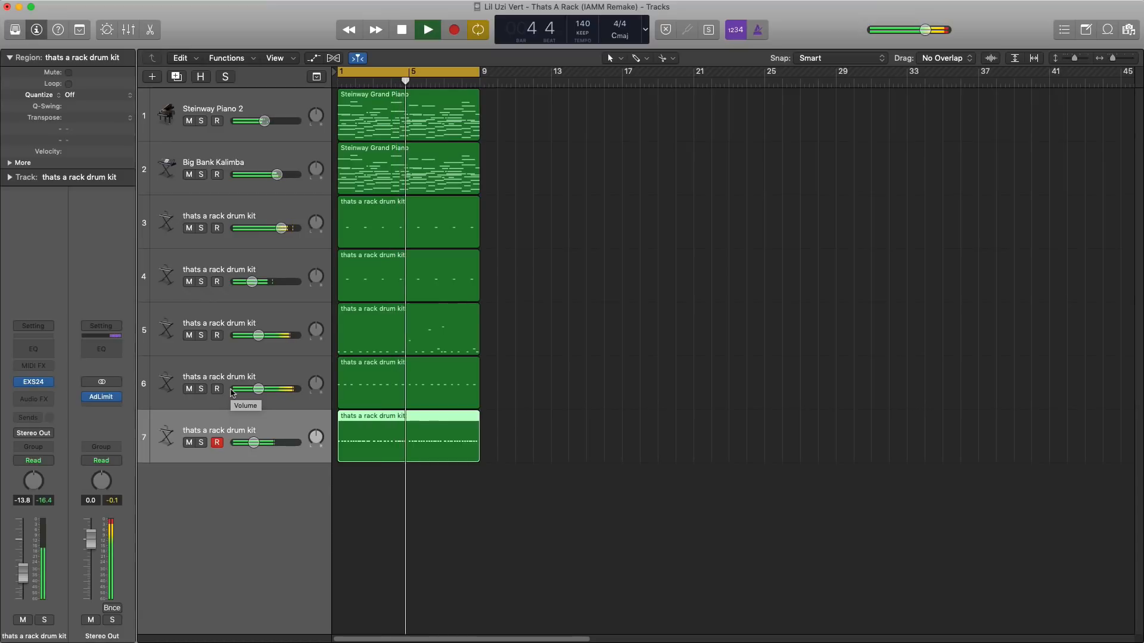
Repeat the regions of all seven tracks at bar 9 and move the cycle range to bars 9 to 17.
drag(506, 491, 327, 132)
key(super+r)
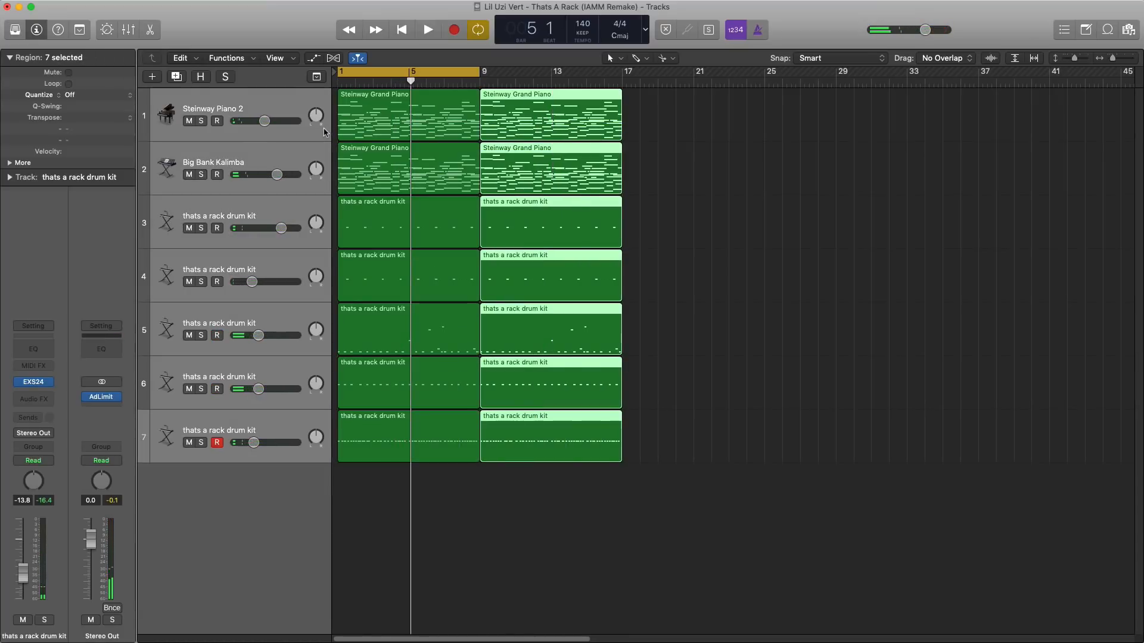
drag(466, 78, 612, 83)
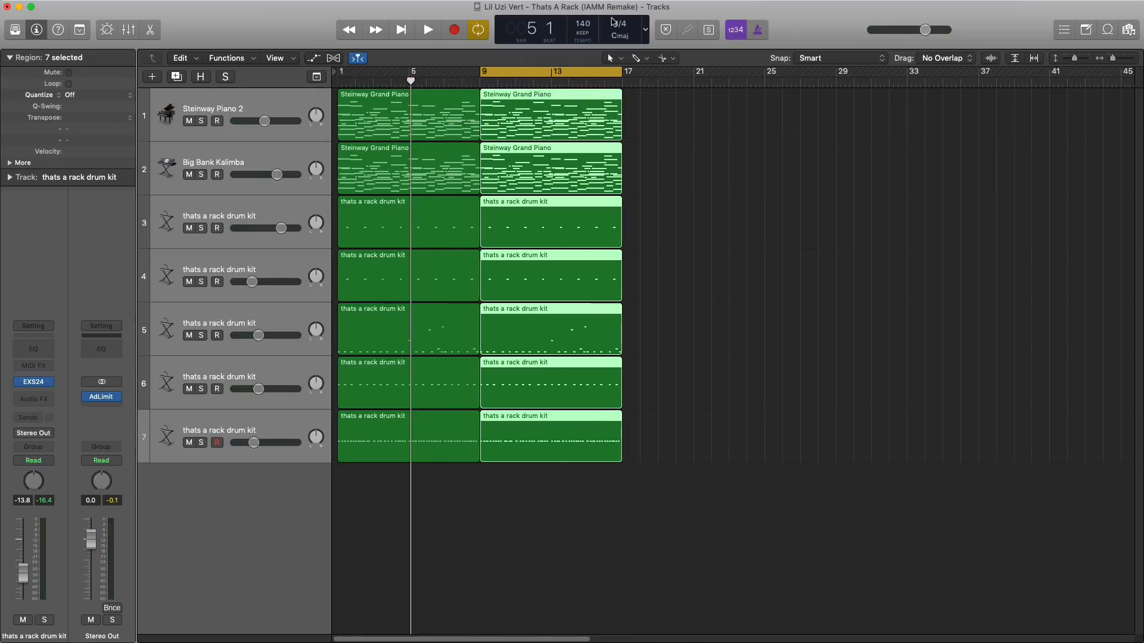
key(super+shift+a)
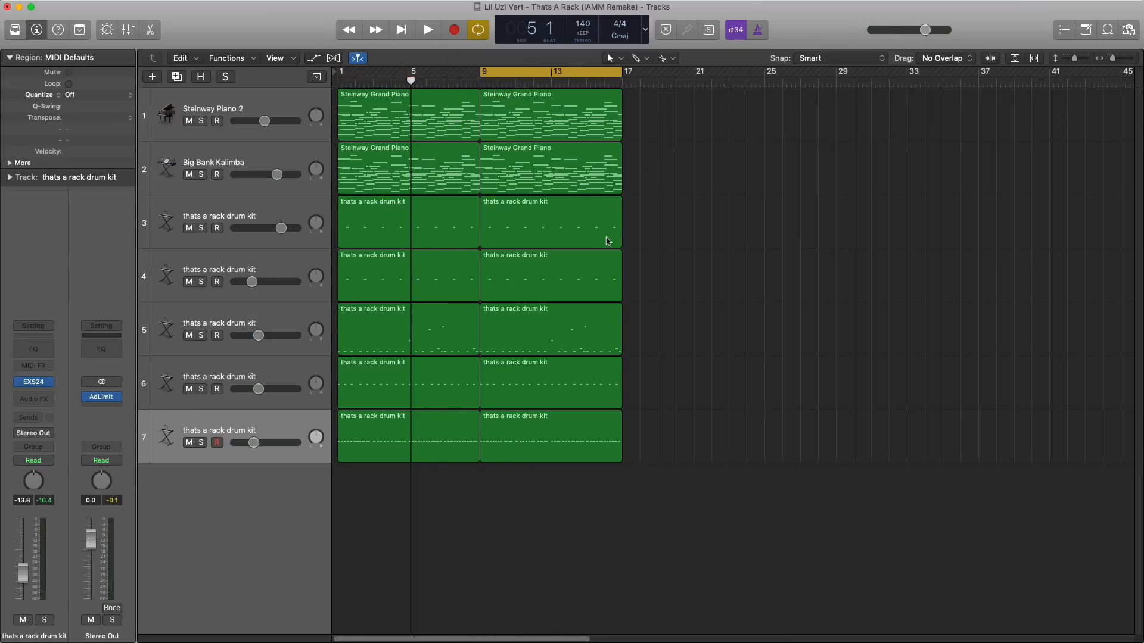
Duplicate track 4, draw an eight-bar region at bar 9 on the new track and open it in the Piano Roll.
click(216, 269)
click(176, 78)
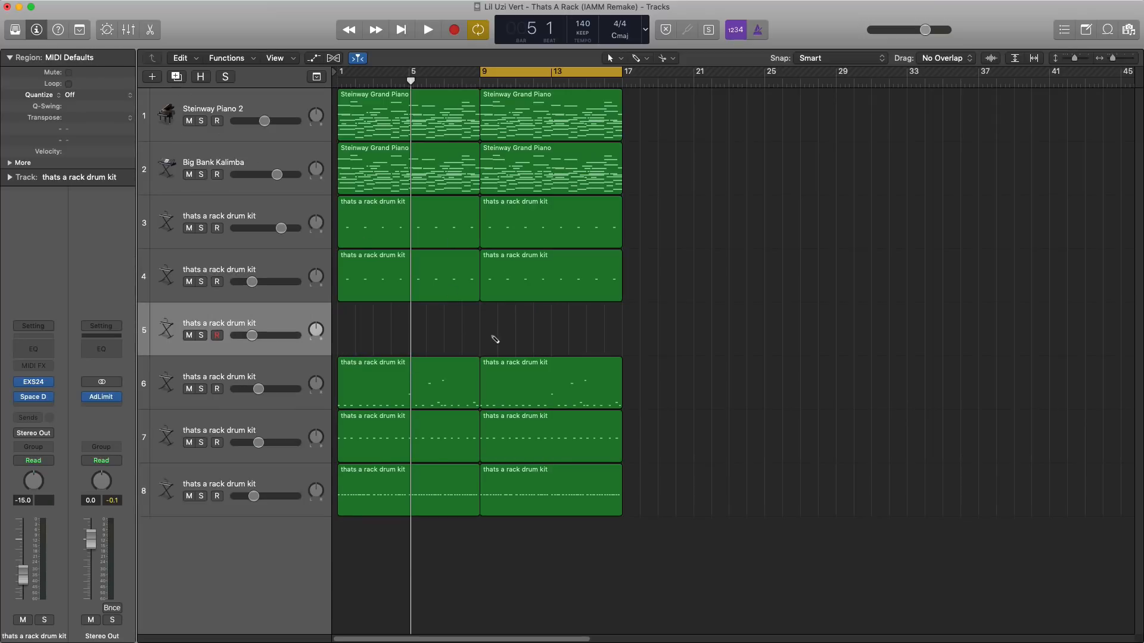
drag(493, 341, 621, 351)
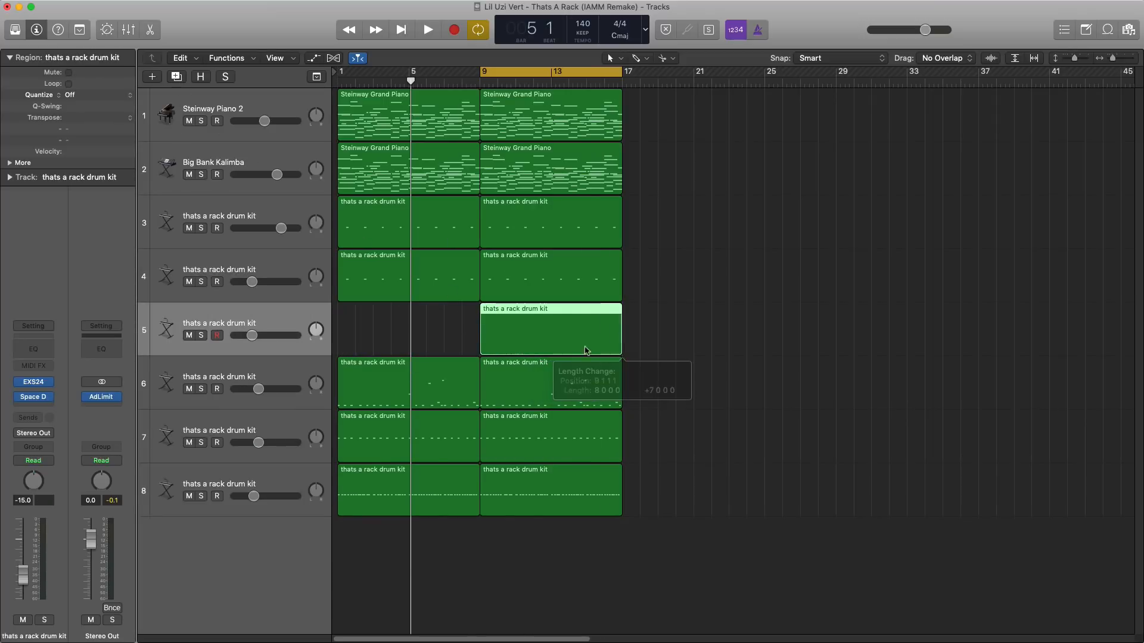
key(space)
double_click(523, 323)
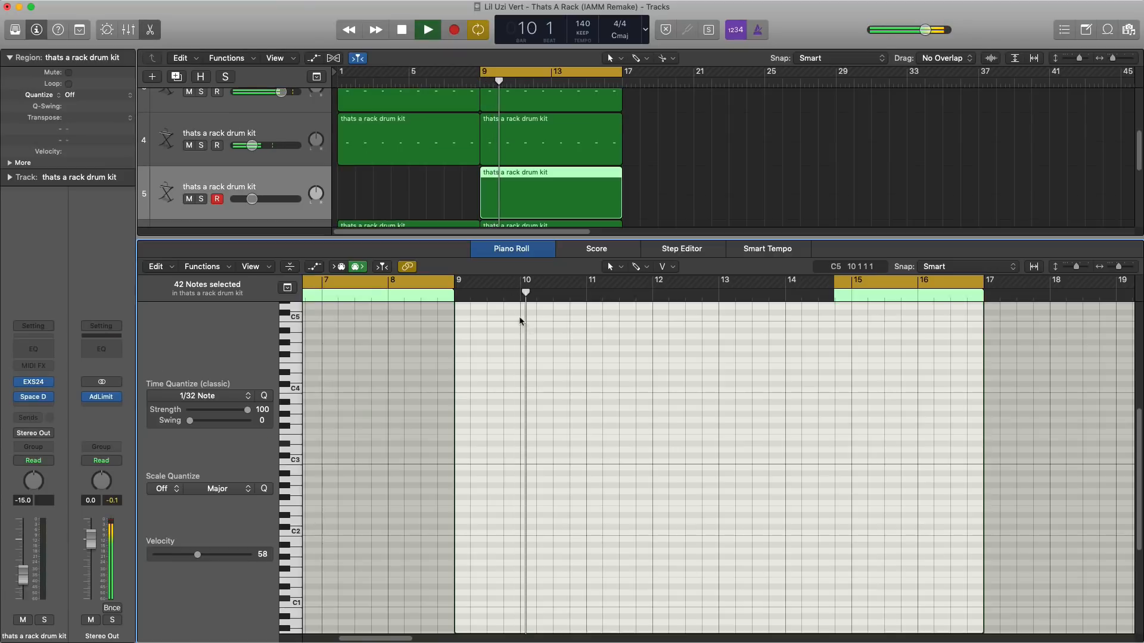
drag(489, 72, 619, 74)
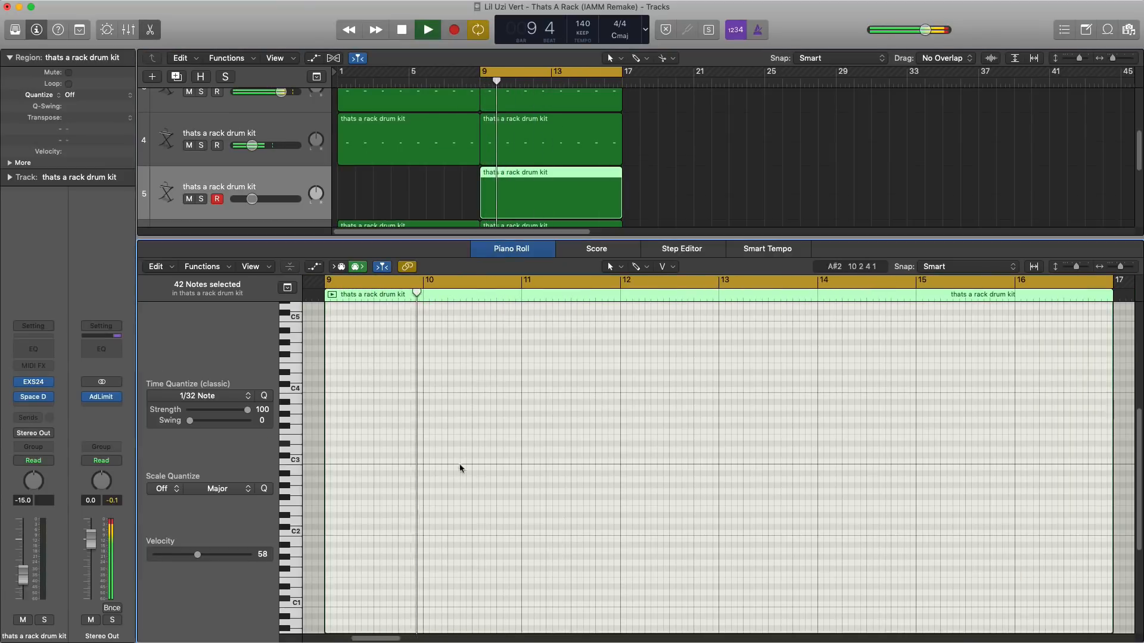
Add an eighth-length F#3 note at 10 1 3 on track 5.
key(space)
mouse_move(459, 419)
mouse_down()
mouse_move(462, 451)
mouse_move(466, 428)
mouse_move(440, 429)
mouse_up()
key(space)
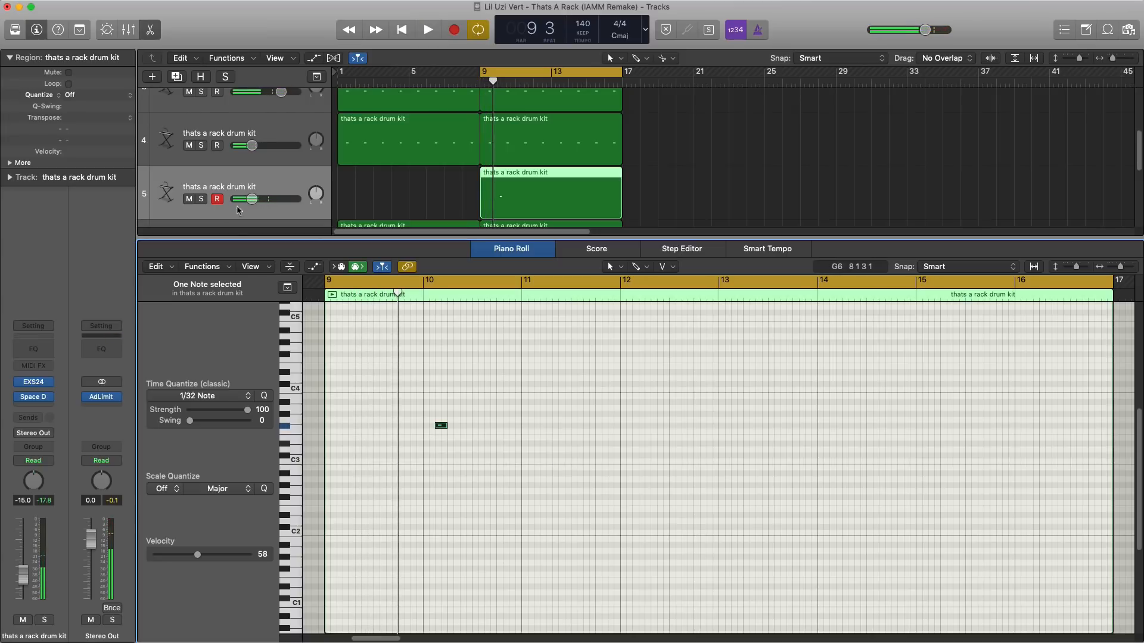
Set track 5's volume to -5.8 dB while playing the section back.
alt+click(252, 199)
key(space)
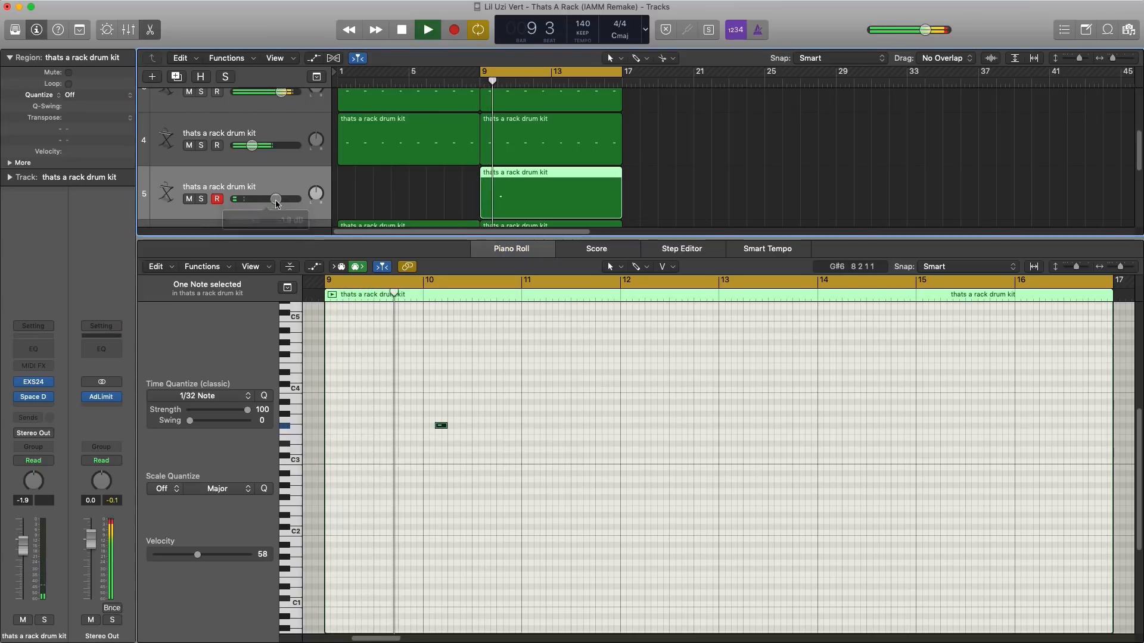
key(space)
drag(271, 199, 270, 203)
key(space)
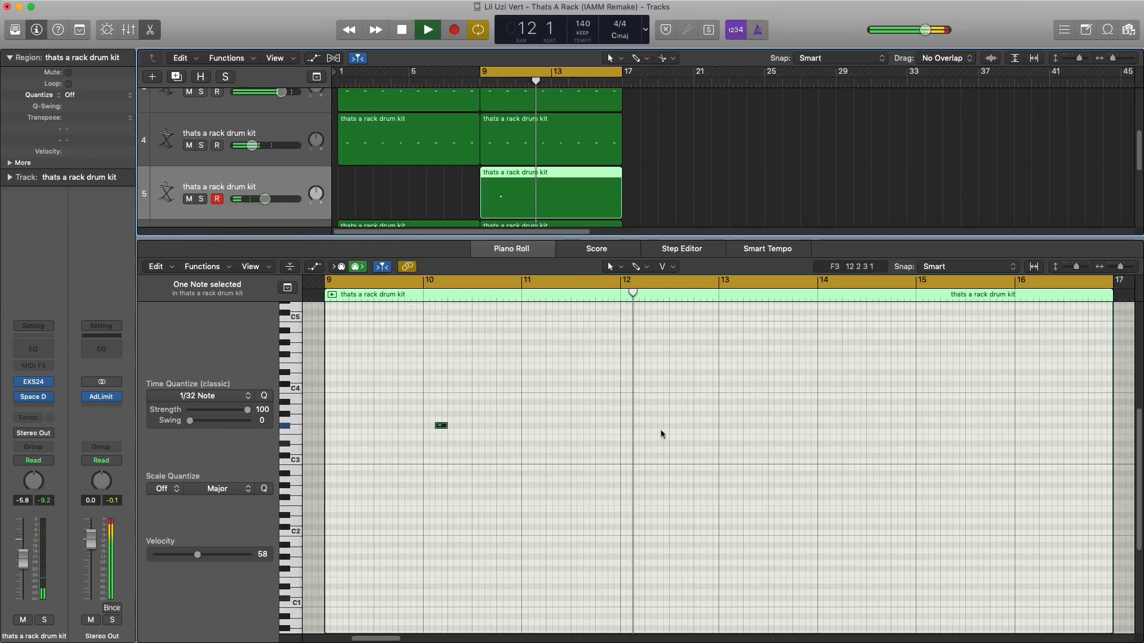
Add eighth-length F#3 notes at 11 4 3 and 12 1 3, and delete the trial note at 12 4 3.
click(708, 426)
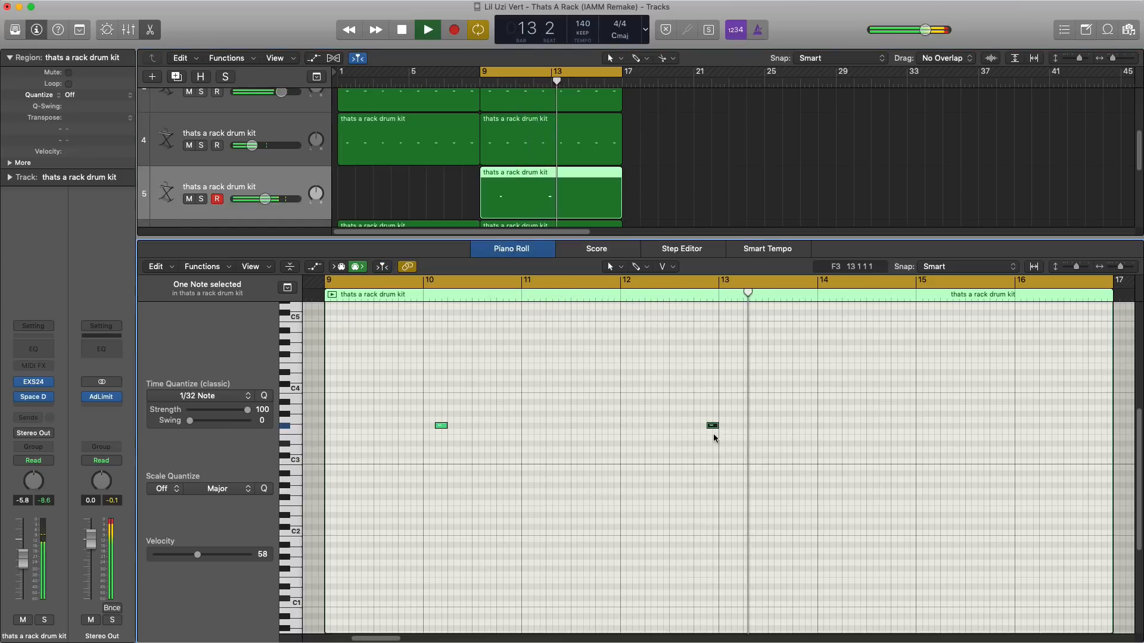
click(613, 427)
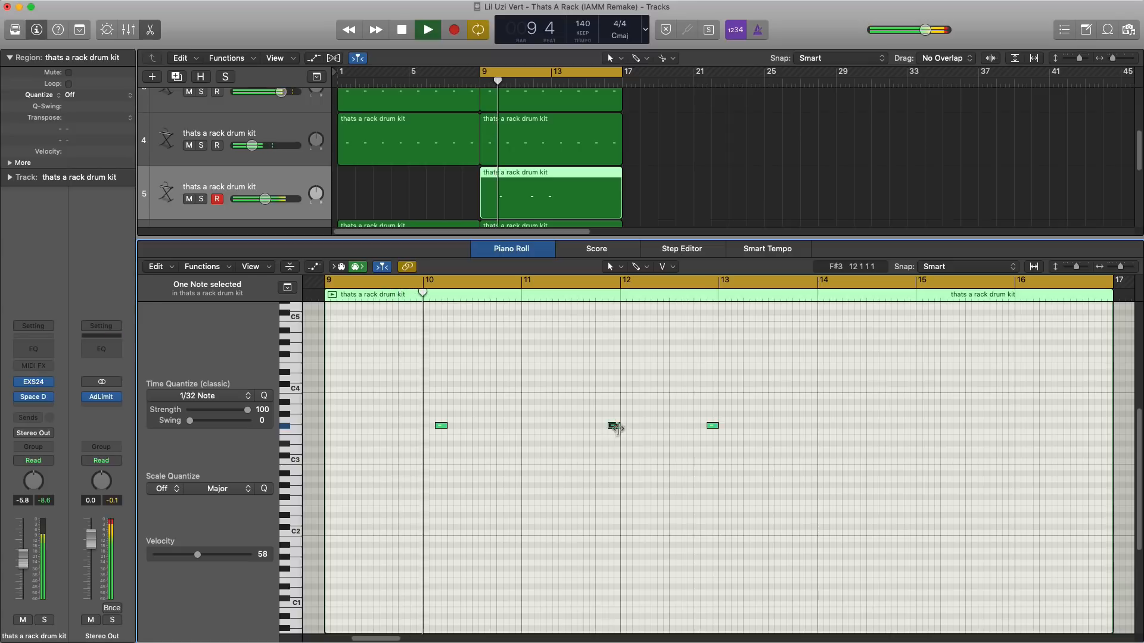
click(637, 427)
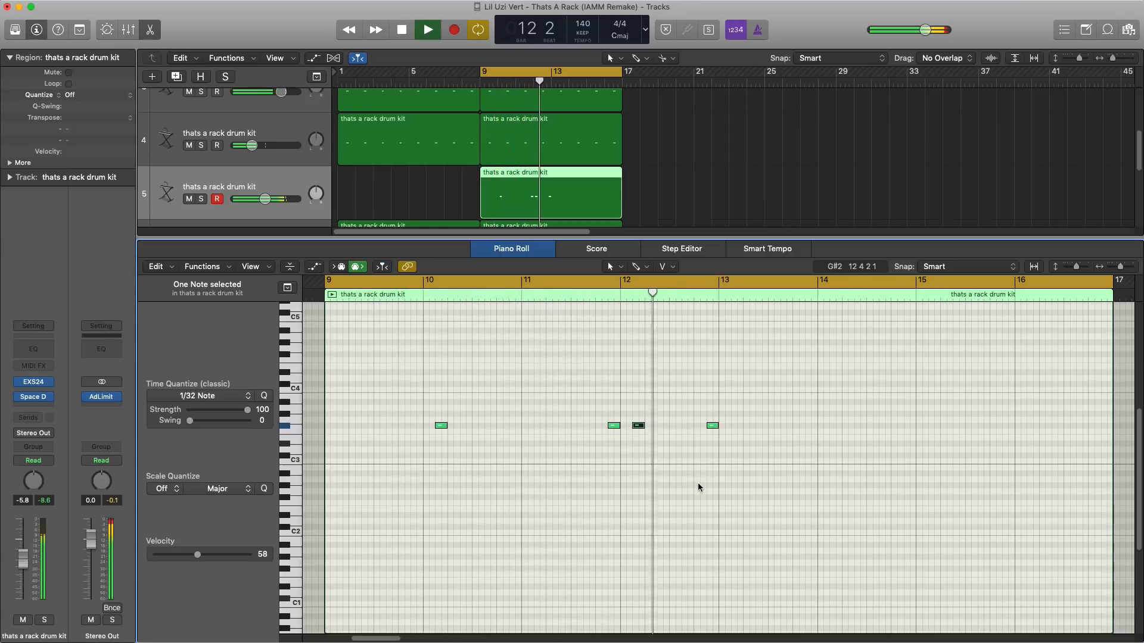
click(711, 427)
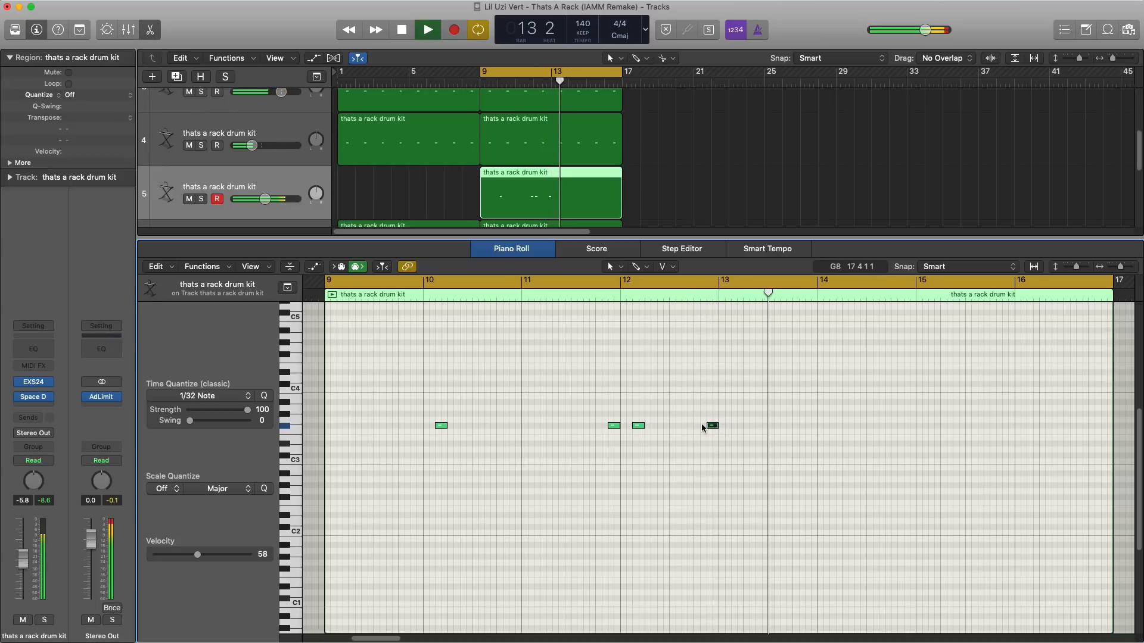
key(Delete)
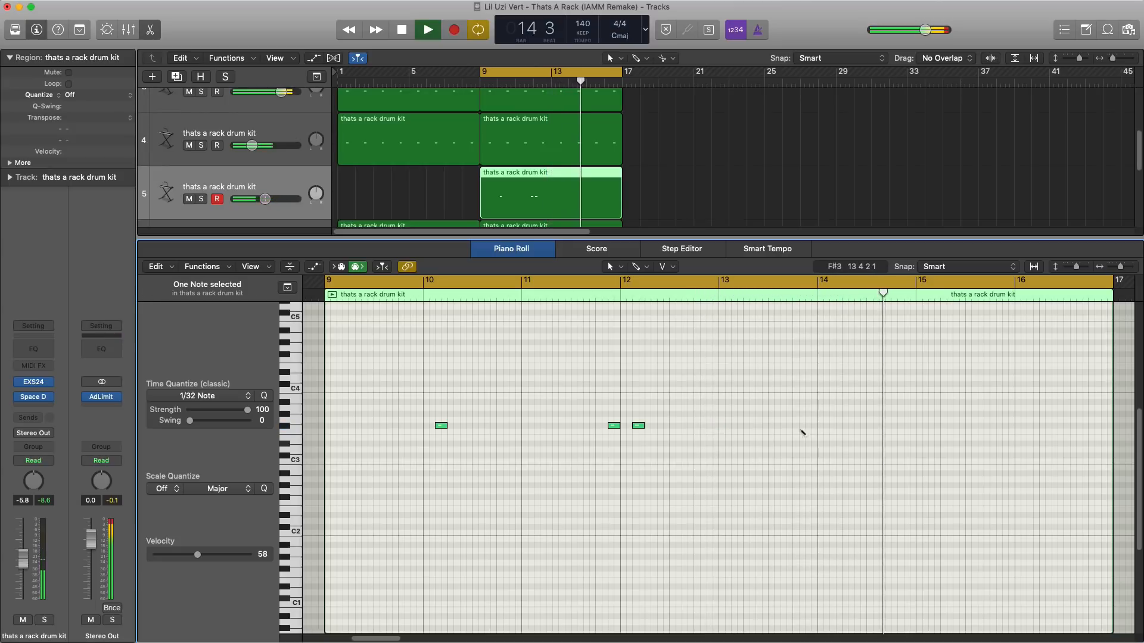
Add eighth-length F#3 notes at 13 4 3, 14 1 3, 15 4 3 and 16 1 3.
click(808, 425)
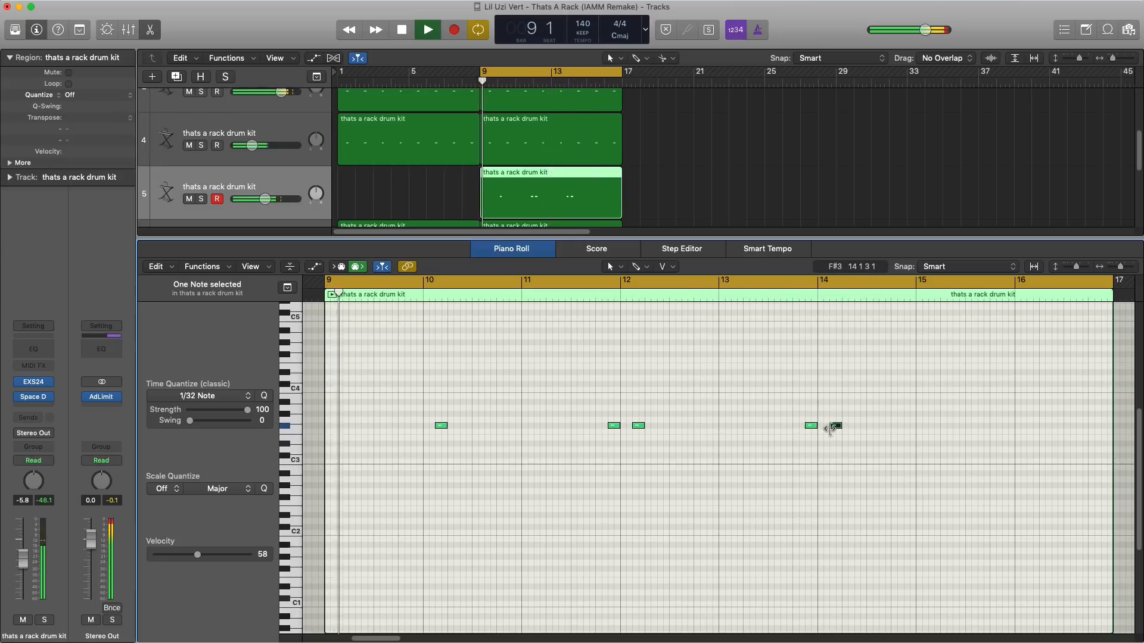
click(834, 426)
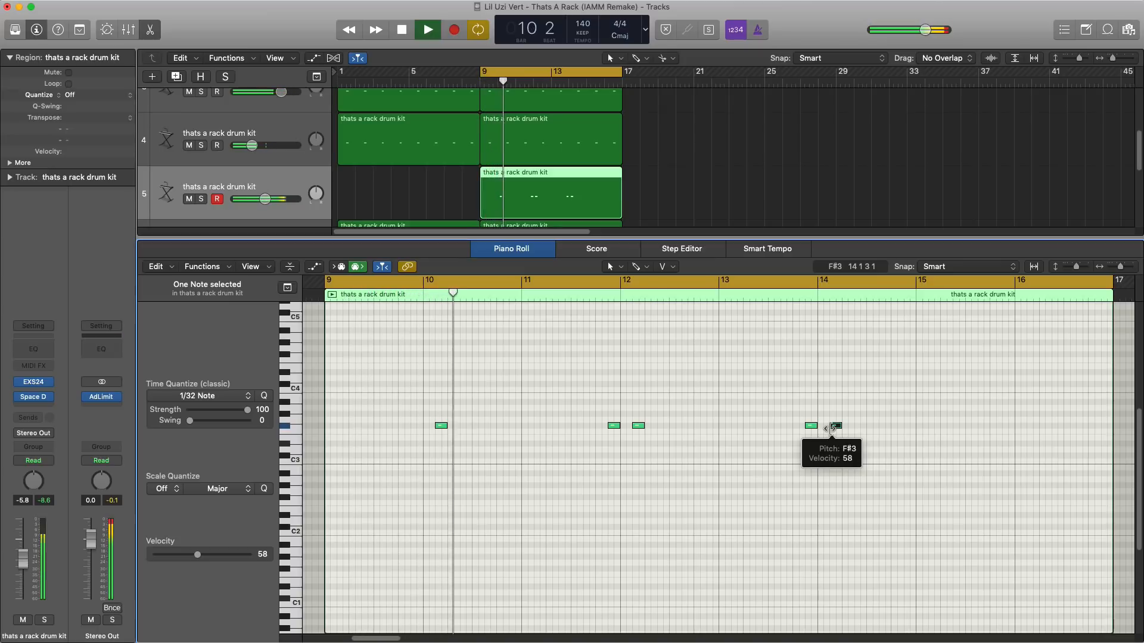
click(1007, 426)
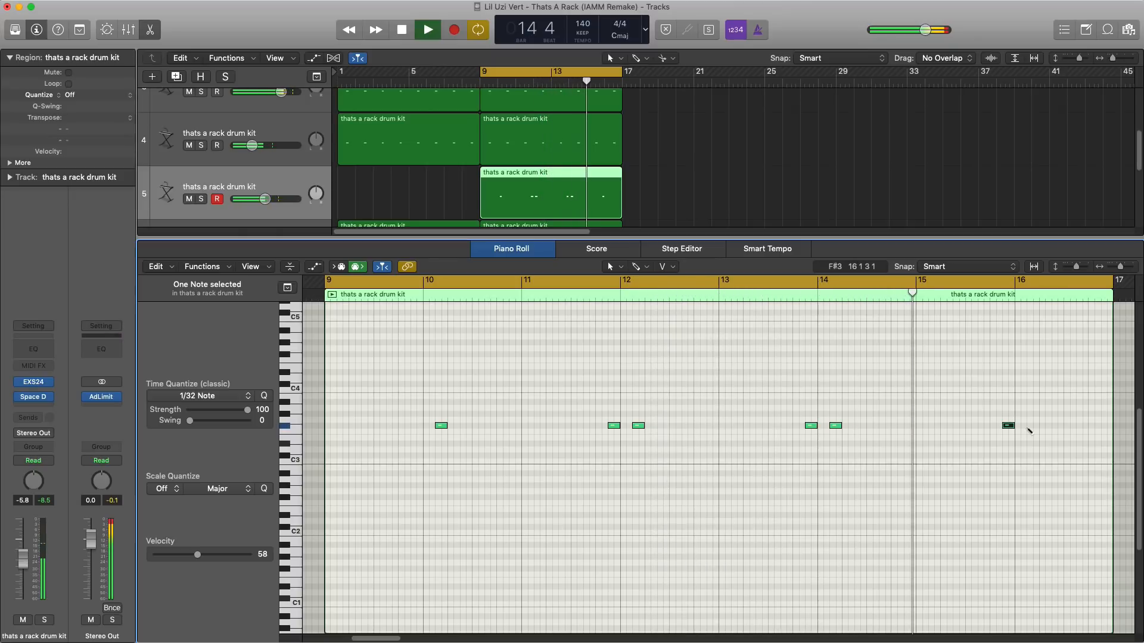
click(1031, 427)
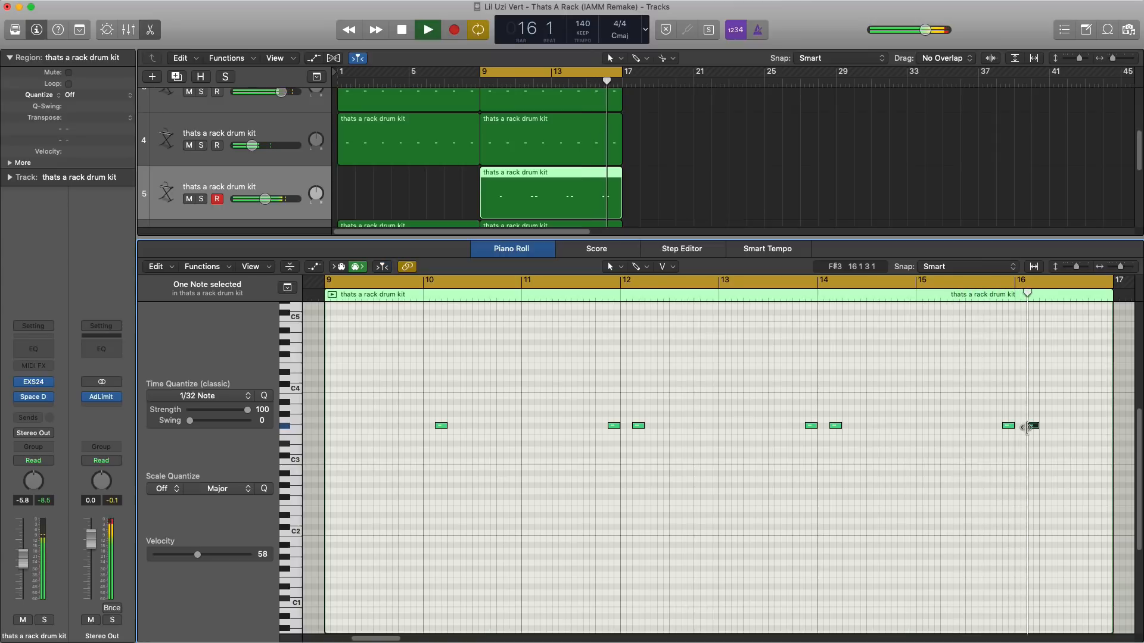
Add two short back-to-back F#3 notes at 16 4 3 and 16 4 4 at the end of the pattern.
key(space)
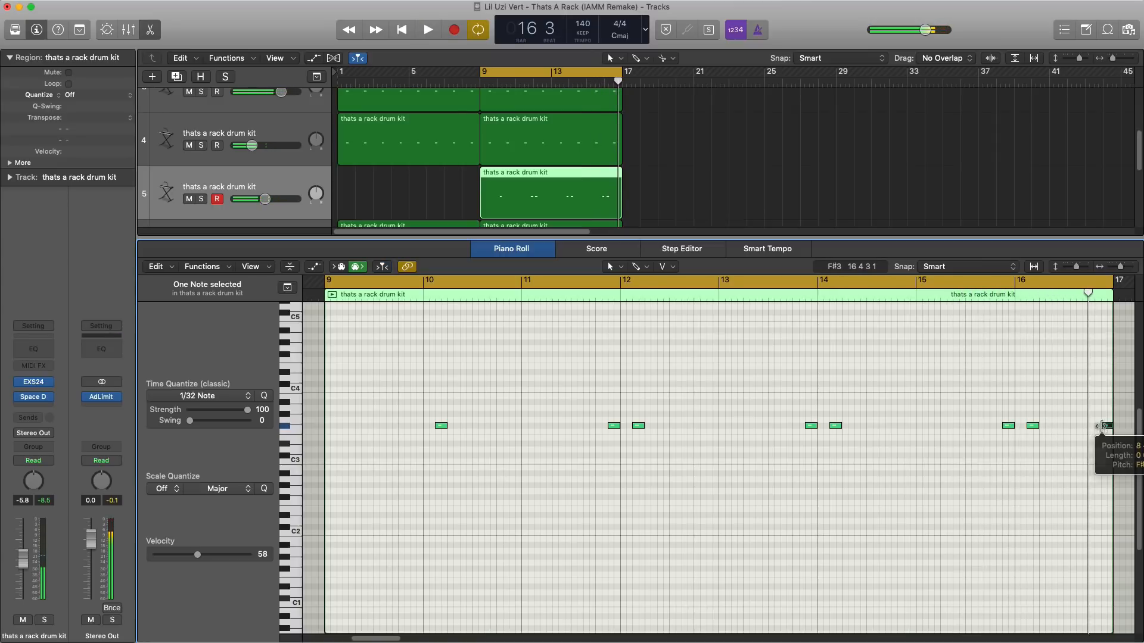
drag(1101, 427, 1109, 427)
super+click(1107, 427)
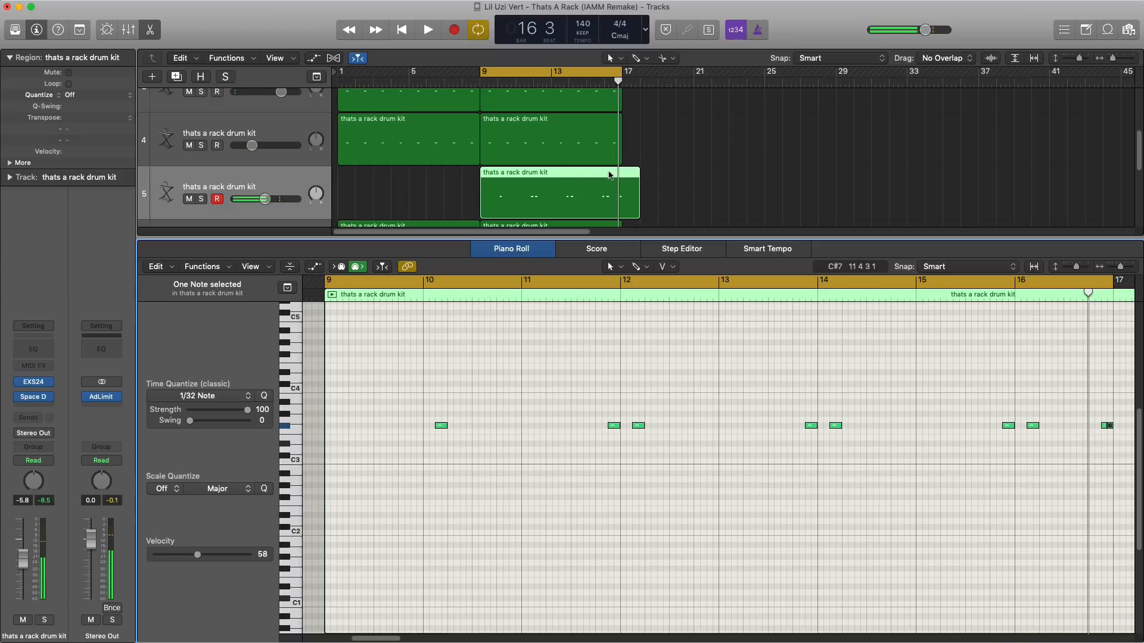
Cut off and delete the part of track 5's region that extends past bar 17, and close the Piano Roll.
right_click(622, 176)
key(Delete)
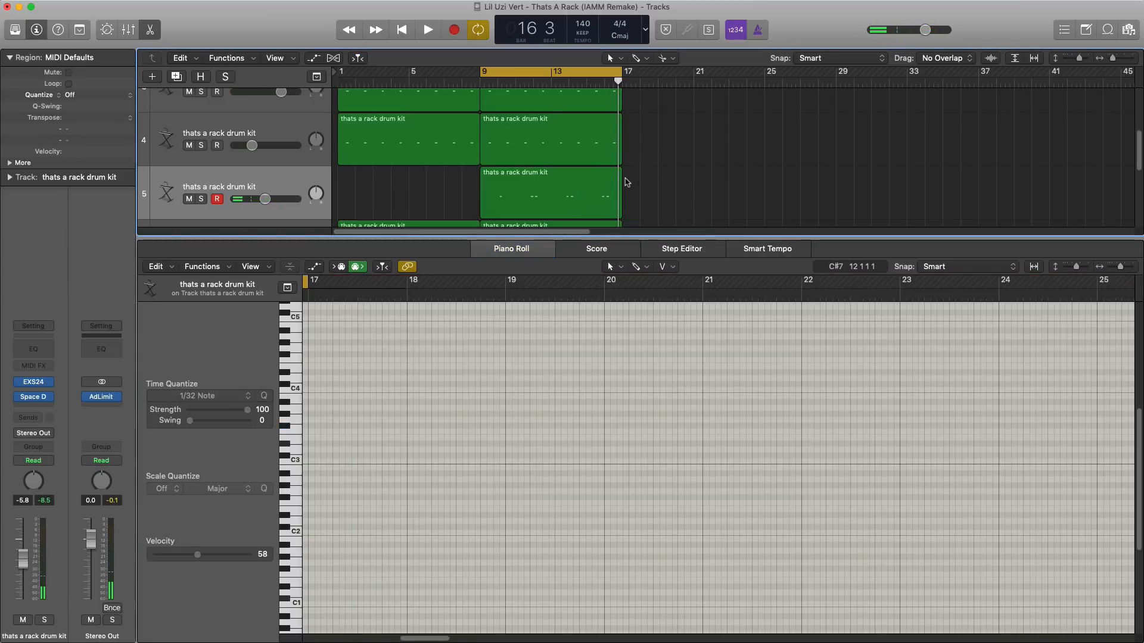
key(e)
Split track 6's second region at bar 13 and replace its second half with a repeat of bars 9 to 13.
click(560, 384)
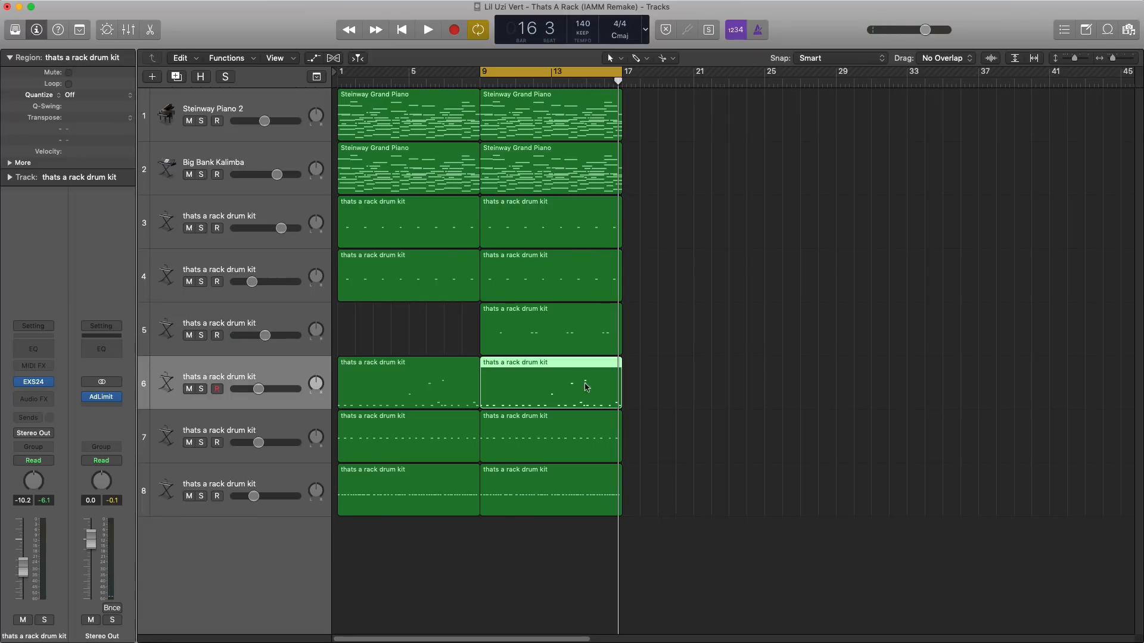
click(548, 368)
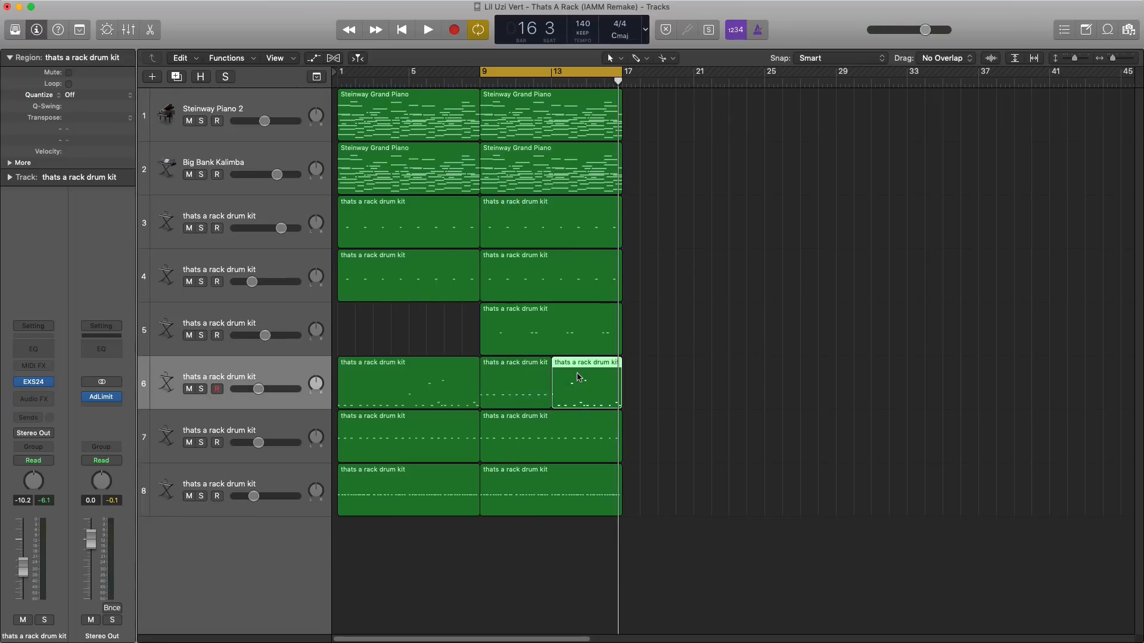
key(Delete)
key(super+r)
key(space)
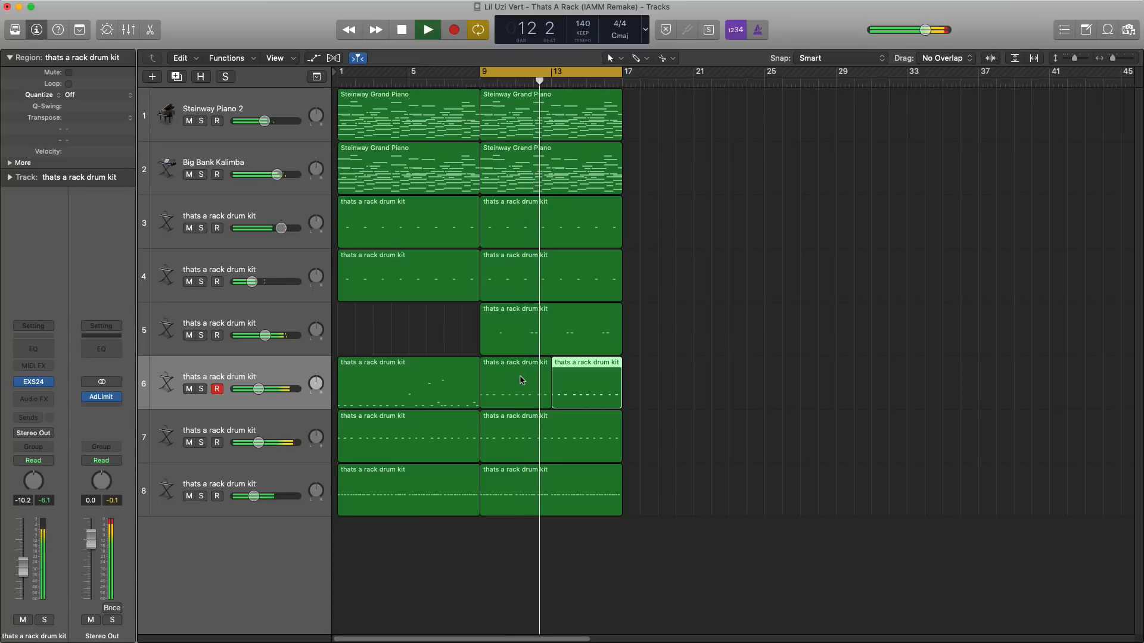
Create a new drum kit track with track 8's settings and open an empty region from bar 9 to 17 on it.
click(264, 473)
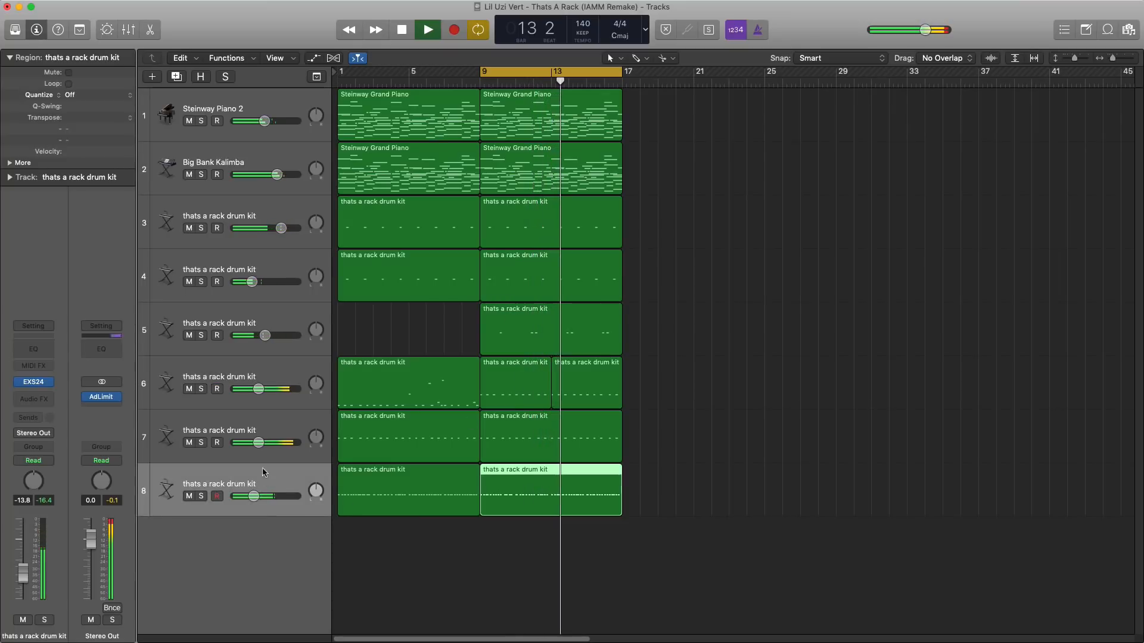
click(173, 81)
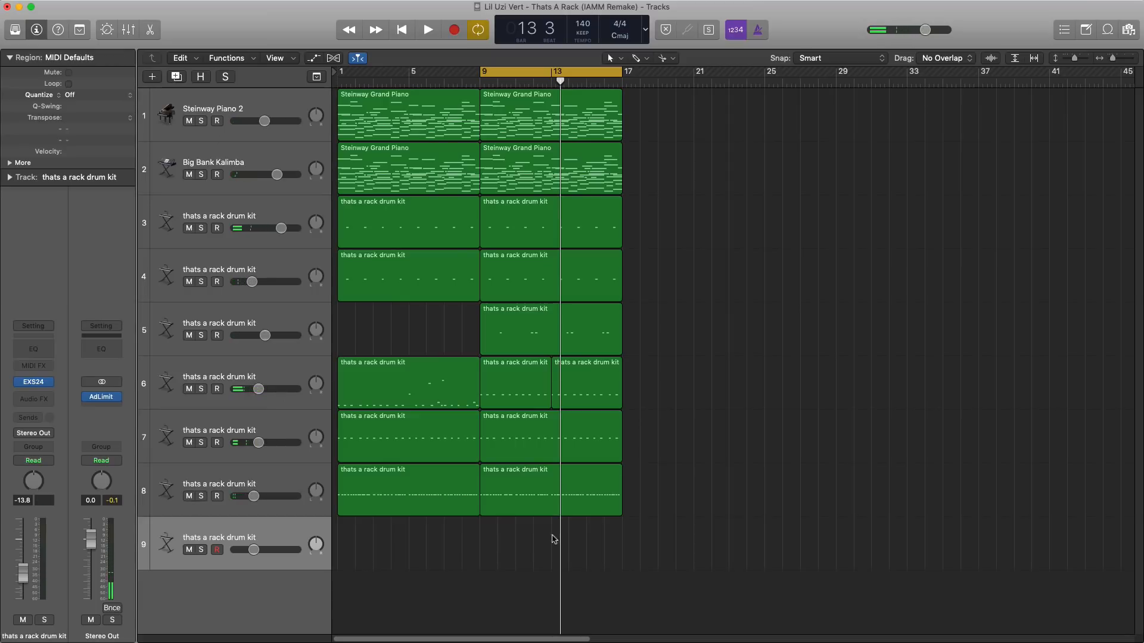
drag(491, 554, 622, 545)
double_click(604, 546)
Add short G#3 notes at 9 2 1, 11 2 1, 13 2 1 and 15 2 1, and set track 9's volume to -13.0 dB.
key(space)
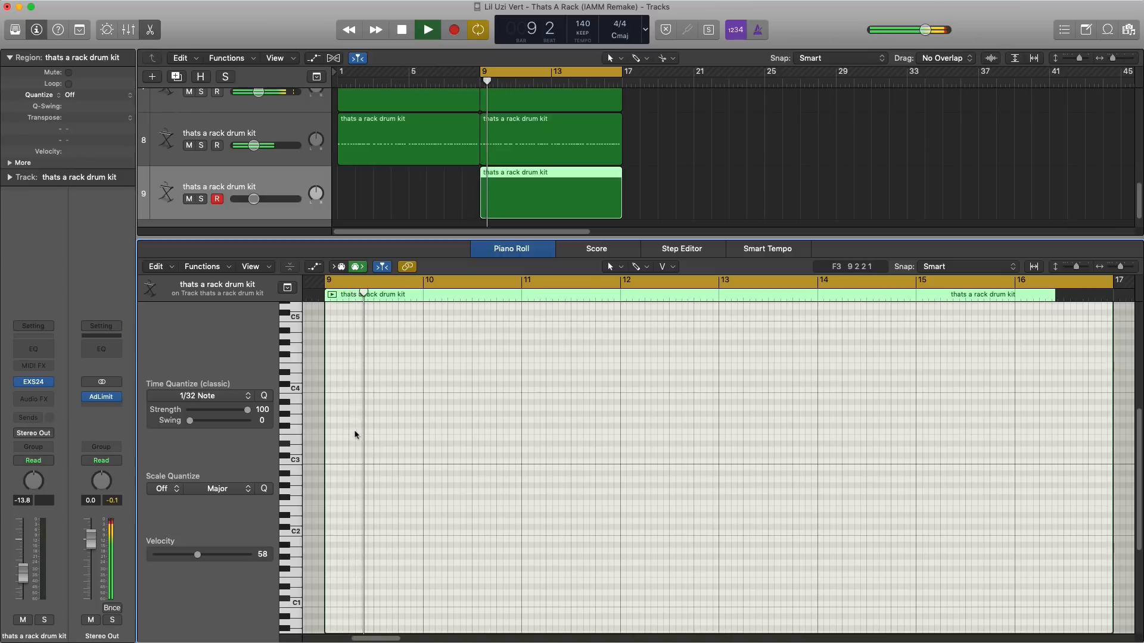
click(351, 414)
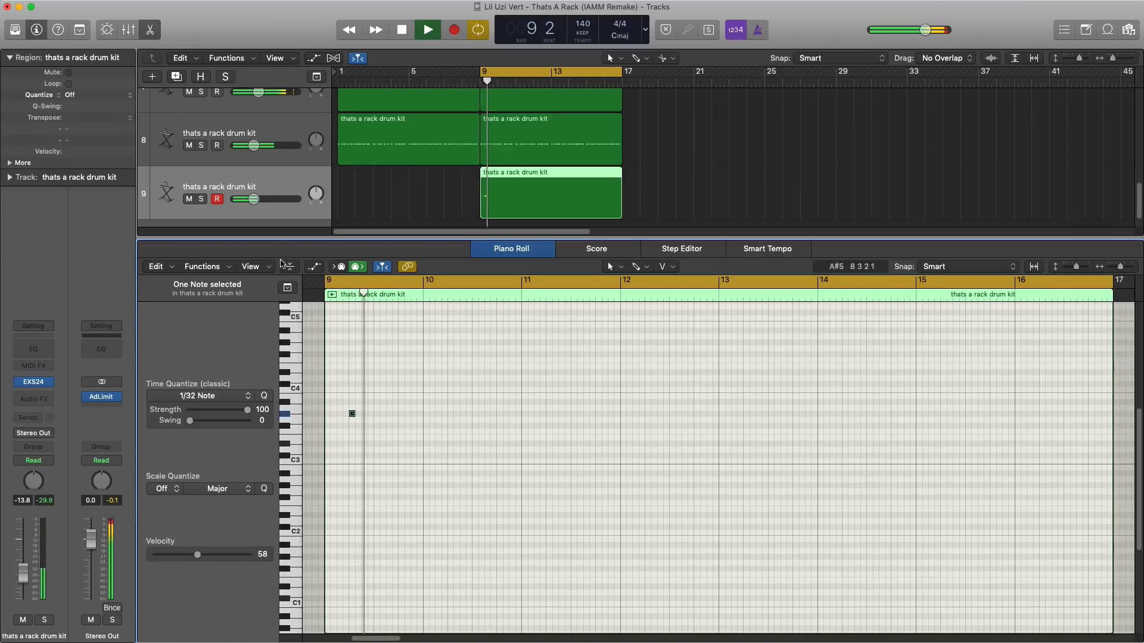
drag(253, 199, 255, 199)
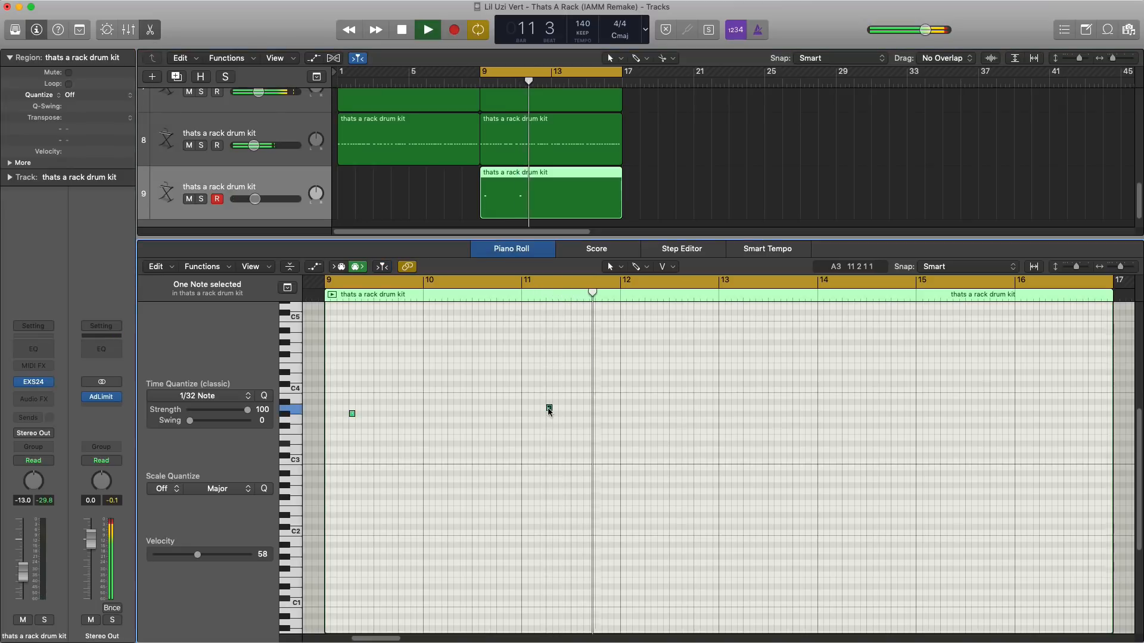
click(548, 413)
drag(574, 437, 348, 394)
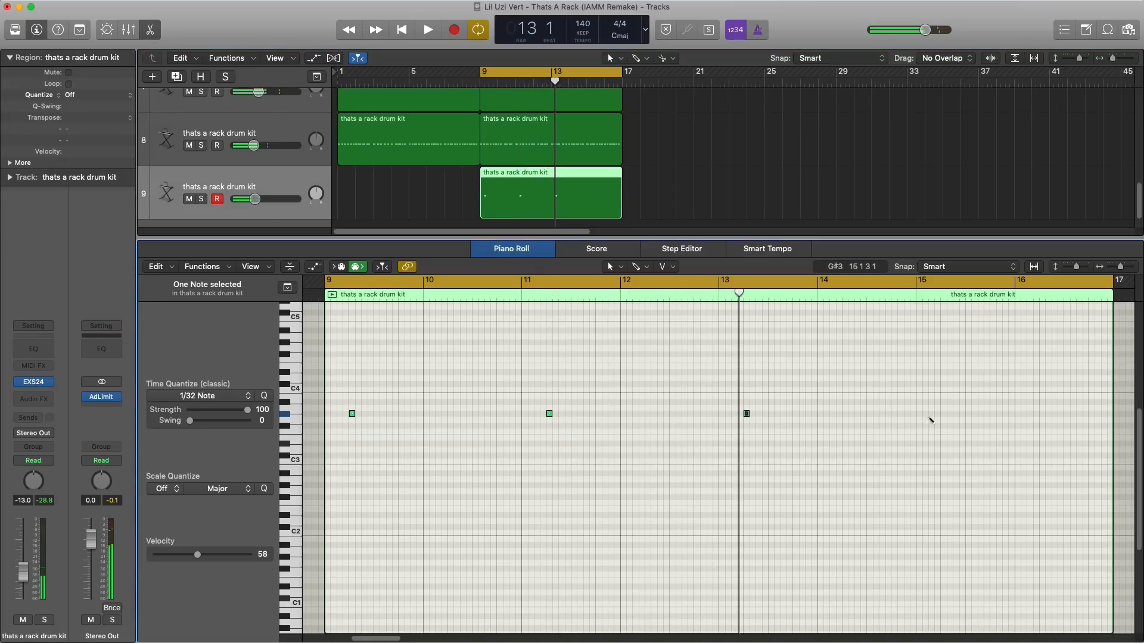
key(space)
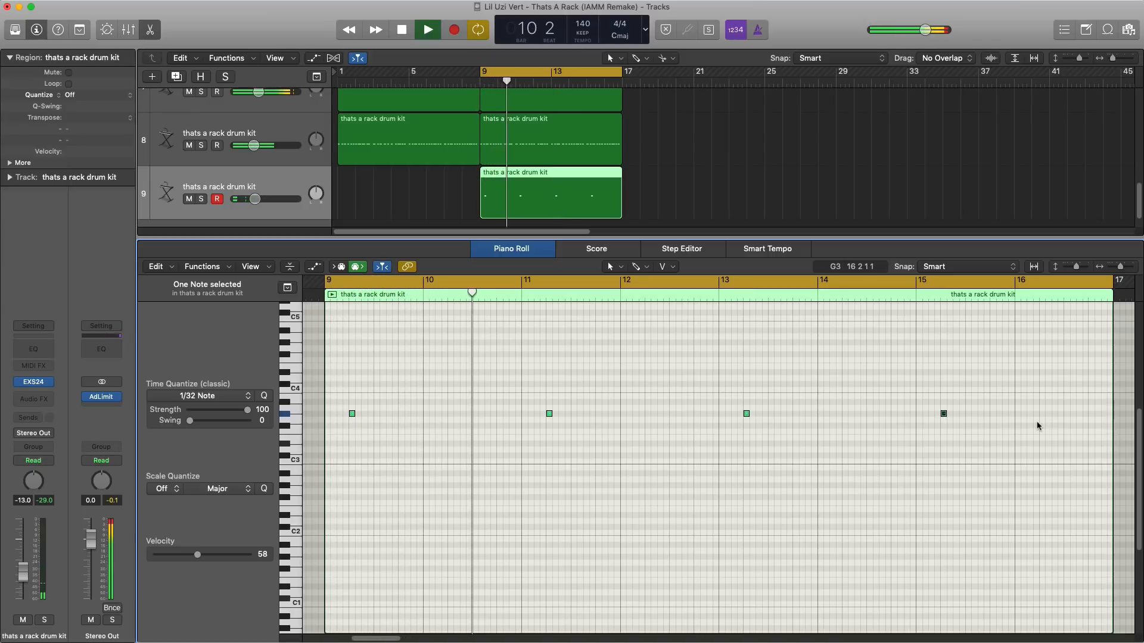
Set track 9's volume to -8.0 dB while playing the section back.
key(space)
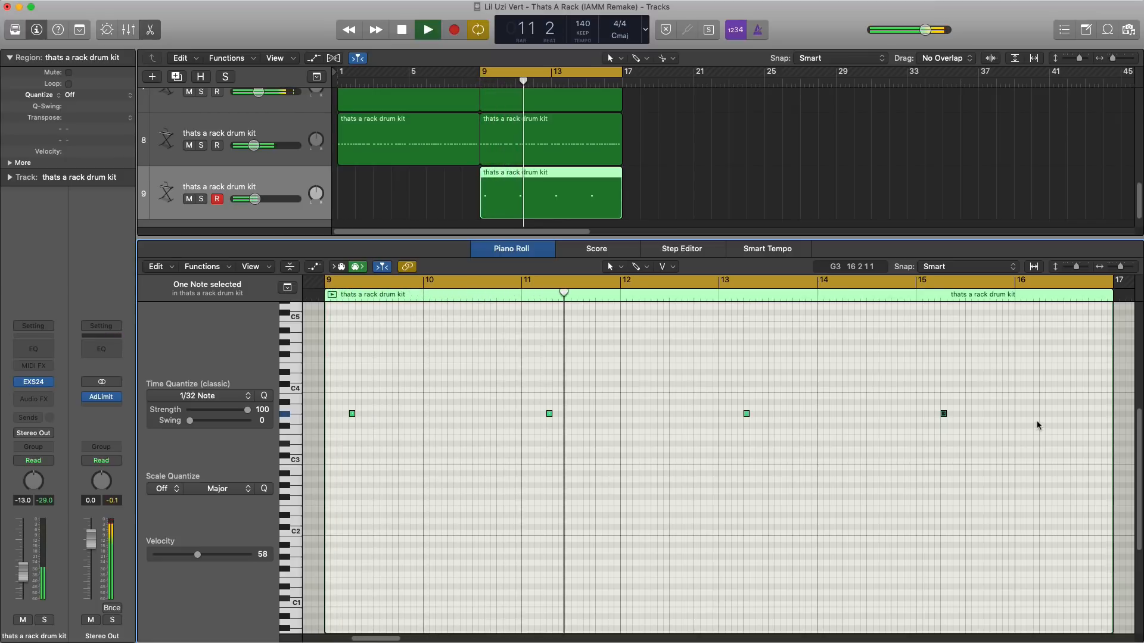
drag(255, 199, 264, 201)
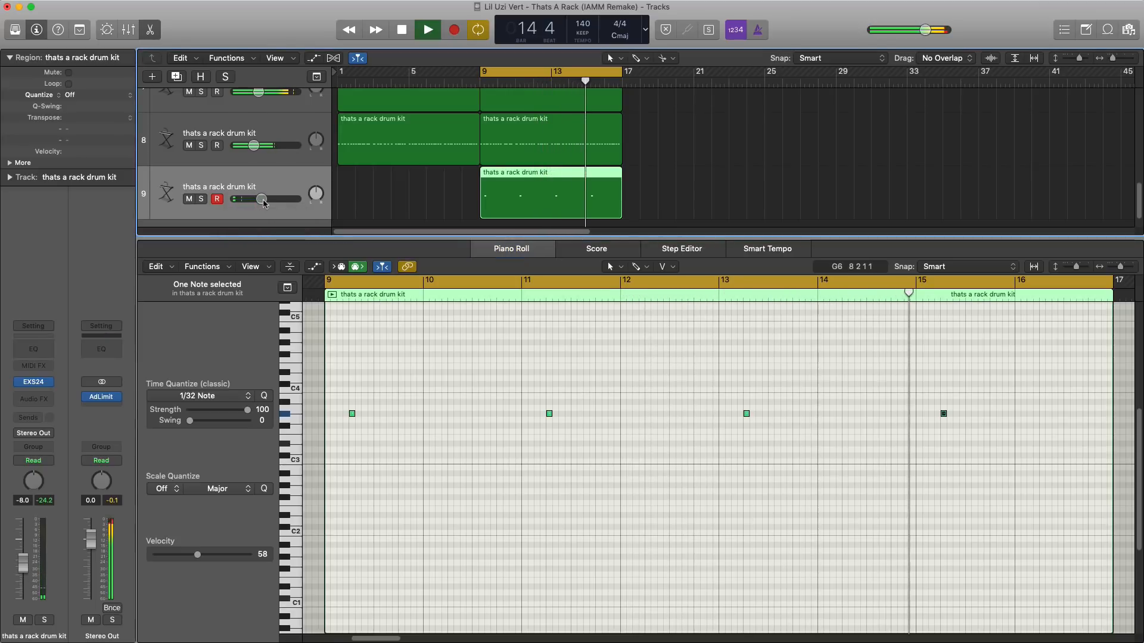
key(space)
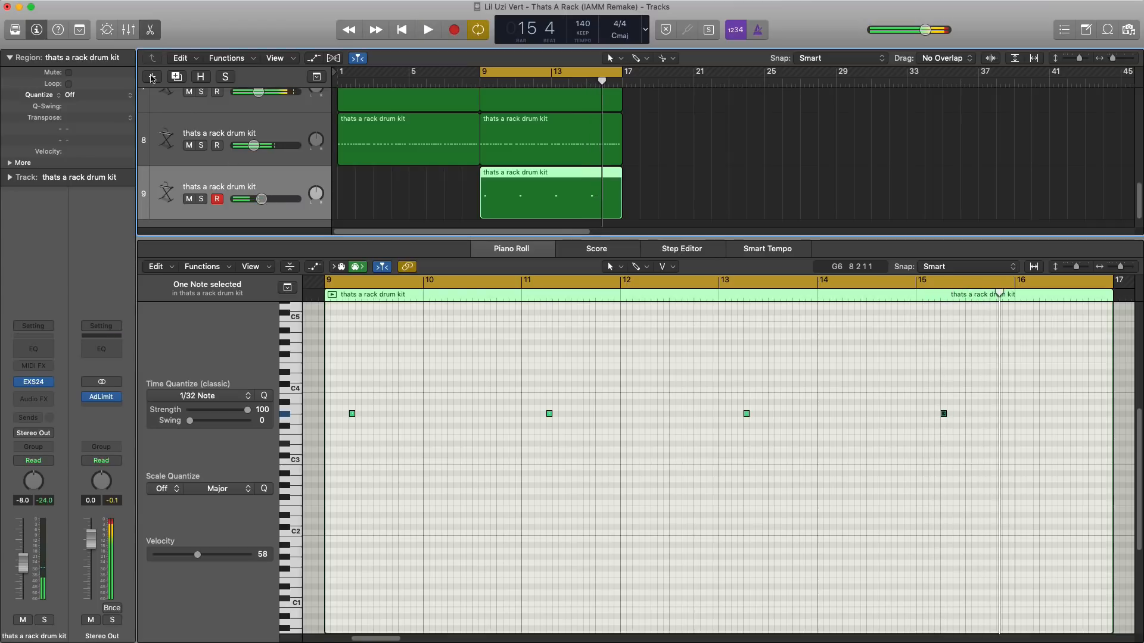
Create another drum kit track with track 9's settings and draw an empty region on it from bar 9 to 17.
click(176, 77)
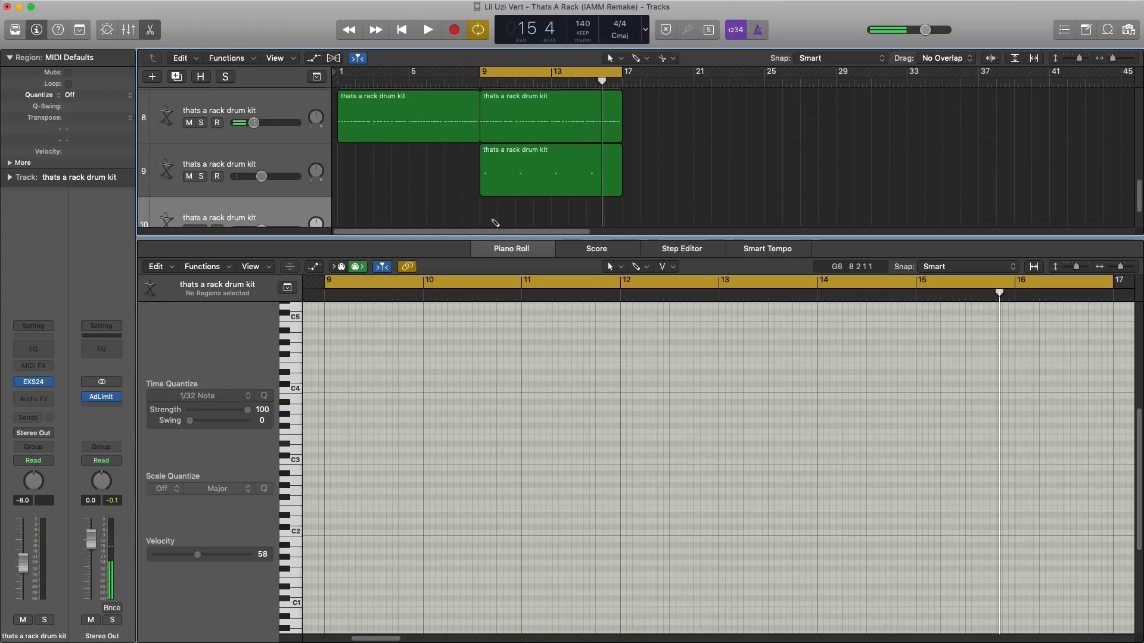
click(495, 222)
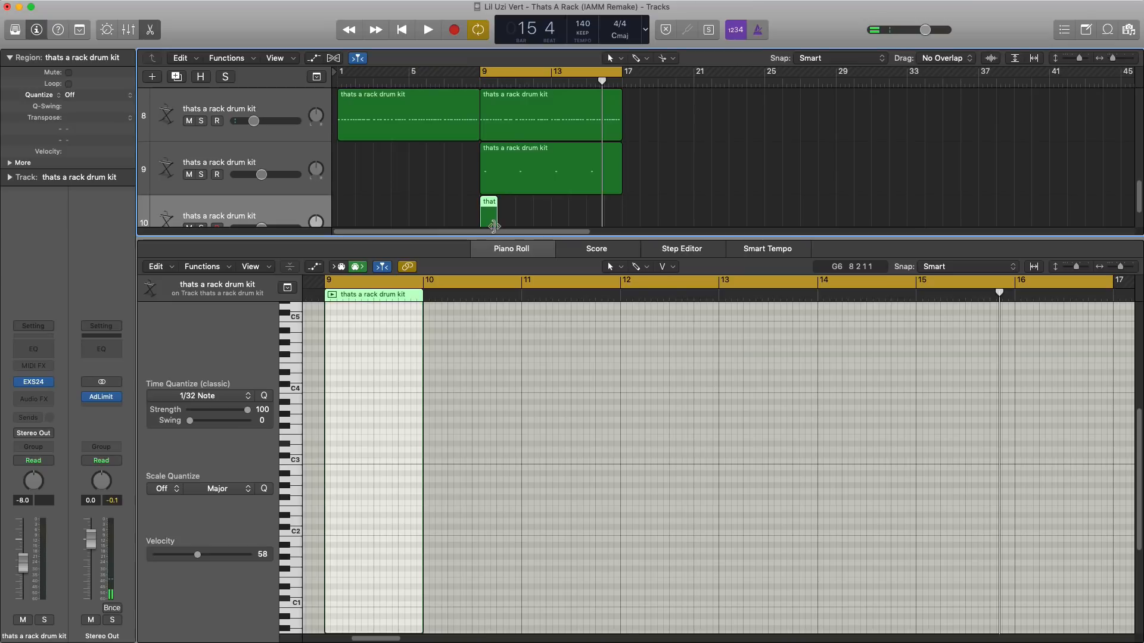
drag(495, 226, 622, 215)
key(space)
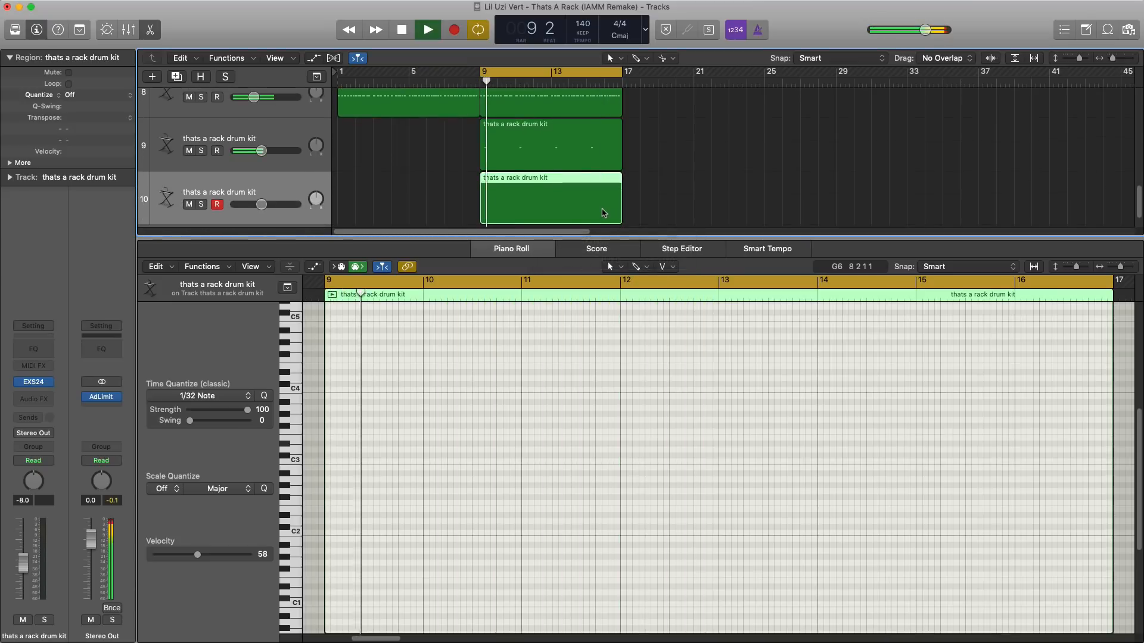
key(space)
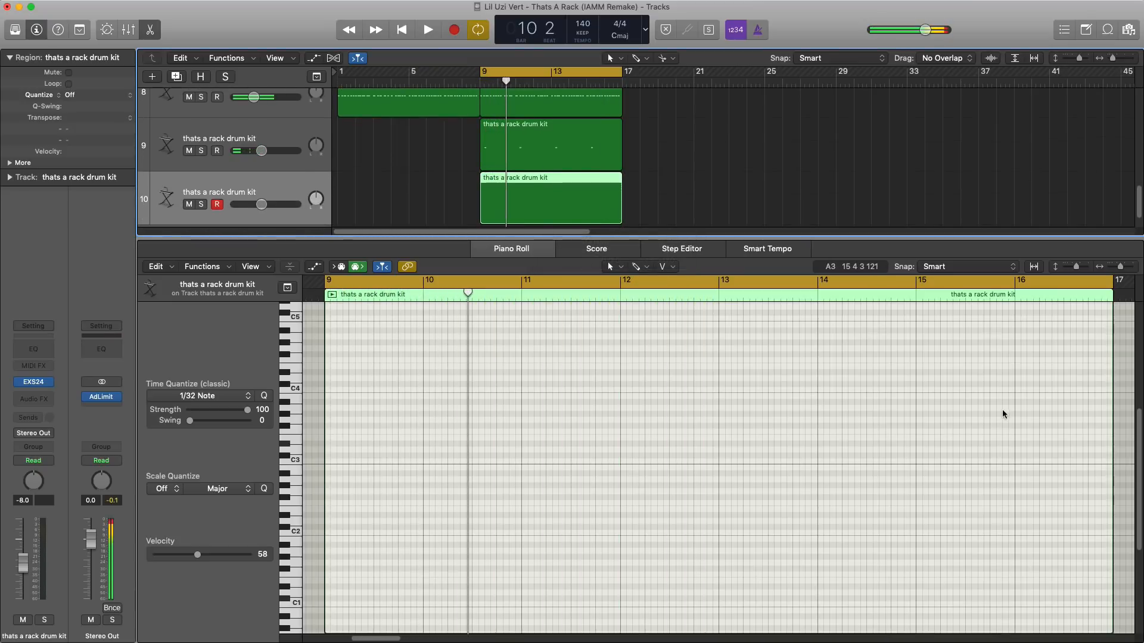
Place a single short A#3 note at 15 1 1 in track 10's region and play the section back.
click(1018, 403)
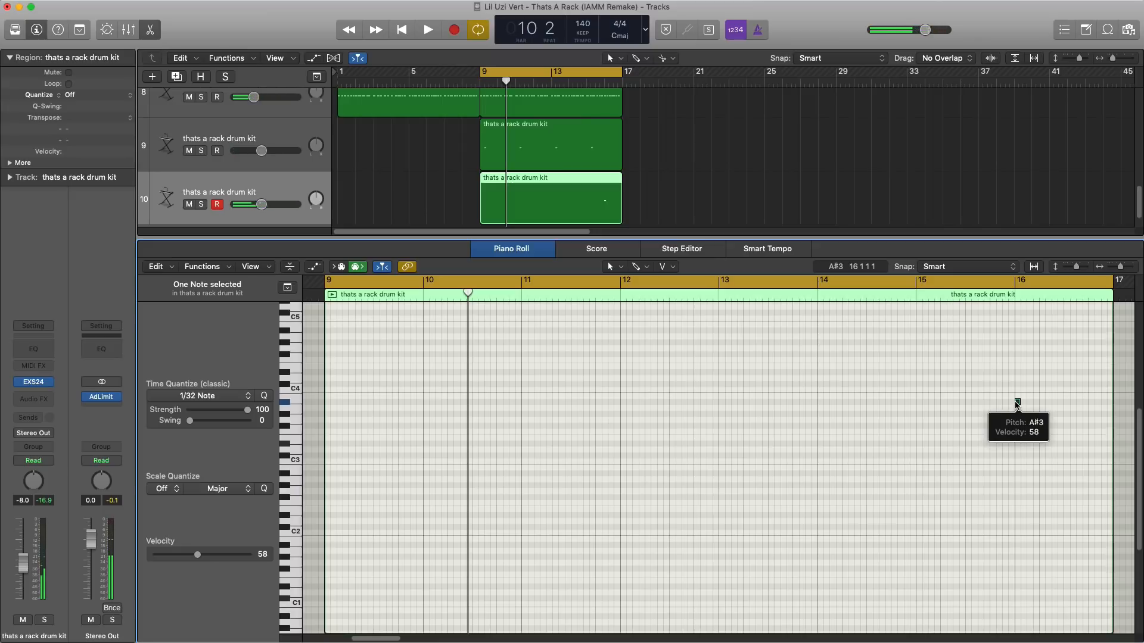
drag(1018, 403, 919, 403)
key(space)
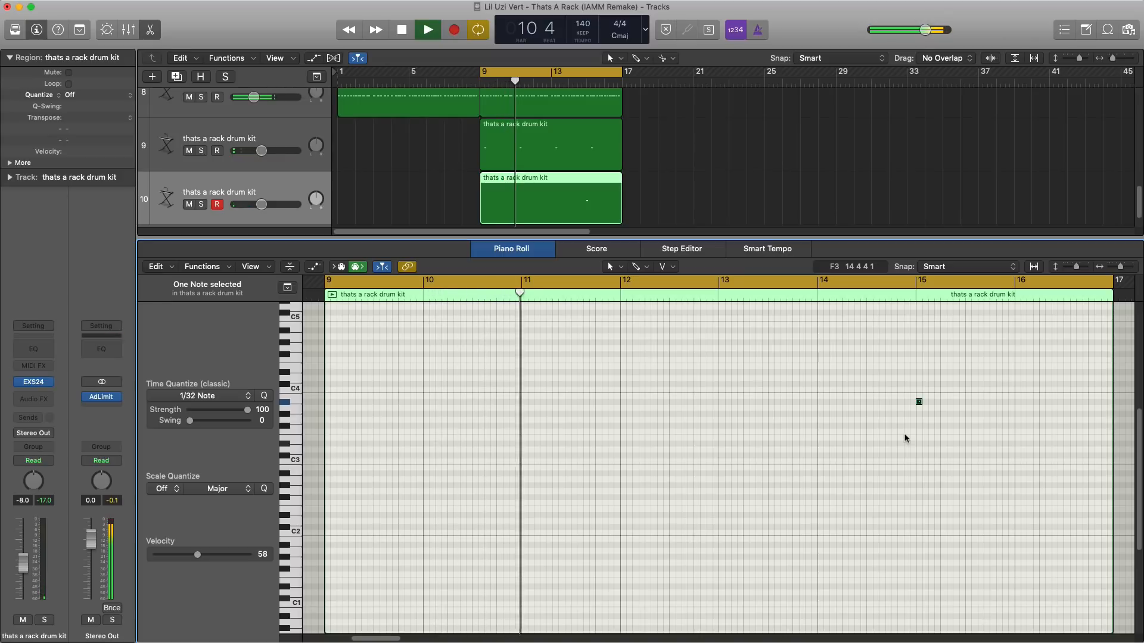
scroll(886, 500, up, 3)
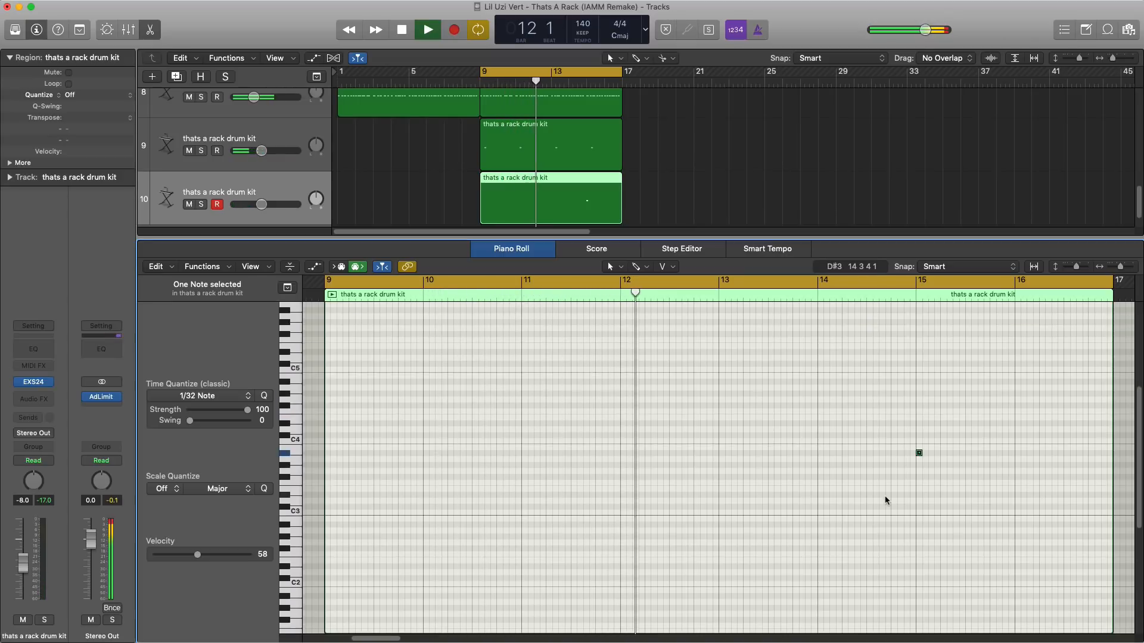
Close the Piano Roll and set track 10's volume to -9.8 dB during playback.
key(e)
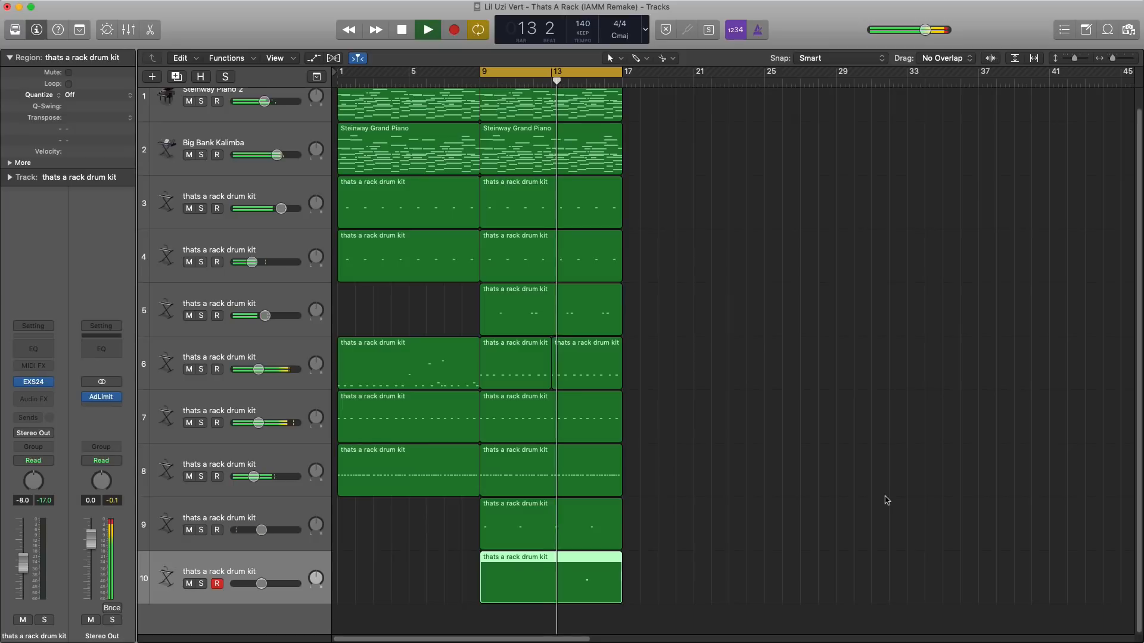
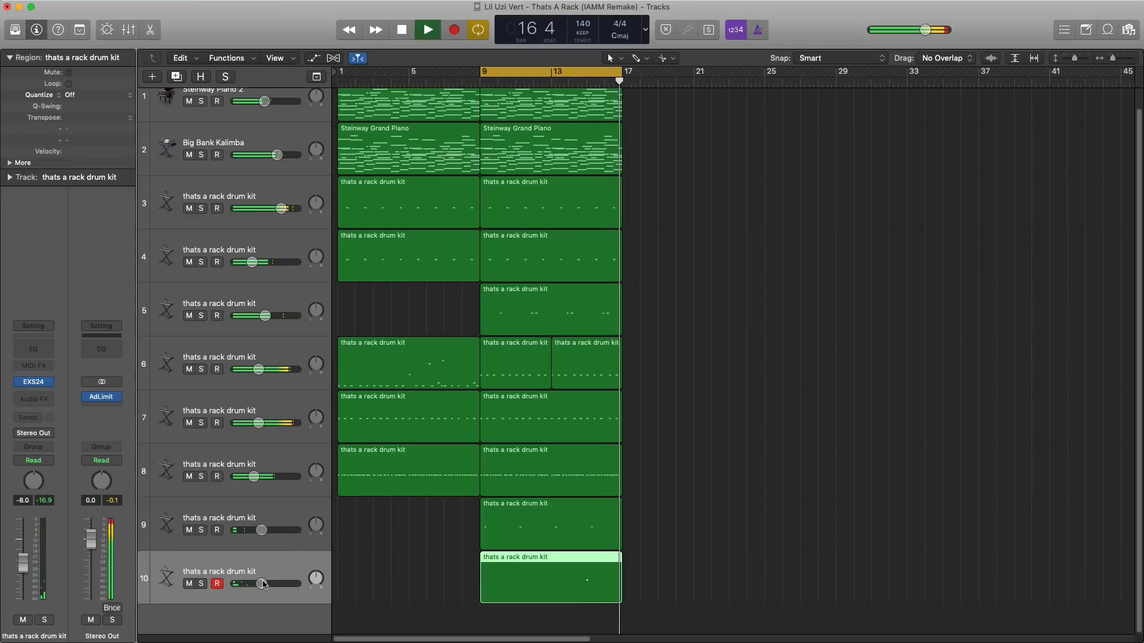
drag(262, 584, 259, 584)
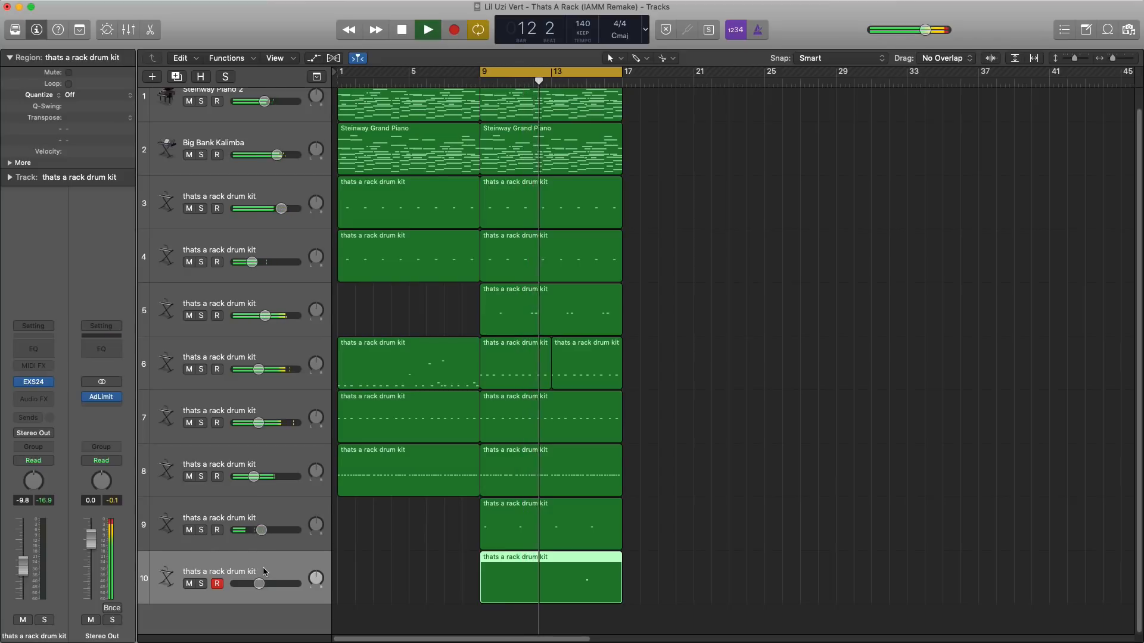
key(space)
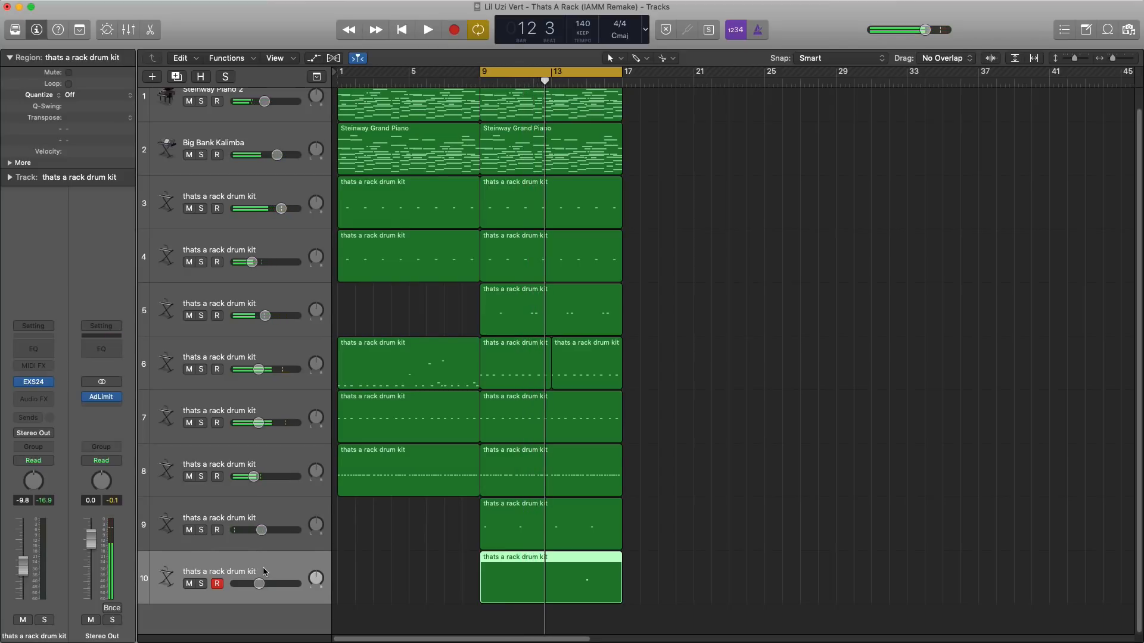
Create new tracks with duplicate settings of the Steinway Piano 2 and Big Bank Kalimba tracks.
key(super+Up)
key(super+Up)
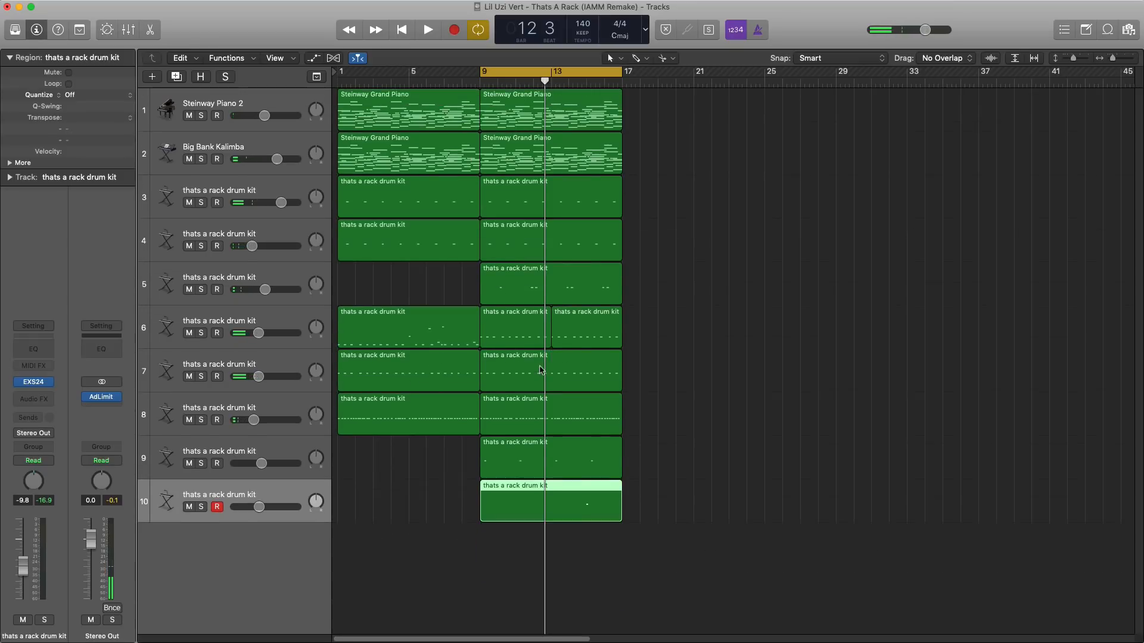
click(215, 106)
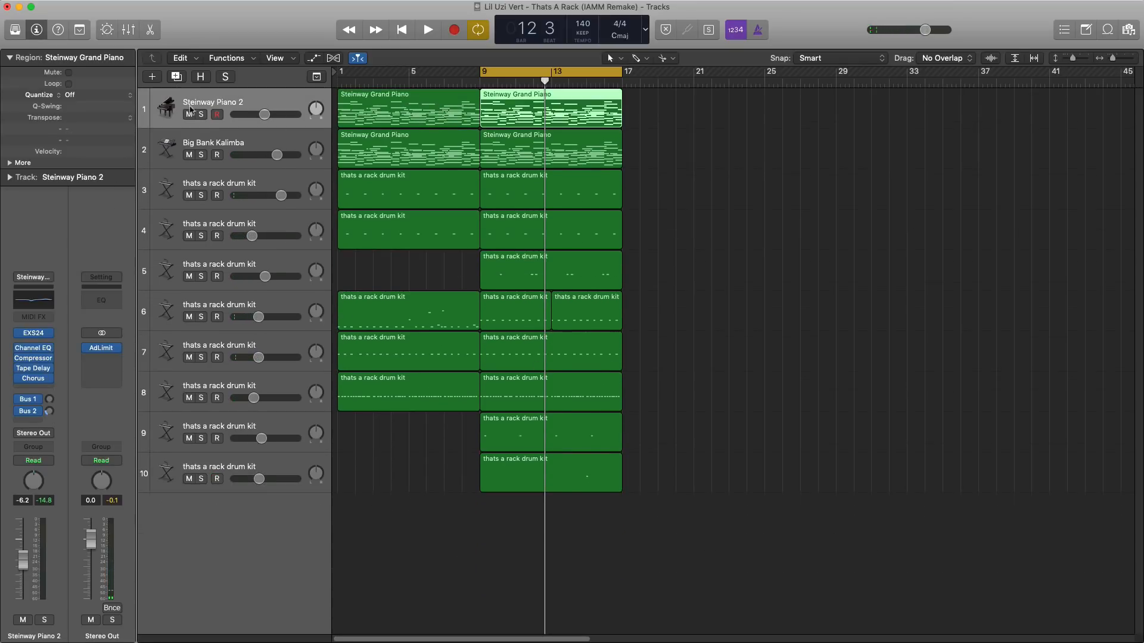
click(176, 77)
click(222, 182)
click(178, 81)
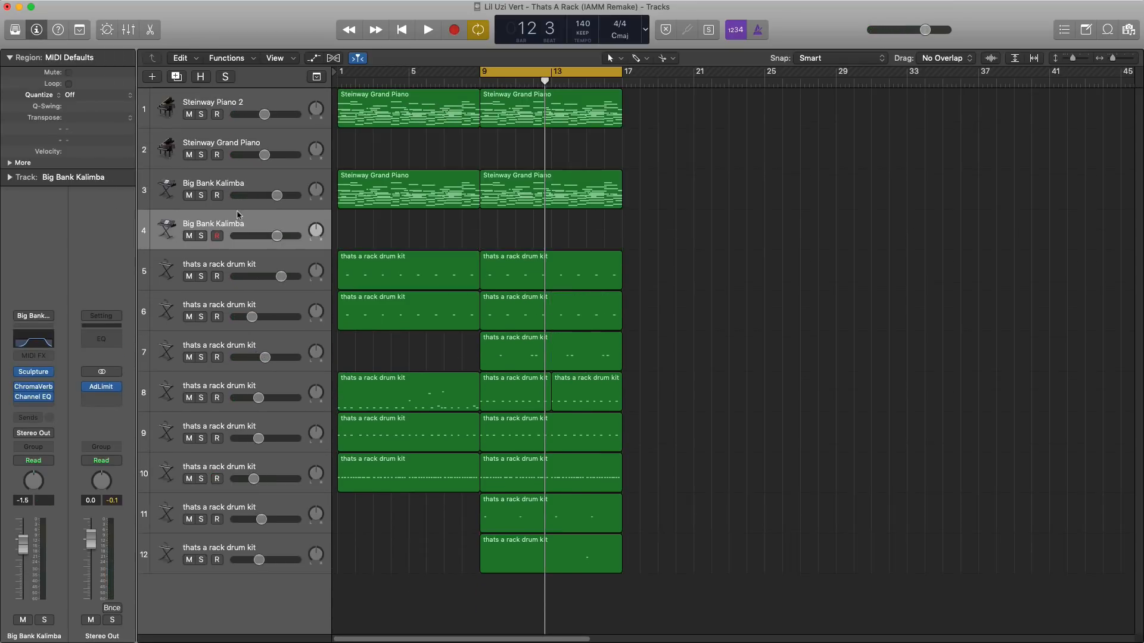
Move the new piano and kalimba tracks to the top and copy the first eight-bar piano and kalimba regions onto them at bar 1.
drag(240, 227, 223, 107)
shift+click(224, 142)
scroll(400, 218, down, 3)
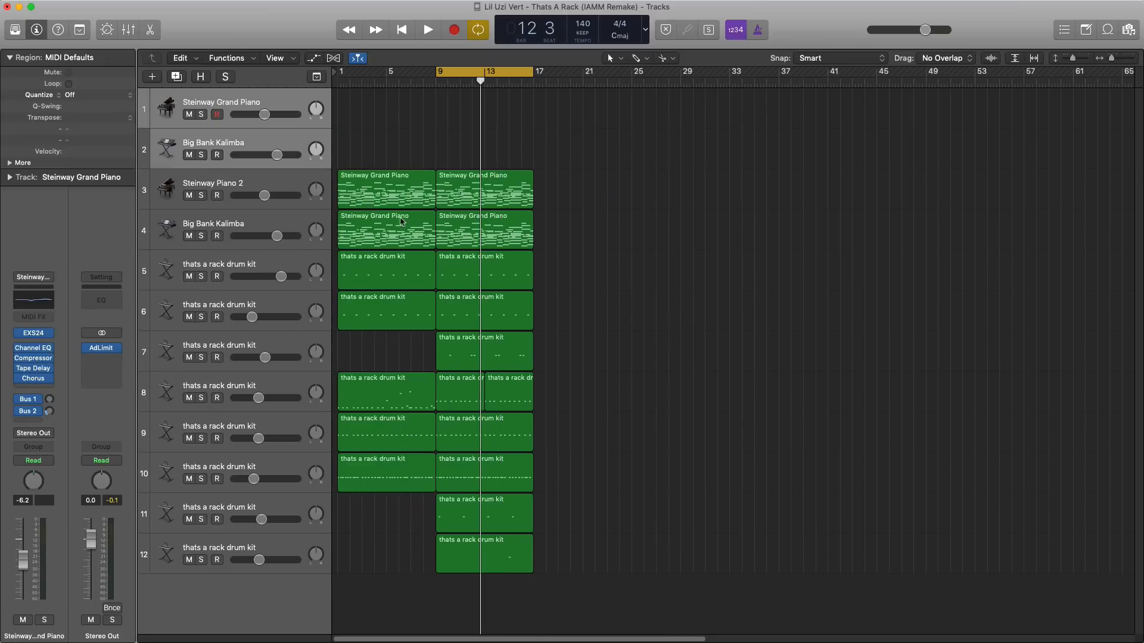
mouse_move(369, 185)
mouse_down()
mouse_move(376, 228)
mouse_move(361, 169)
mouse_up()
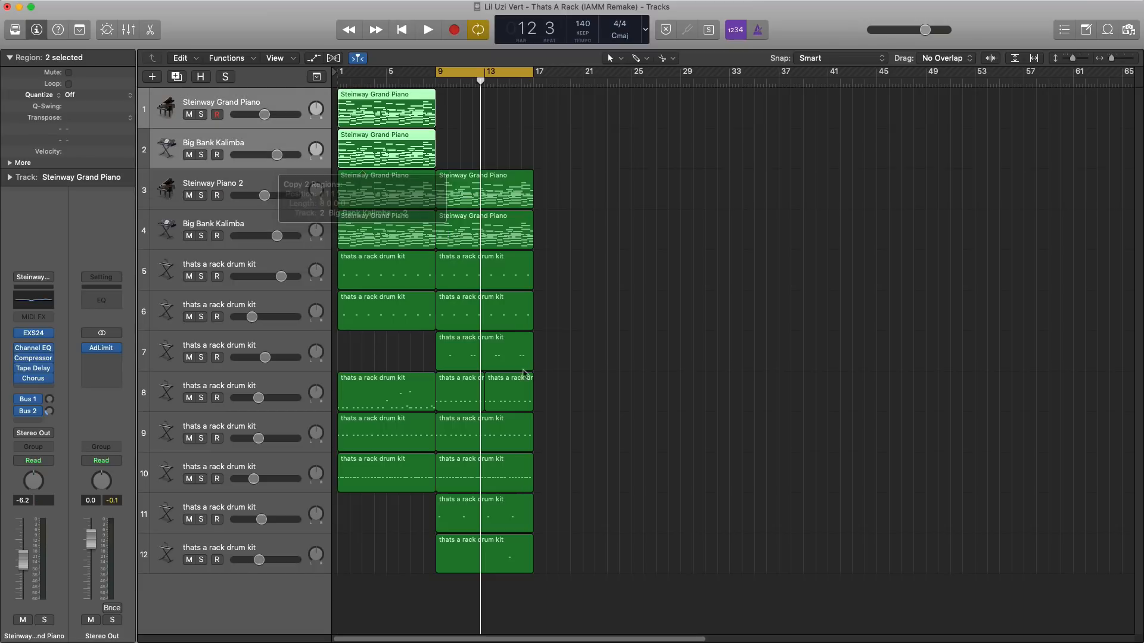
Shift the original arrangement to start at bar 17 and place copies of its piano and kalimba regions at bar 9.
drag(603, 569, 356, 173)
drag(363, 189, 457, 221)
click(507, 187)
Set the cycle range to bars 1 to 9 and group the top Steinway Grand Piano and Big Bank Kalimba tracks into a summing stack.
drag(467, 80, 369, 79)
click(264, 116)
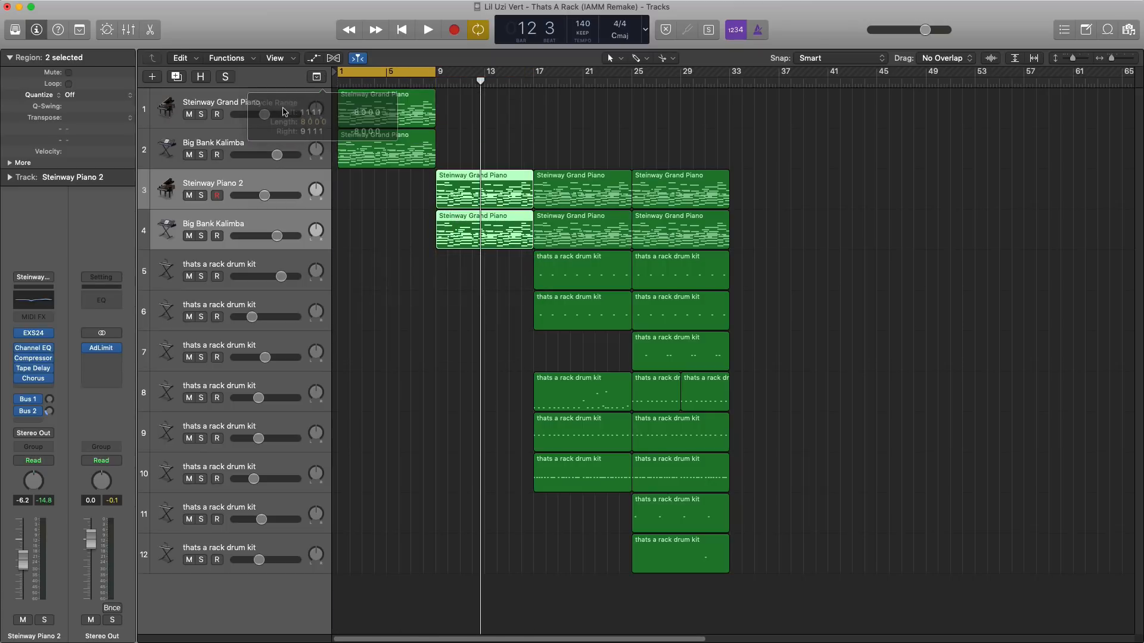
click(248, 151)
right_click(251, 144)
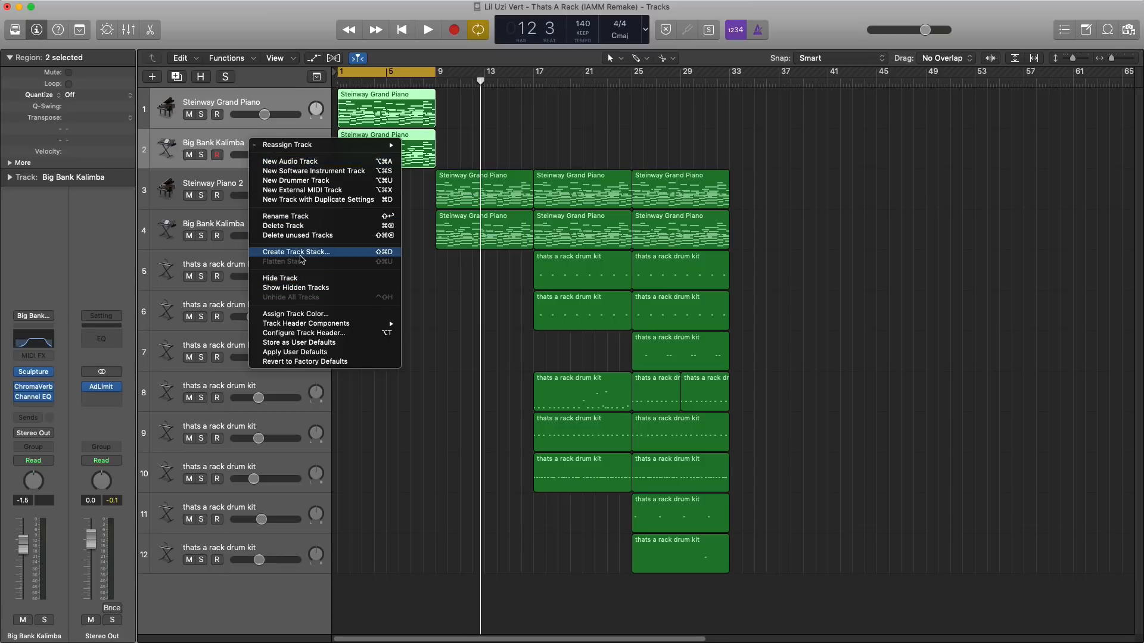
click(301, 255)
key(Return)
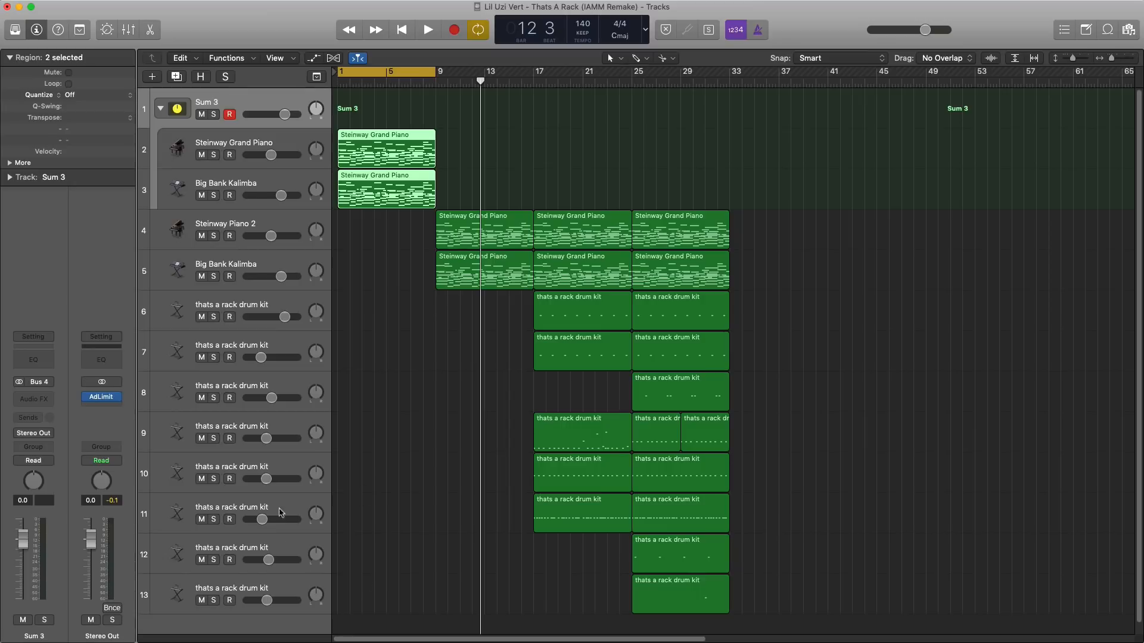
Create a new drum kit track with track 9's settings and move it into the summing stack.
click(230, 438)
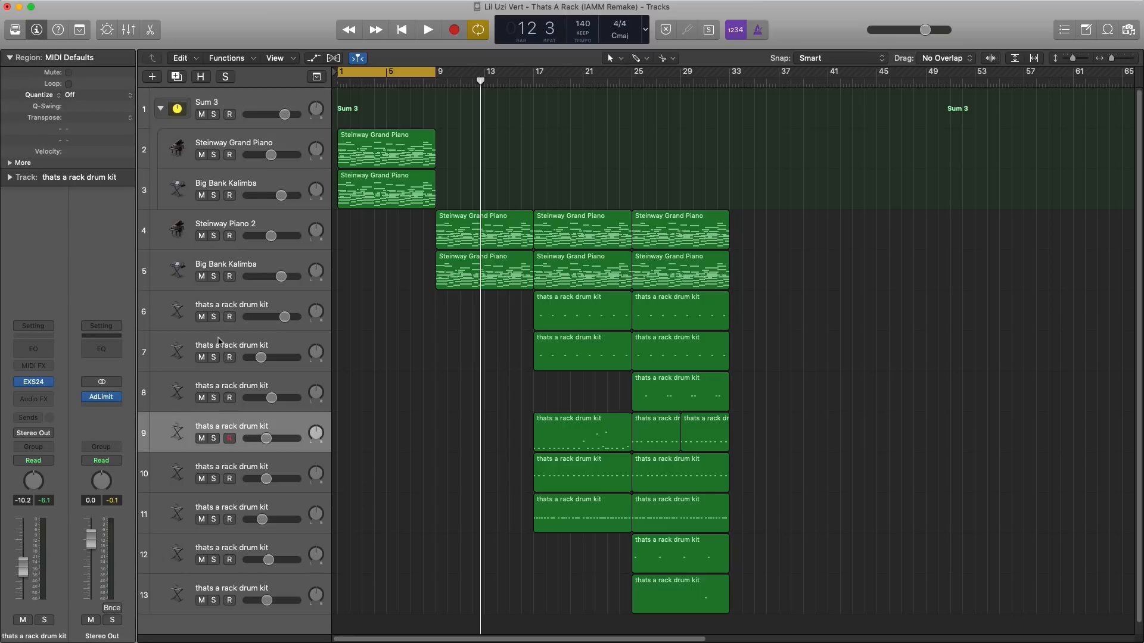
click(177, 84)
drag(242, 464, 297, 250)
mouse_move(224, 217)
mouse_down()
mouse_move(225, 187)
mouse_move(230, 238)
mouse_up()
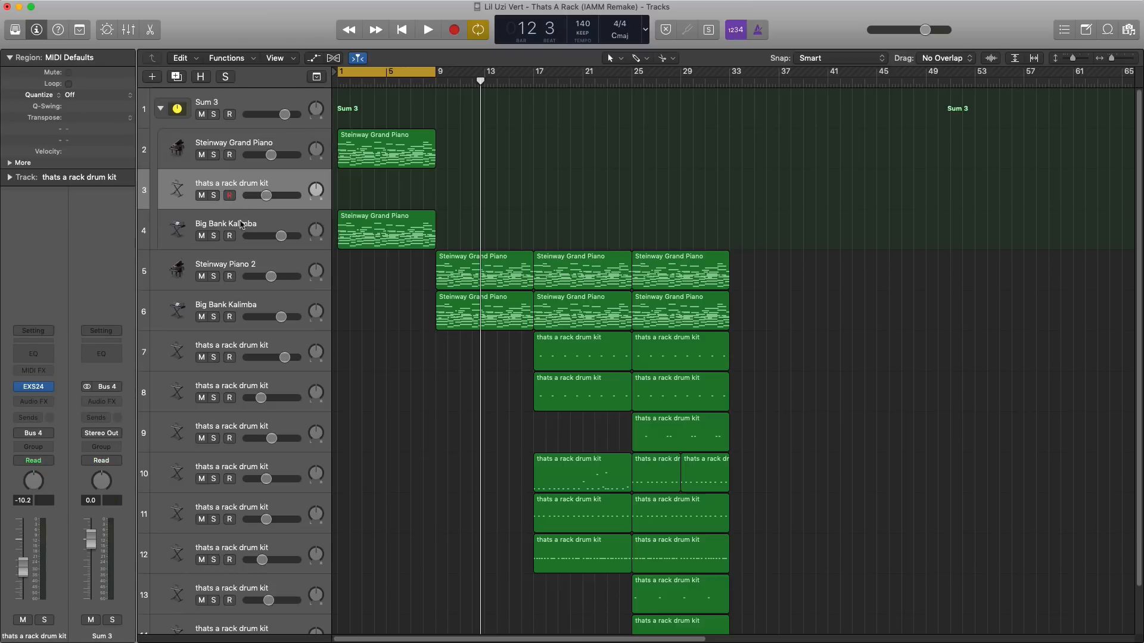
Move the kalimba above the drum kit in the stack, create a drum kit region spanning bars 1 to 9, and open its notes.
drag(242, 224, 244, 187)
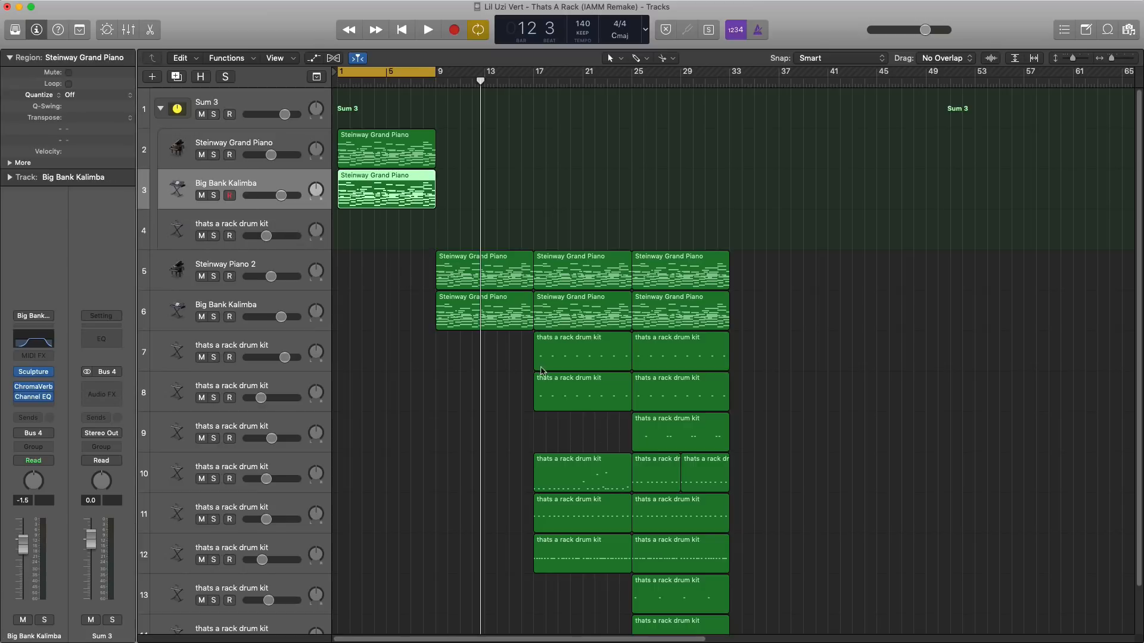
click(343, 242)
drag(353, 242, 435, 243)
key(space)
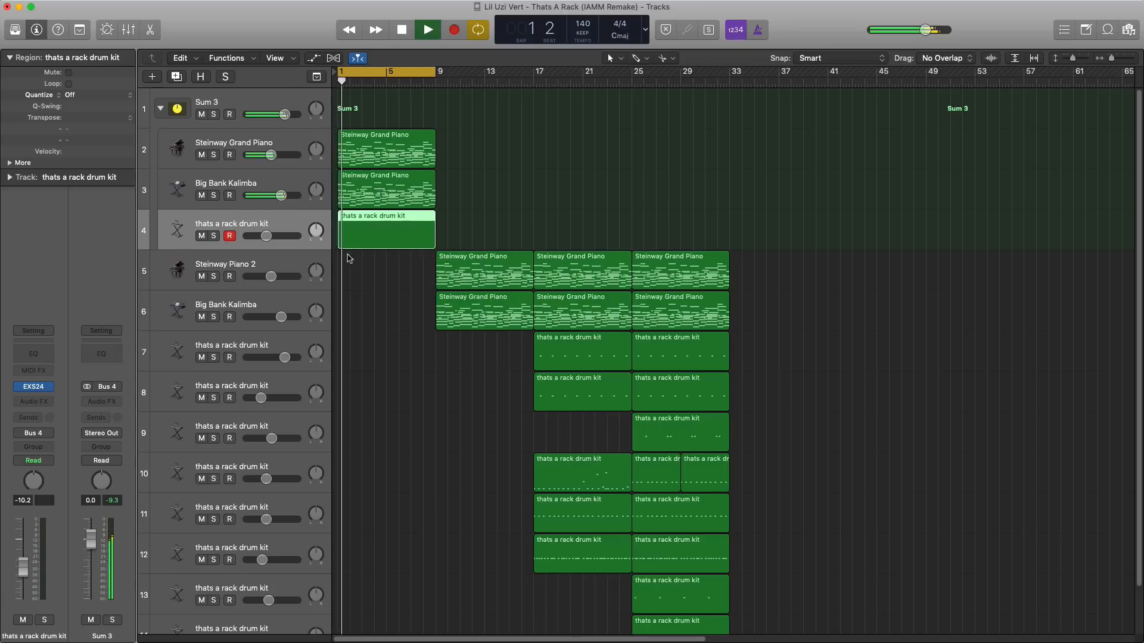
key(space)
double_click(363, 245)
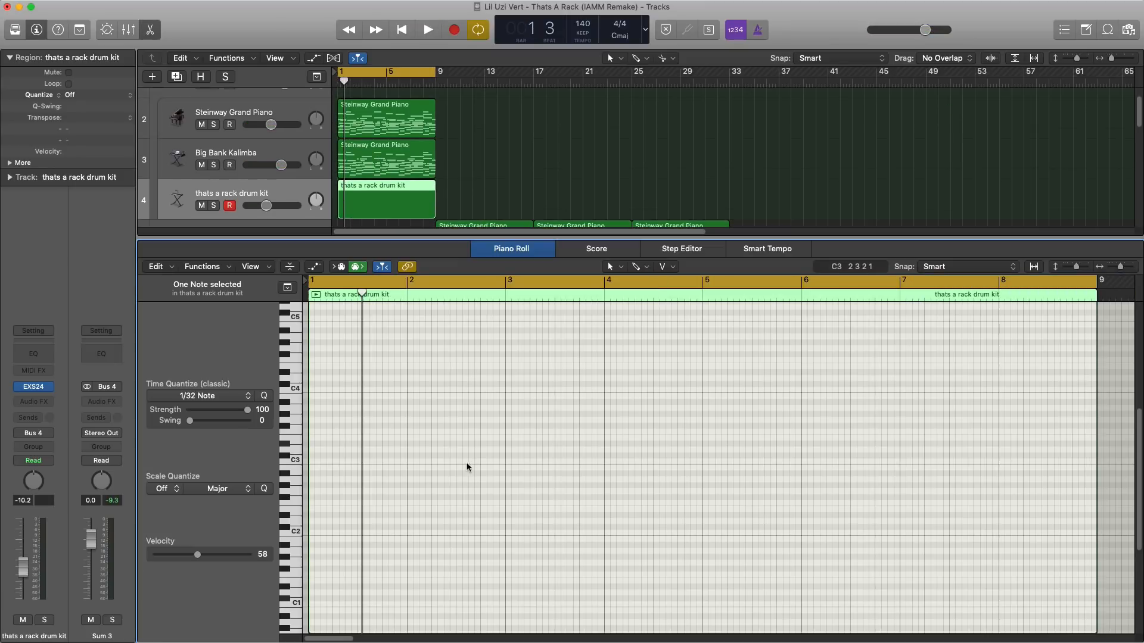
Add three C1 notes in bar 1 of the drum kit region, at positions 1 1 1, 1 2 3 and 1 4 1.
key(space)
scroll(324, 569, down, 1)
key(space)
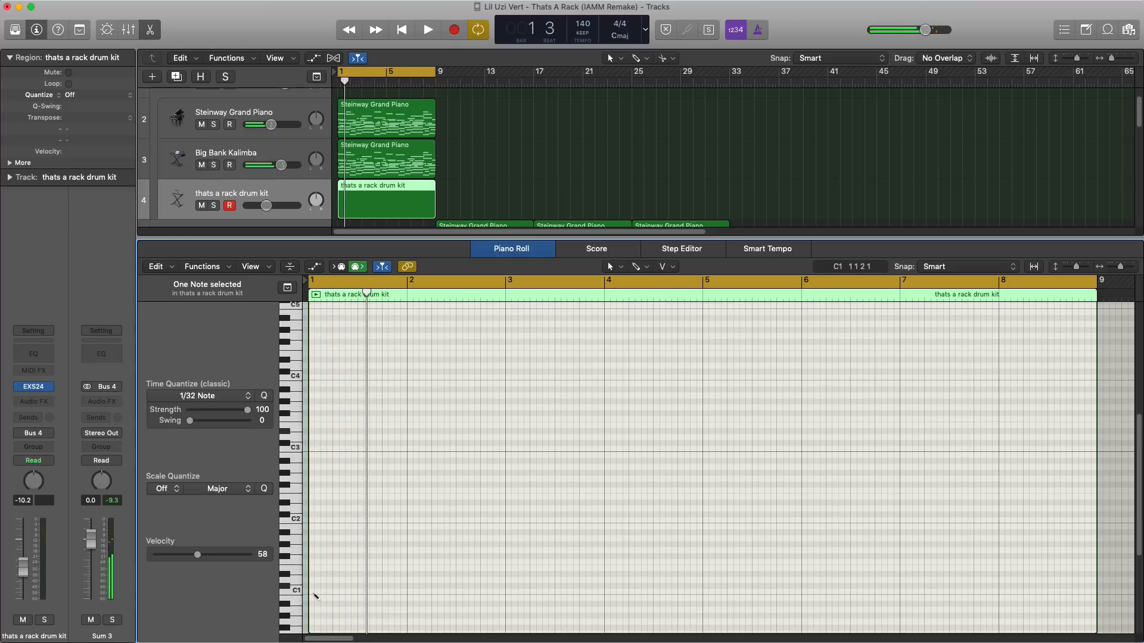
drag(314, 593, 309, 592)
key(space)
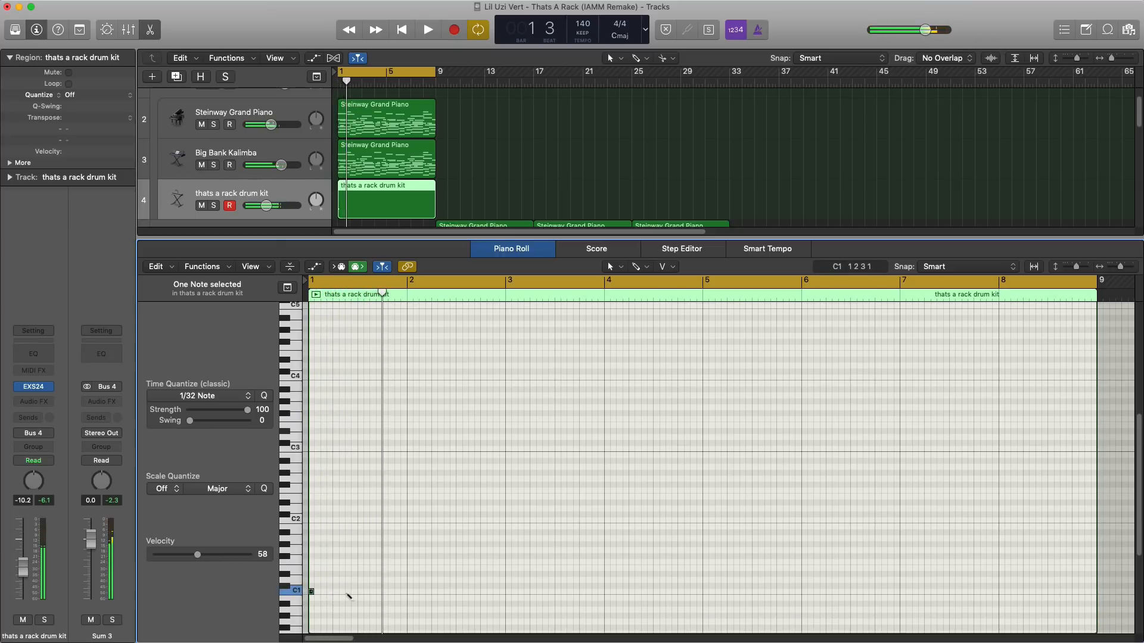
super+click(348, 592)
key(space)
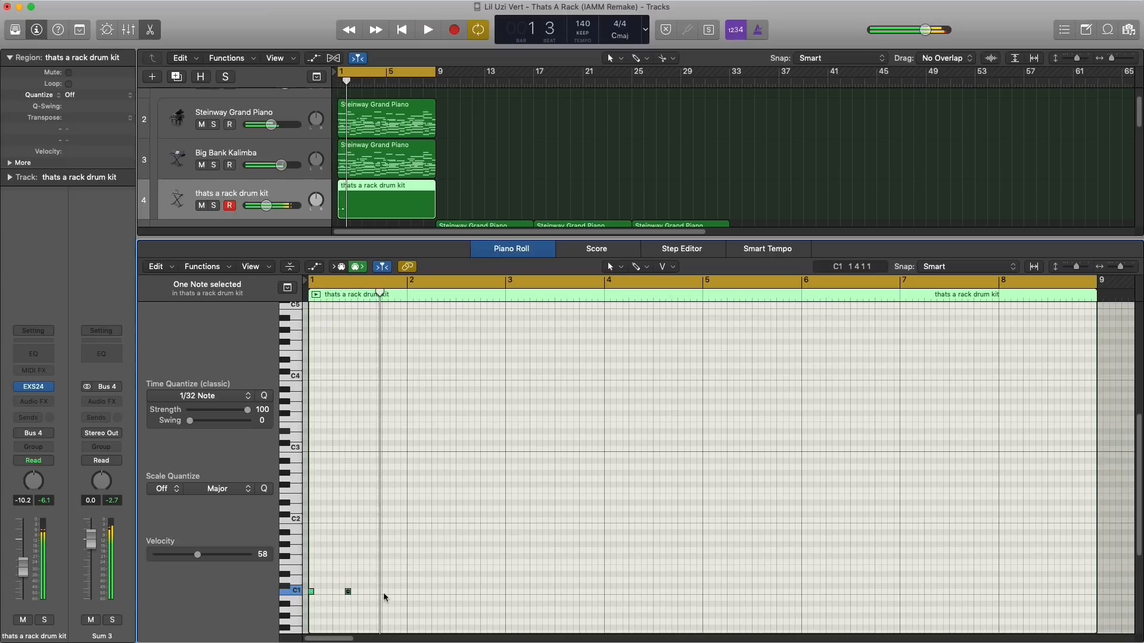
key(space)
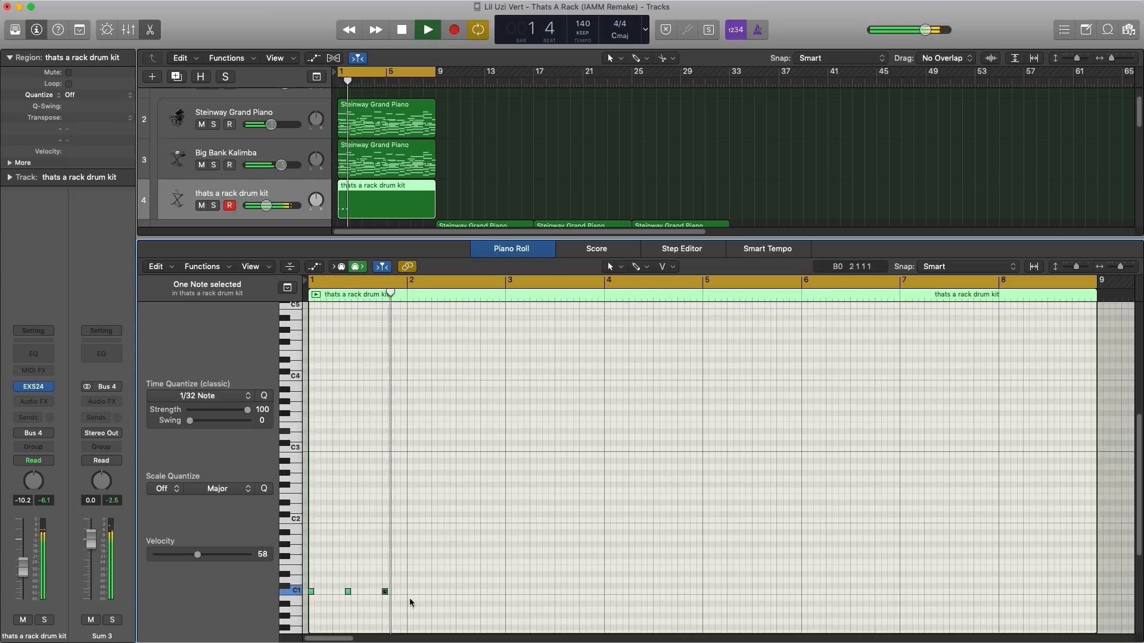
key(space)
Add an F1 note on beat 2 of bar 2 and a D1 note at position 2 3 3.
super+click(435, 563)
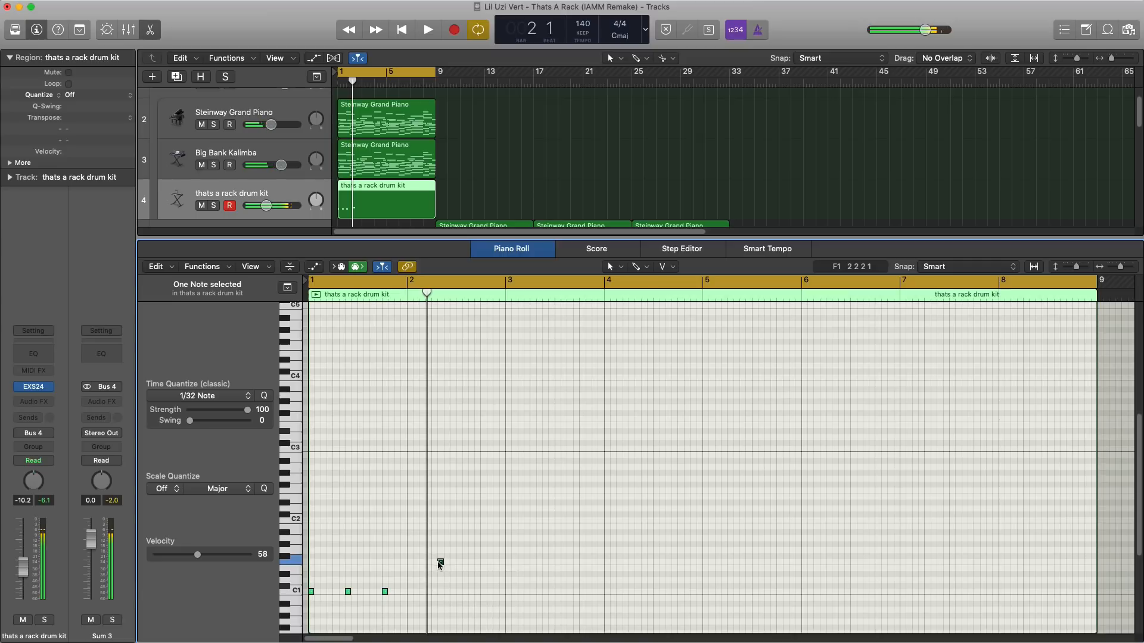
key(space)
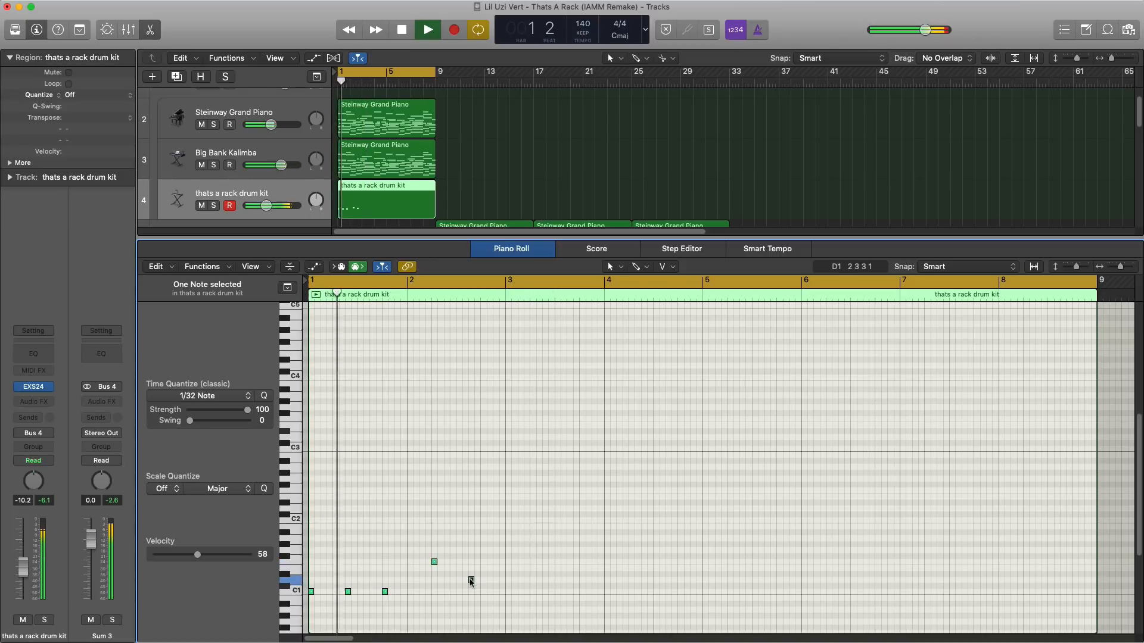
super+click(471, 581)
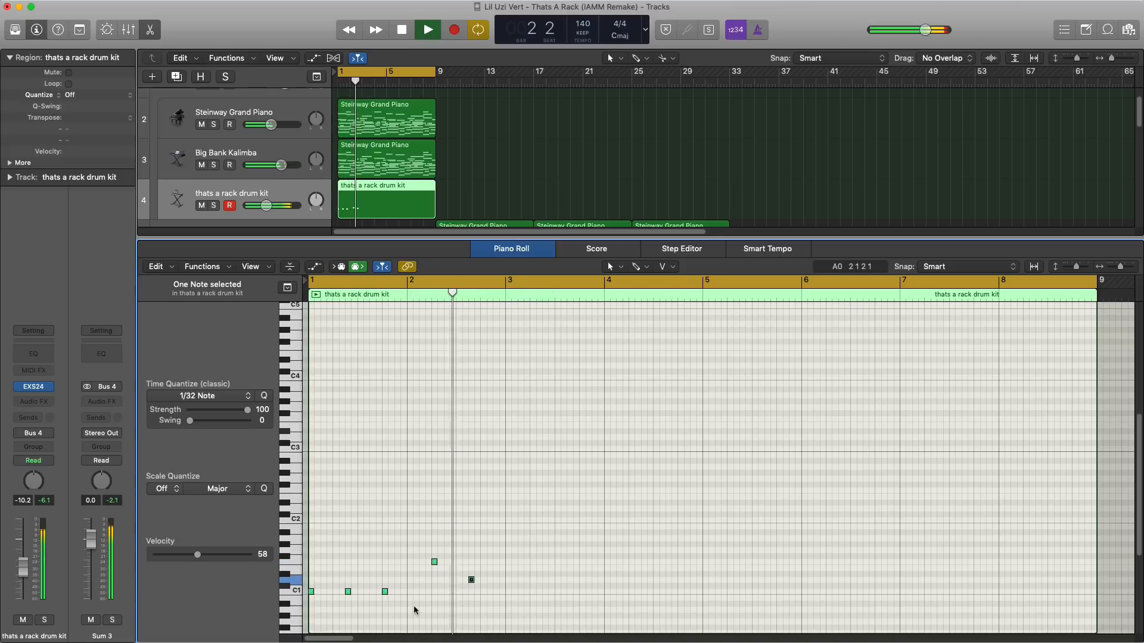
Copy bar 1's three C1 notes to bar 3, and add a C1 note at 4 2 1 and a D1 note at 4 3 3.
drag(416, 610, 507, 598)
key(space)
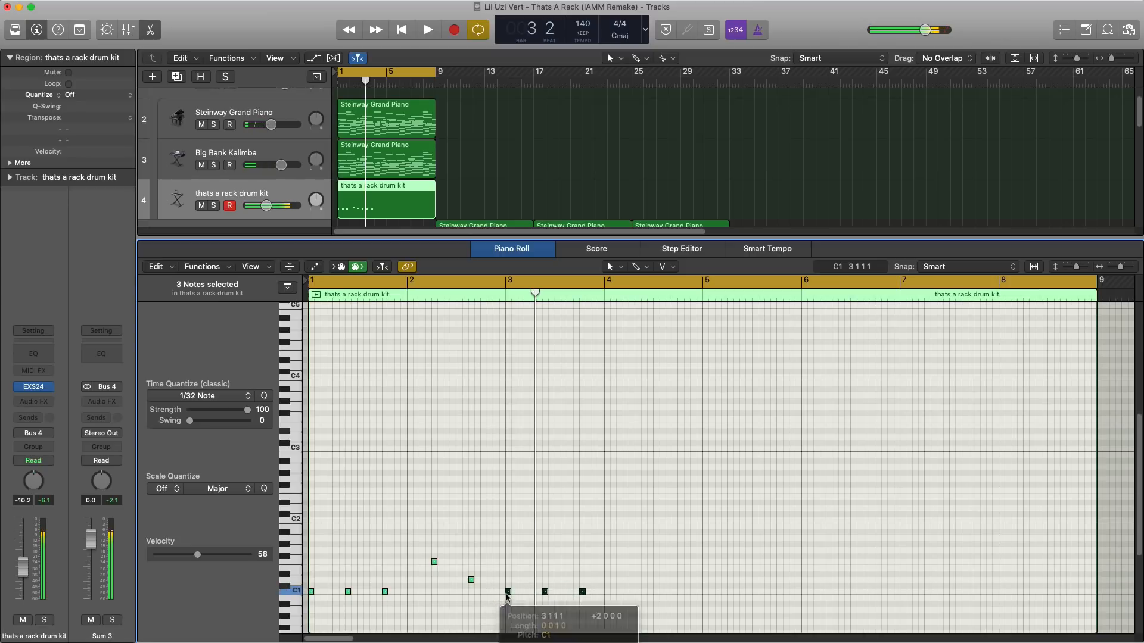
key(space)
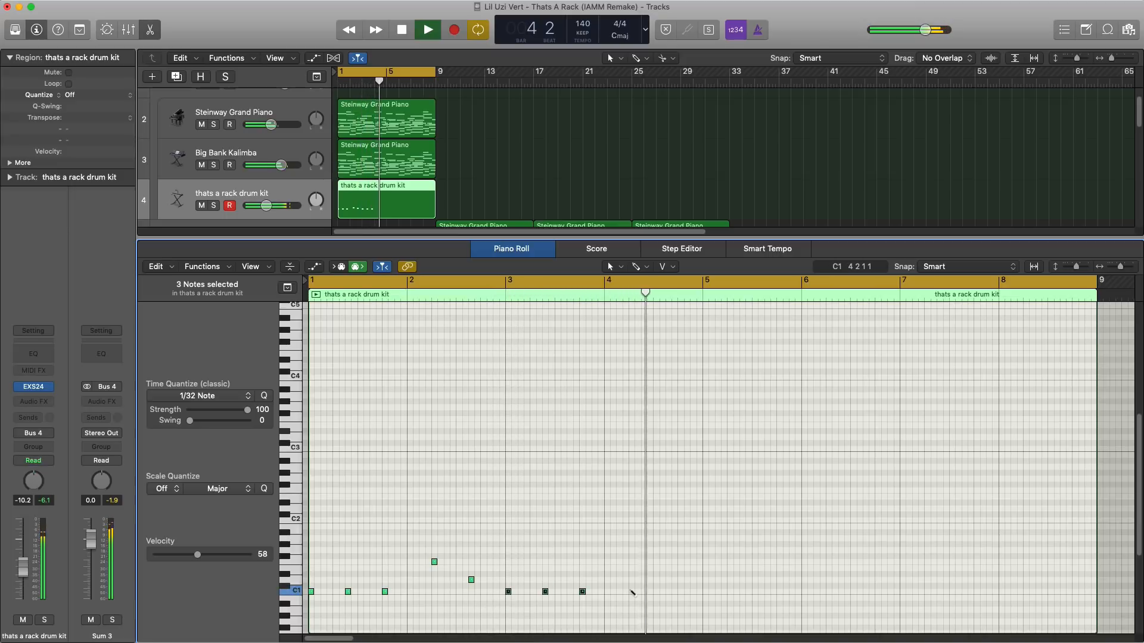
super+click(633, 593)
key(space)
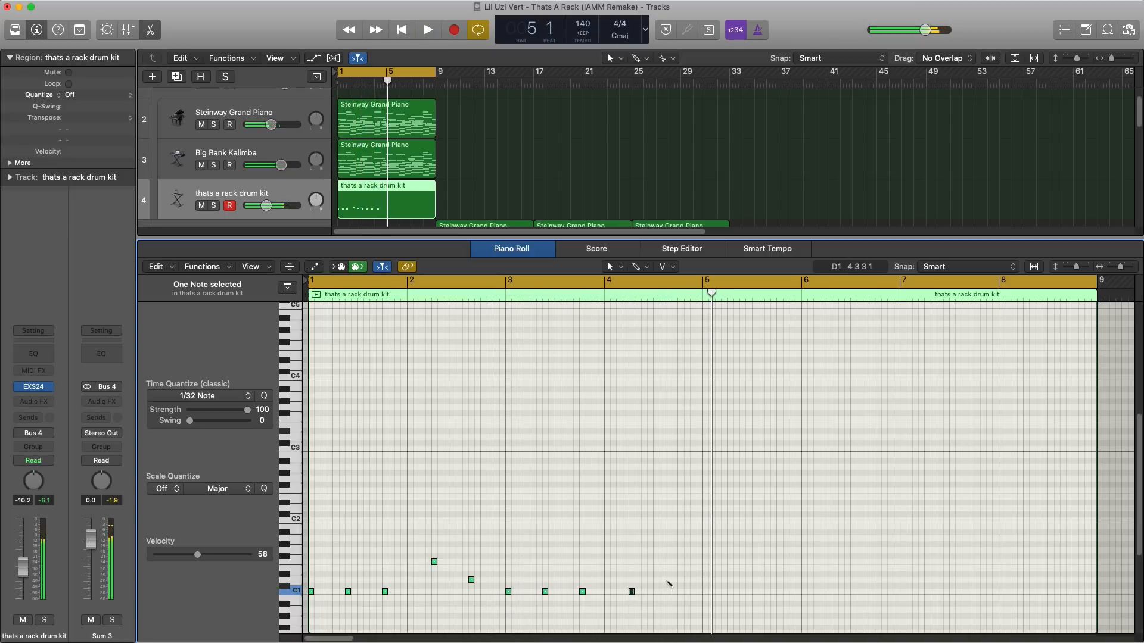
key(space)
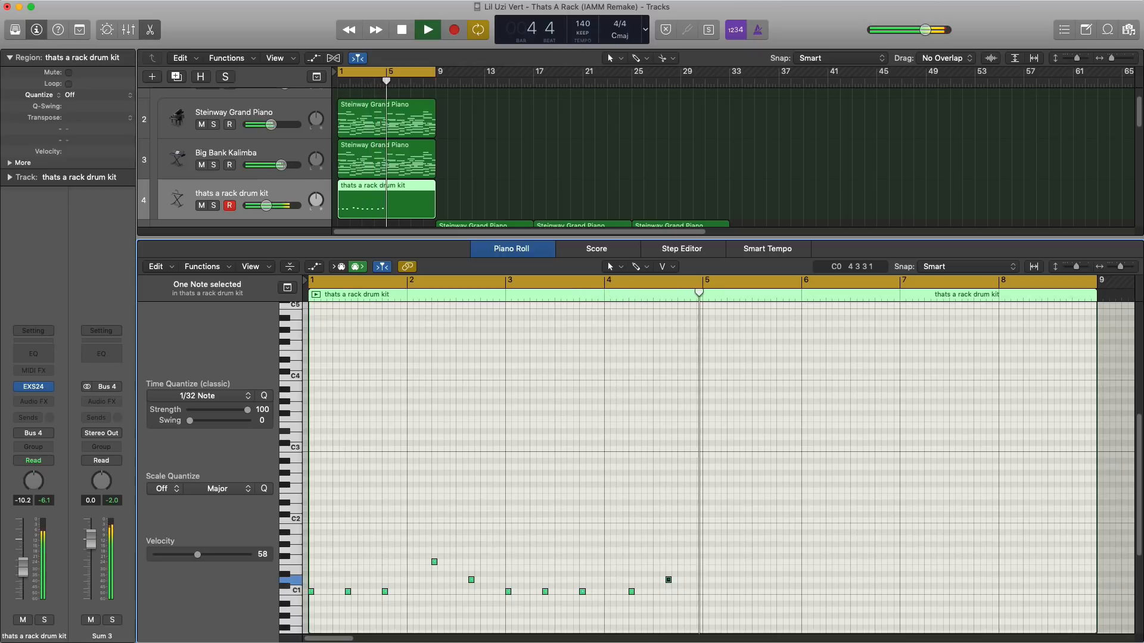
key(space)
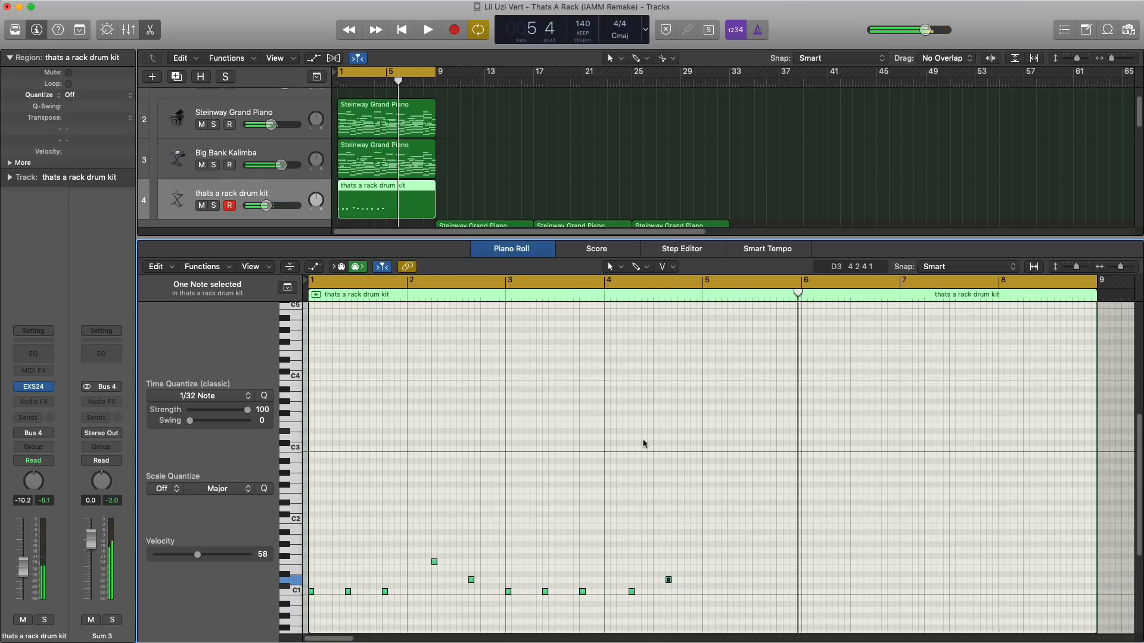
Repeat the full ten-note pattern across bars 5 to 8 and close the note editor.
drag(702, 615, 311, 545)
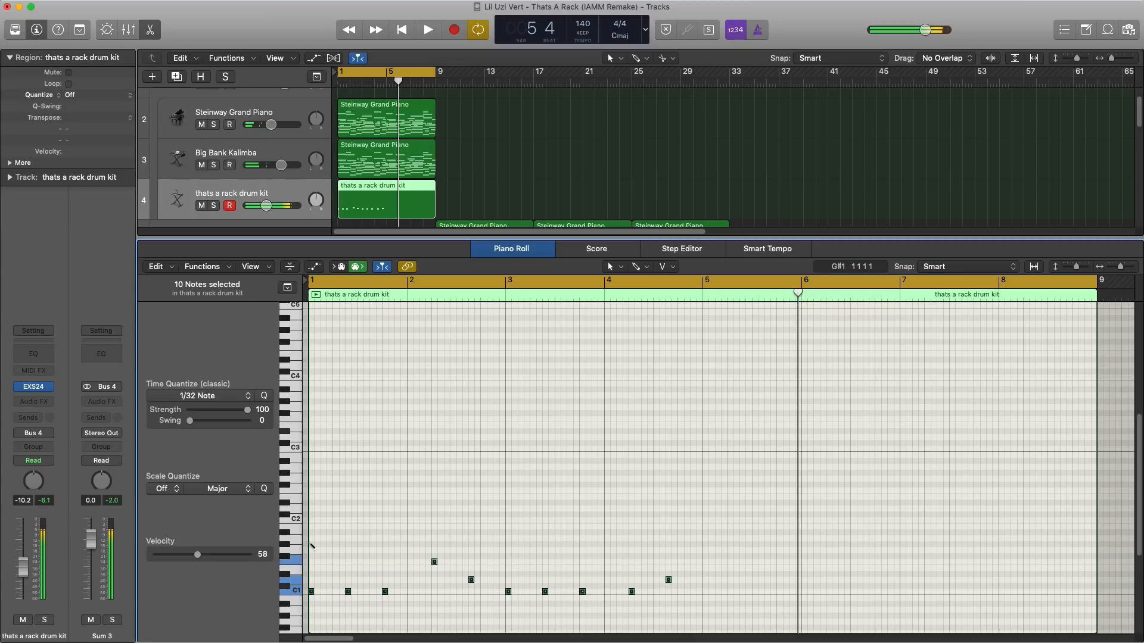
key(shift+space)
key(p)
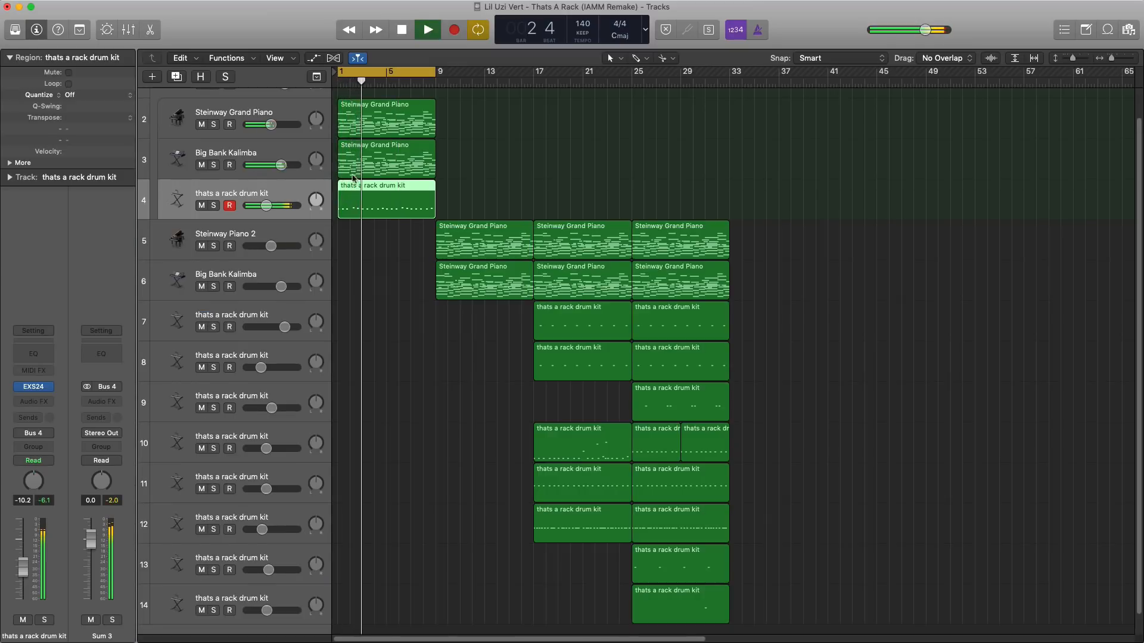
scroll(365, 266, up, 1)
click(381, 294)
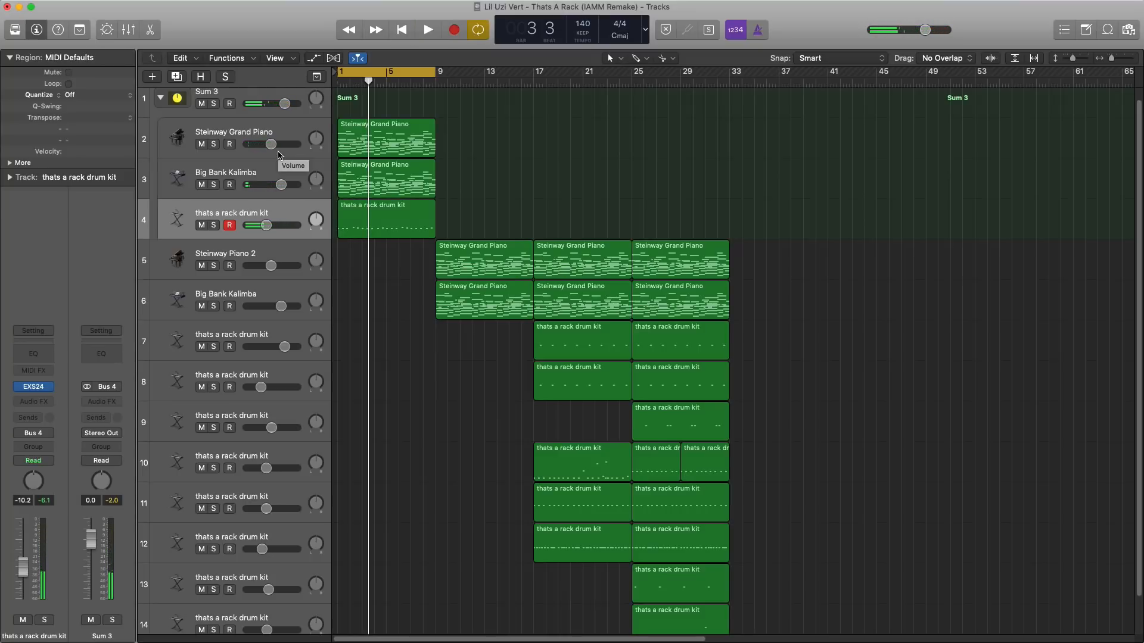
Add a Channel EQ to the Sum 3 stack and enable its high-cut filter at 1320 Hz.
scroll(278, 155, up, 1)
click(232, 111)
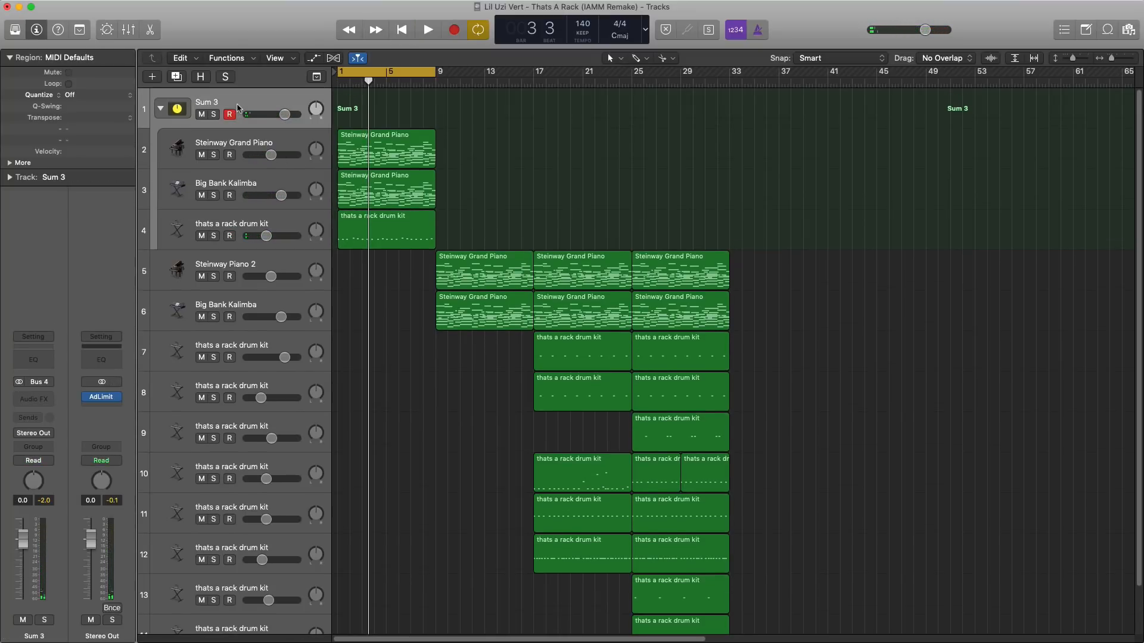
click(26, 364)
drag(336, 51, 582, 139)
key(space)
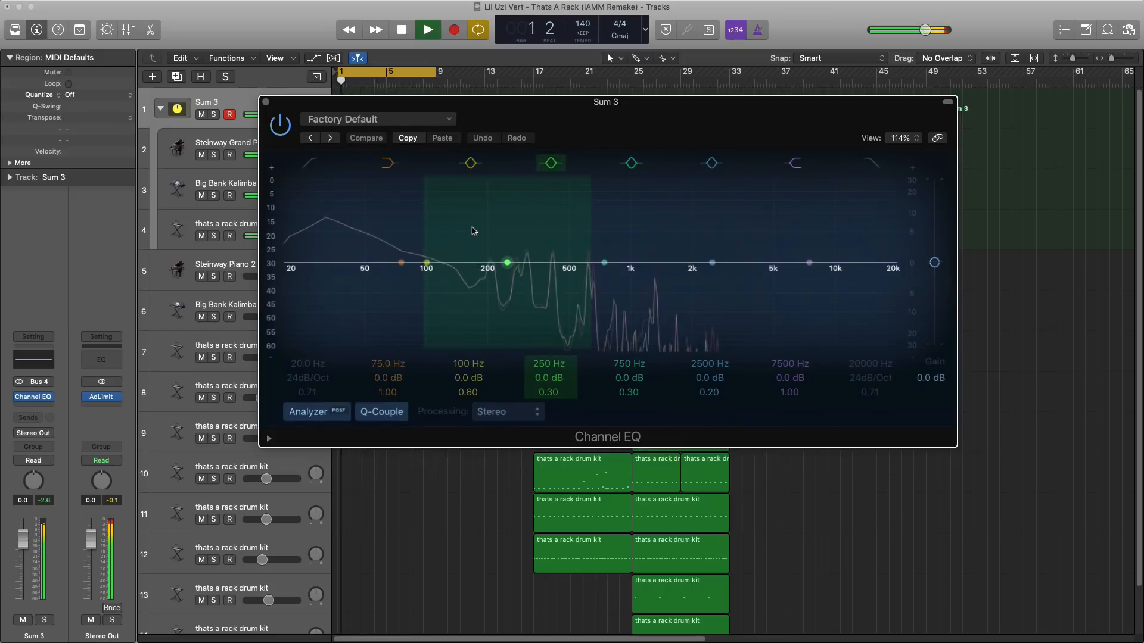
click(871, 162)
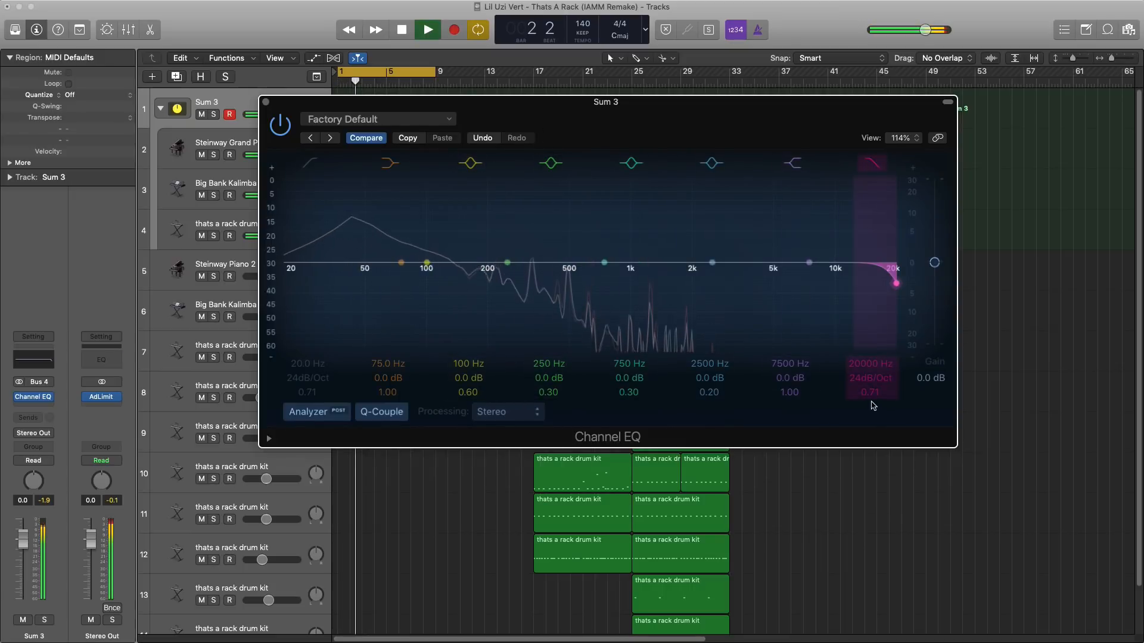
drag(865, 366, 865, 405)
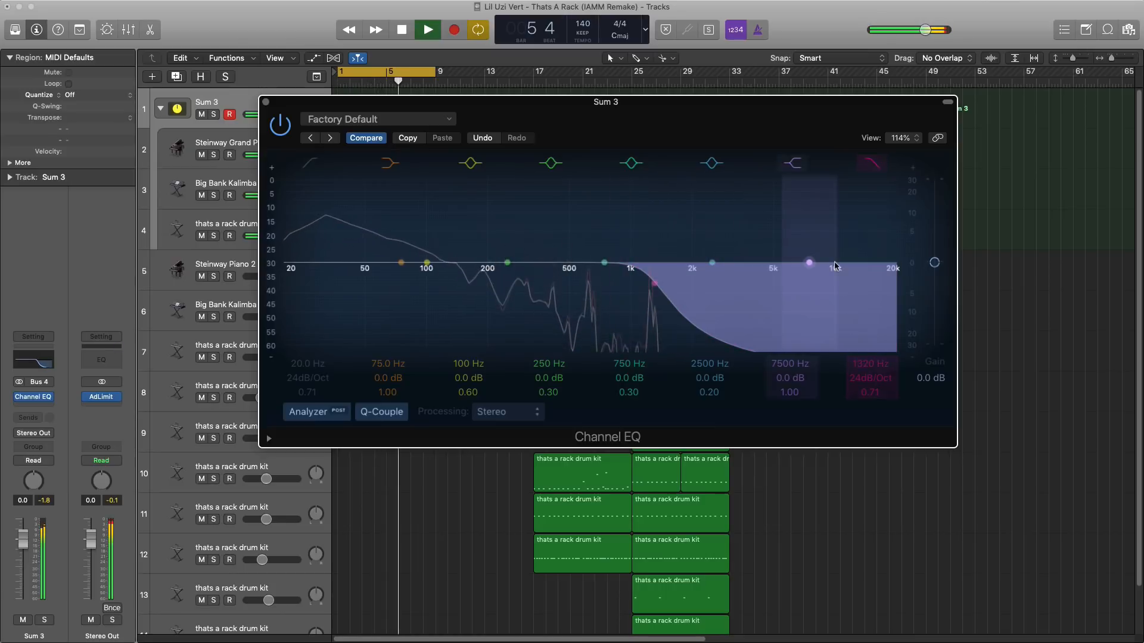
key(space)
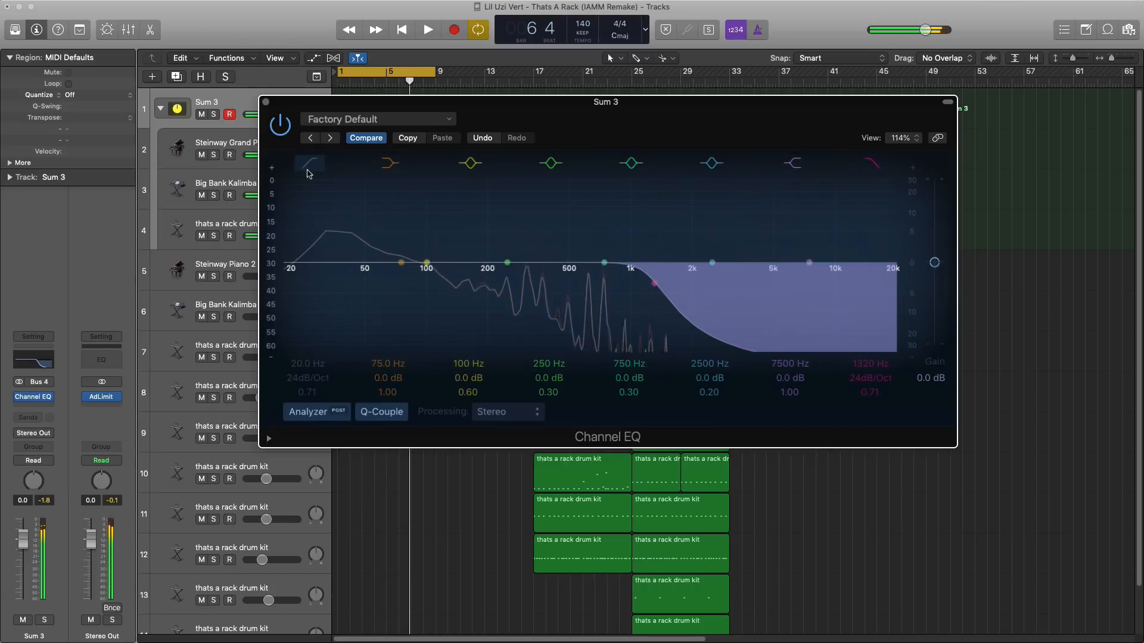
Enable the EQ's low-cut filter at about 260 Hz with a Q of 0.67, and lower the Sum 3 volume to -8.2 dB.
key(space)
drag(299, 365, 300, 348)
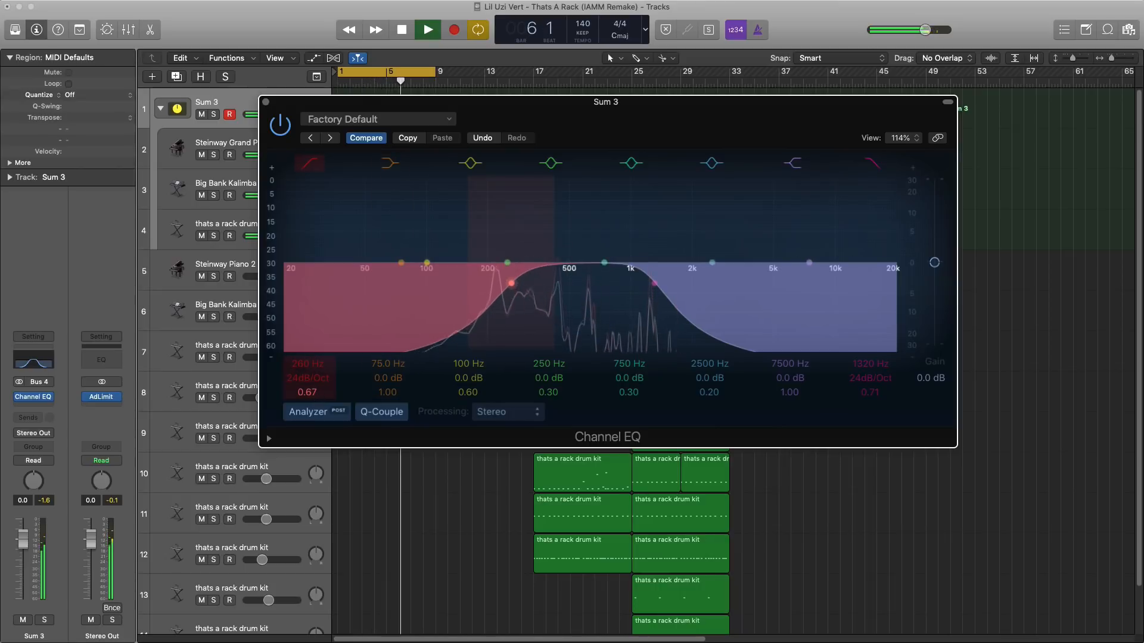
click(266, 103)
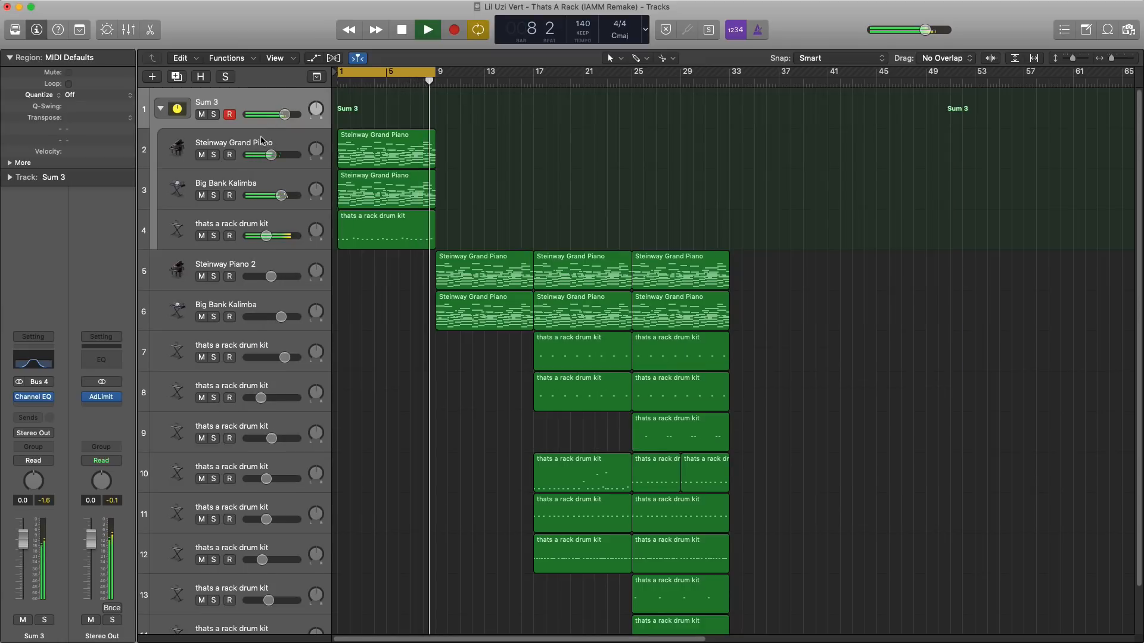
key(space)
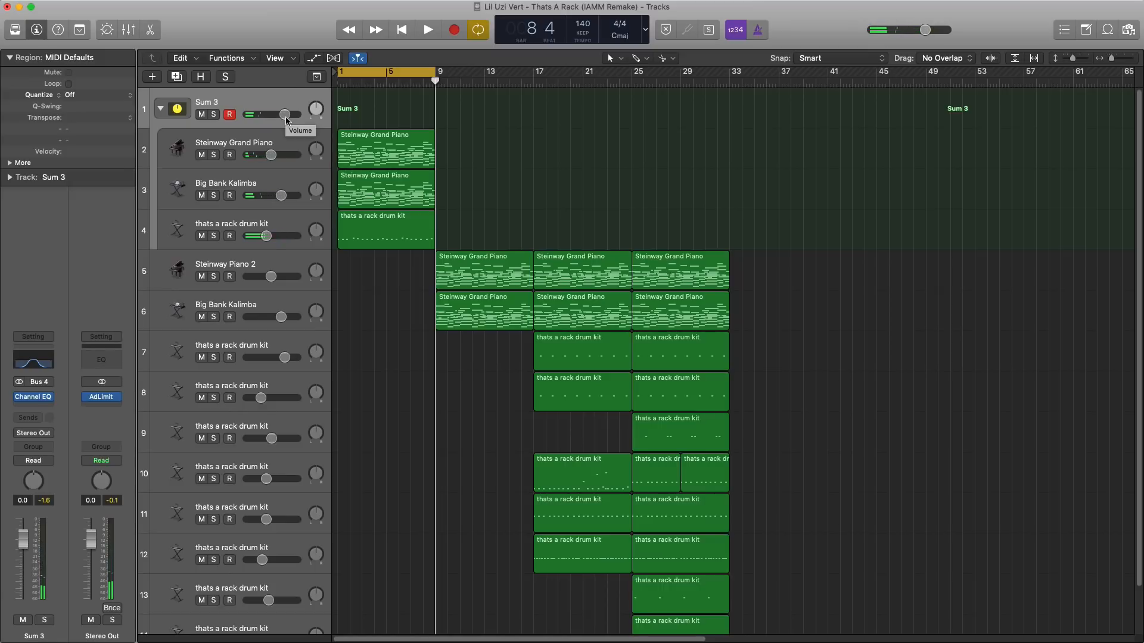
drag(286, 118, 272, 118)
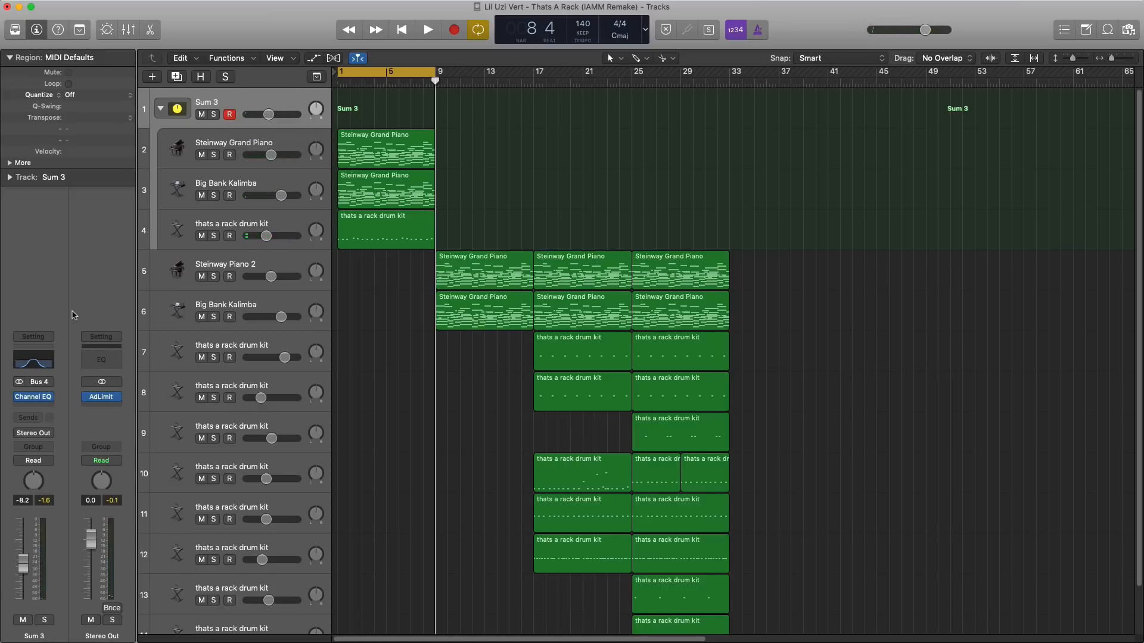
Add a stereo Overdrive after the EQ on the Sum 3 stack and set its drive to 14 dB.
click(38, 410)
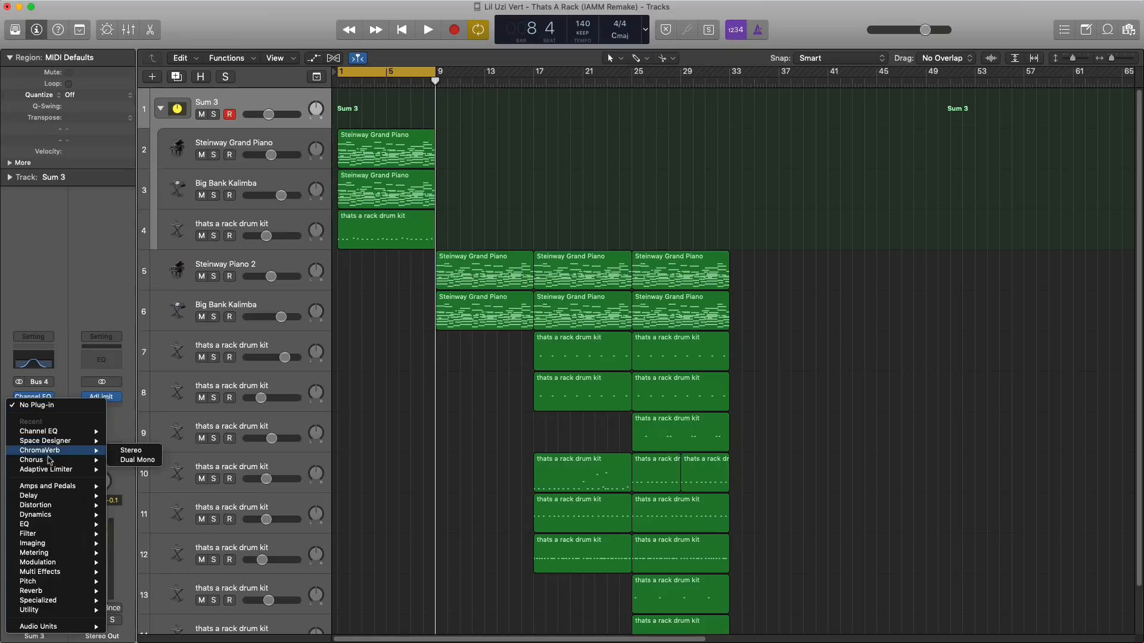
mouse_move(51, 507)
mouse_move(168, 544)
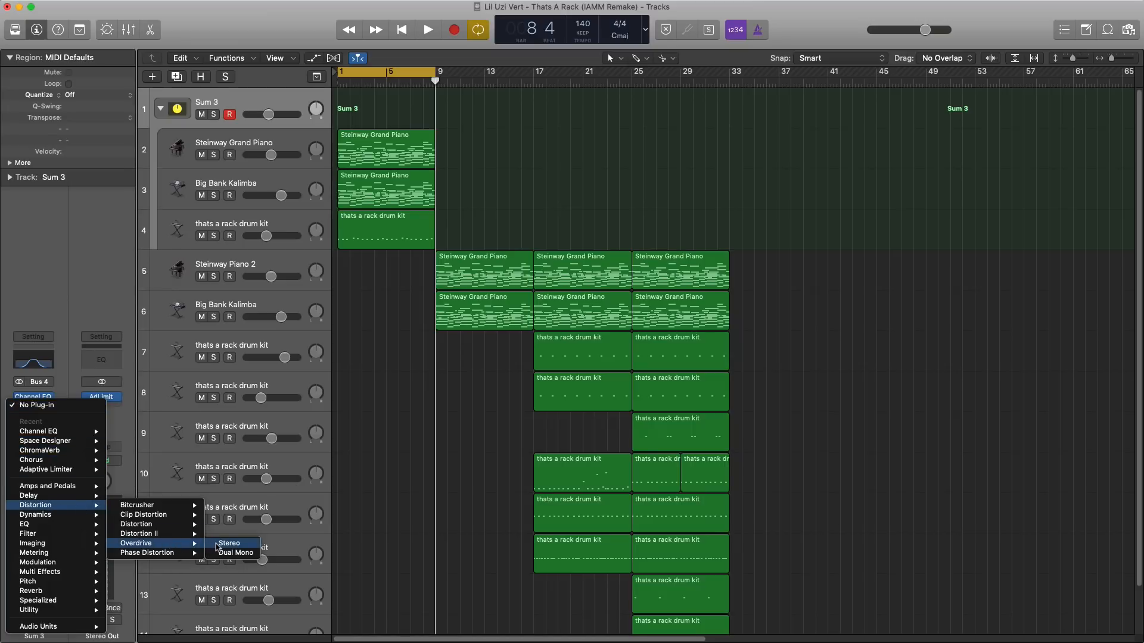
click(217, 545)
drag(243, 48, 502, 280)
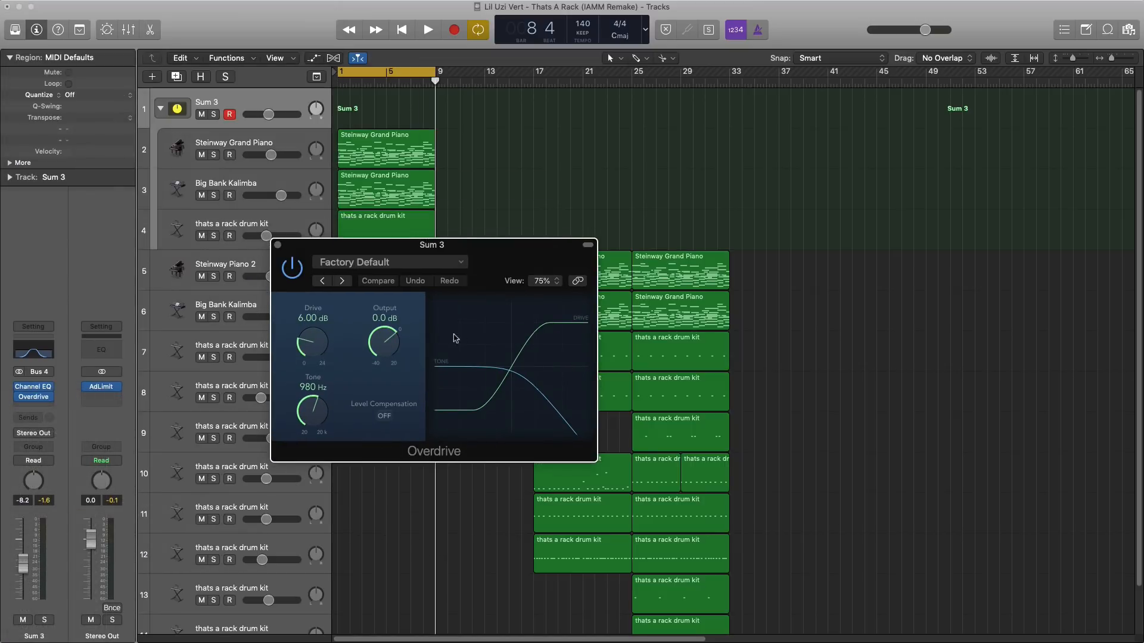
key(space)
drag(311, 341, 304, 290)
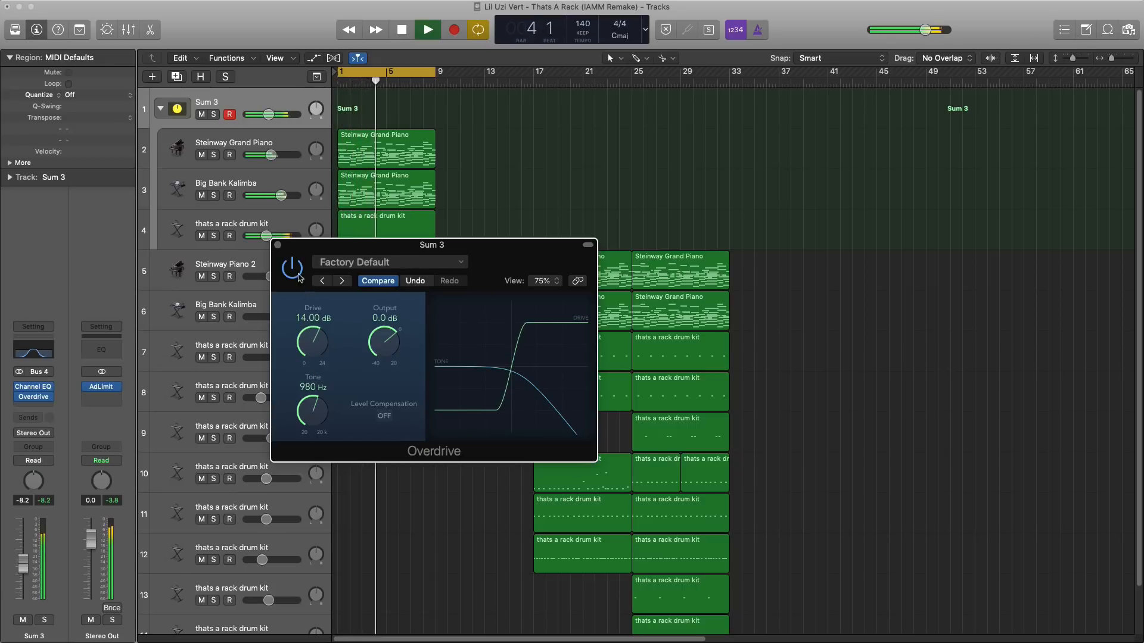
click(277, 245)
Lower the Sum 3 volume to -11.2 dB and turn off cycle mode so playback continues past the intro.
drag(269, 114, 265, 115)
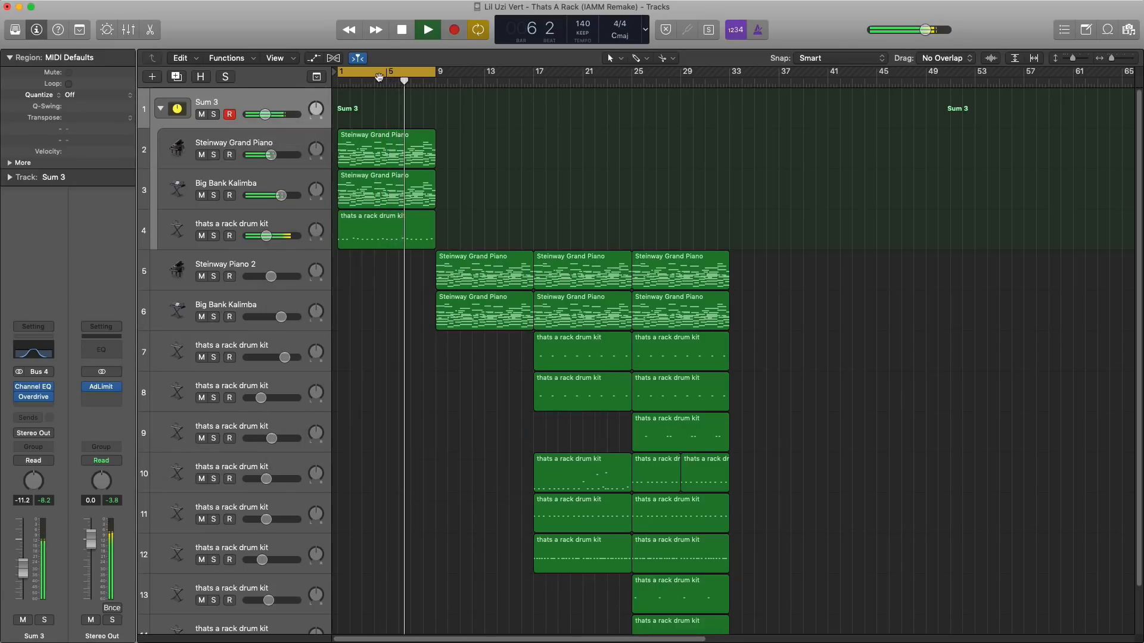
key(c)
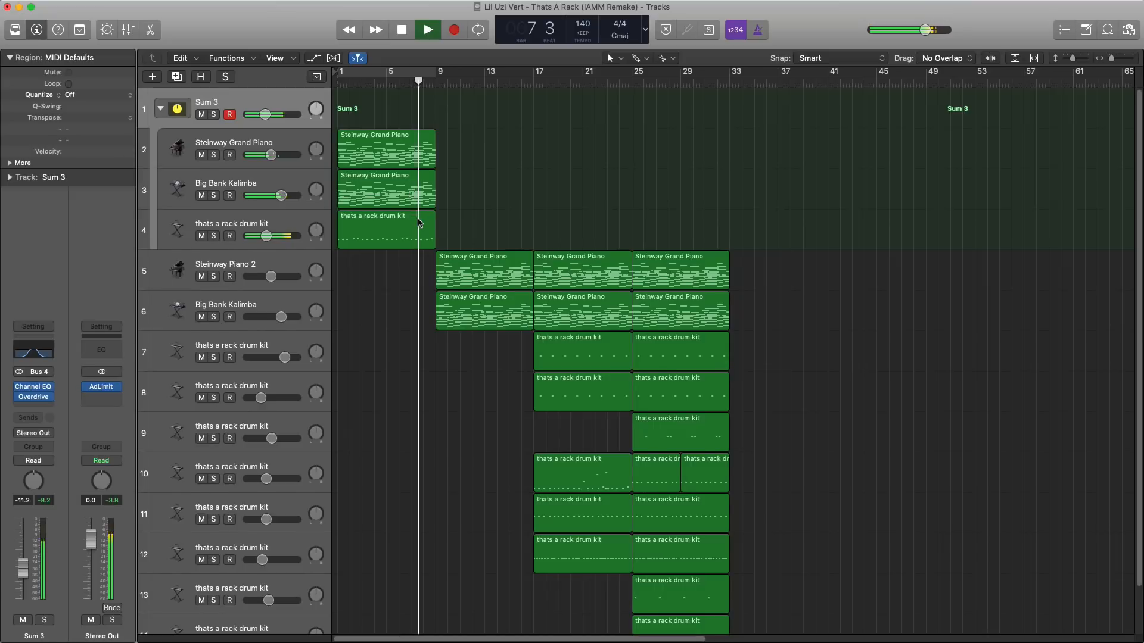
key(super+Up)
key(super+Up)
key(super+Up)
key(super+Up)
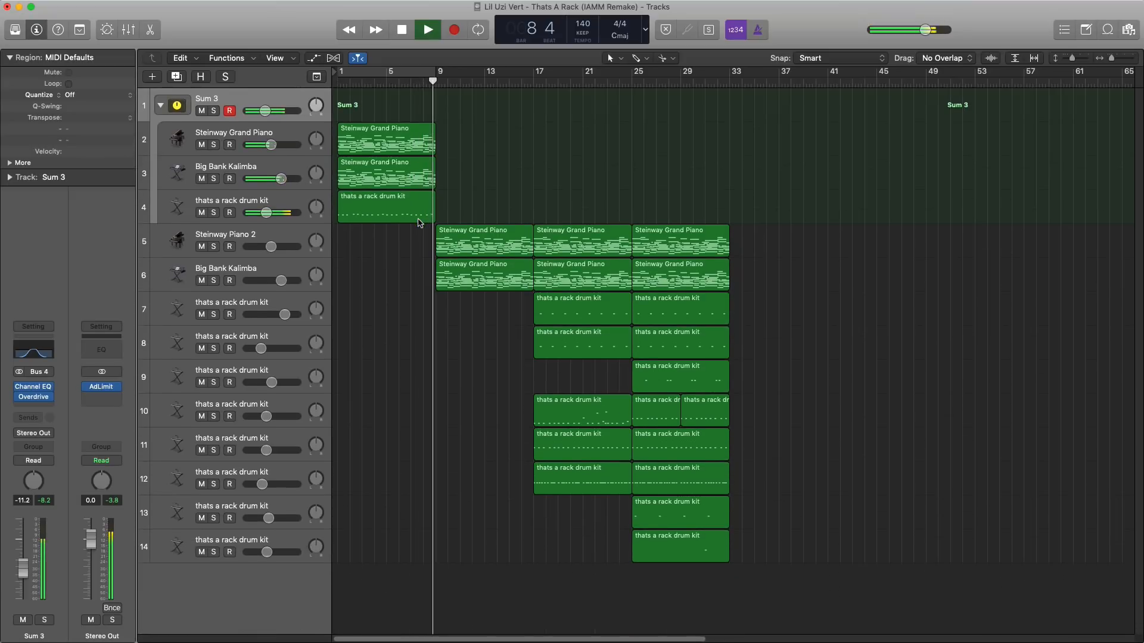
key(super+Up)
key(super+Up)
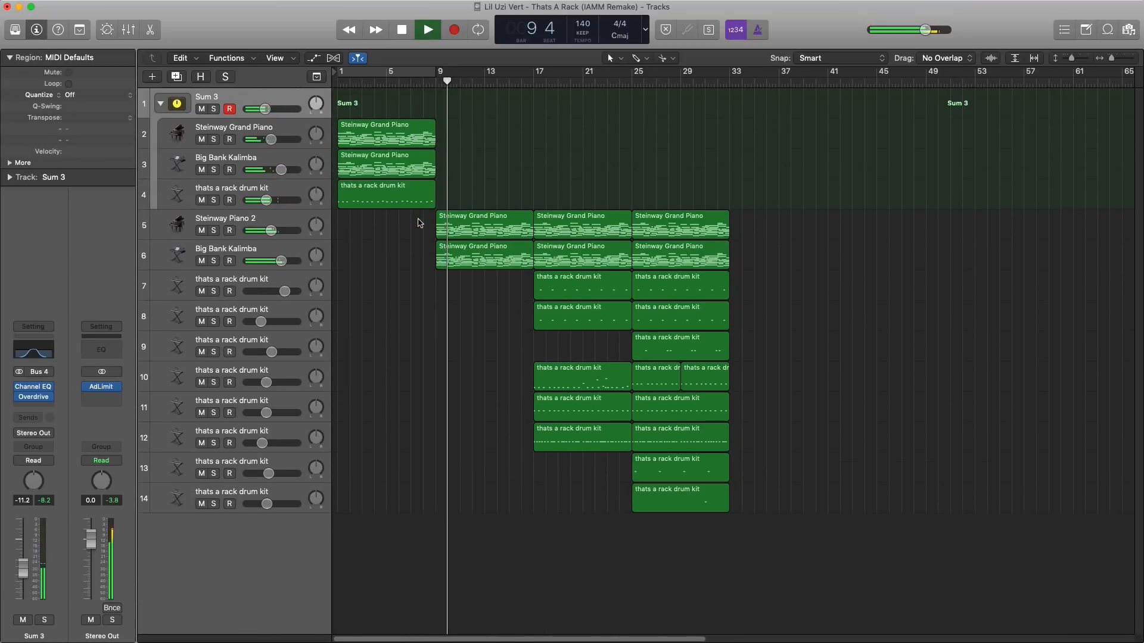
Audition the filtered intro of the Sum 3 stack with cycle mode on over its eight bars, and stop playback.
key(space)
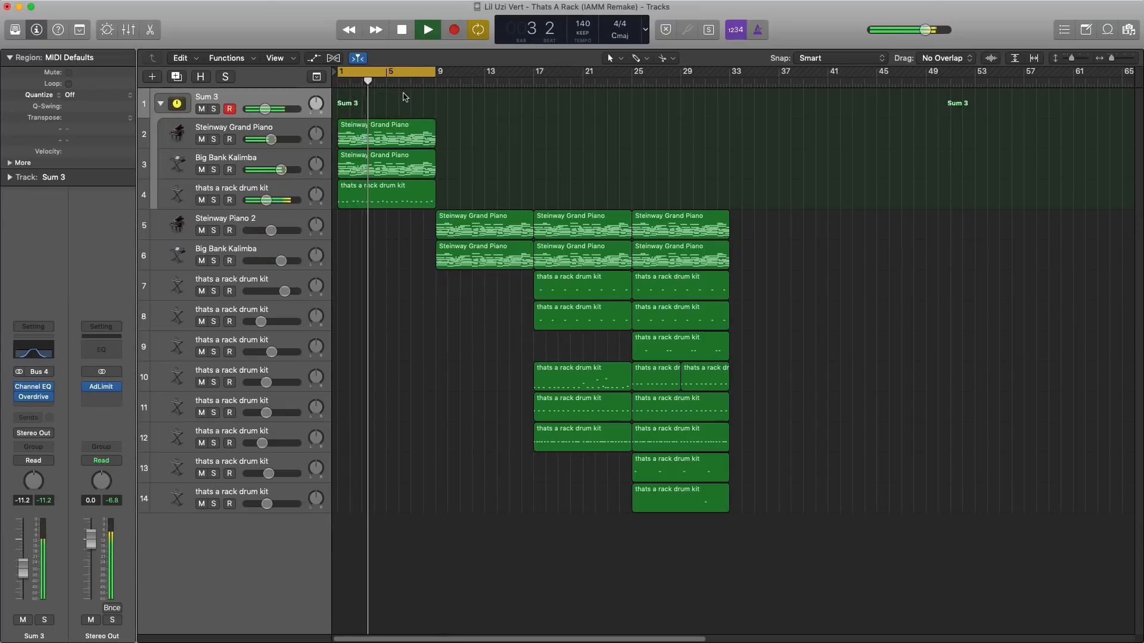
key(space)
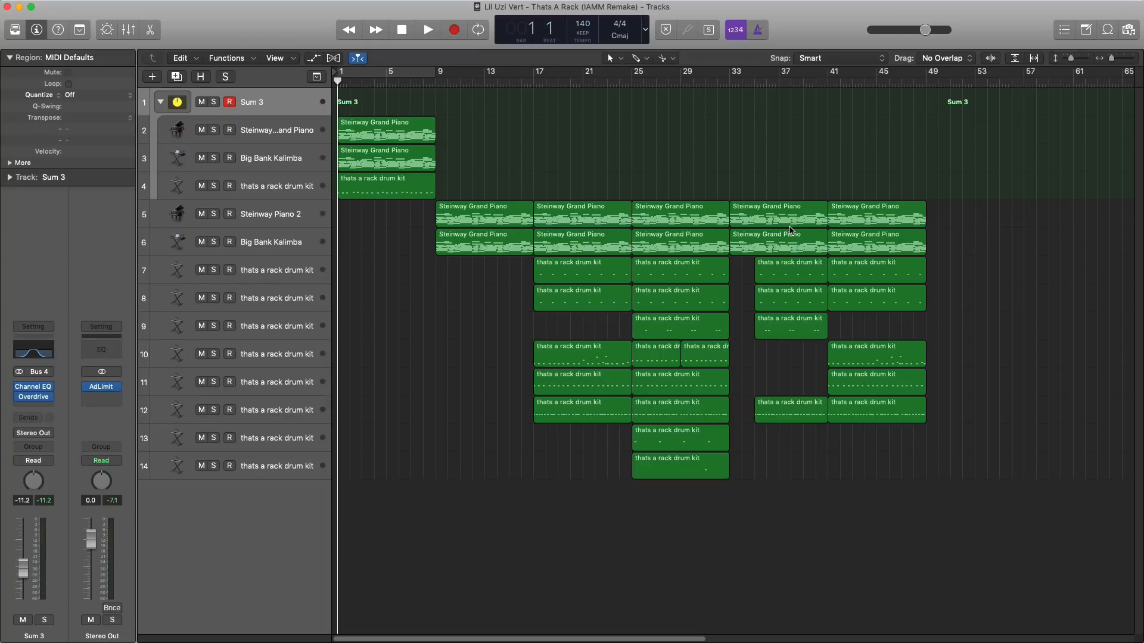
Select the regions from bar 33 onward, play the full arrangement from bar 1, clear the selection, and return the playhead to the start.
mouse_move(766, 175)
mouse_down()
mouse_move(956, 499)
mouse_move(777, 219)
mouse_move(775, 191)
mouse_up()
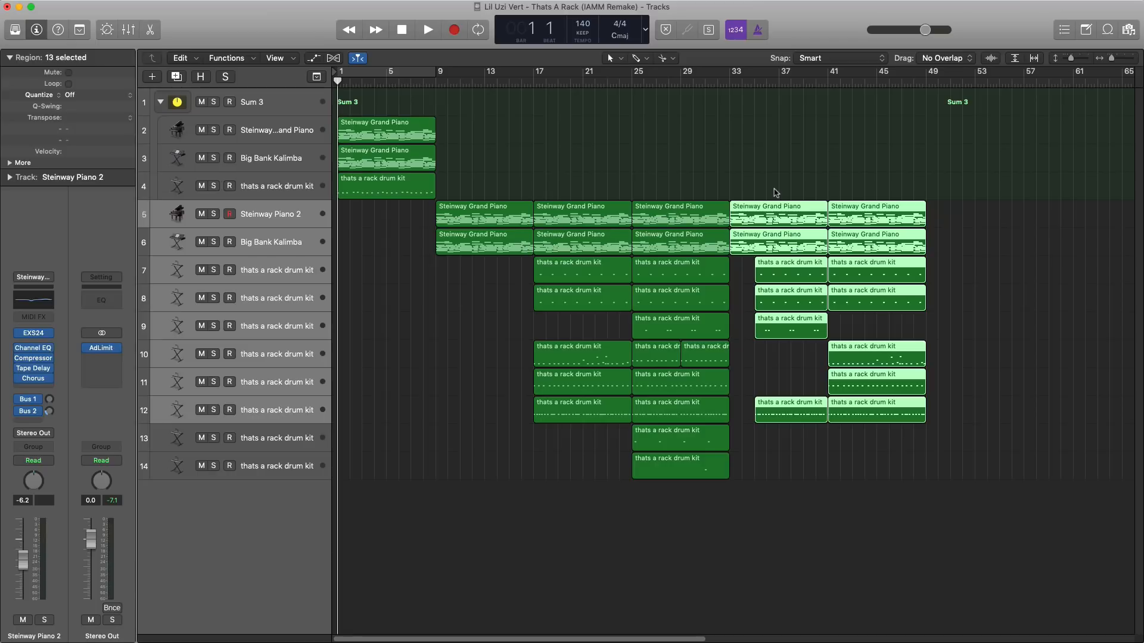
key(space)
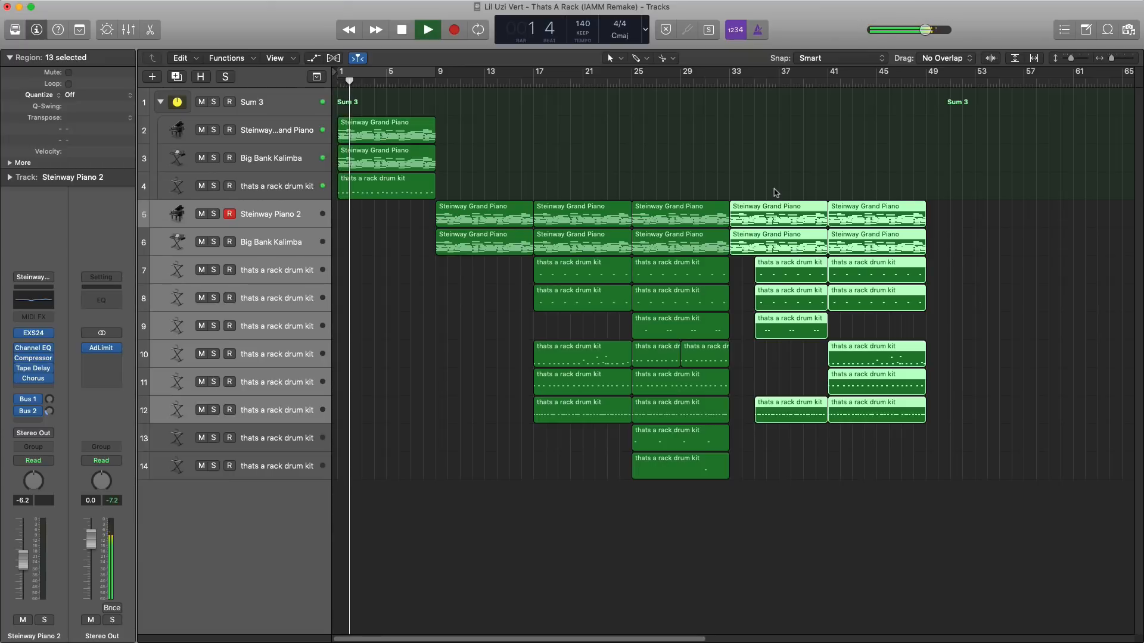
click(775, 192)
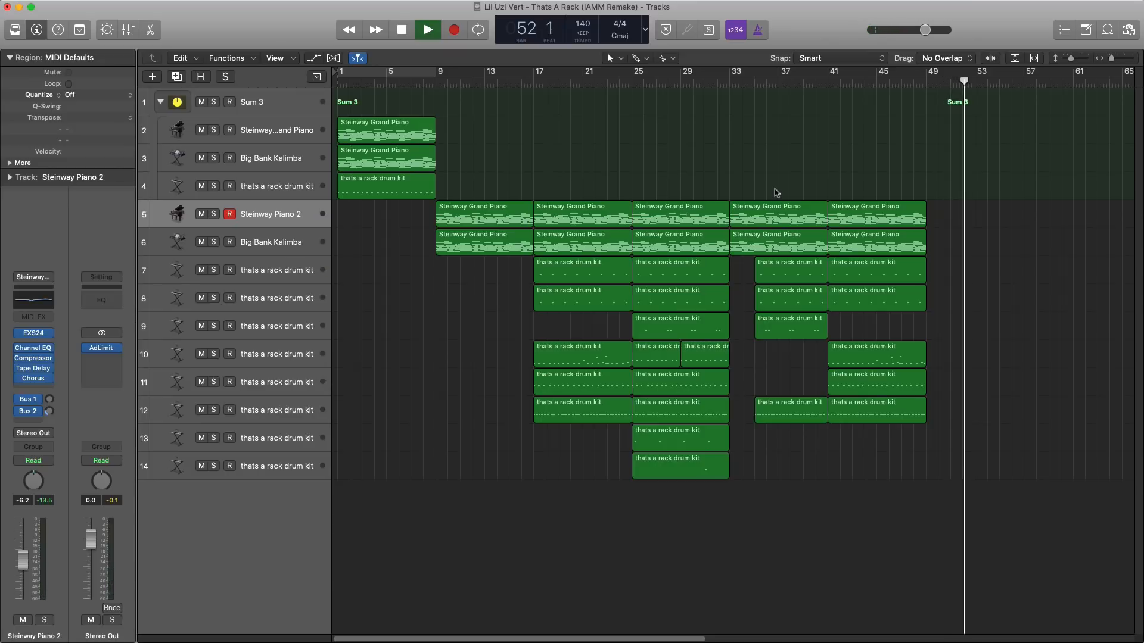
key(space)
key(Return)
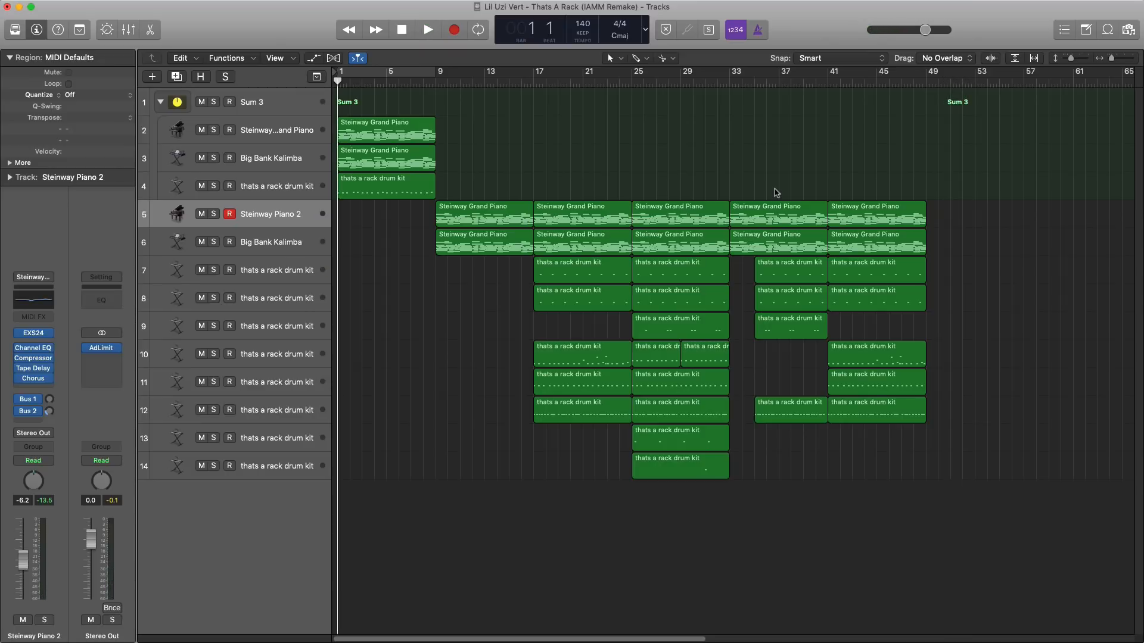